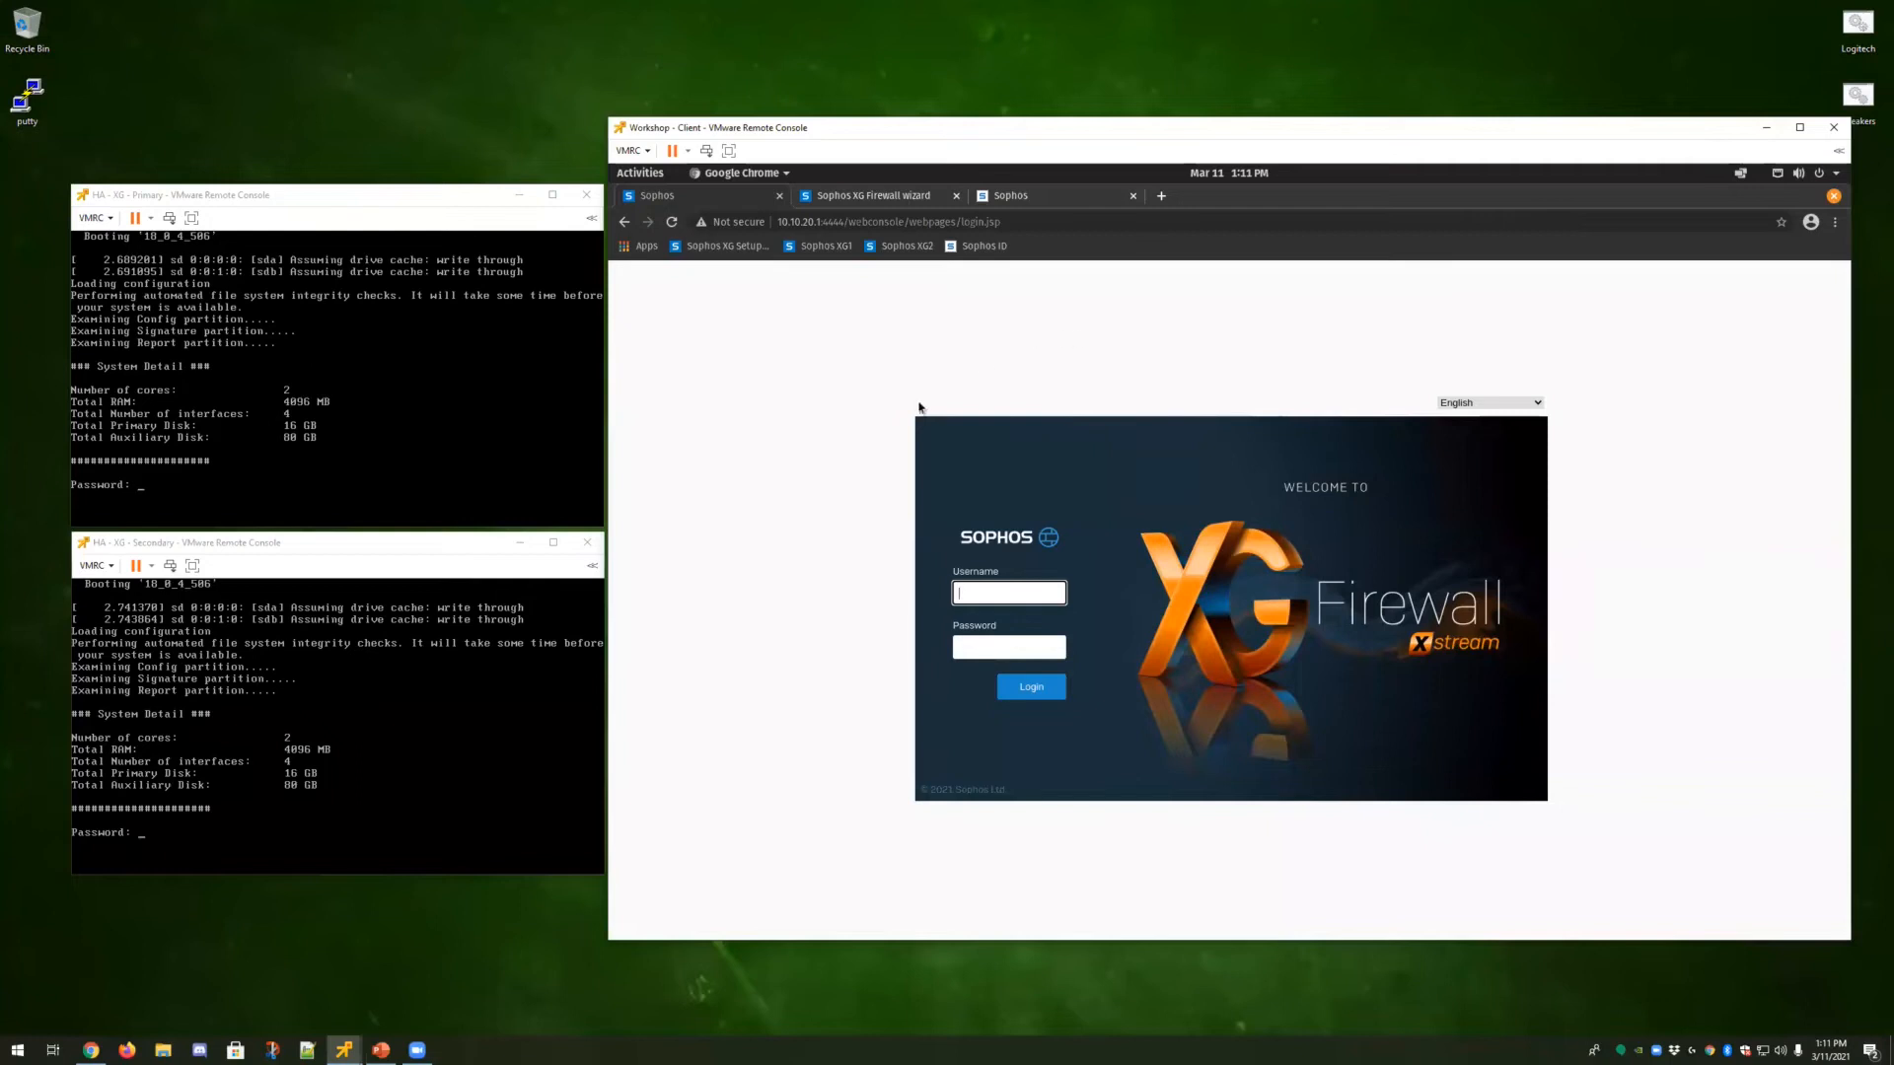
Switch to the ESXi host client and review the network adapter settings of the HA - XG - Primary virtual machine.
mouse_move(94, 1049)
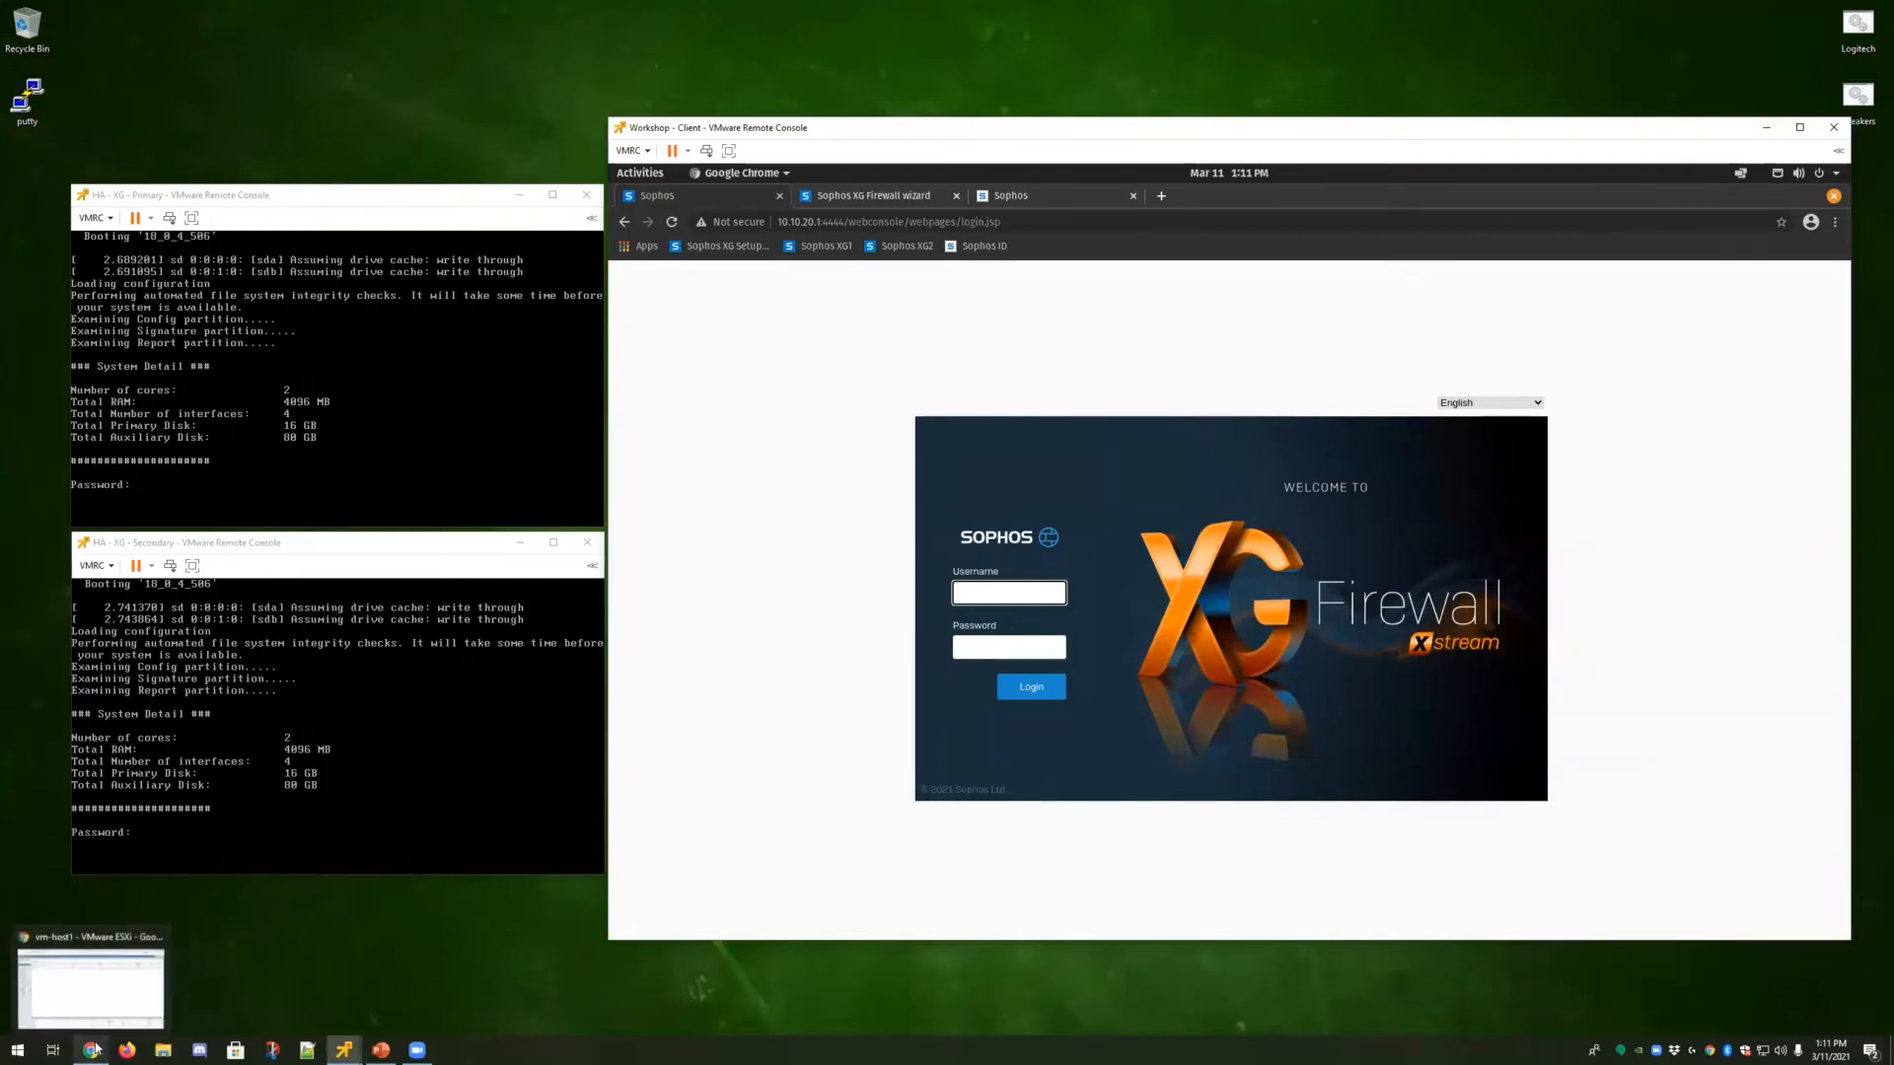
click(108, 991)
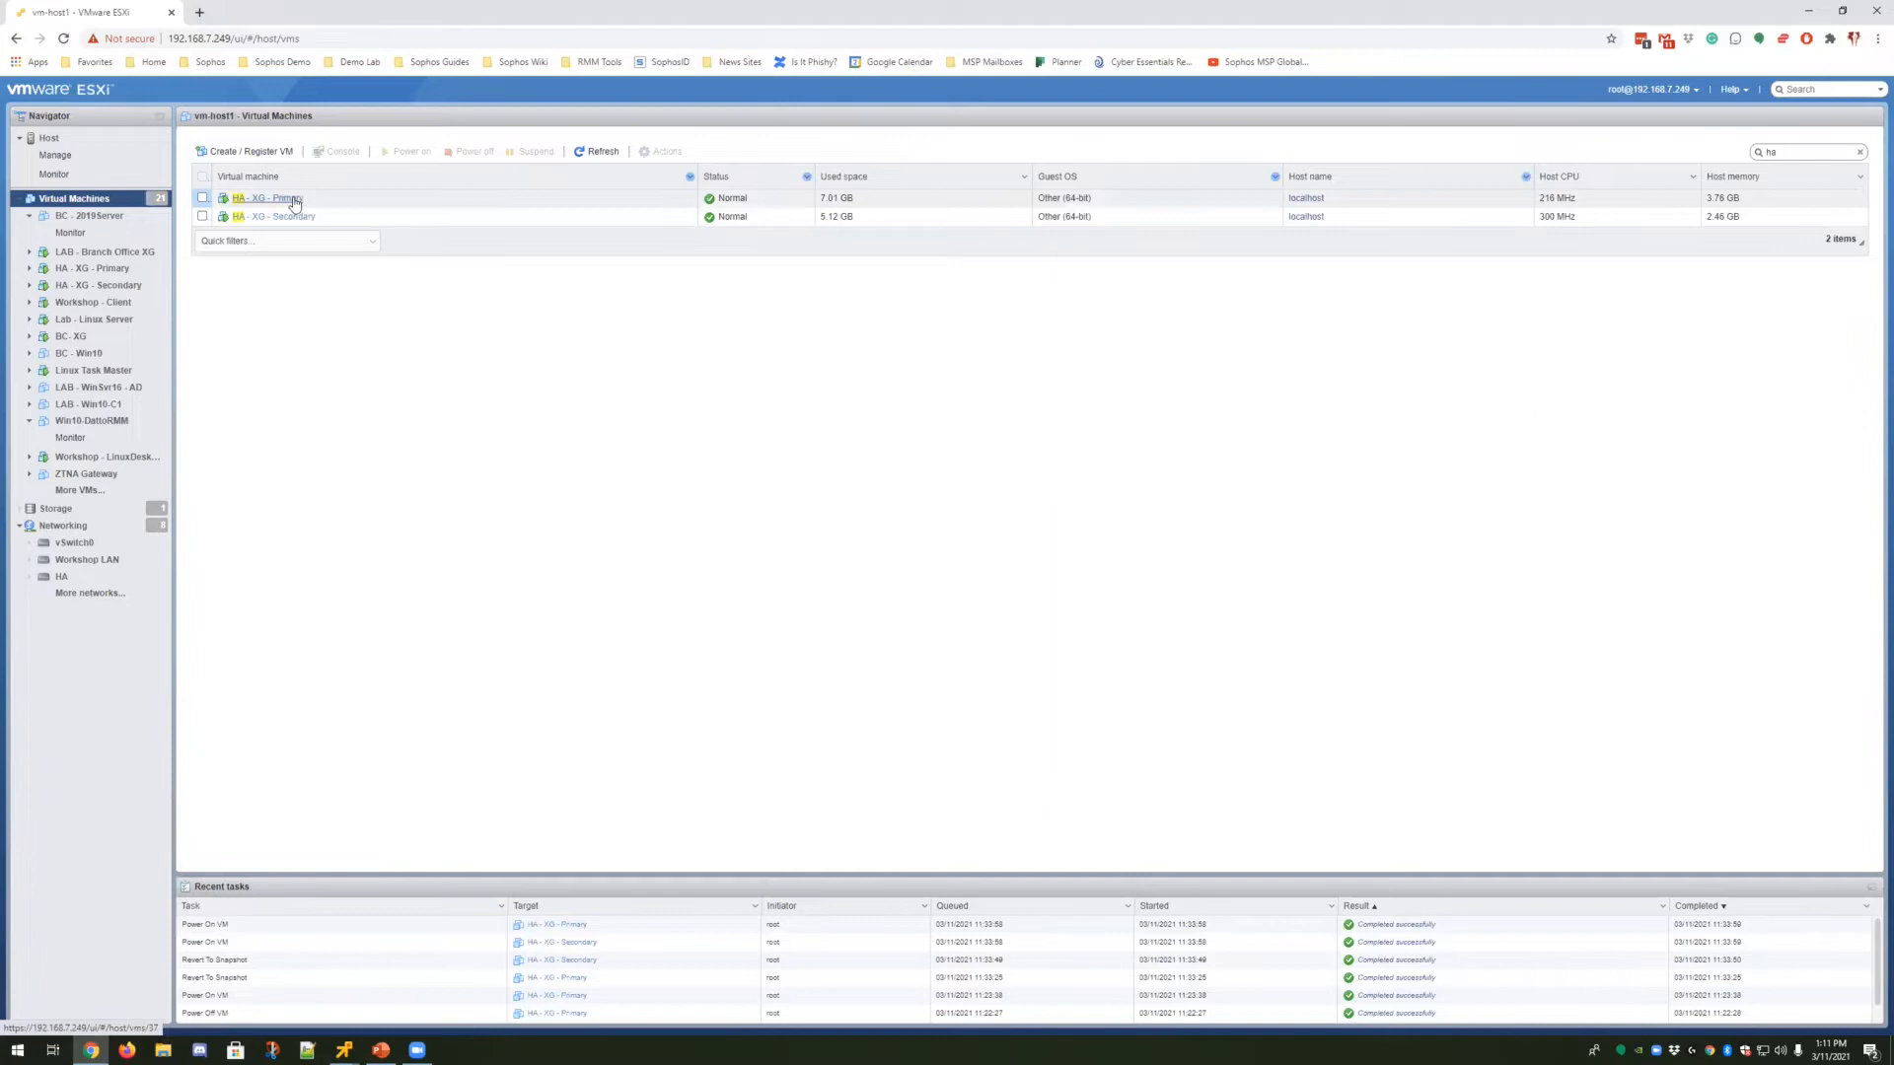
click(202, 197)
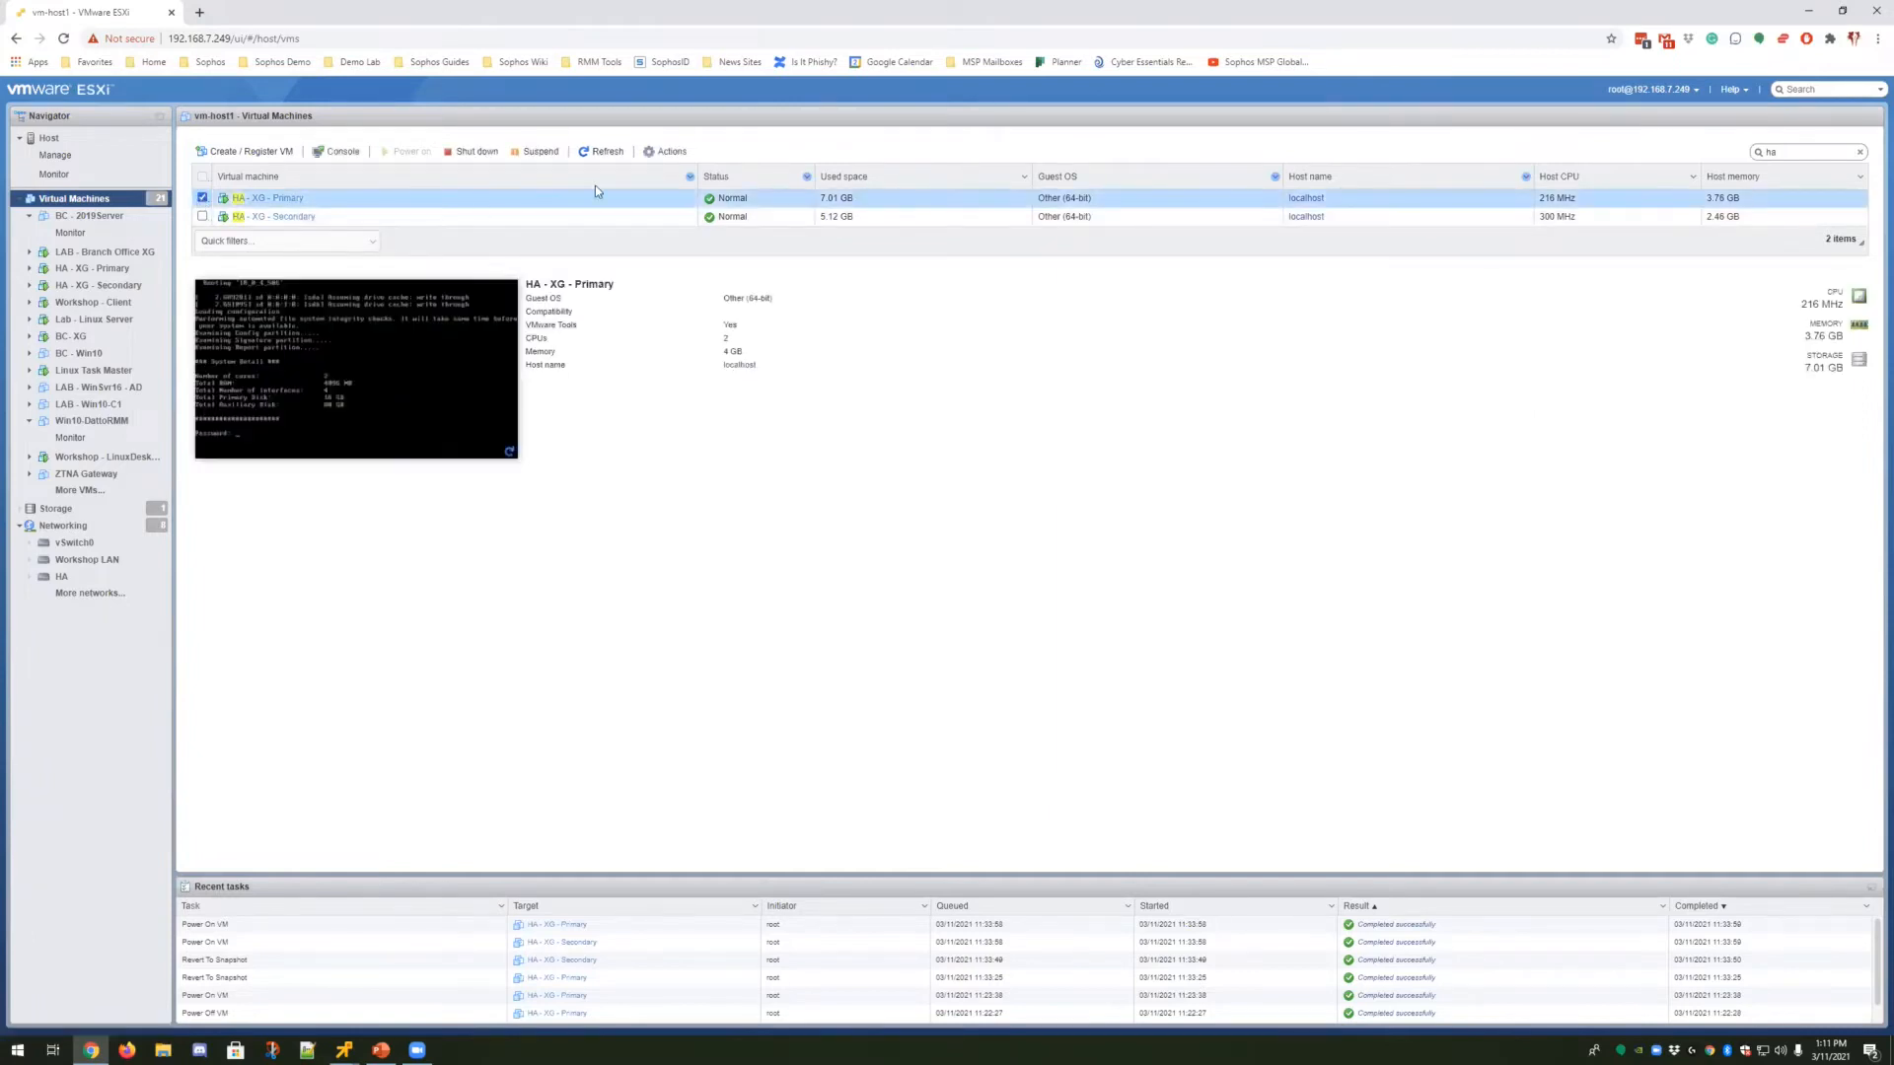
click(665, 151)
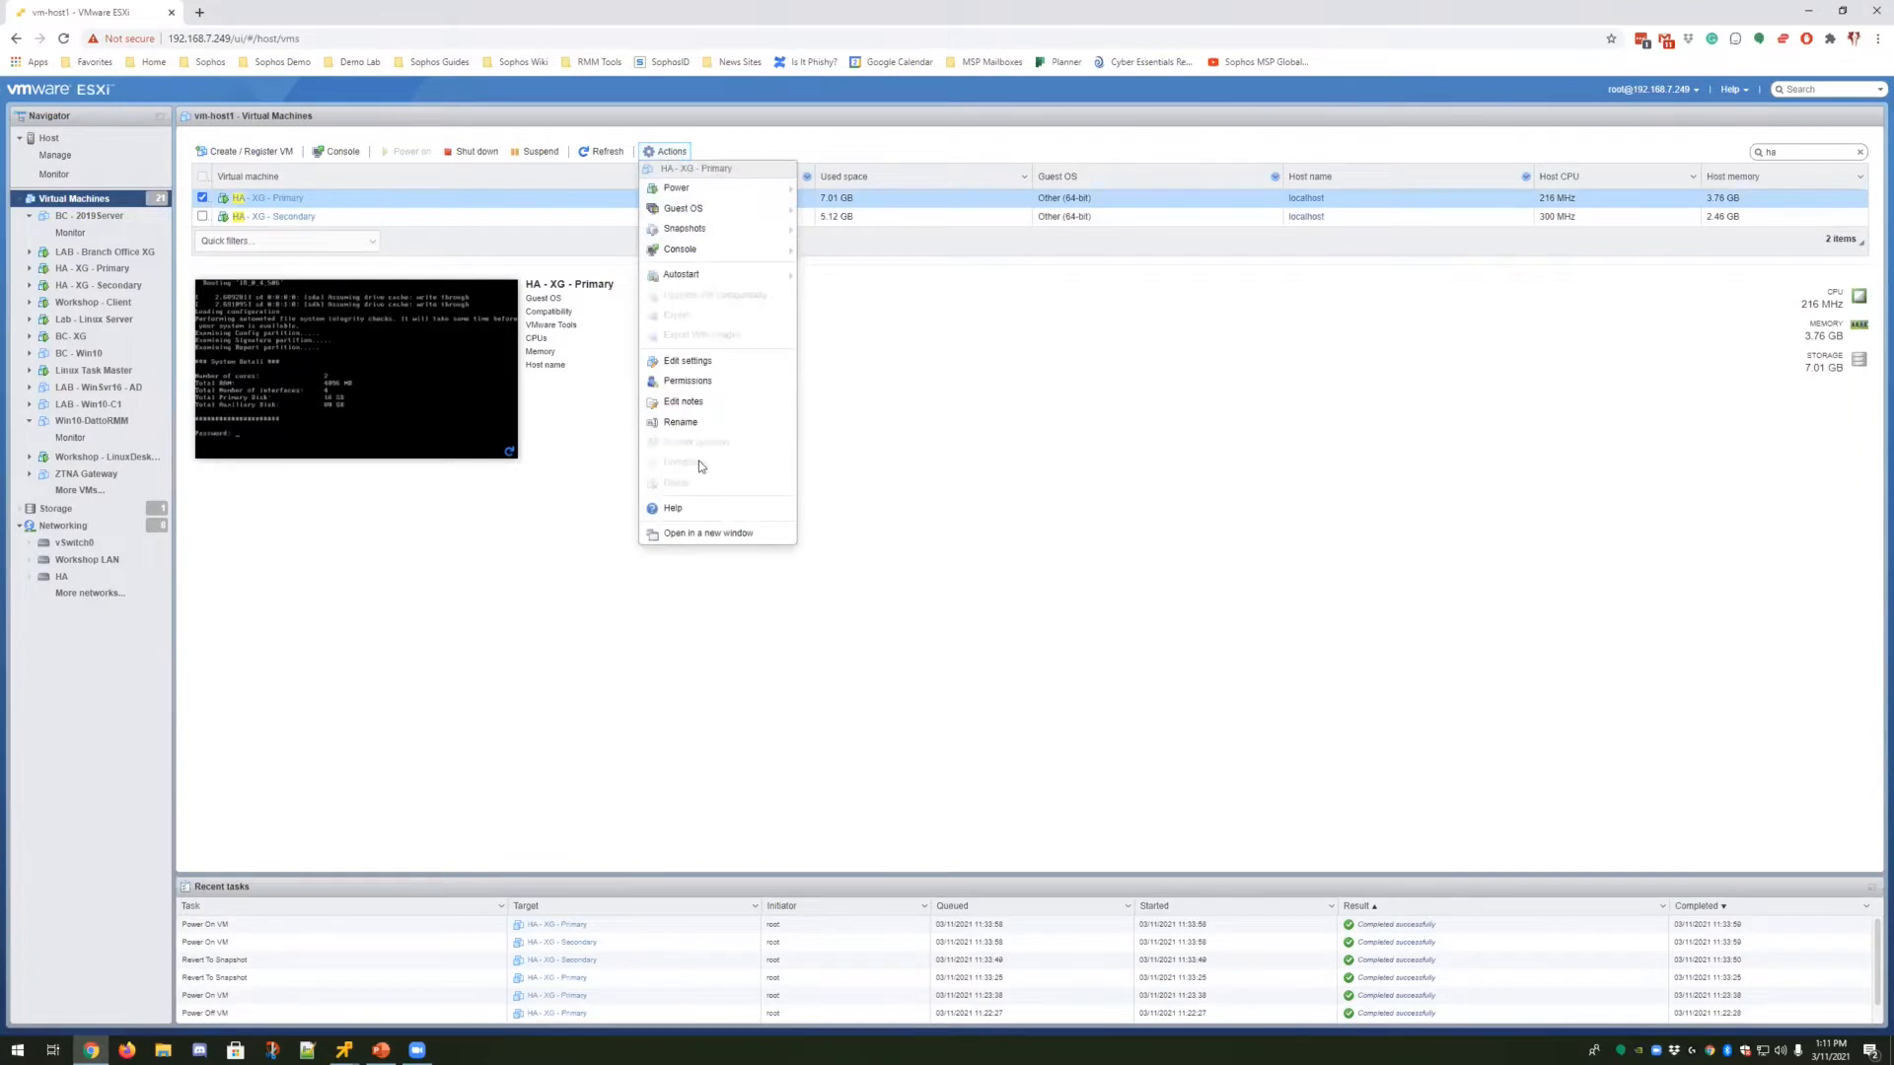
click(687, 361)
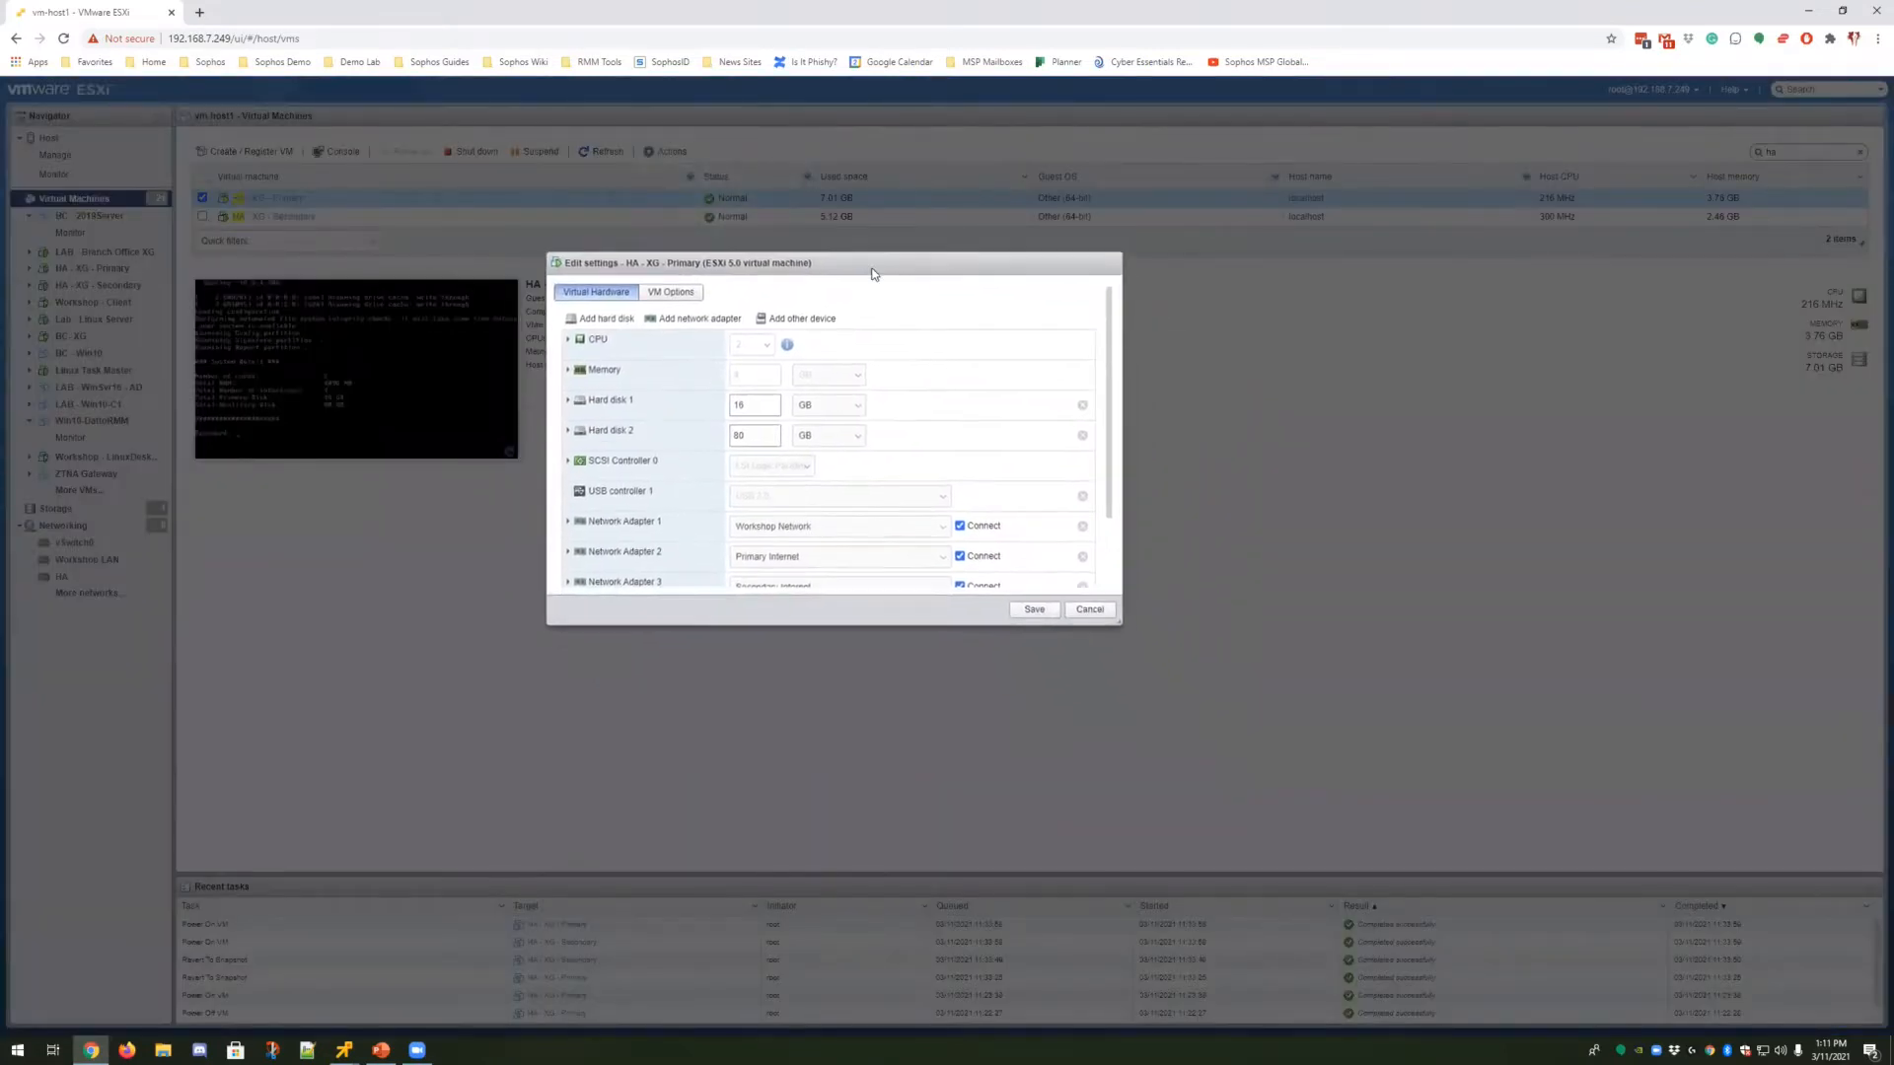
scroll(1037, 526, down, 2)
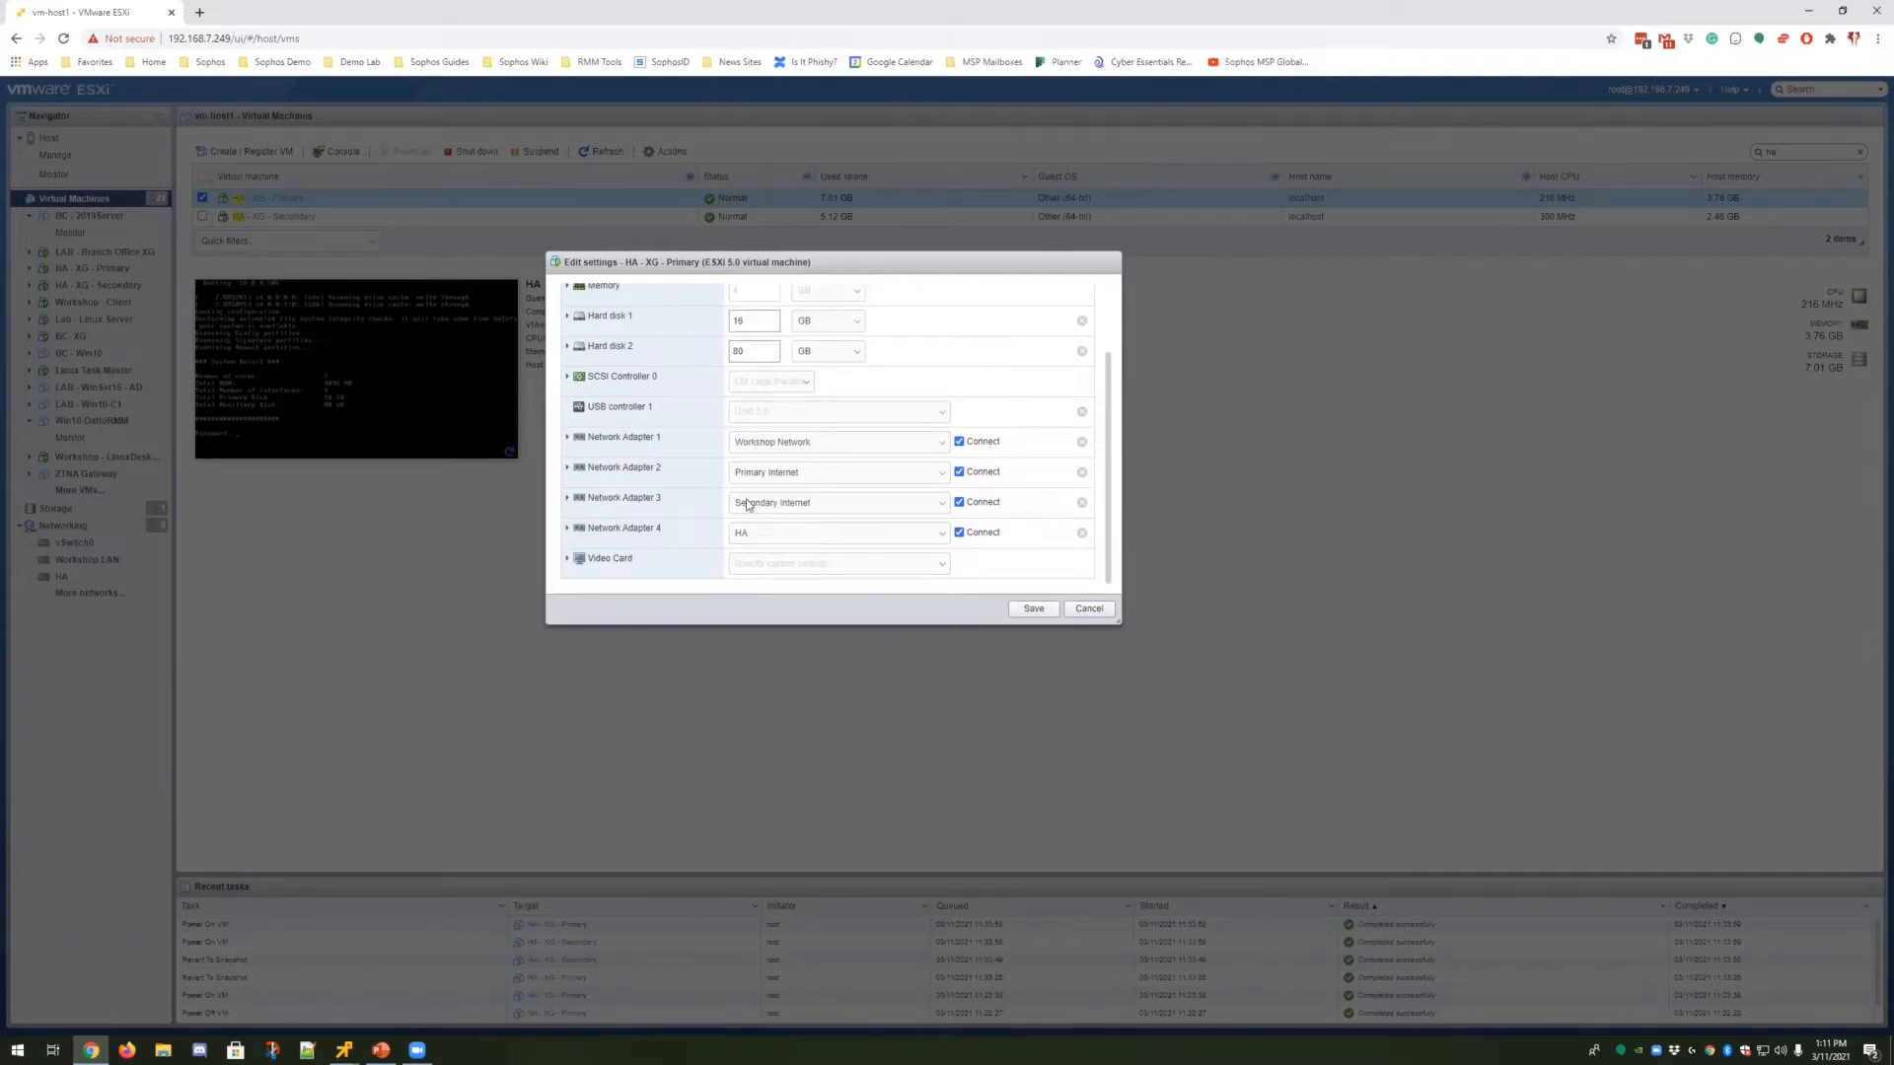
scroll(689, 507, up, 2)
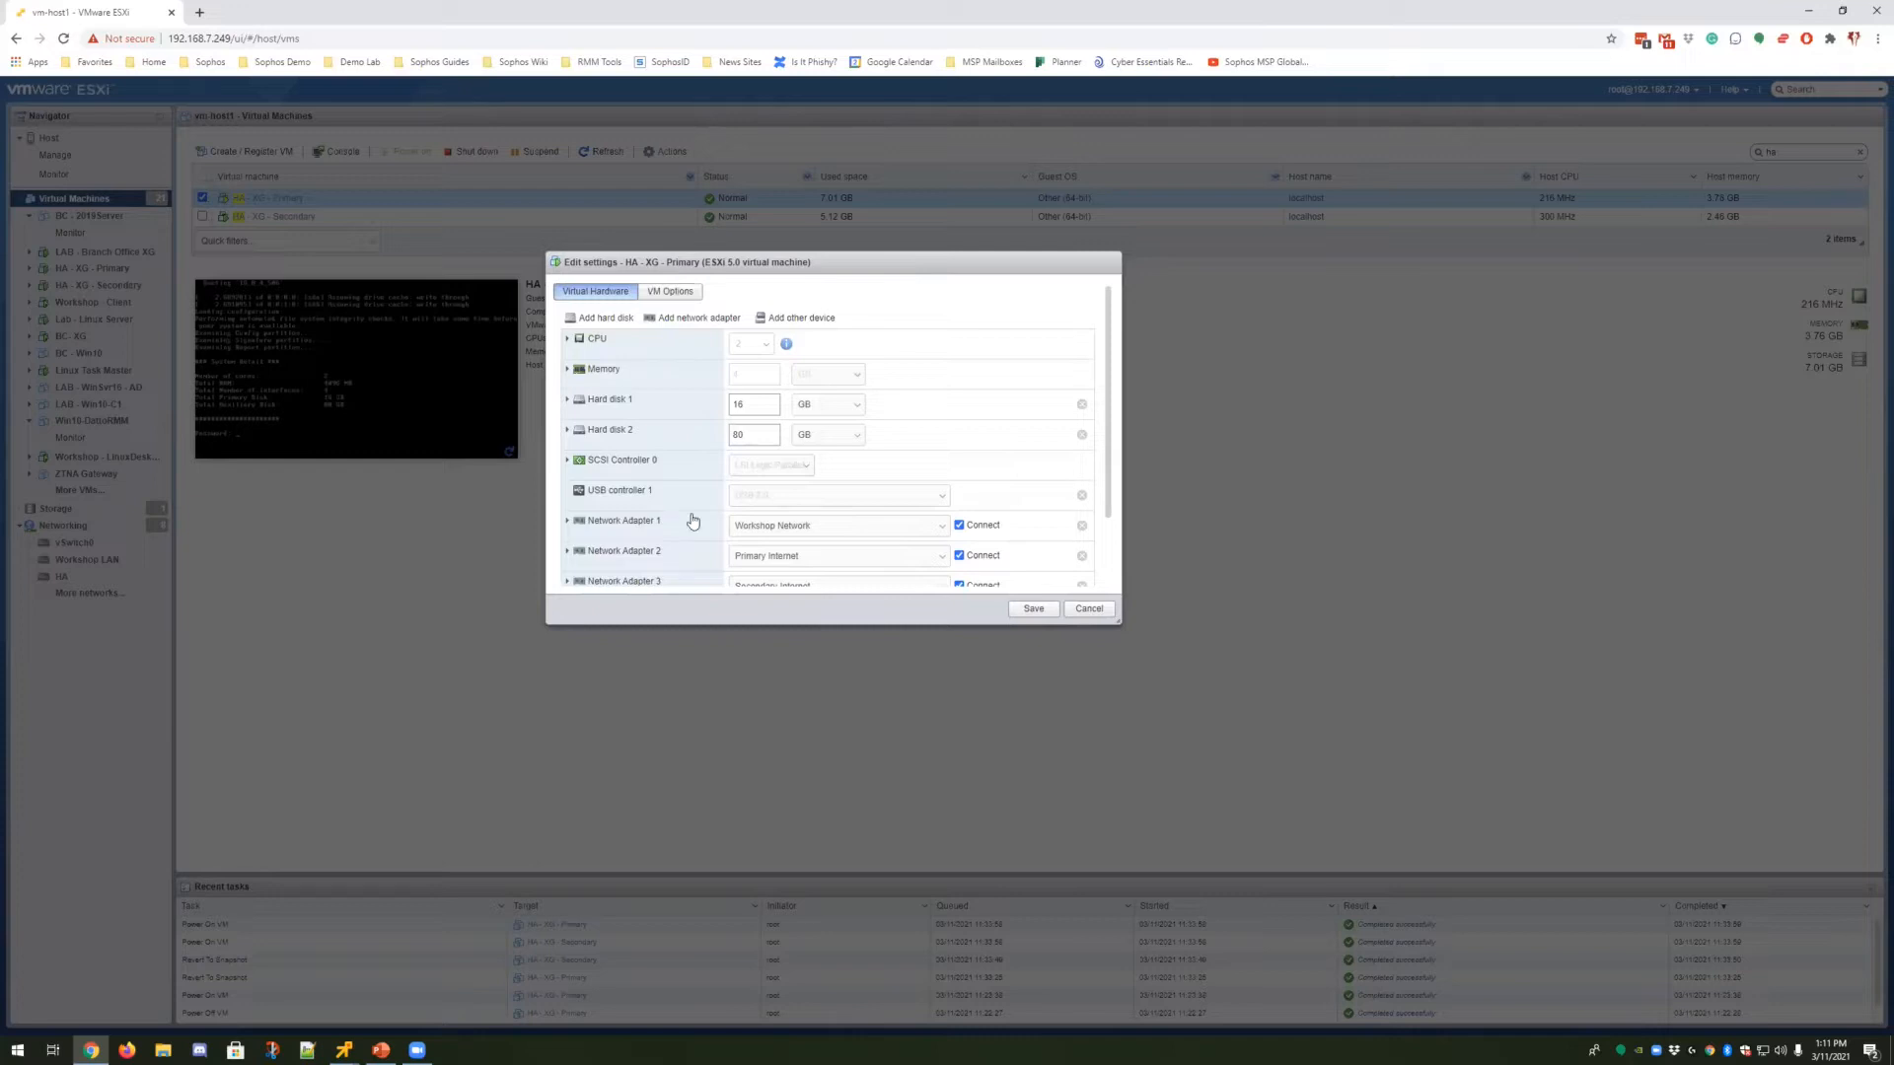
scroll(692, 521, down, 2)
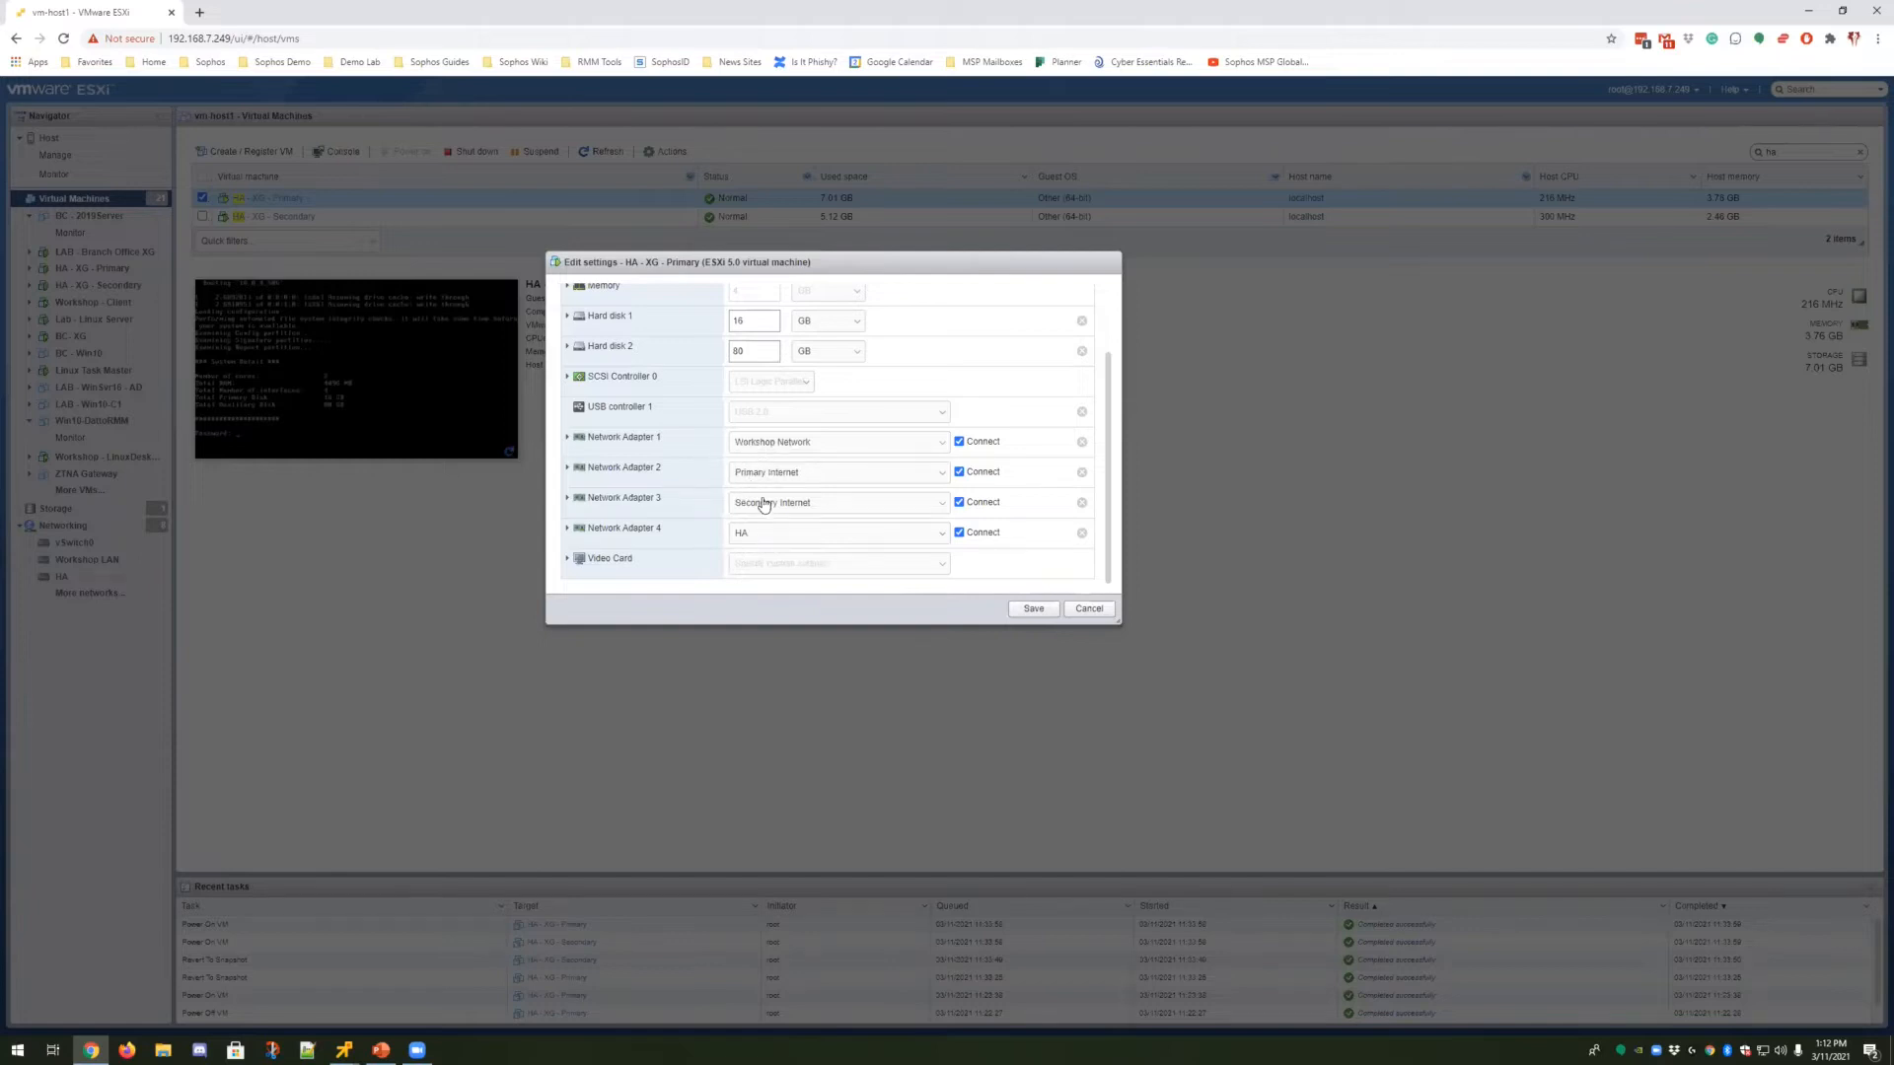
click(1087, 609)
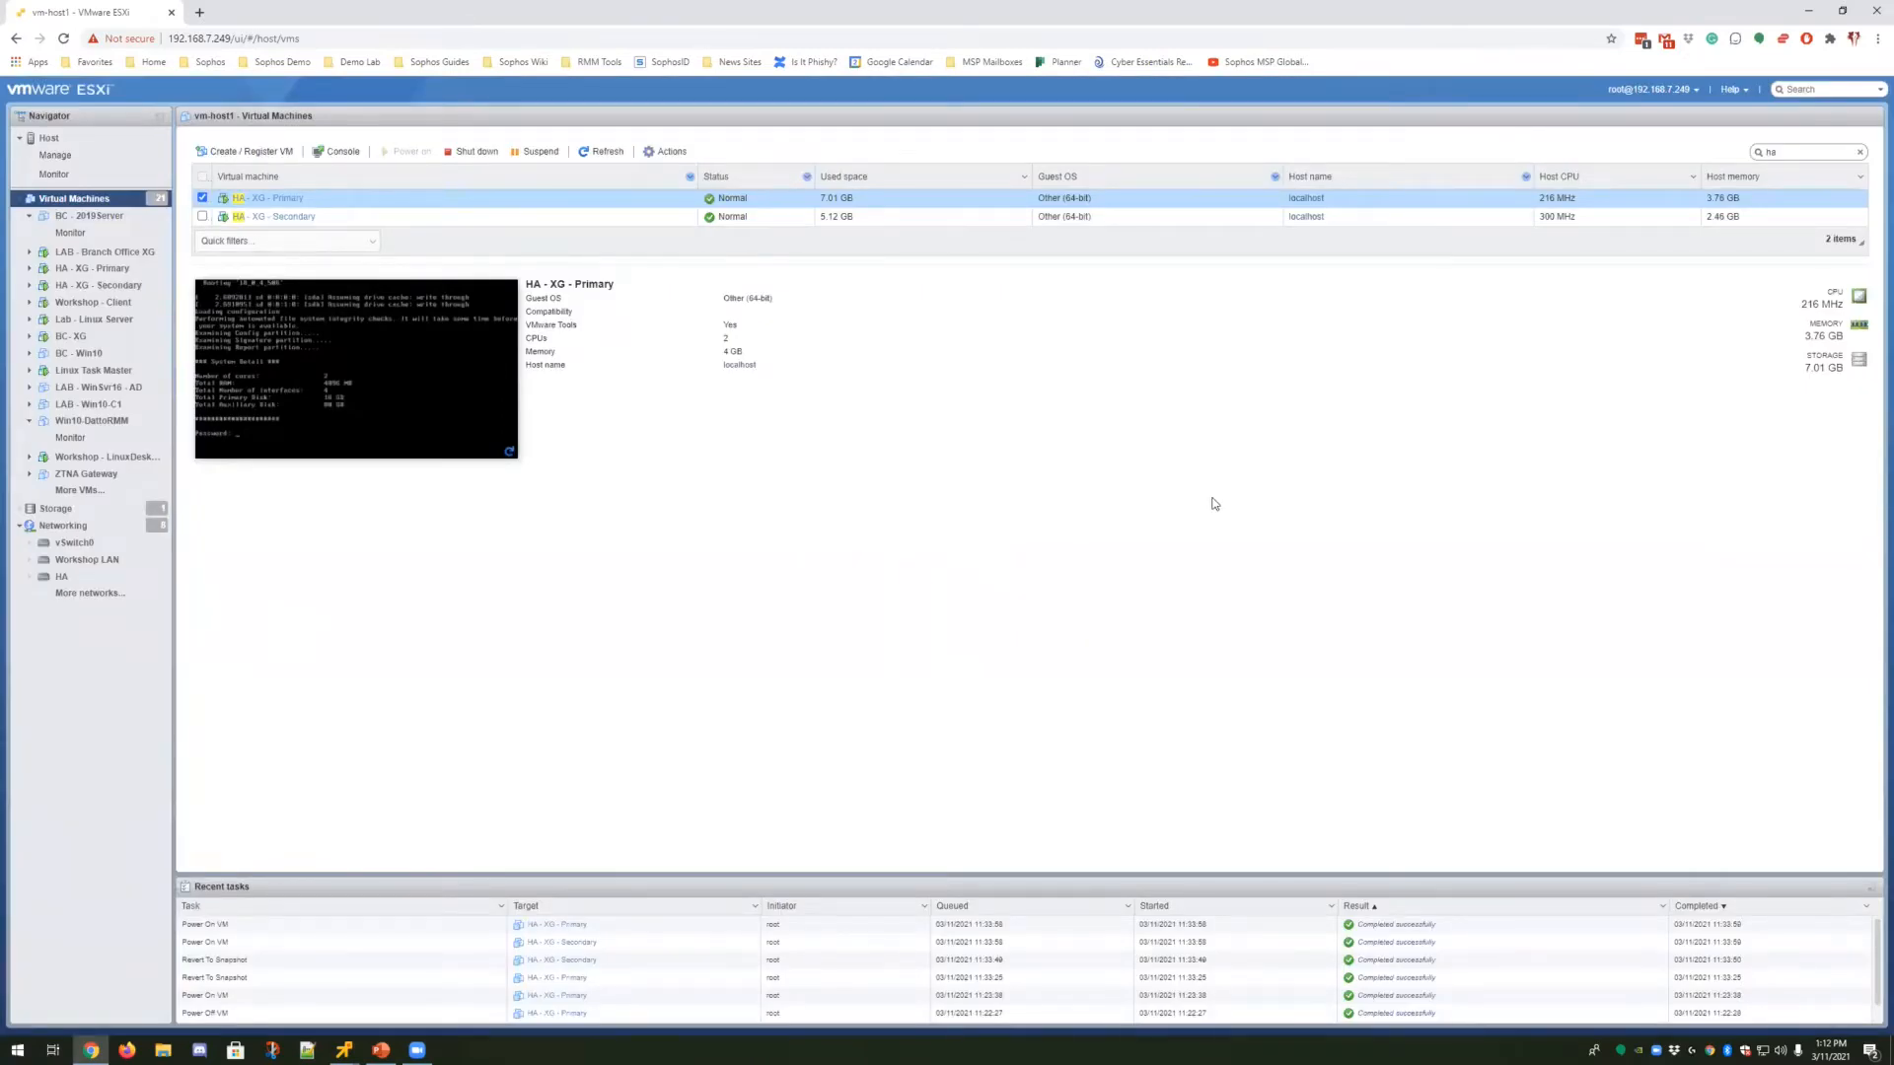
click(1808, 10)
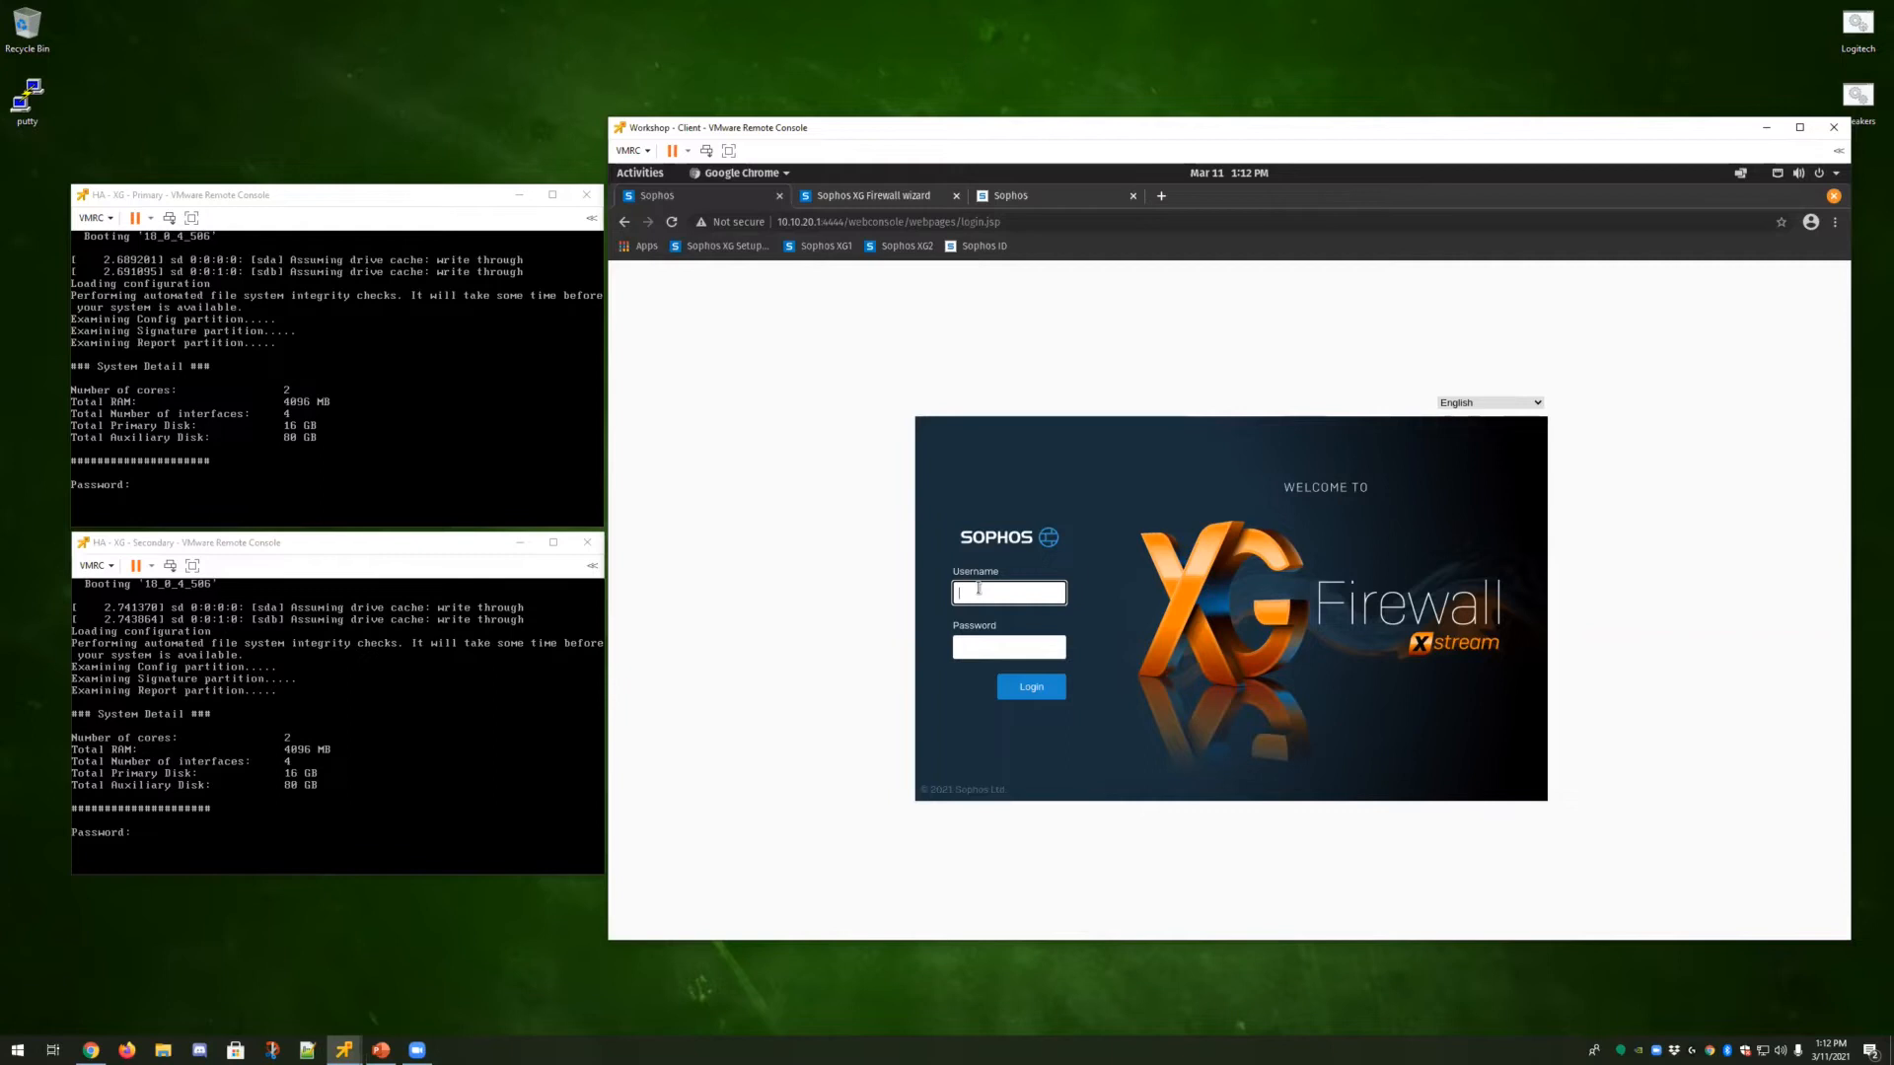
Log in to the XG Firewall web admin as admin, entering the account password.
click(672, 221)
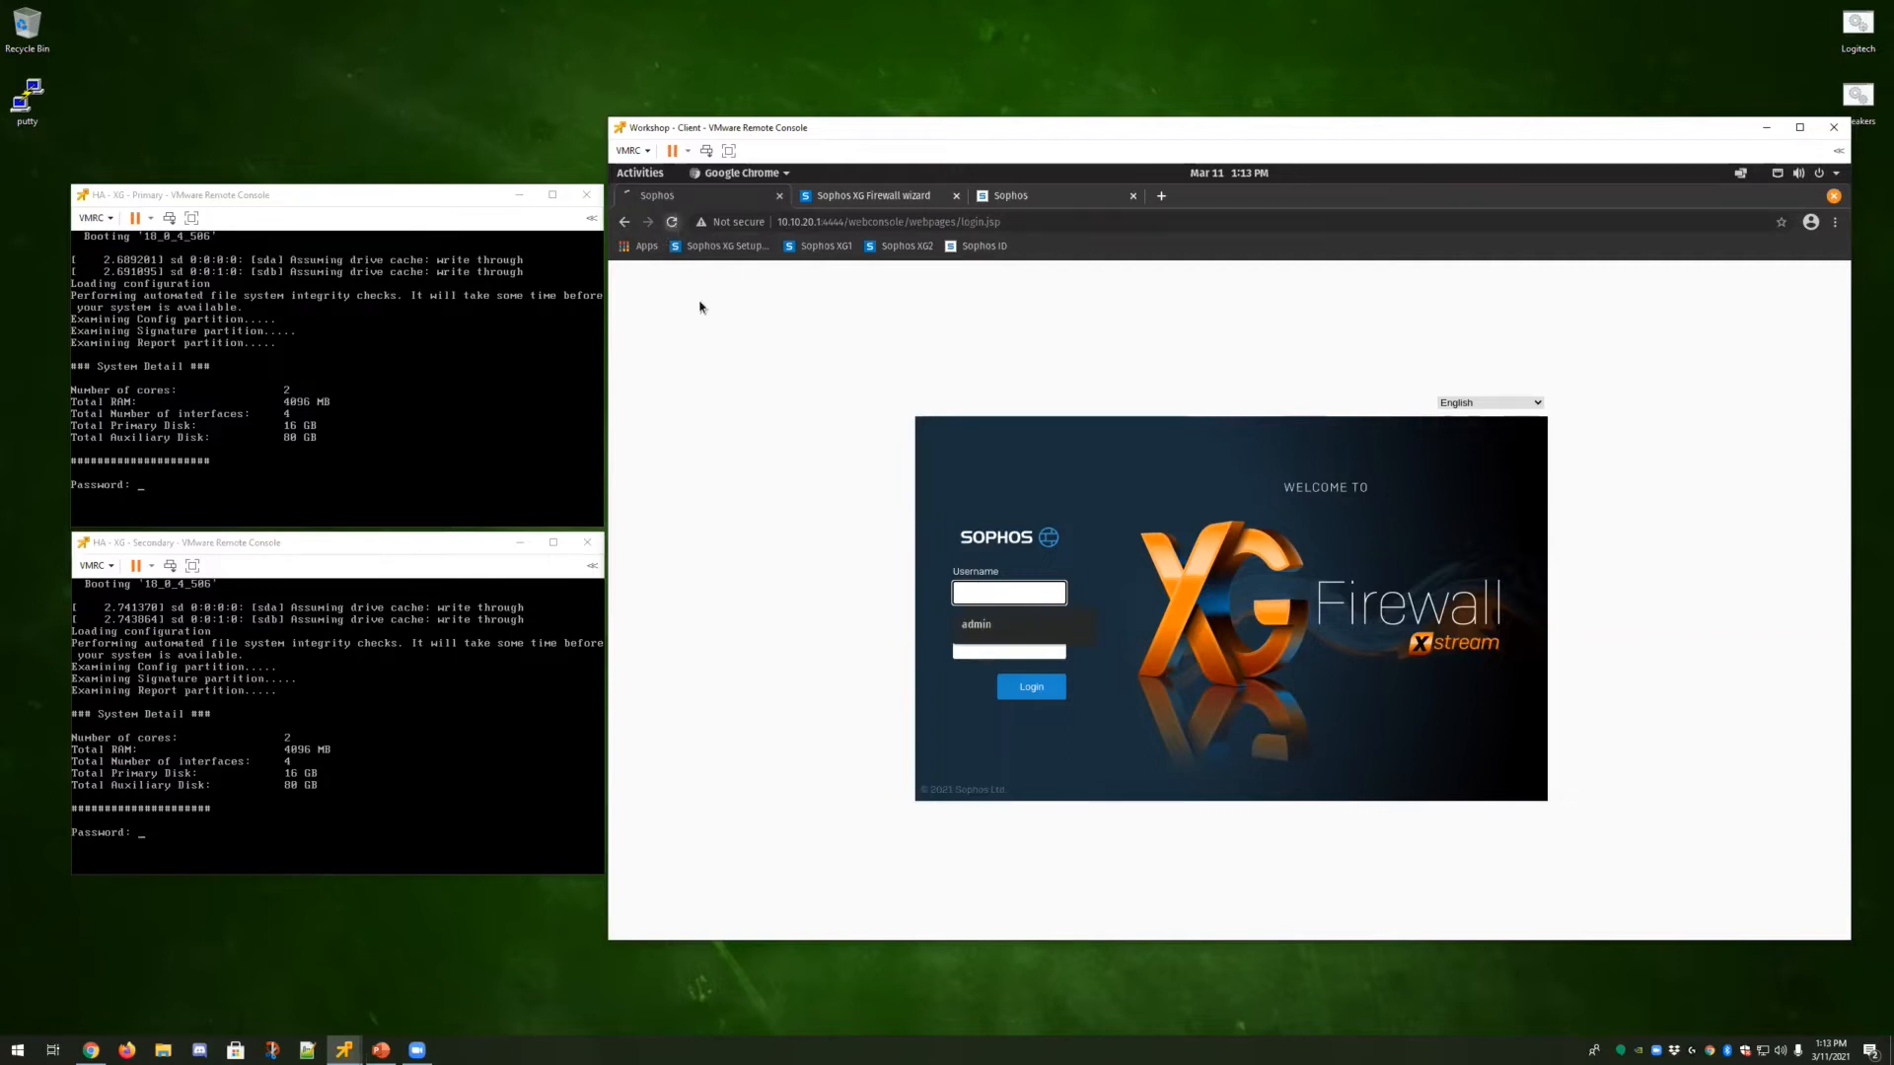
click(1008, 593)
text(admin)
key(Tab)
text(•••••••••••)
key(Return)
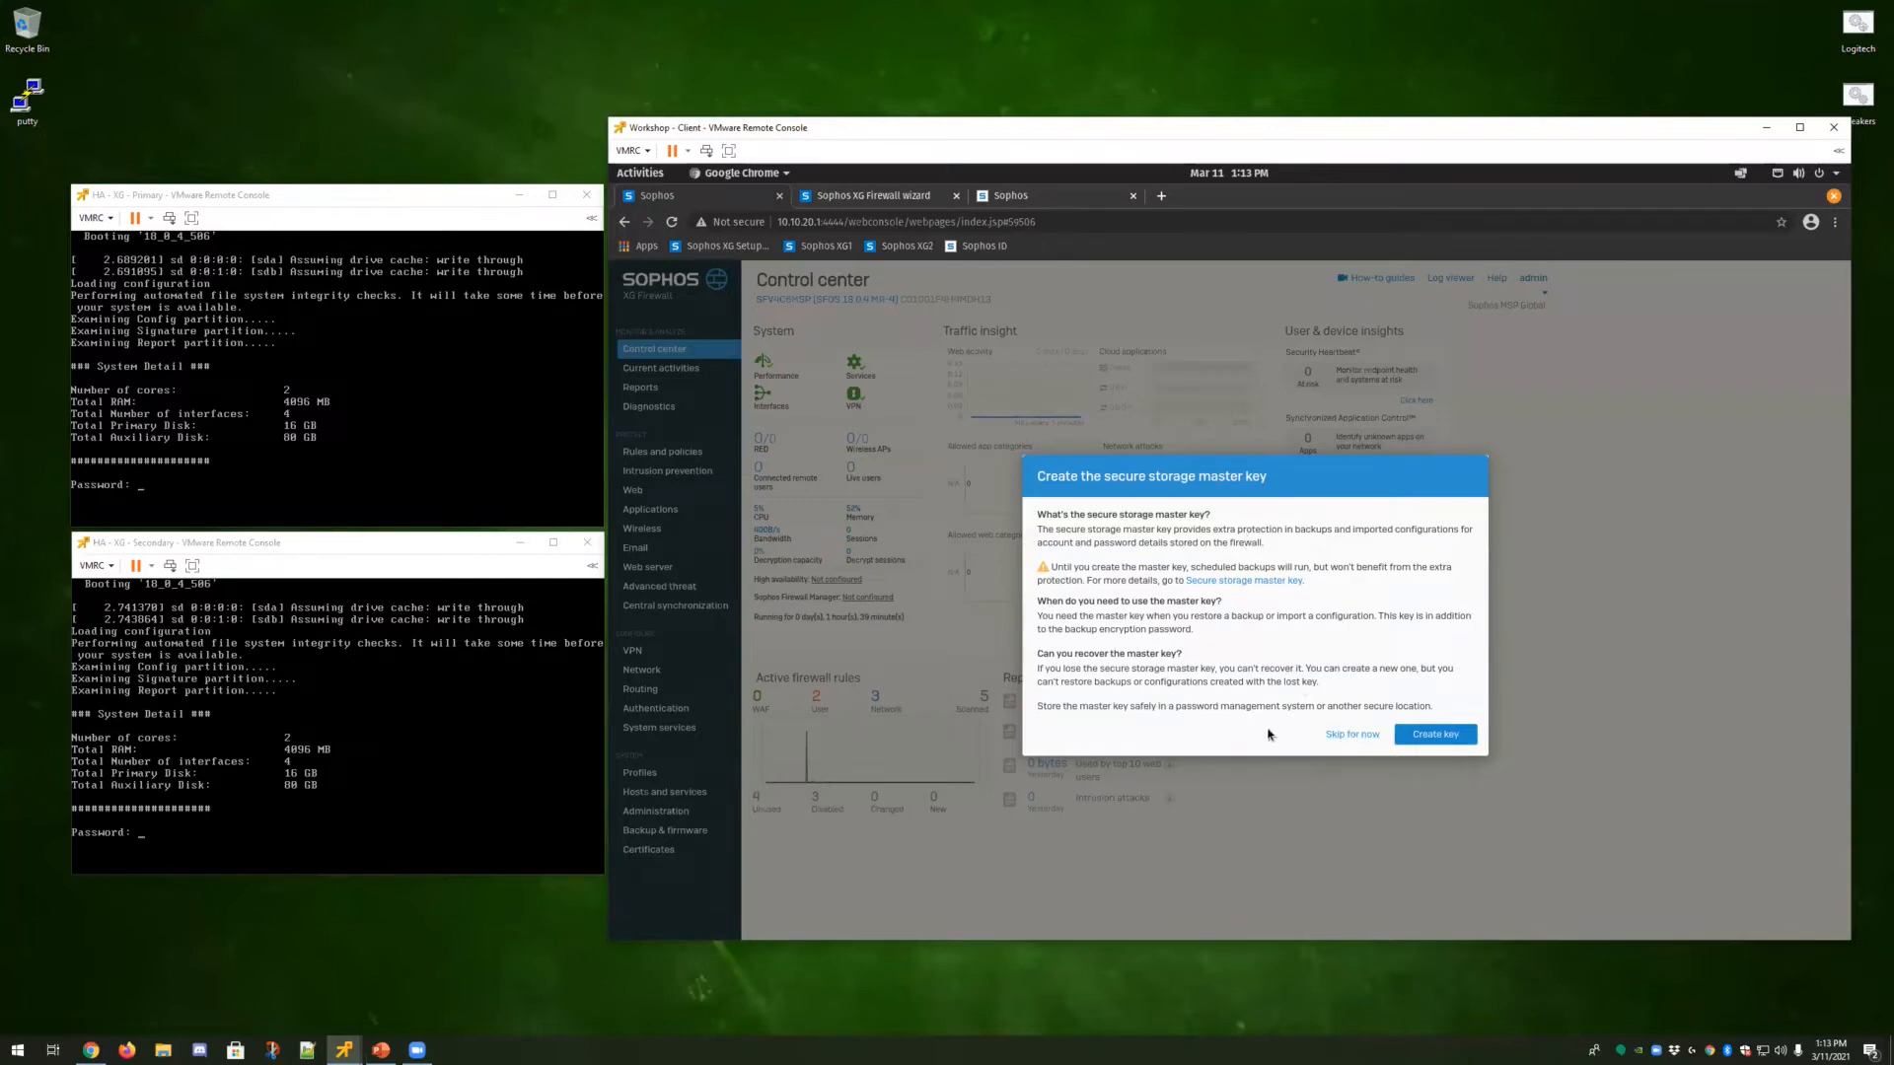
Skip creating the secure storage master key and open the PortD interface settings.
click(1352, 736)
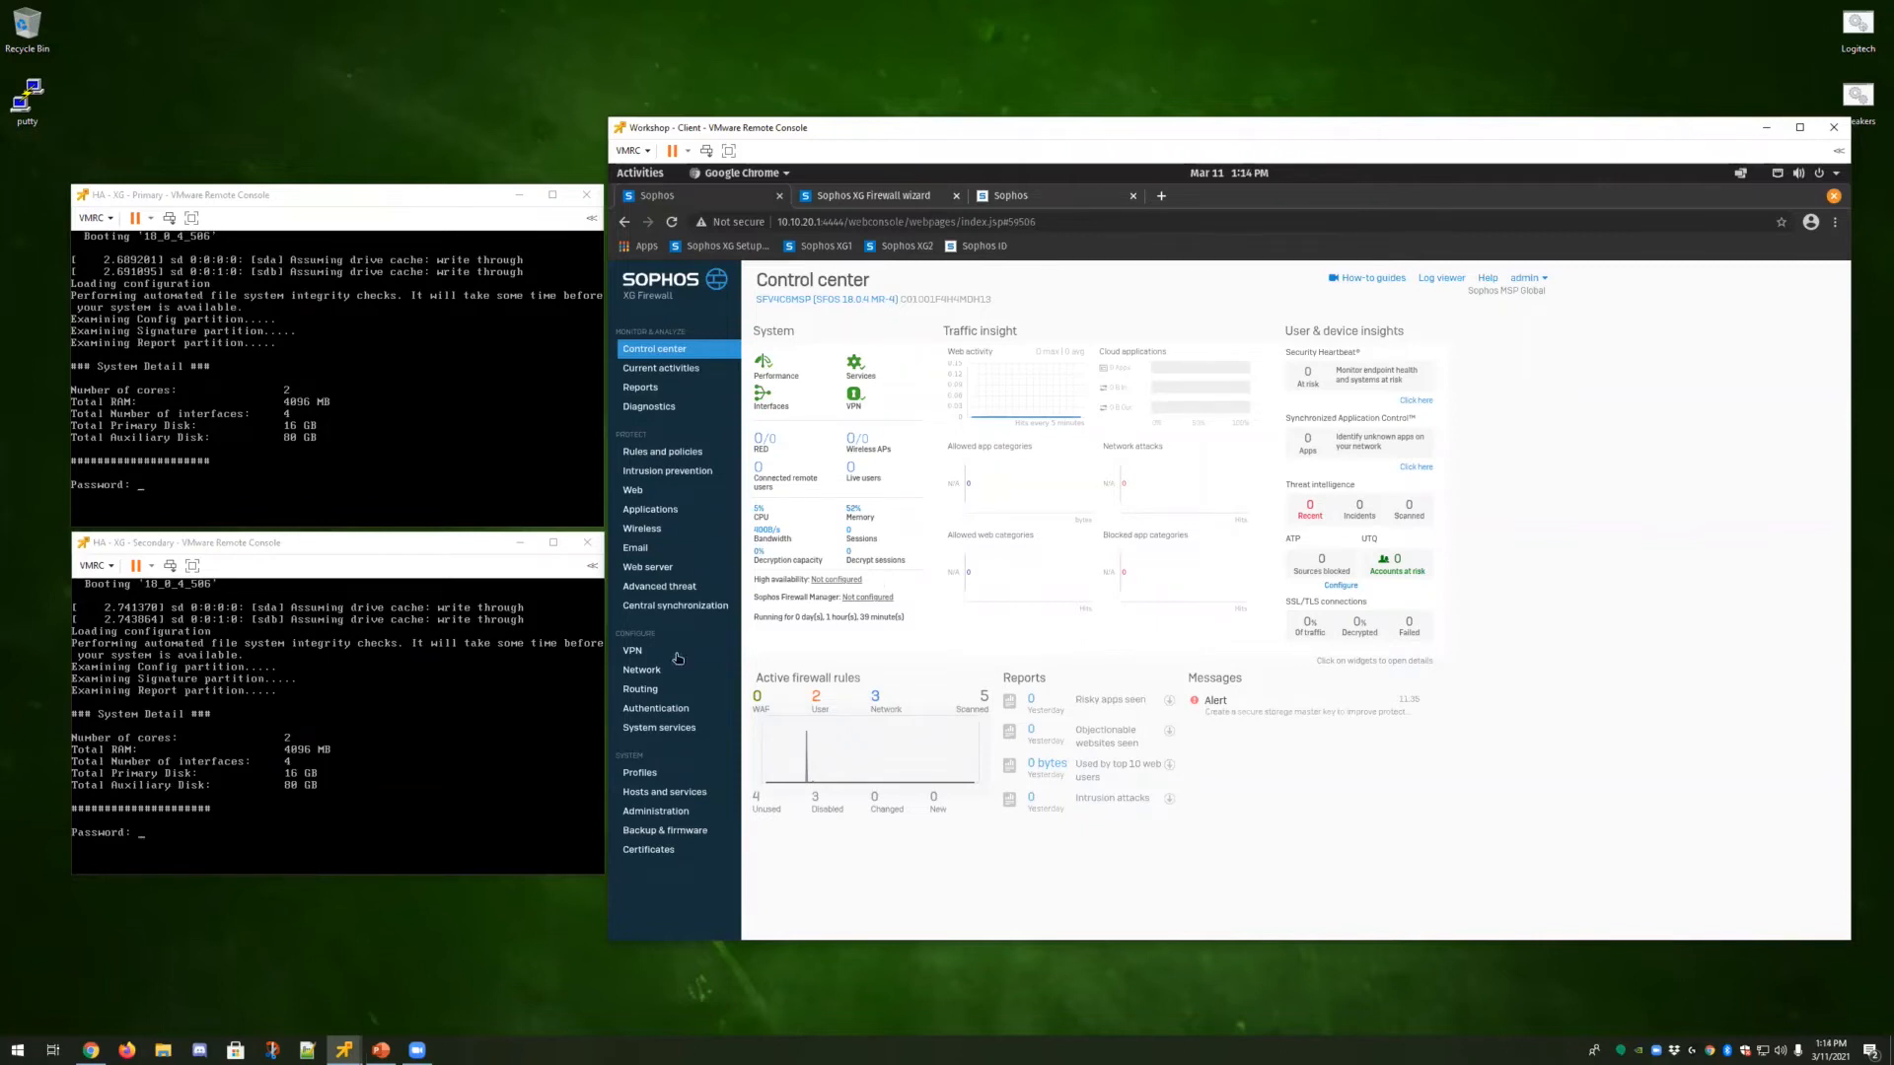
click(650, 673)
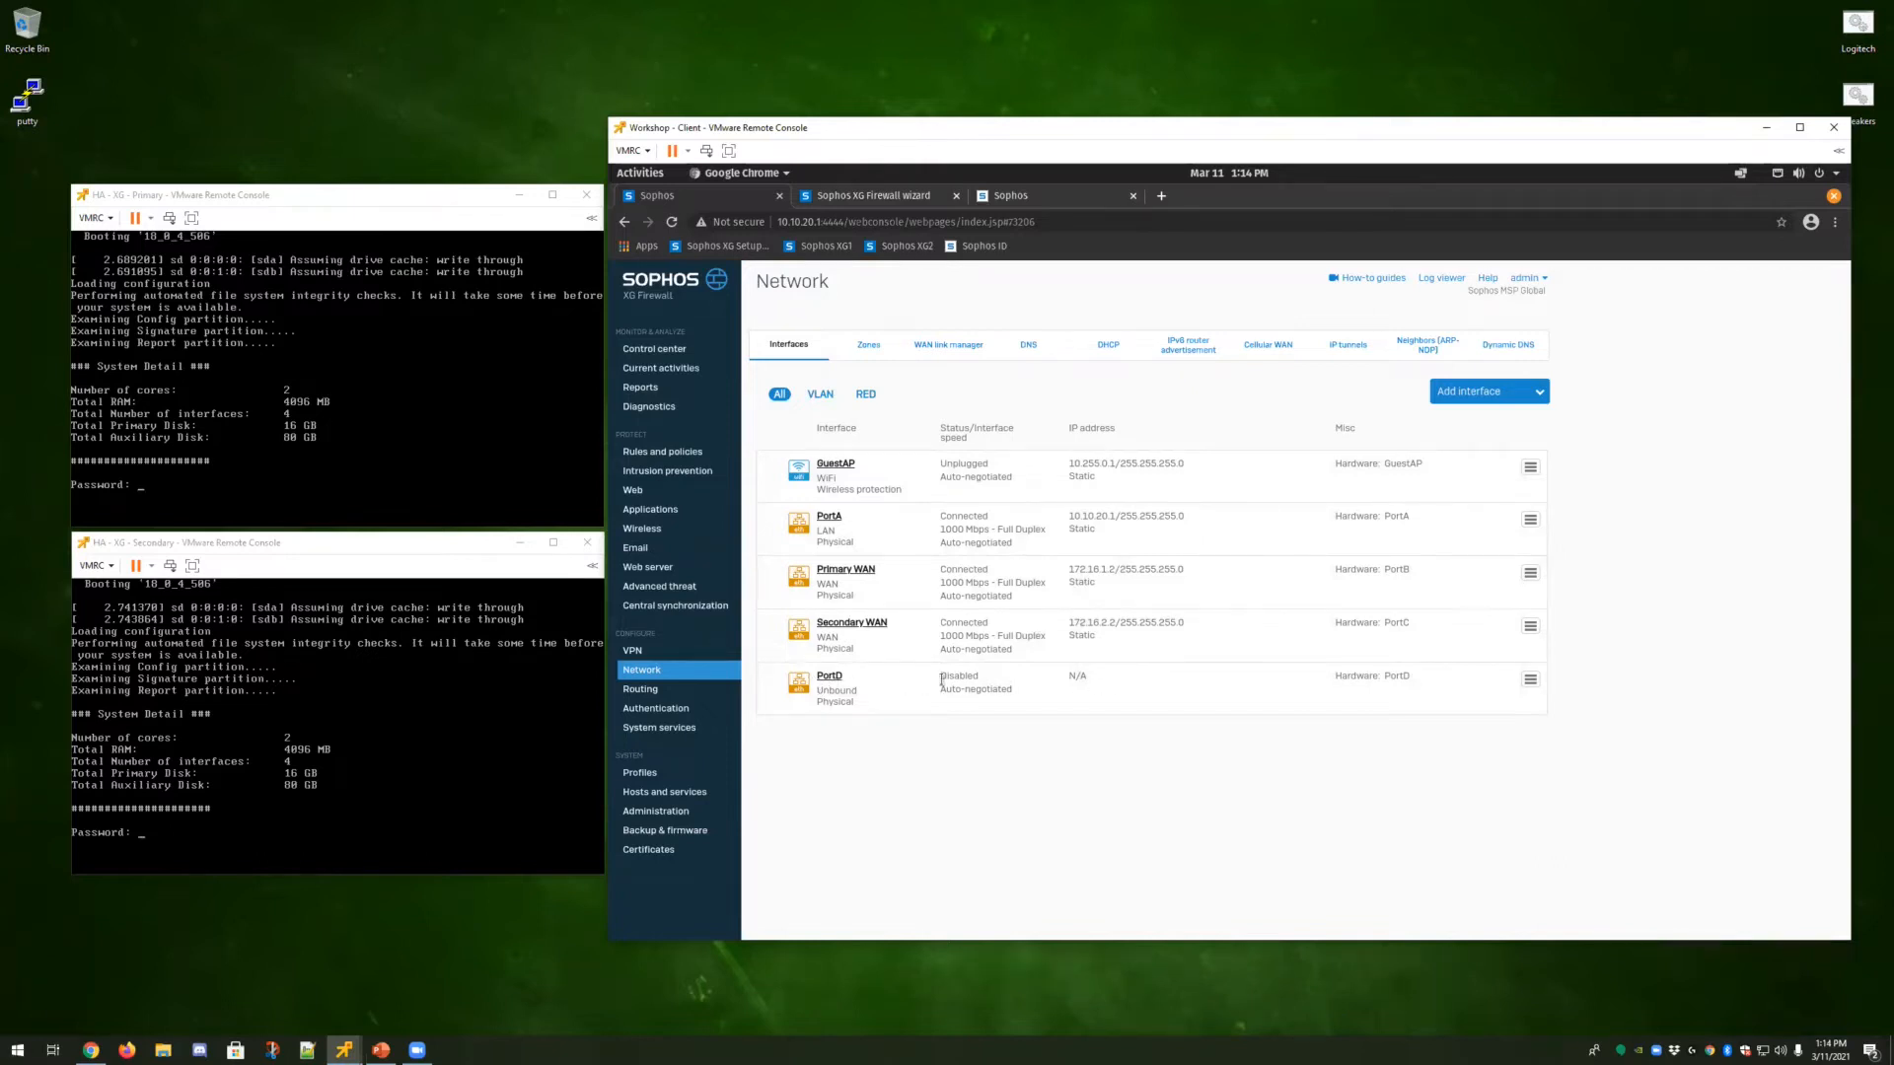
click(830, 677)
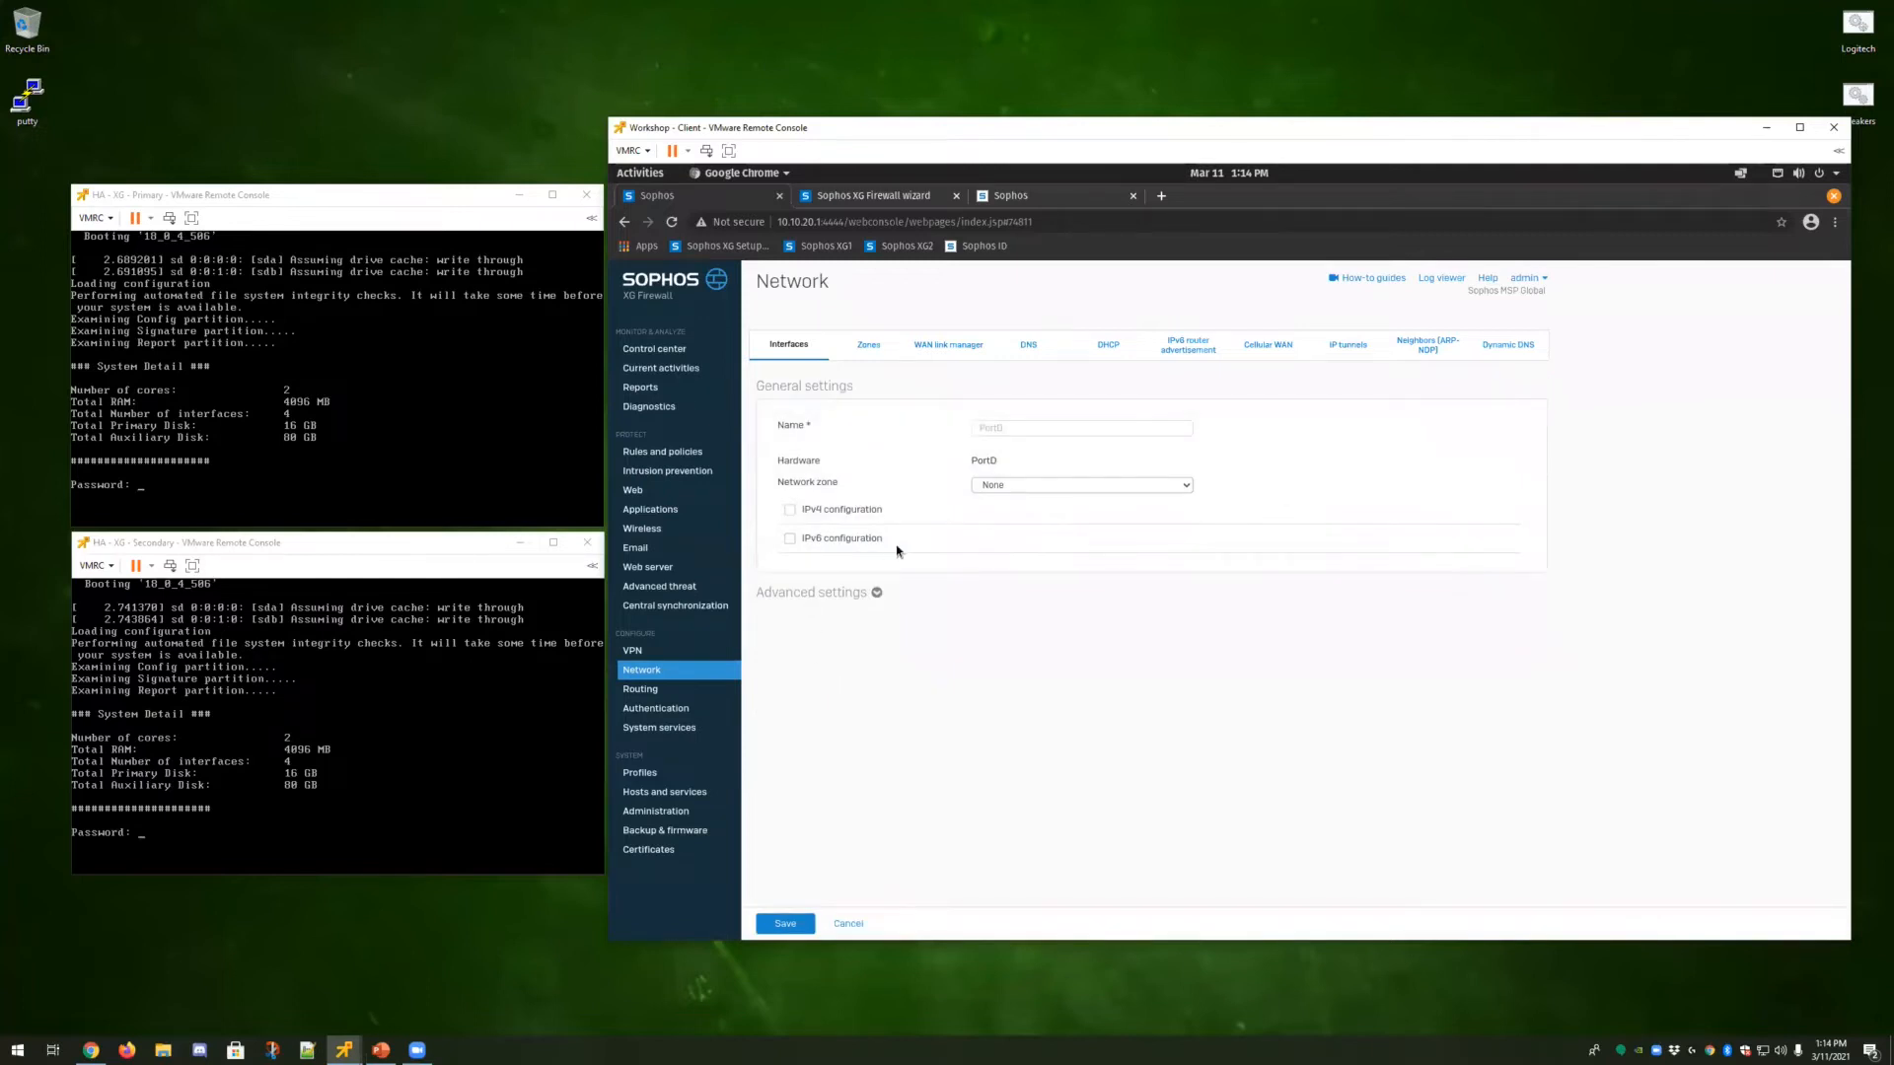
Open the high availability settings, switch to Interactive mode and check the dedicated HA link options.
click(675, 732)
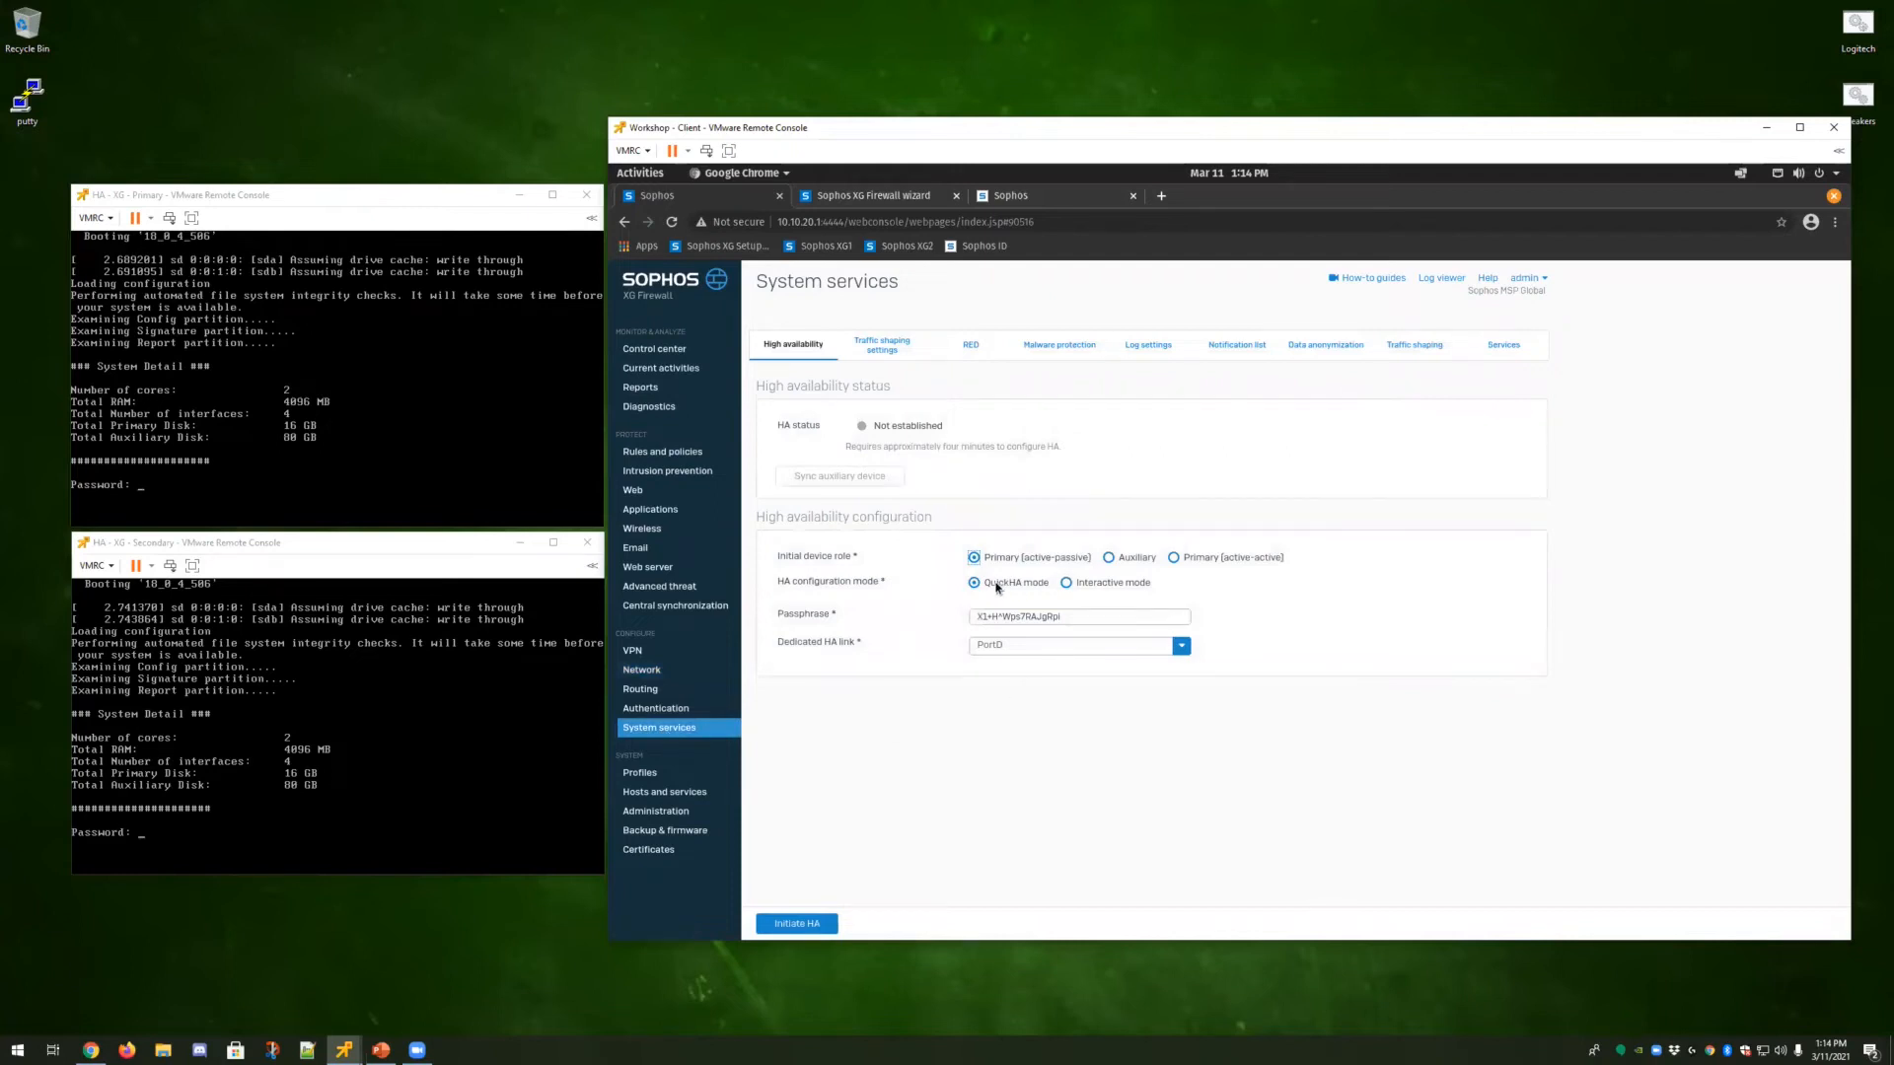
click(1067, 584)
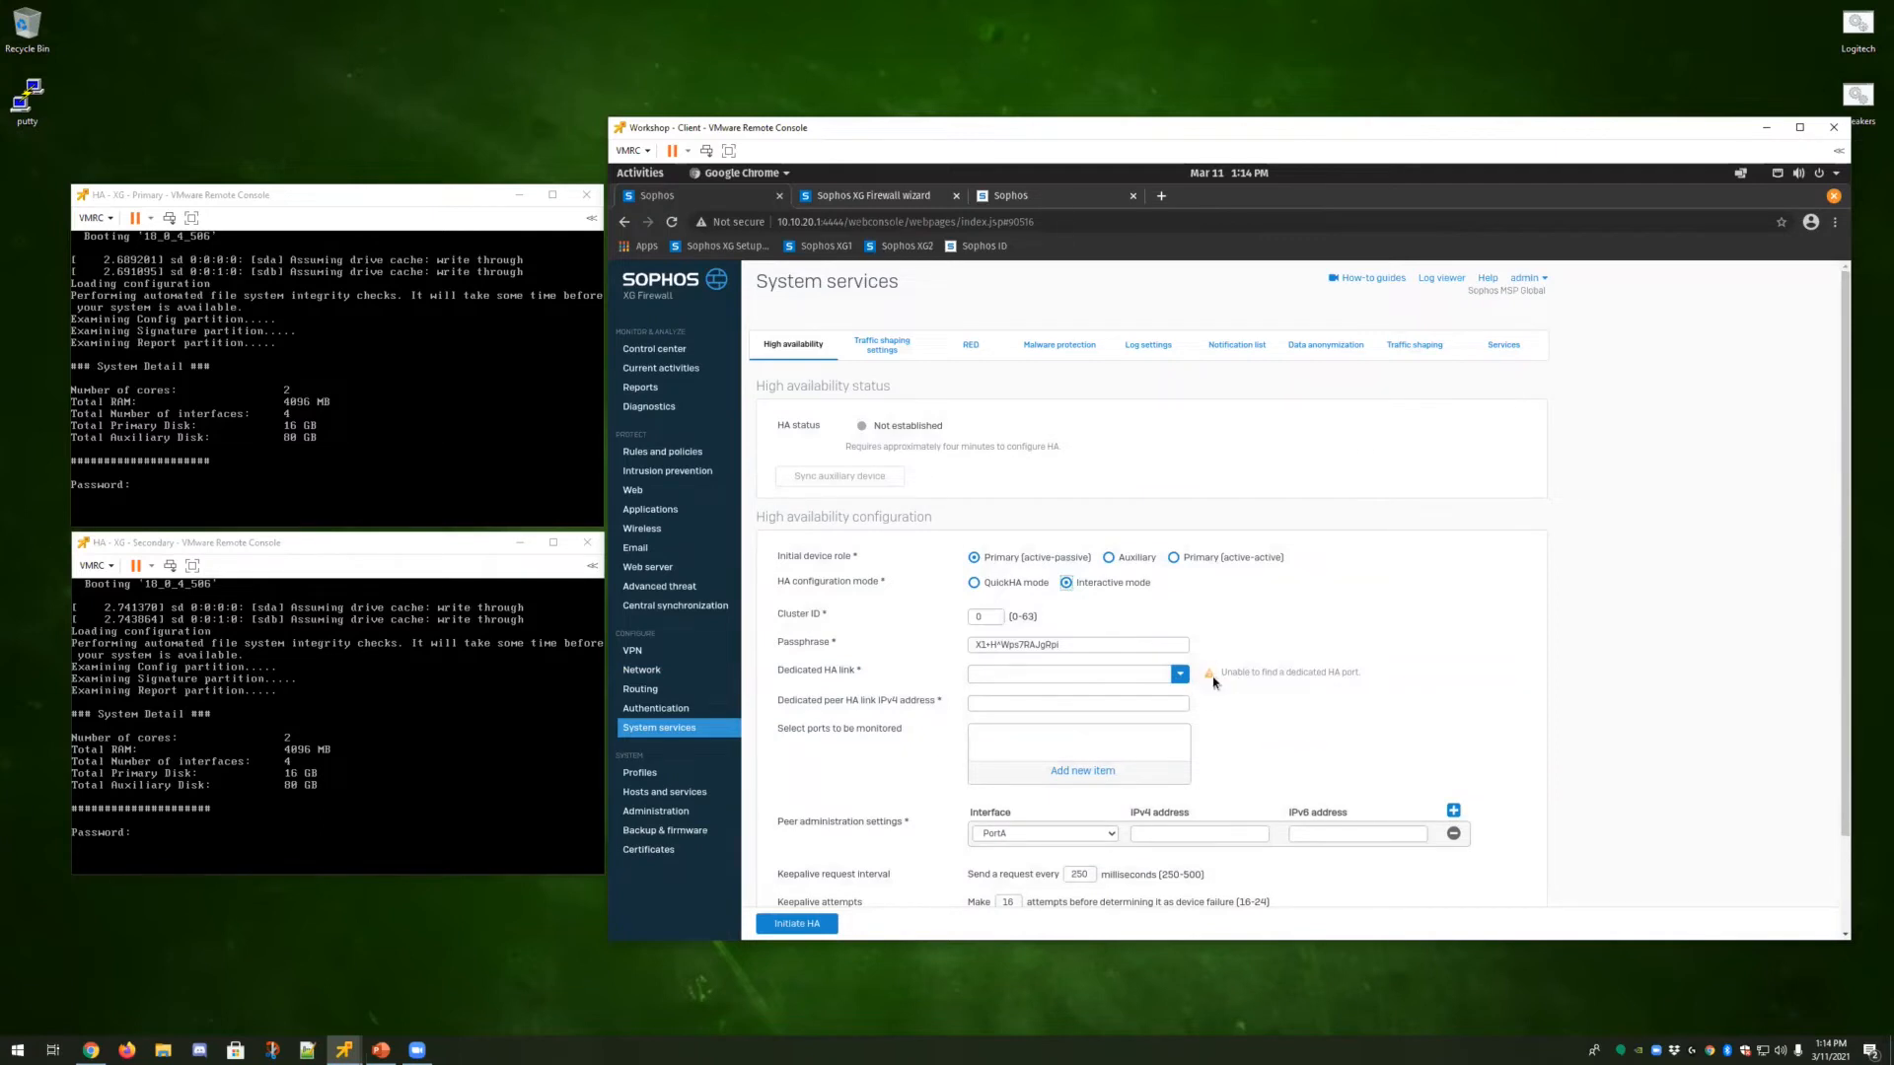
click(1180, 677)
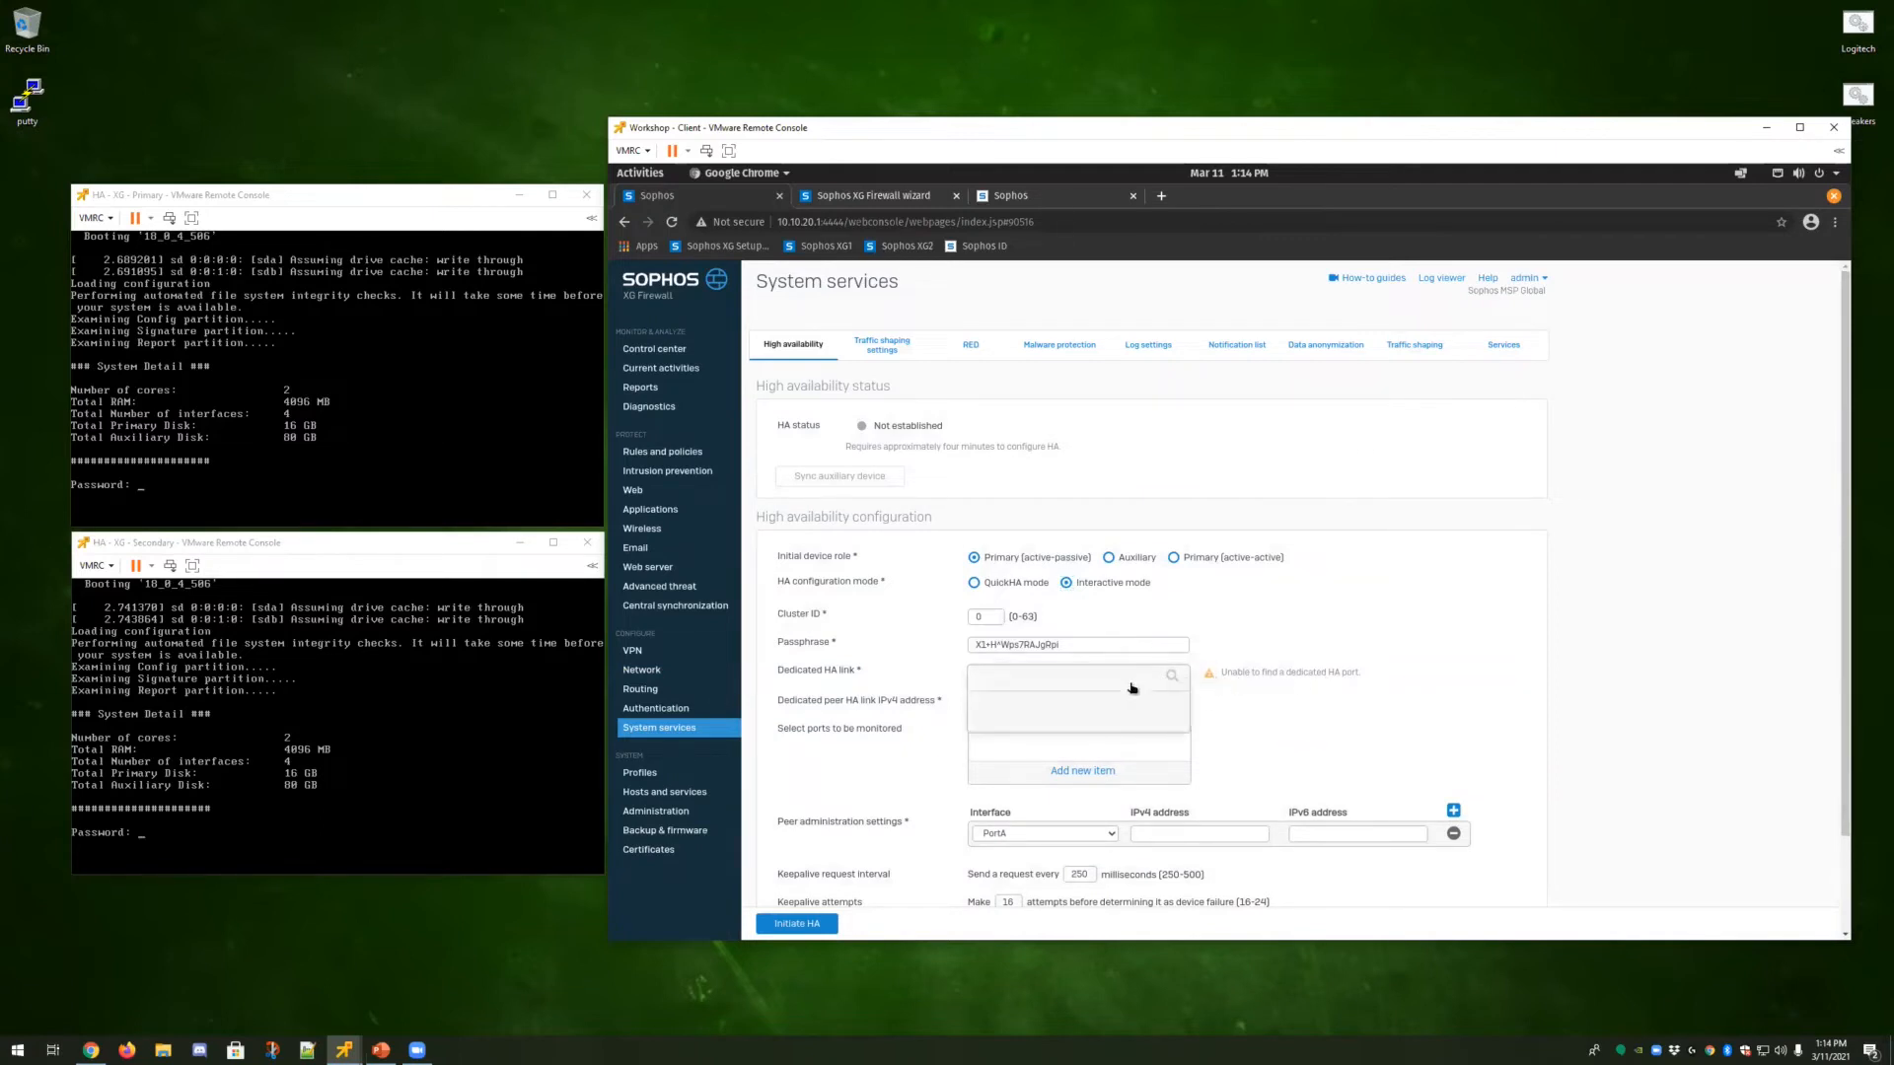
click(1260, 697)
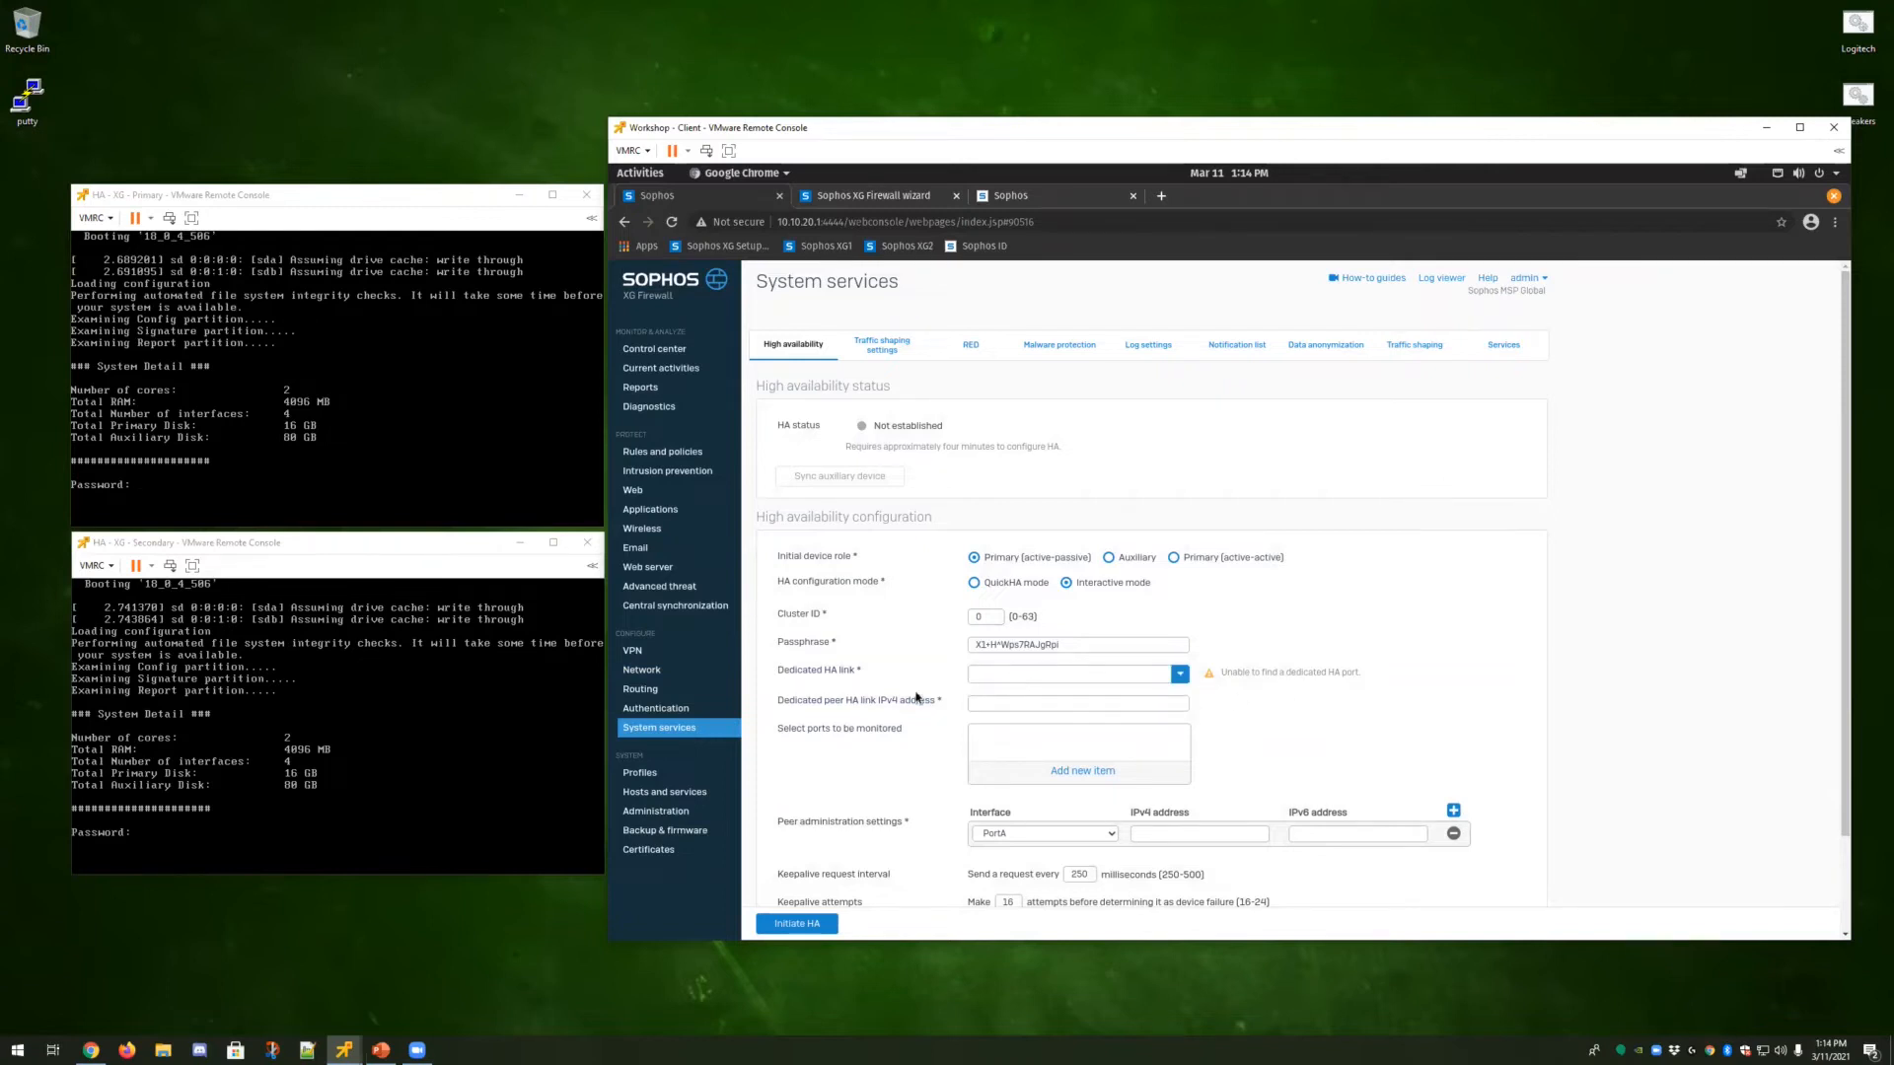
Assign PortD to the DMZ zone with a static IPv4 address of 172.16.254.1 /24.
click(661, 673)
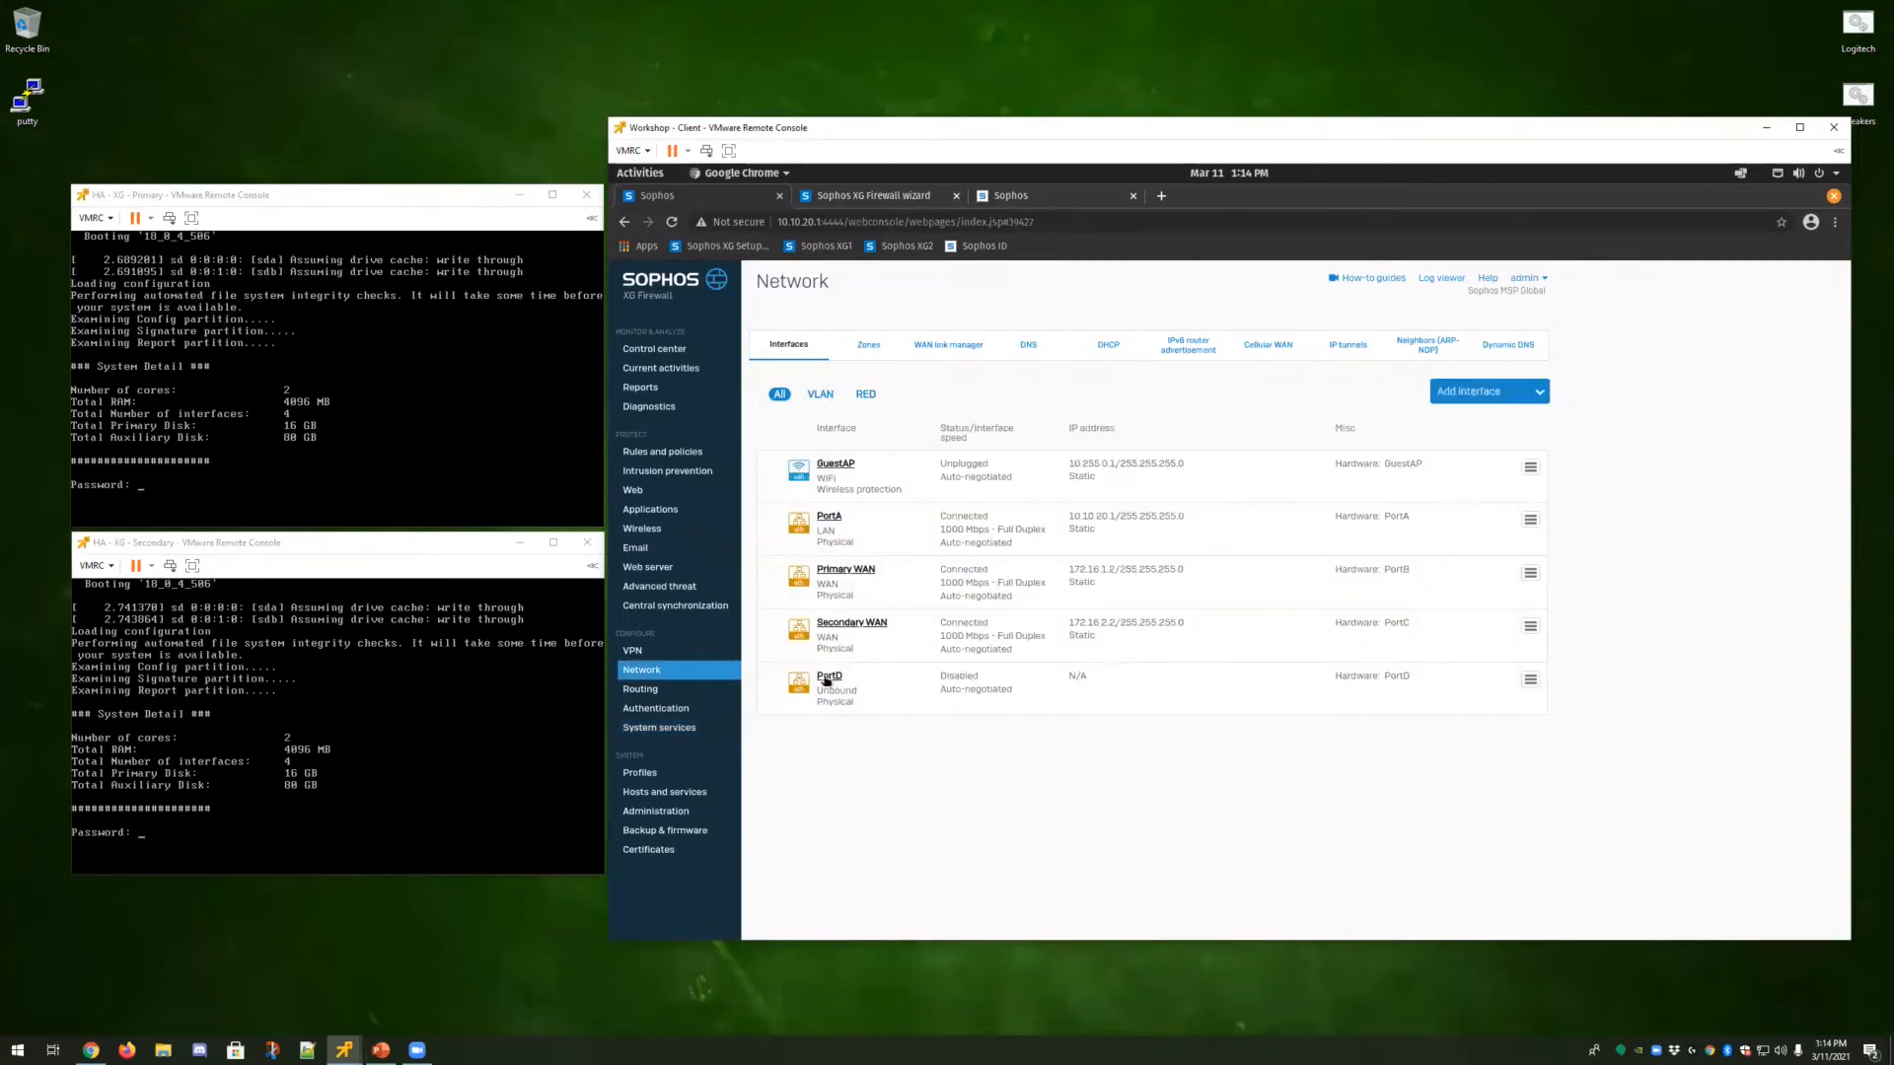
click(830, 676)
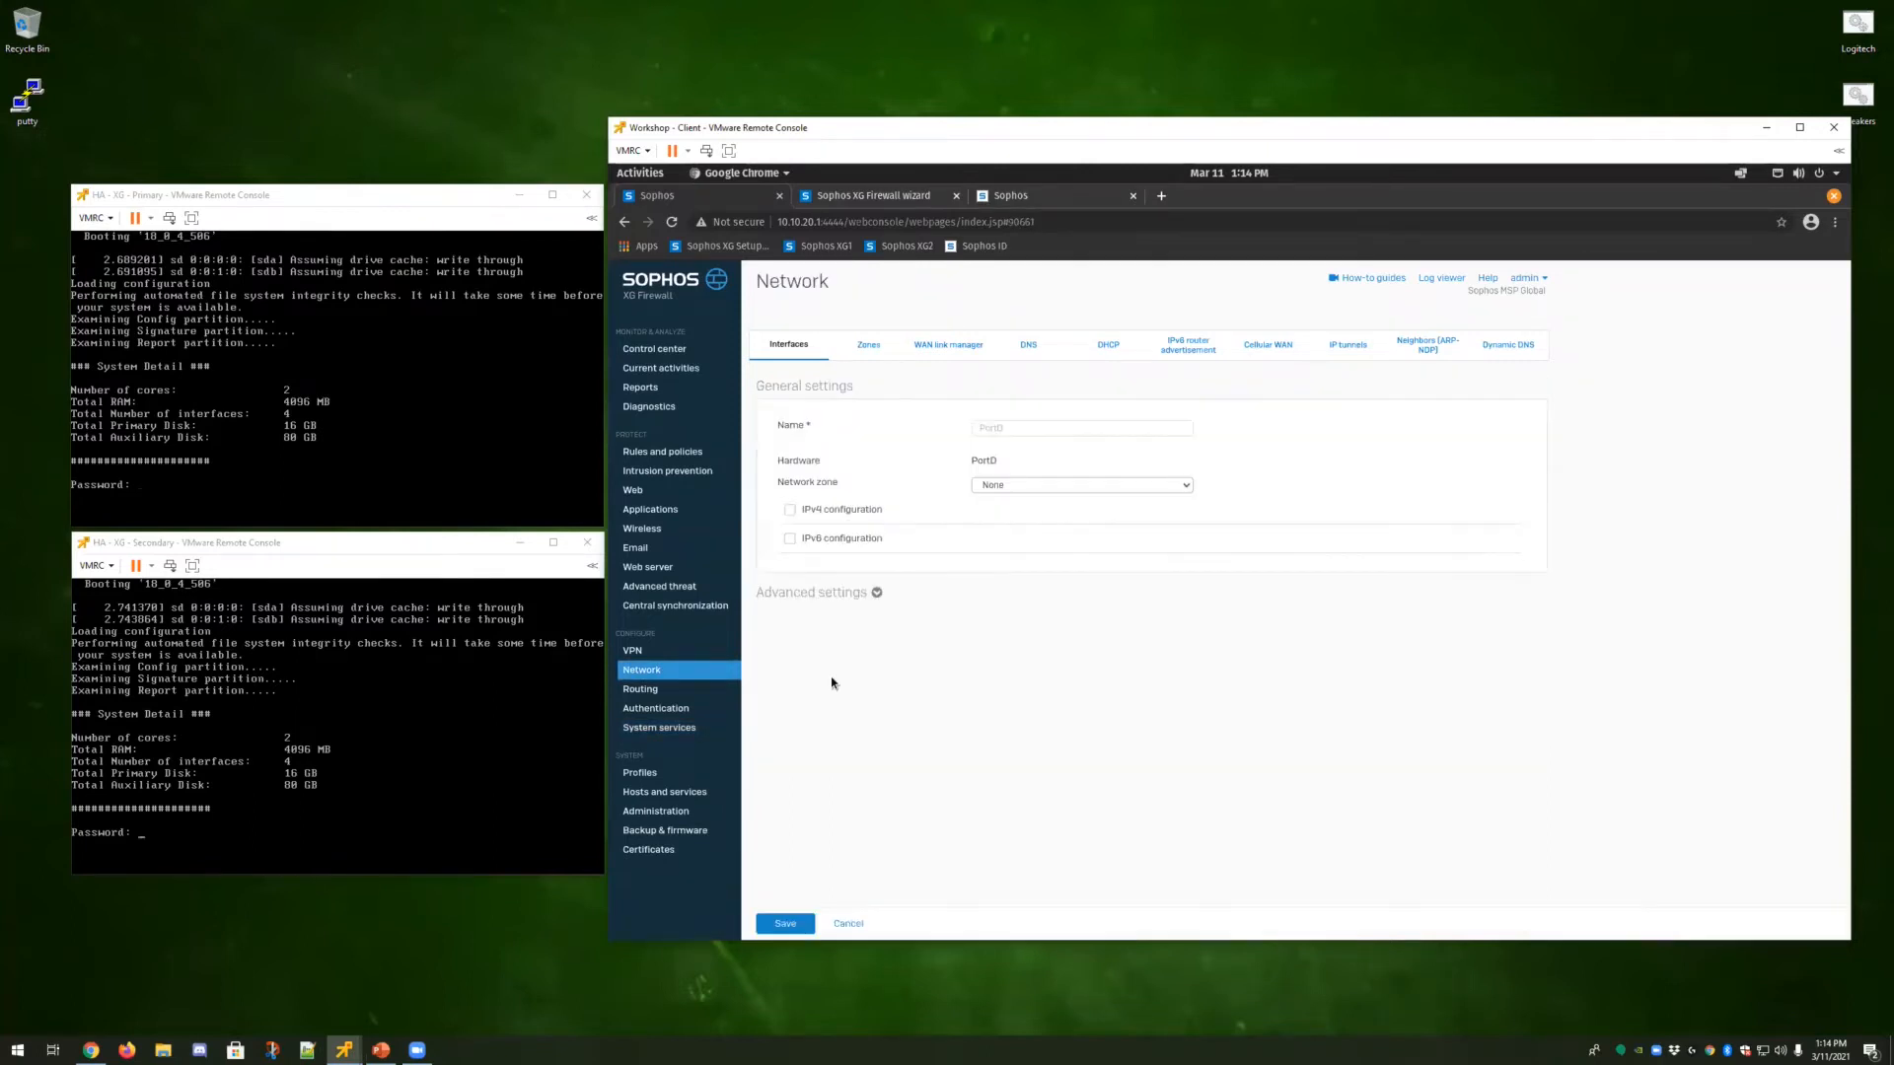
click(1030, 486)
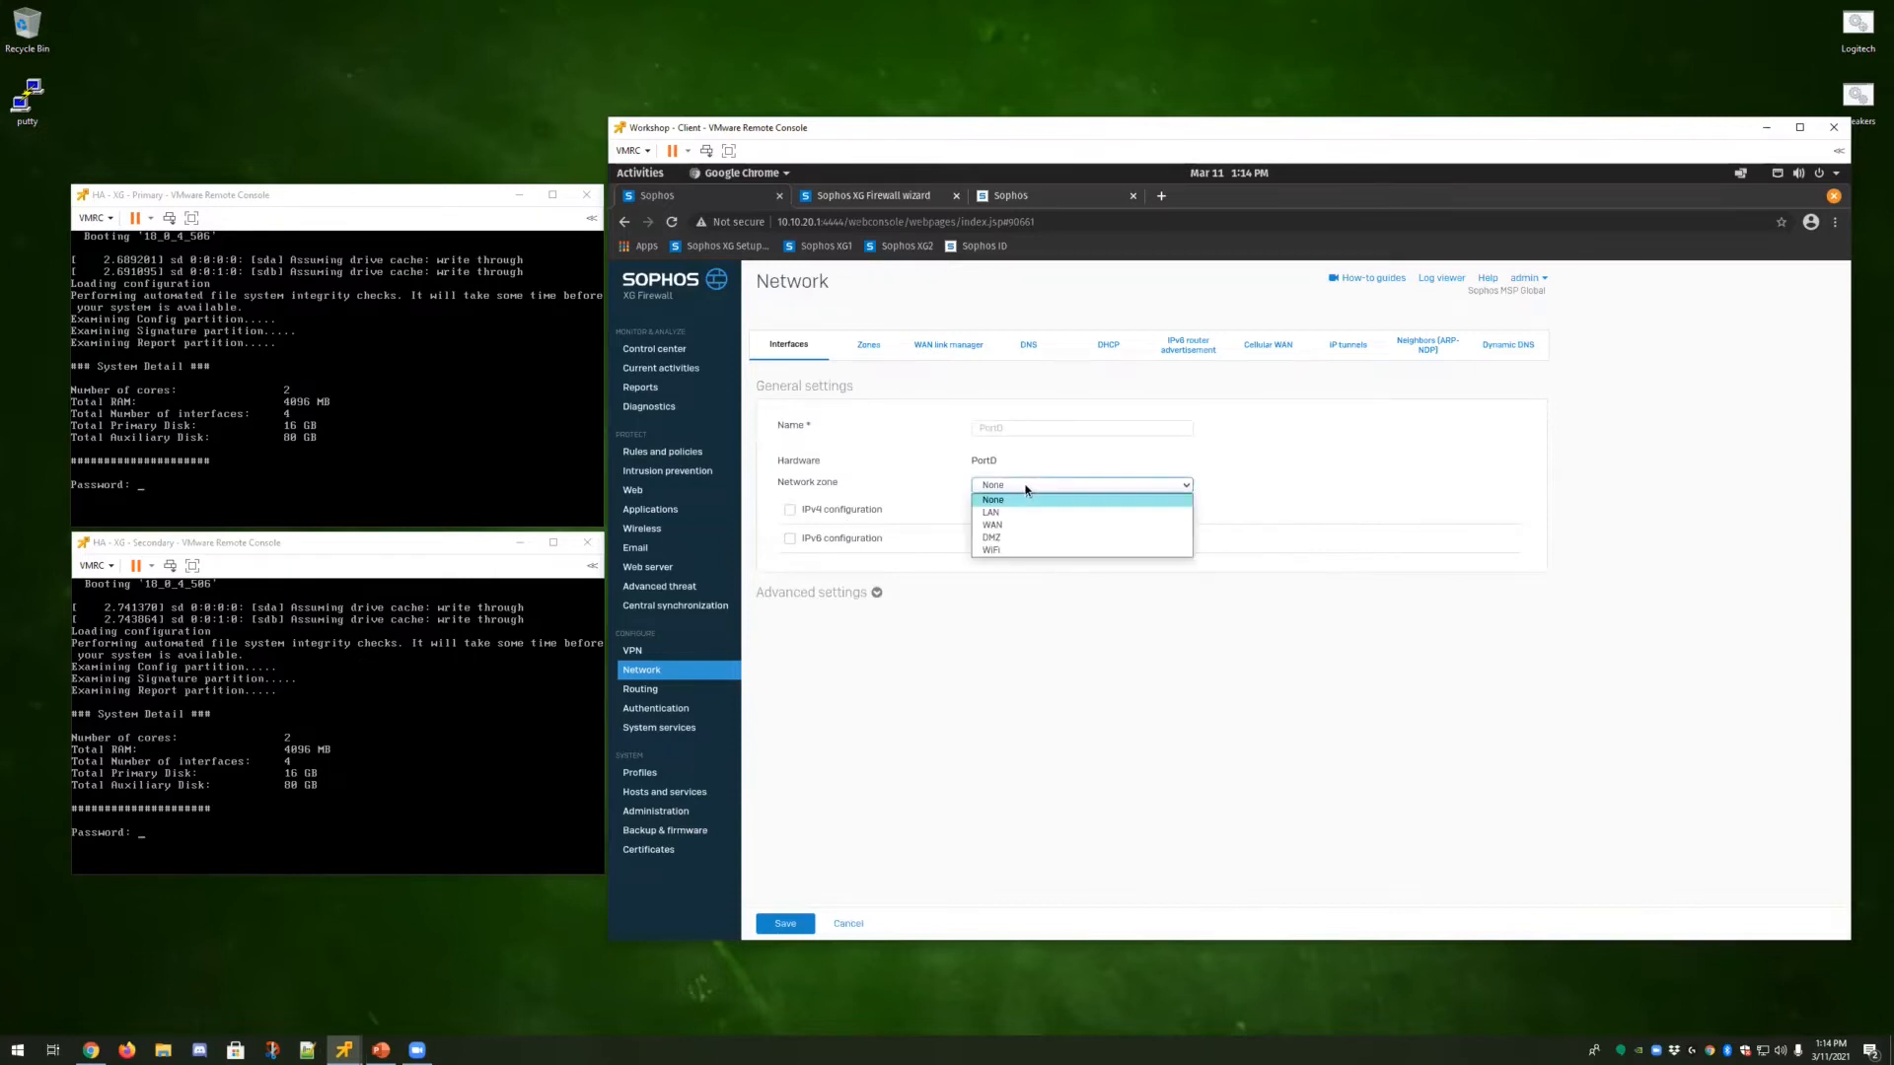
click(999, 536)
click(1009, 576)
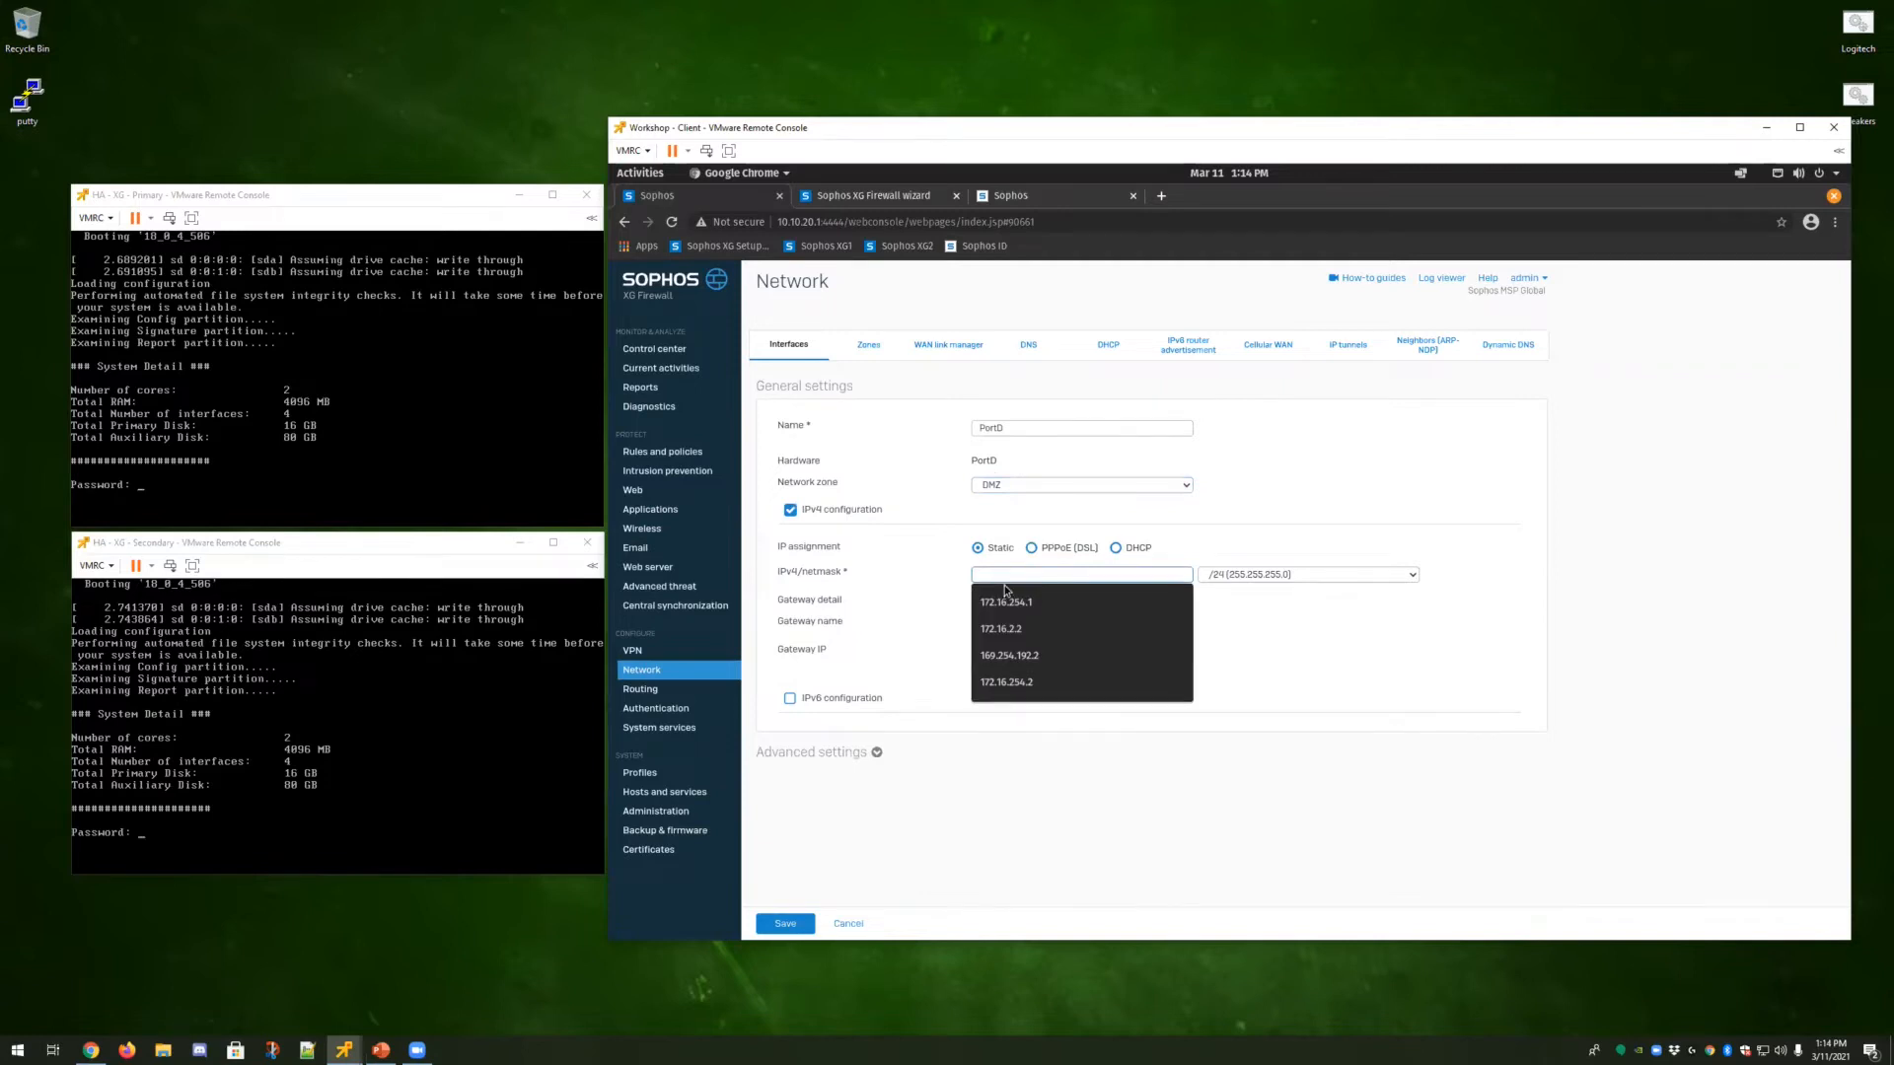
click(1043, 603)
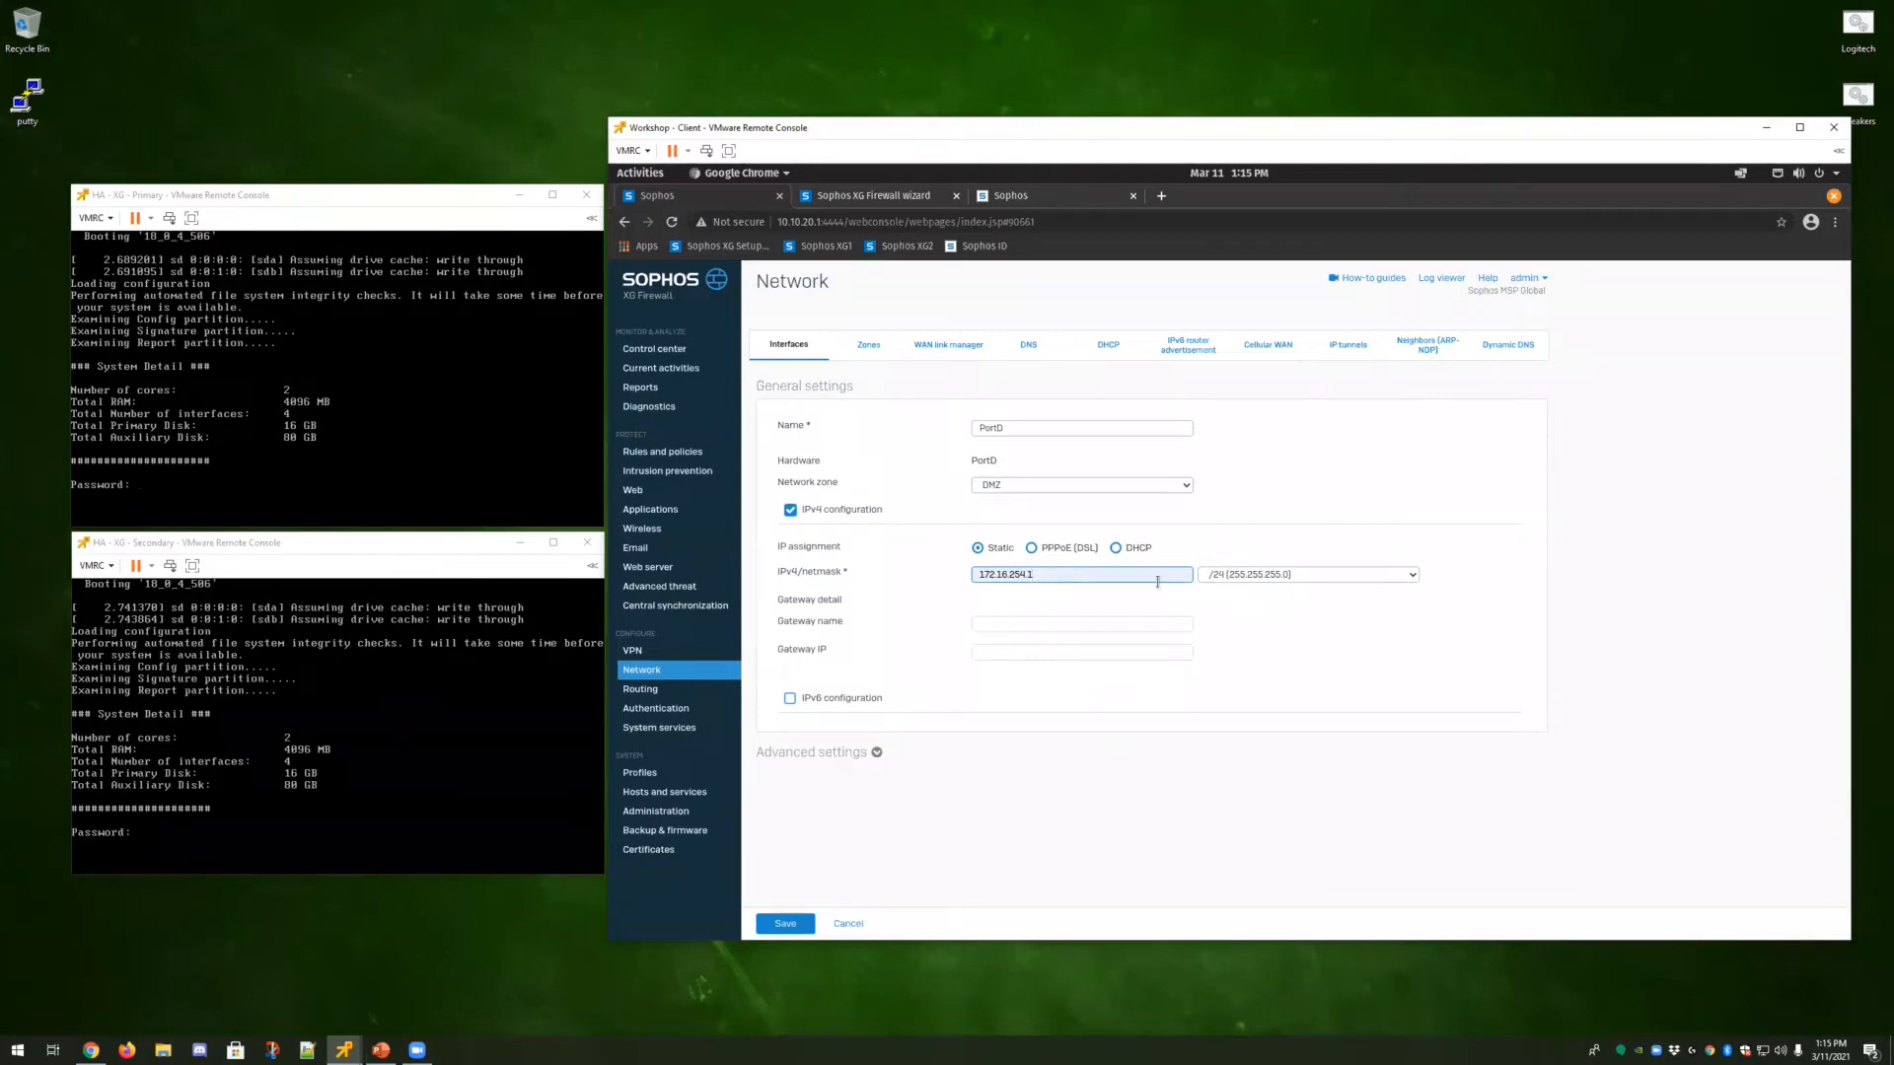
Rename the interface to HA and save, confirming the interface update.
double_click(1014, 428)
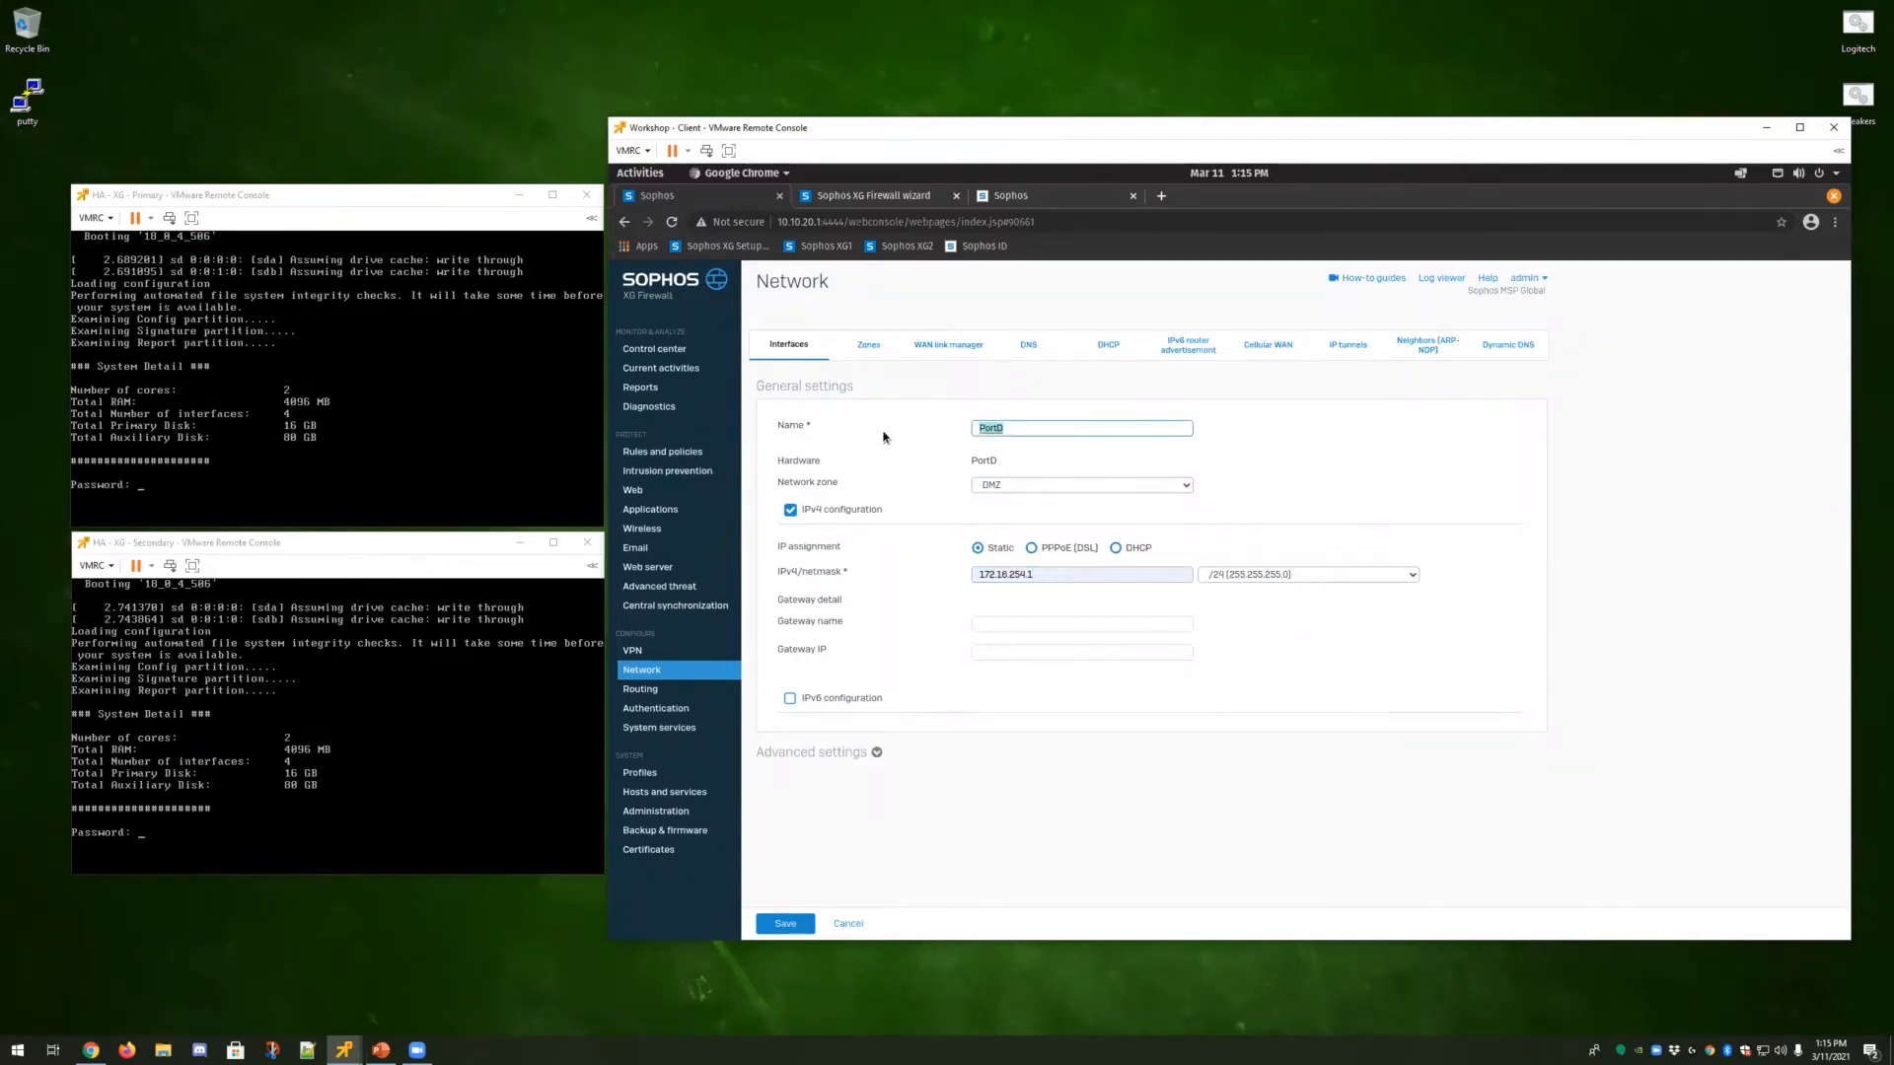
text(HA)
click(785, 924)
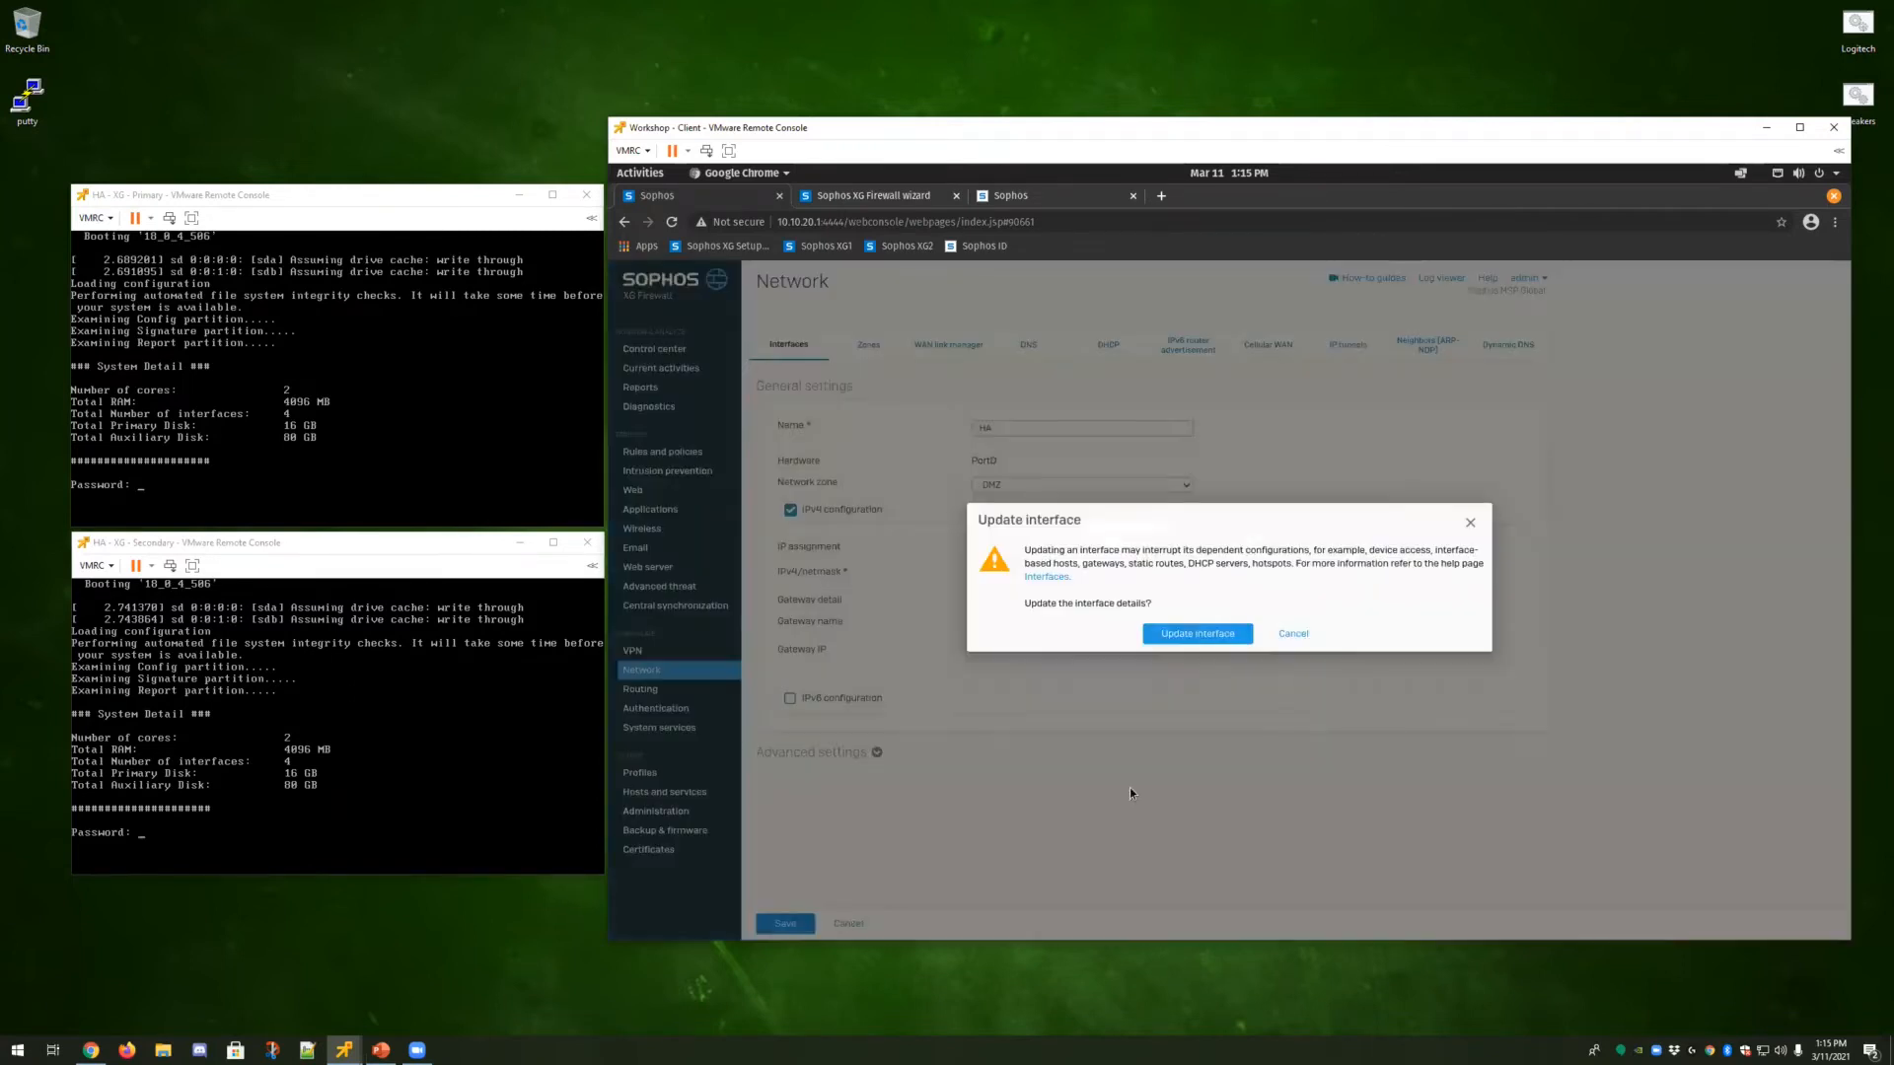
click(1211, 632)
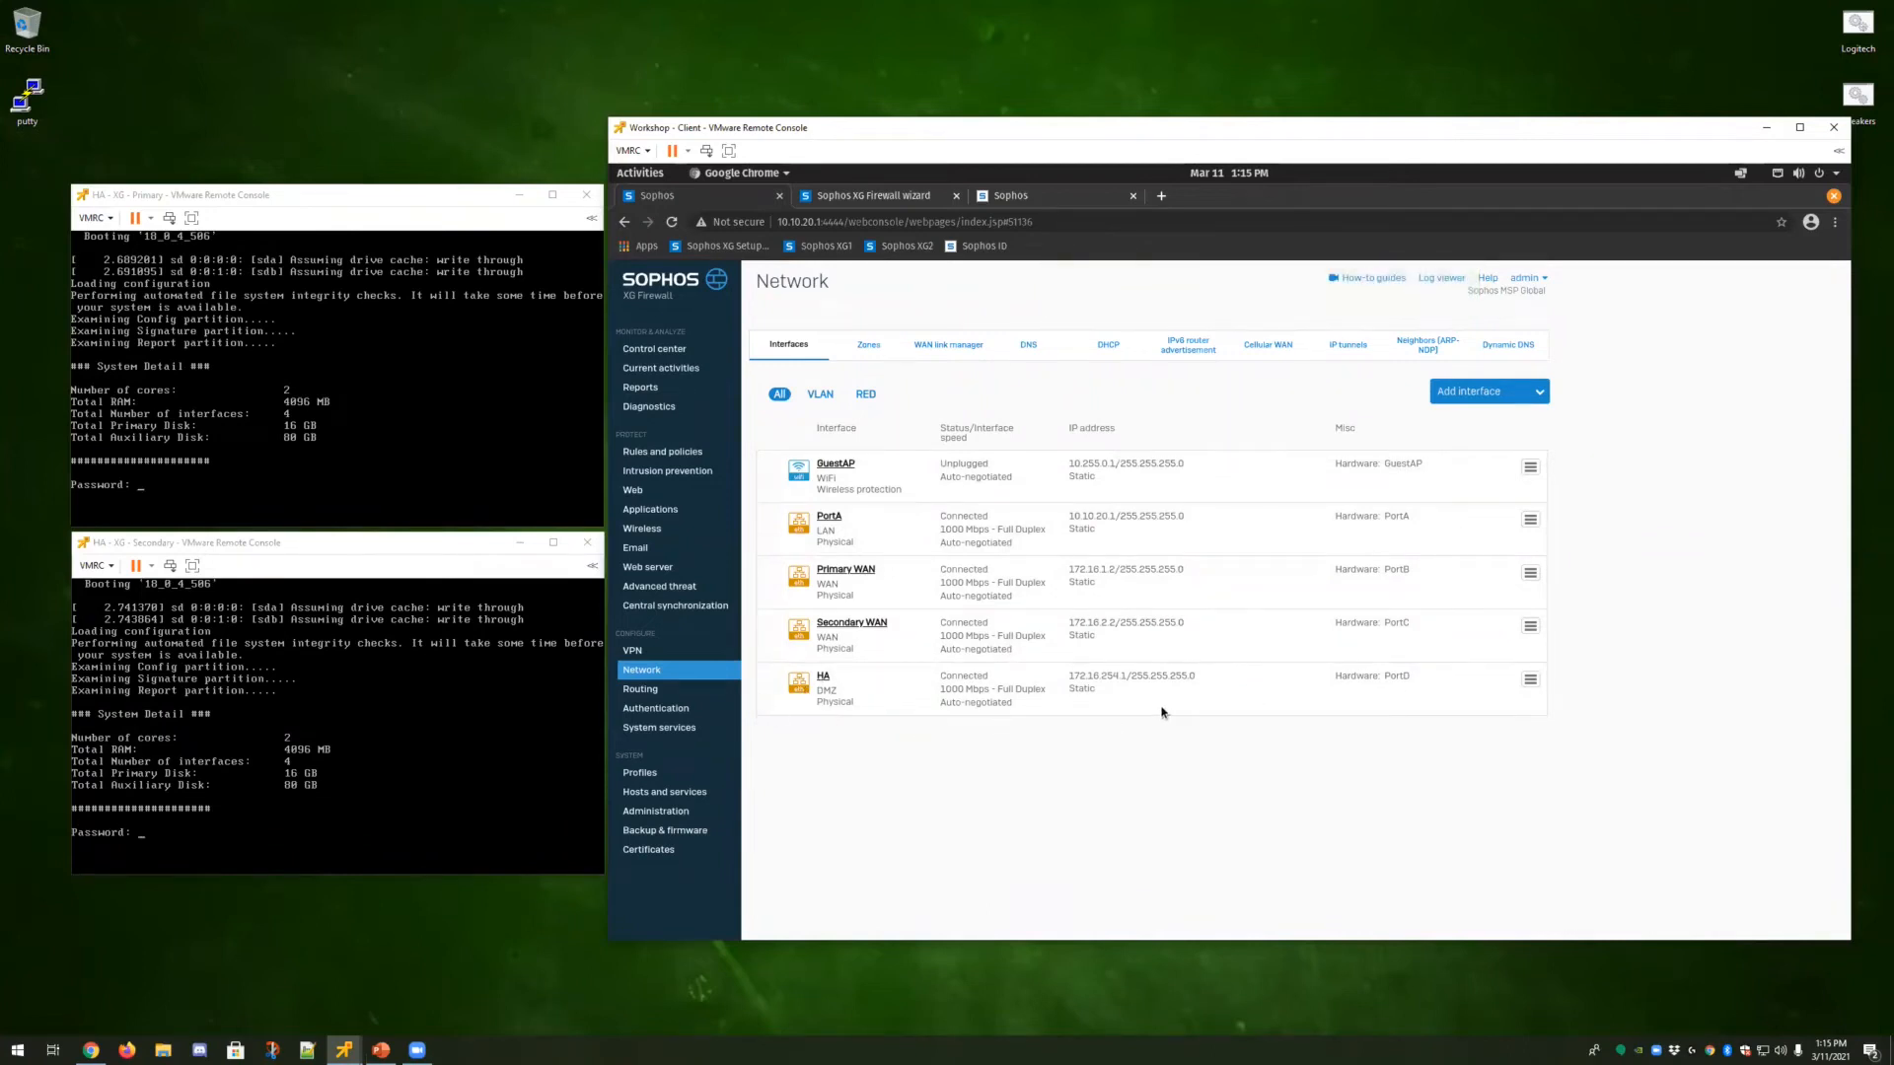
Allow SSH and Ping/Ping6 for the DMZ zone in the device access local service ACL and apply the changes.
click(664, 813)
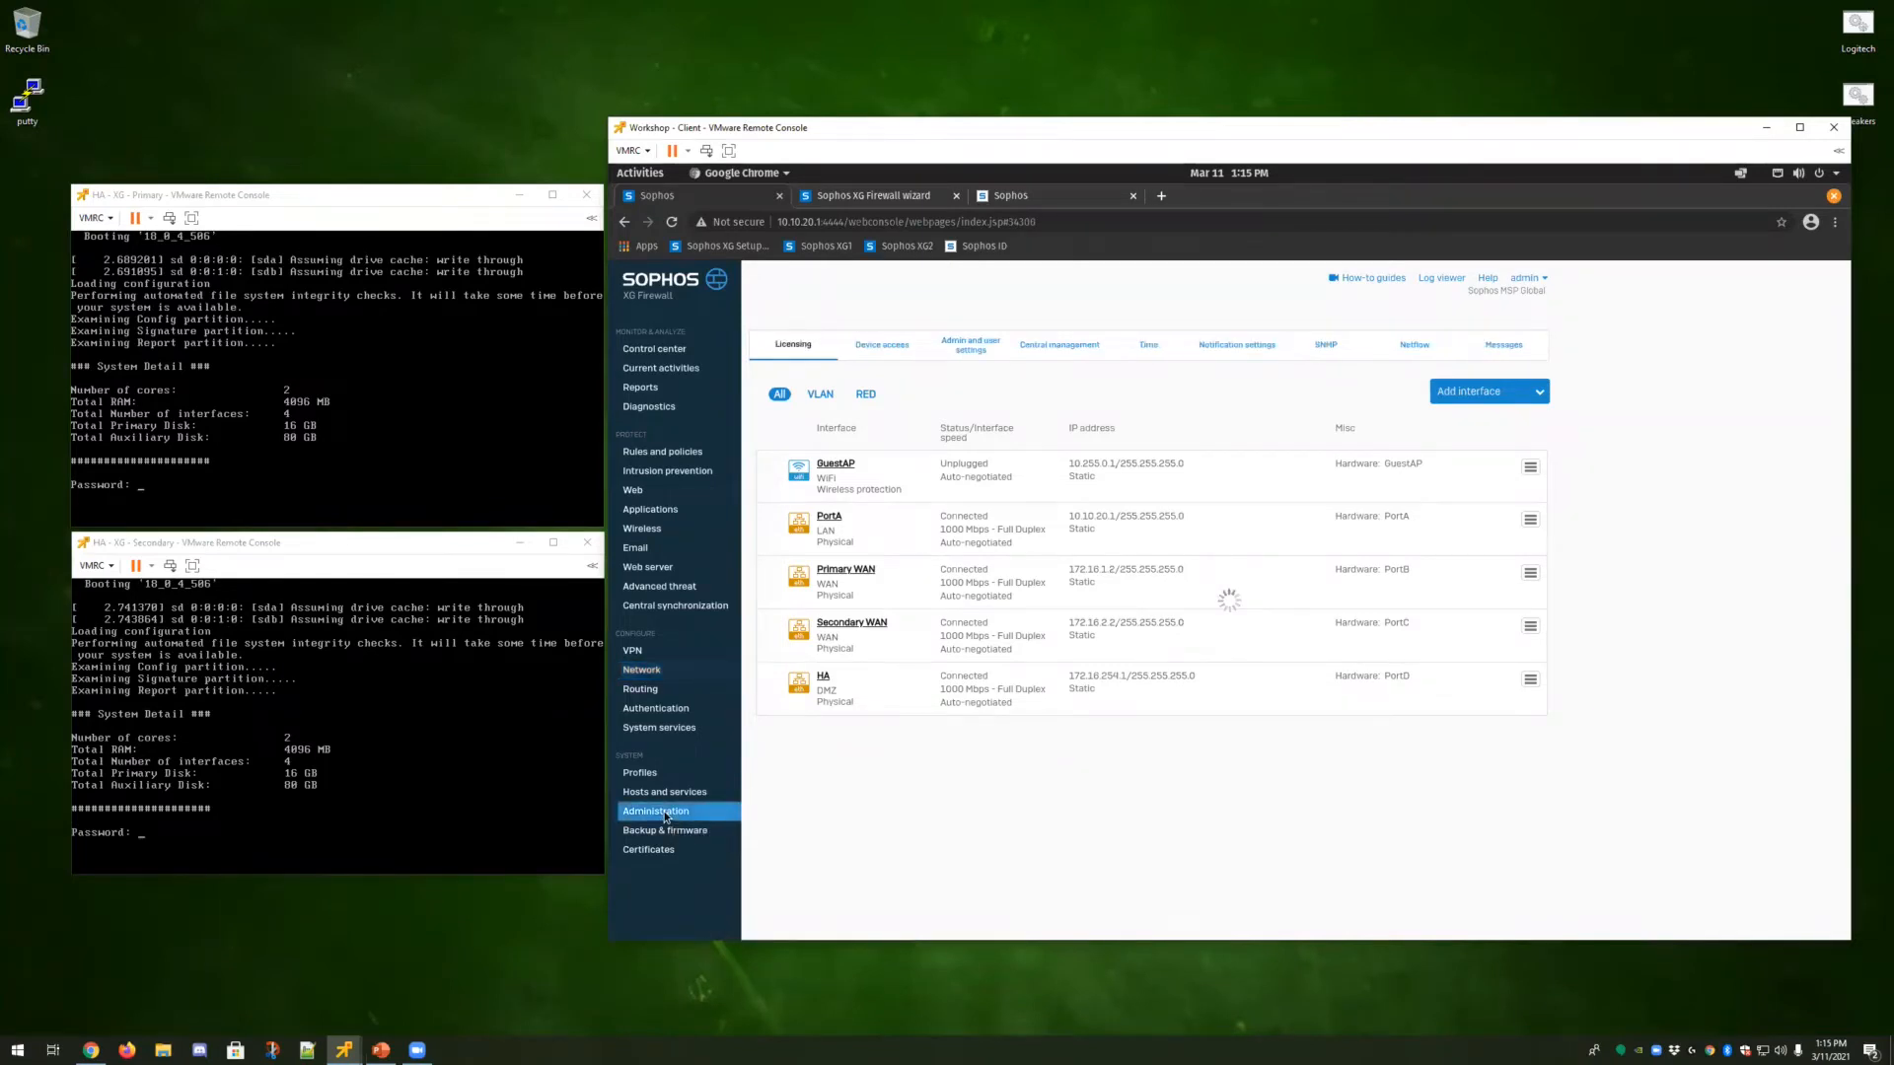
click(883, 350)
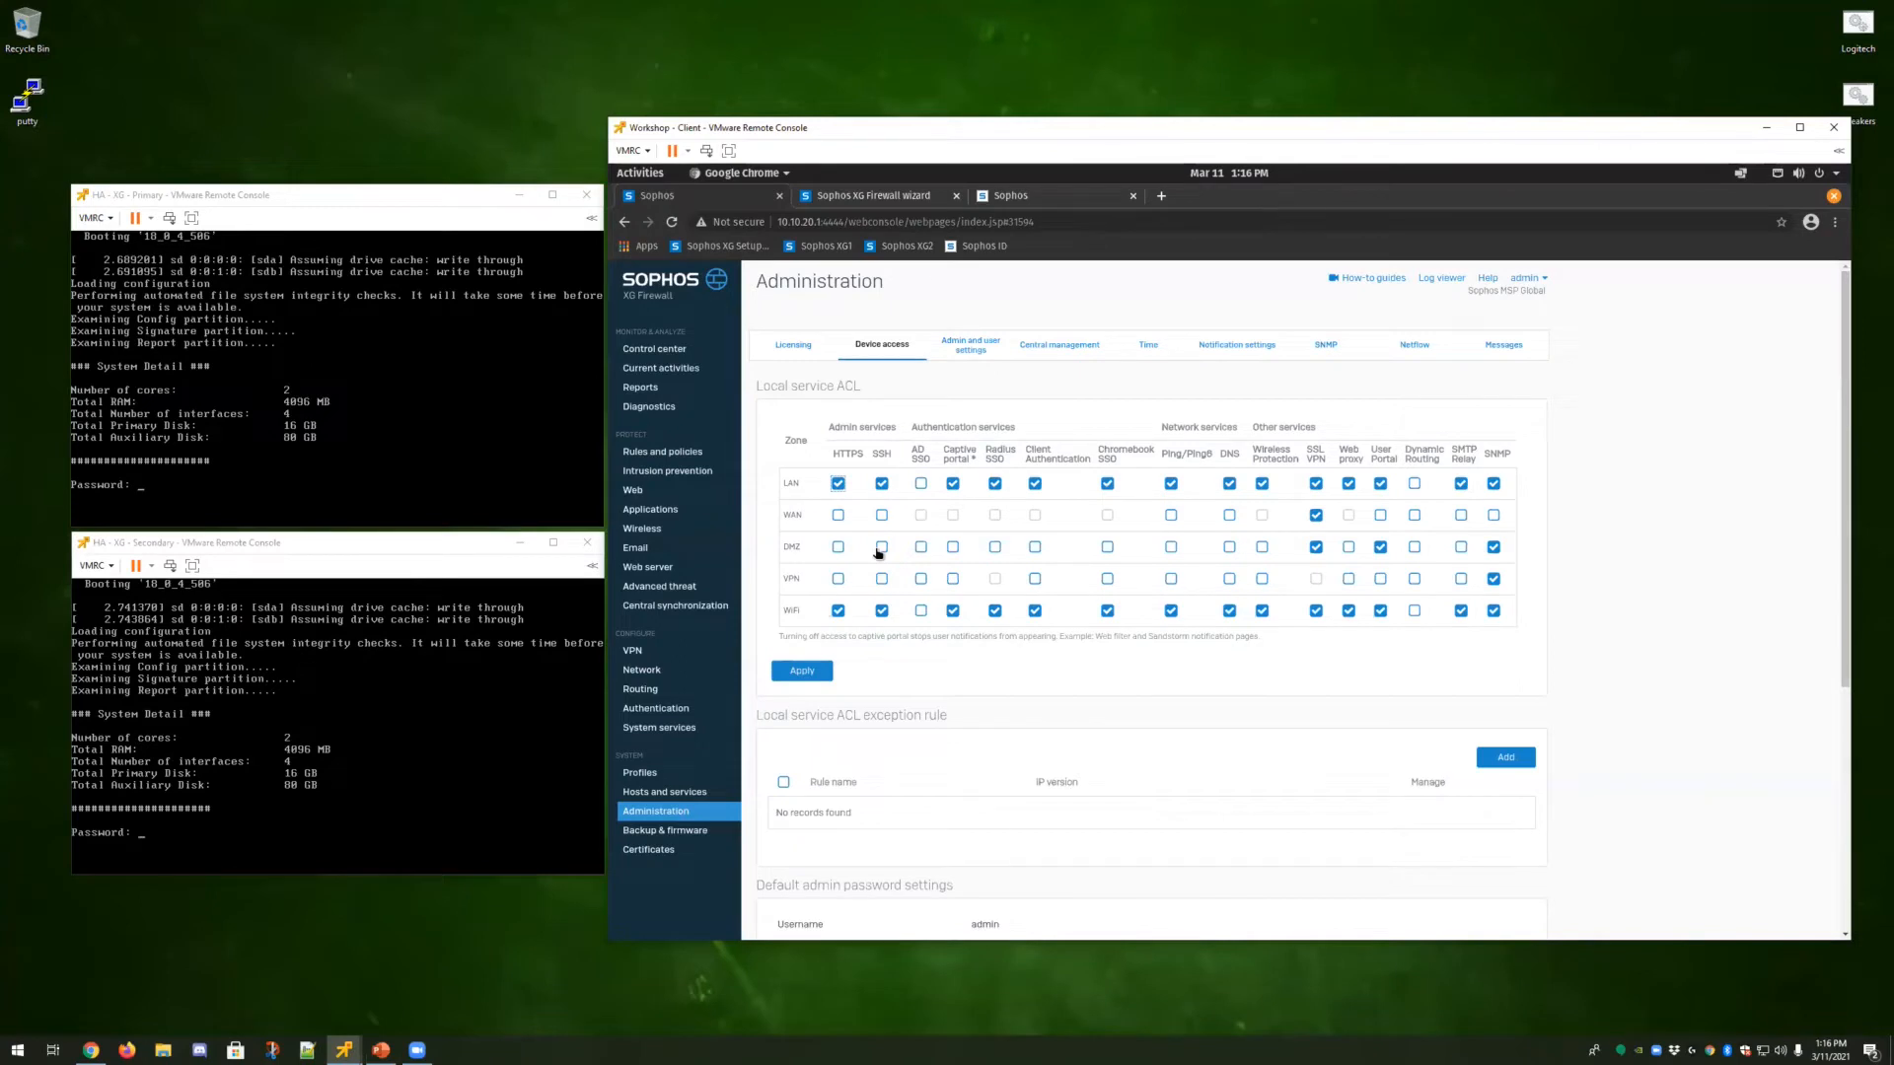
click(882, 548)
click(1172, 548)
click(802, 671)
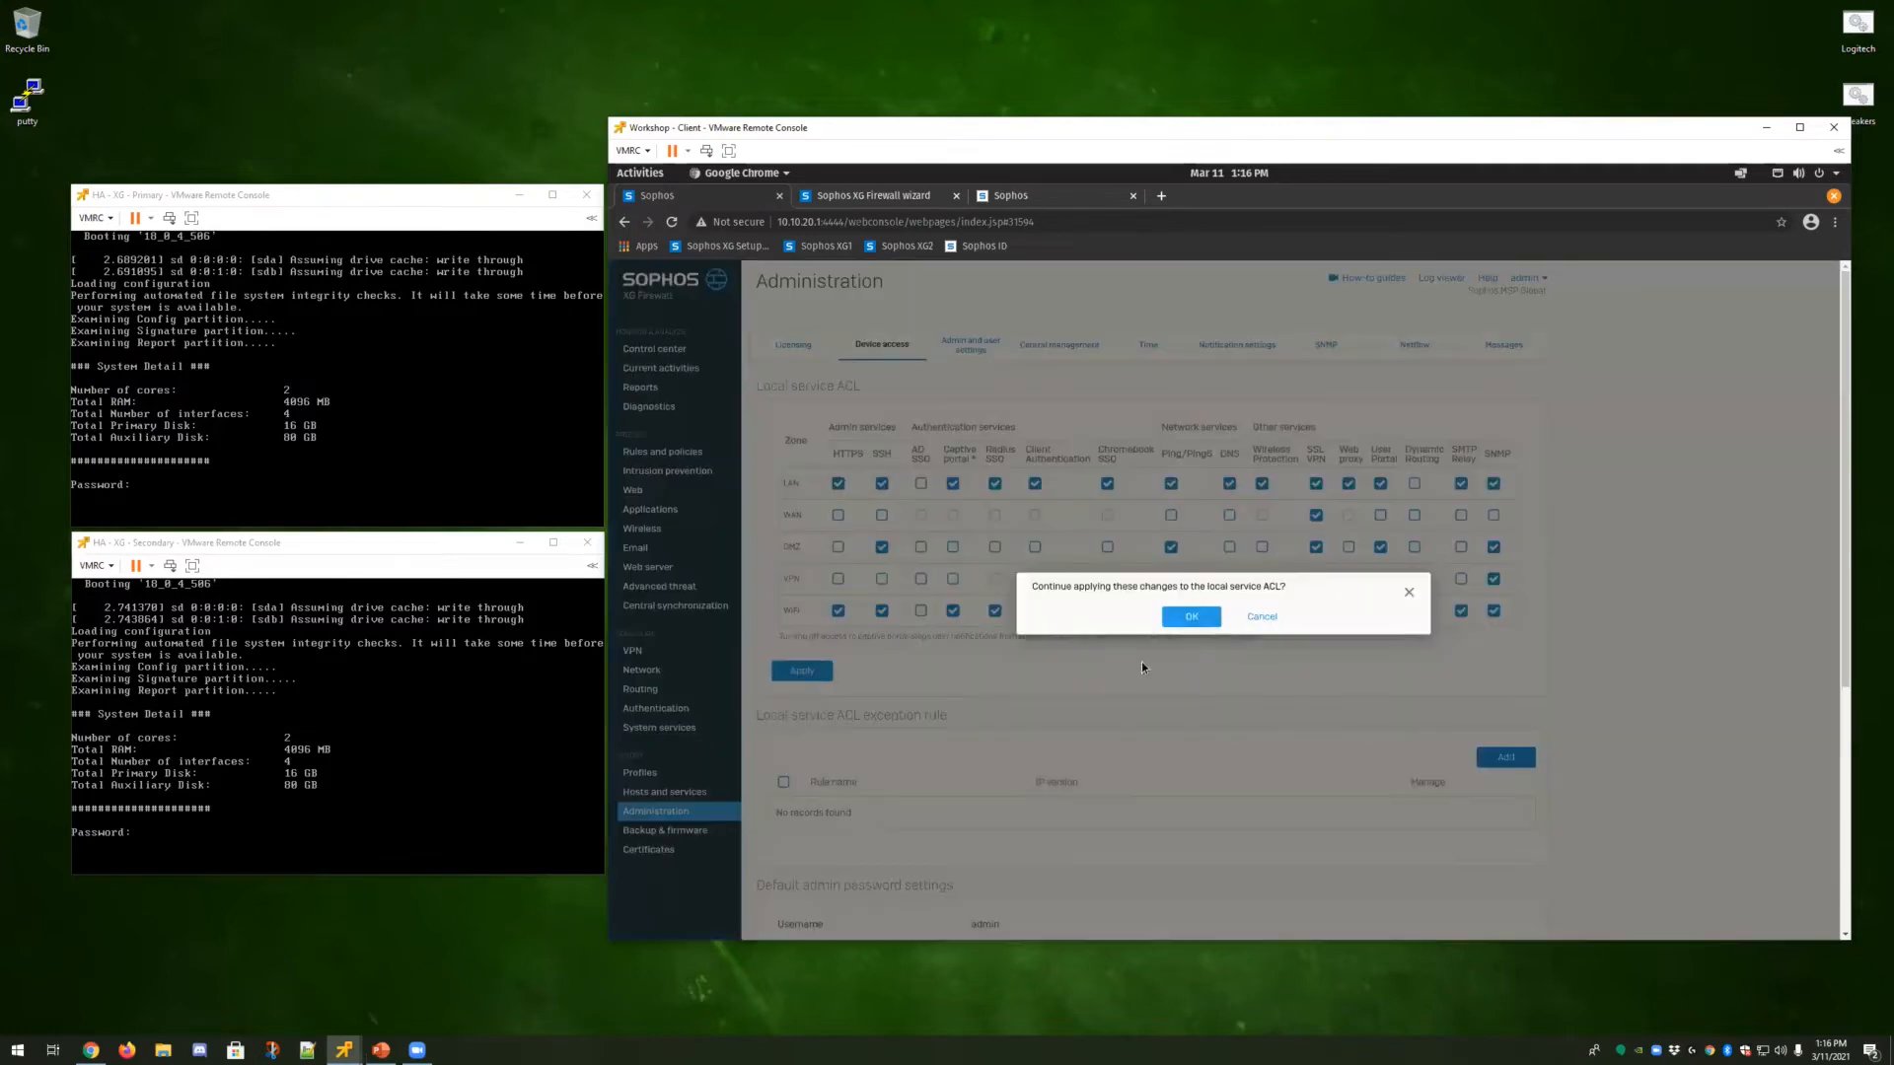
click(1192, 617)
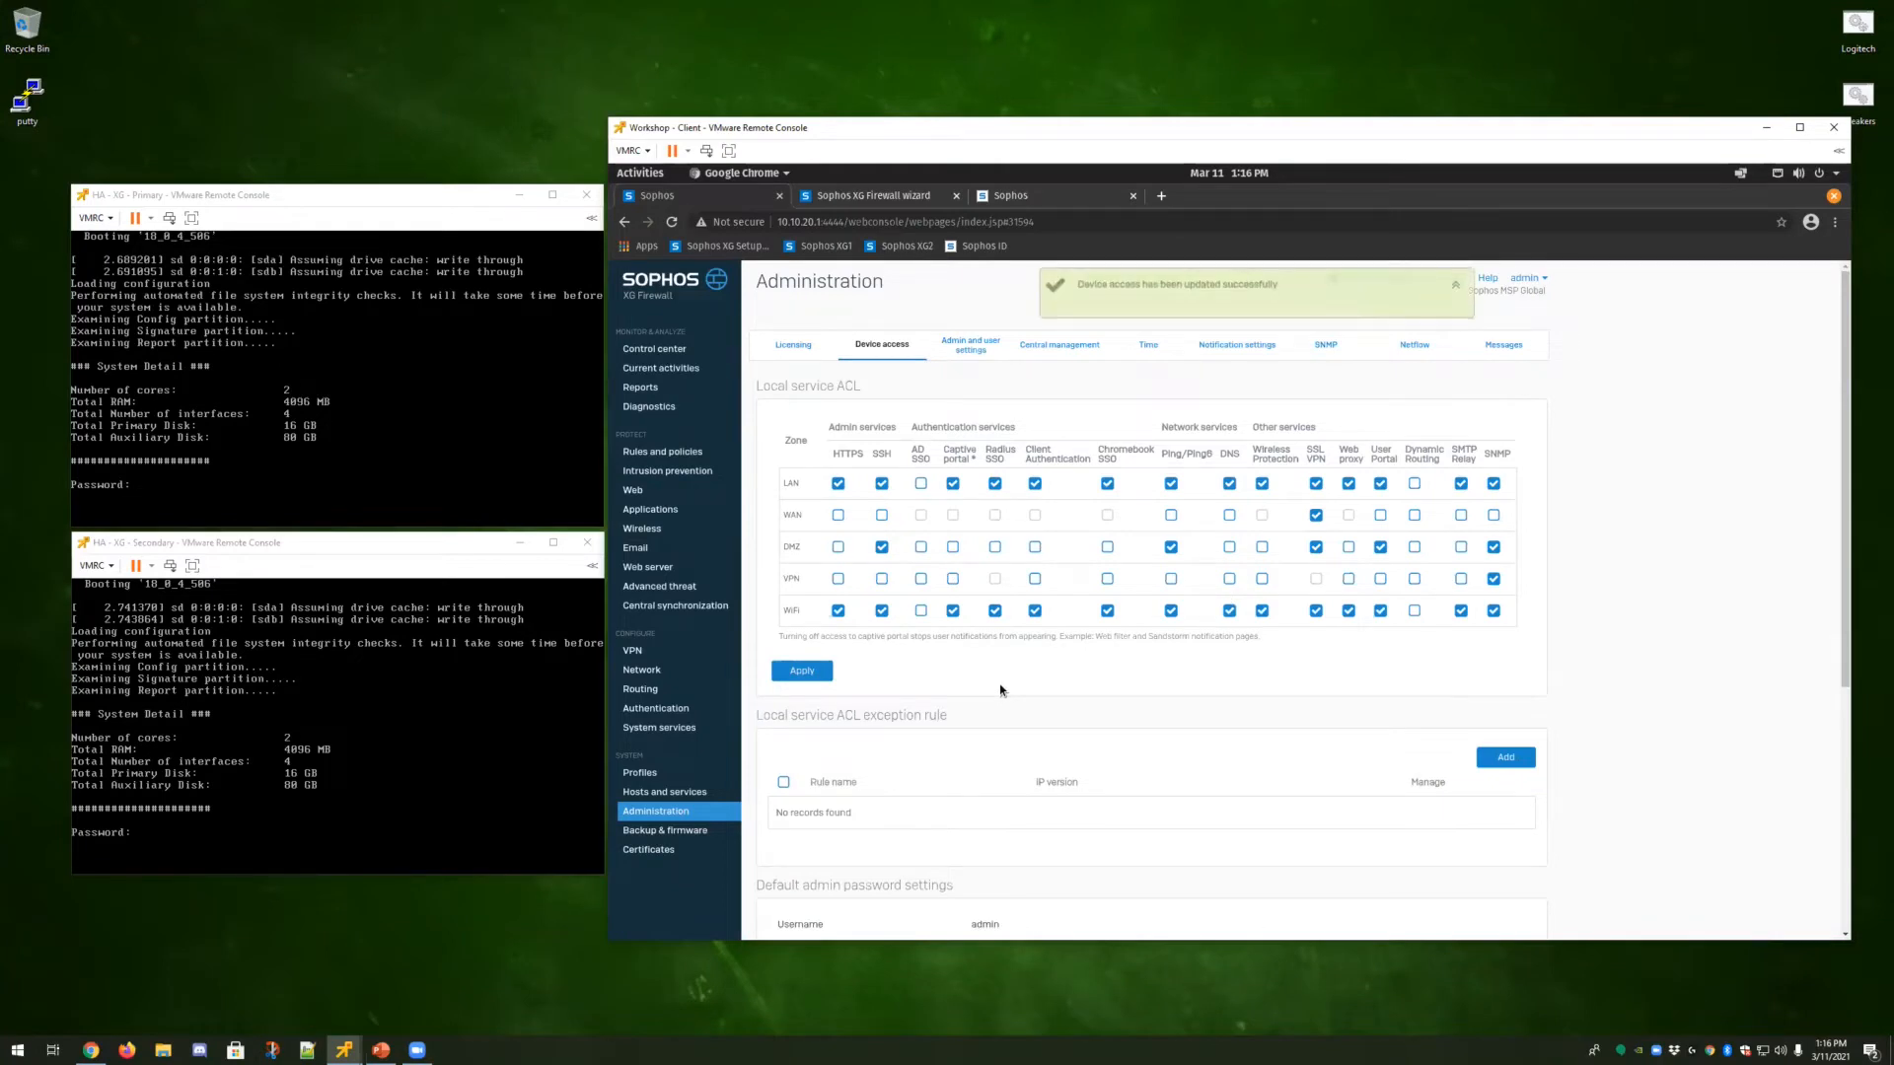
Set up high availability in Interactive mode with HA as dedicated link and peer HA link address 172.16.254.2.
click(671, 731)
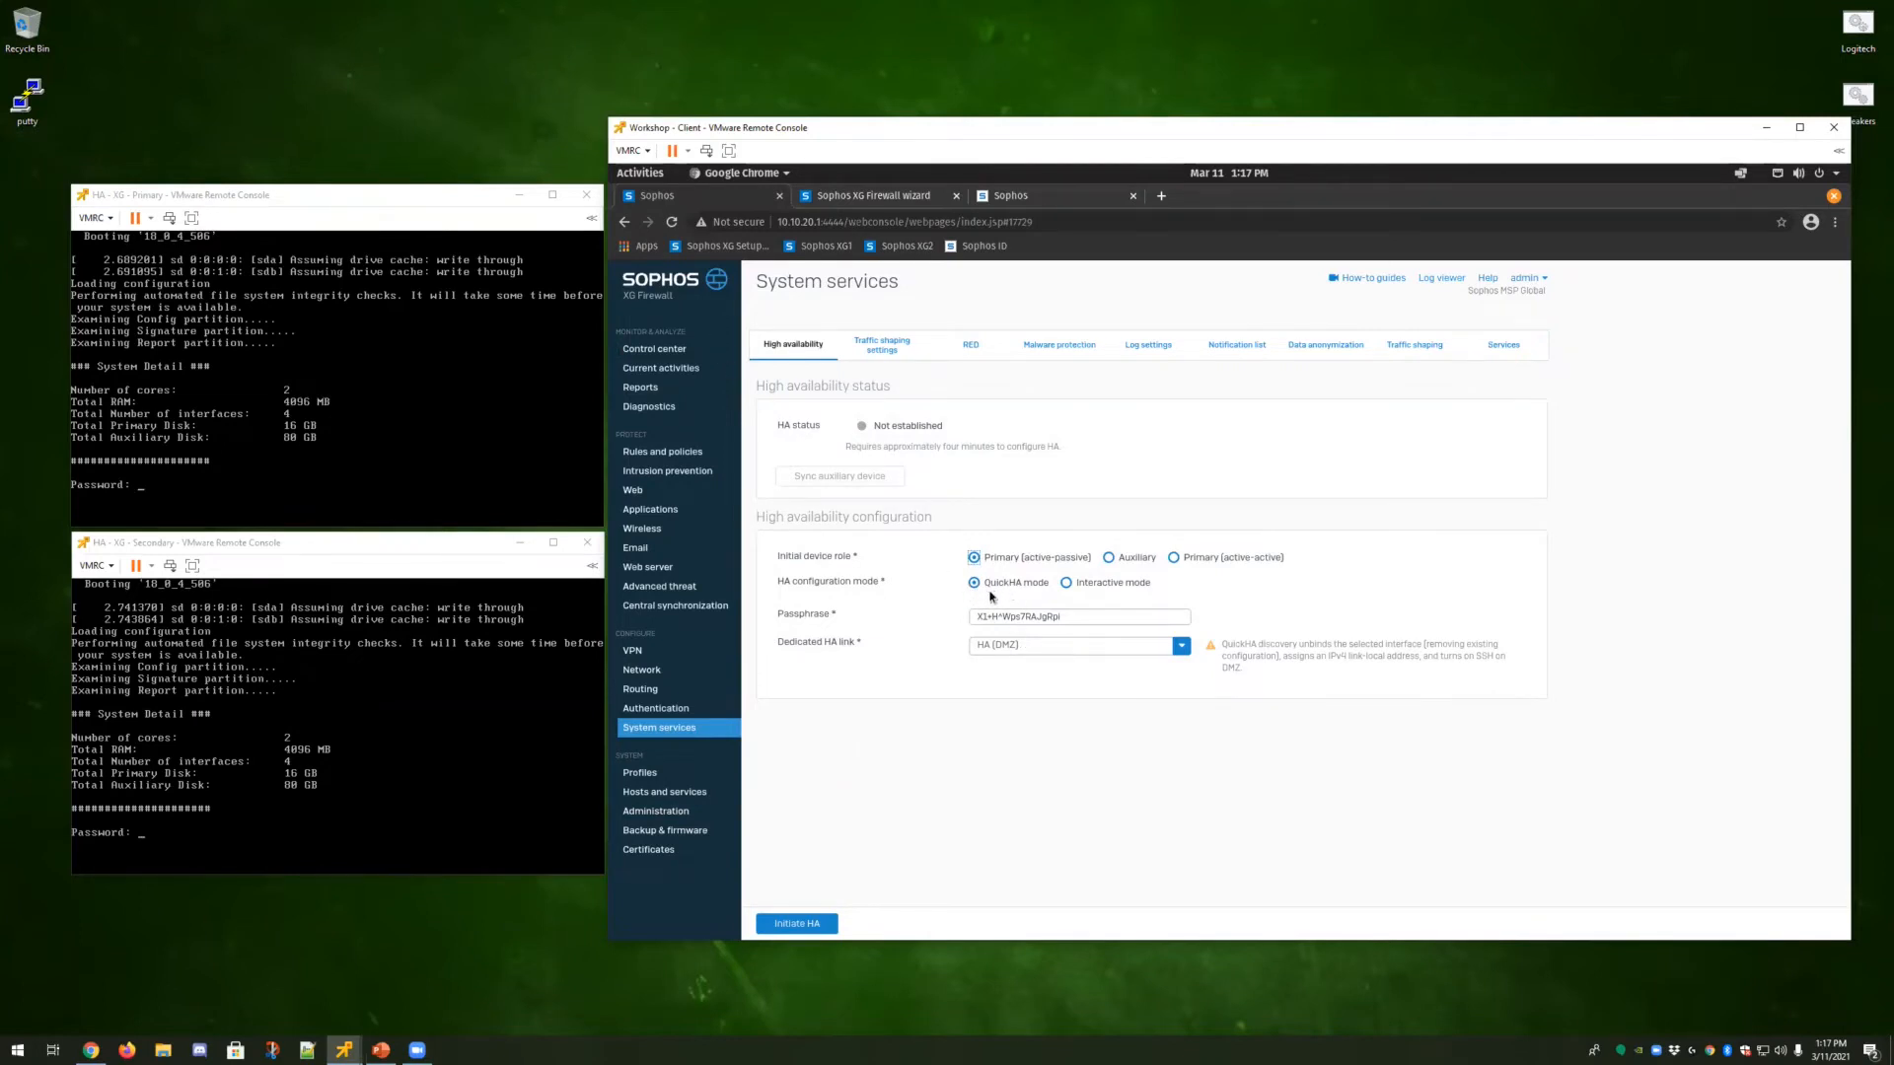
click(1067, 583)
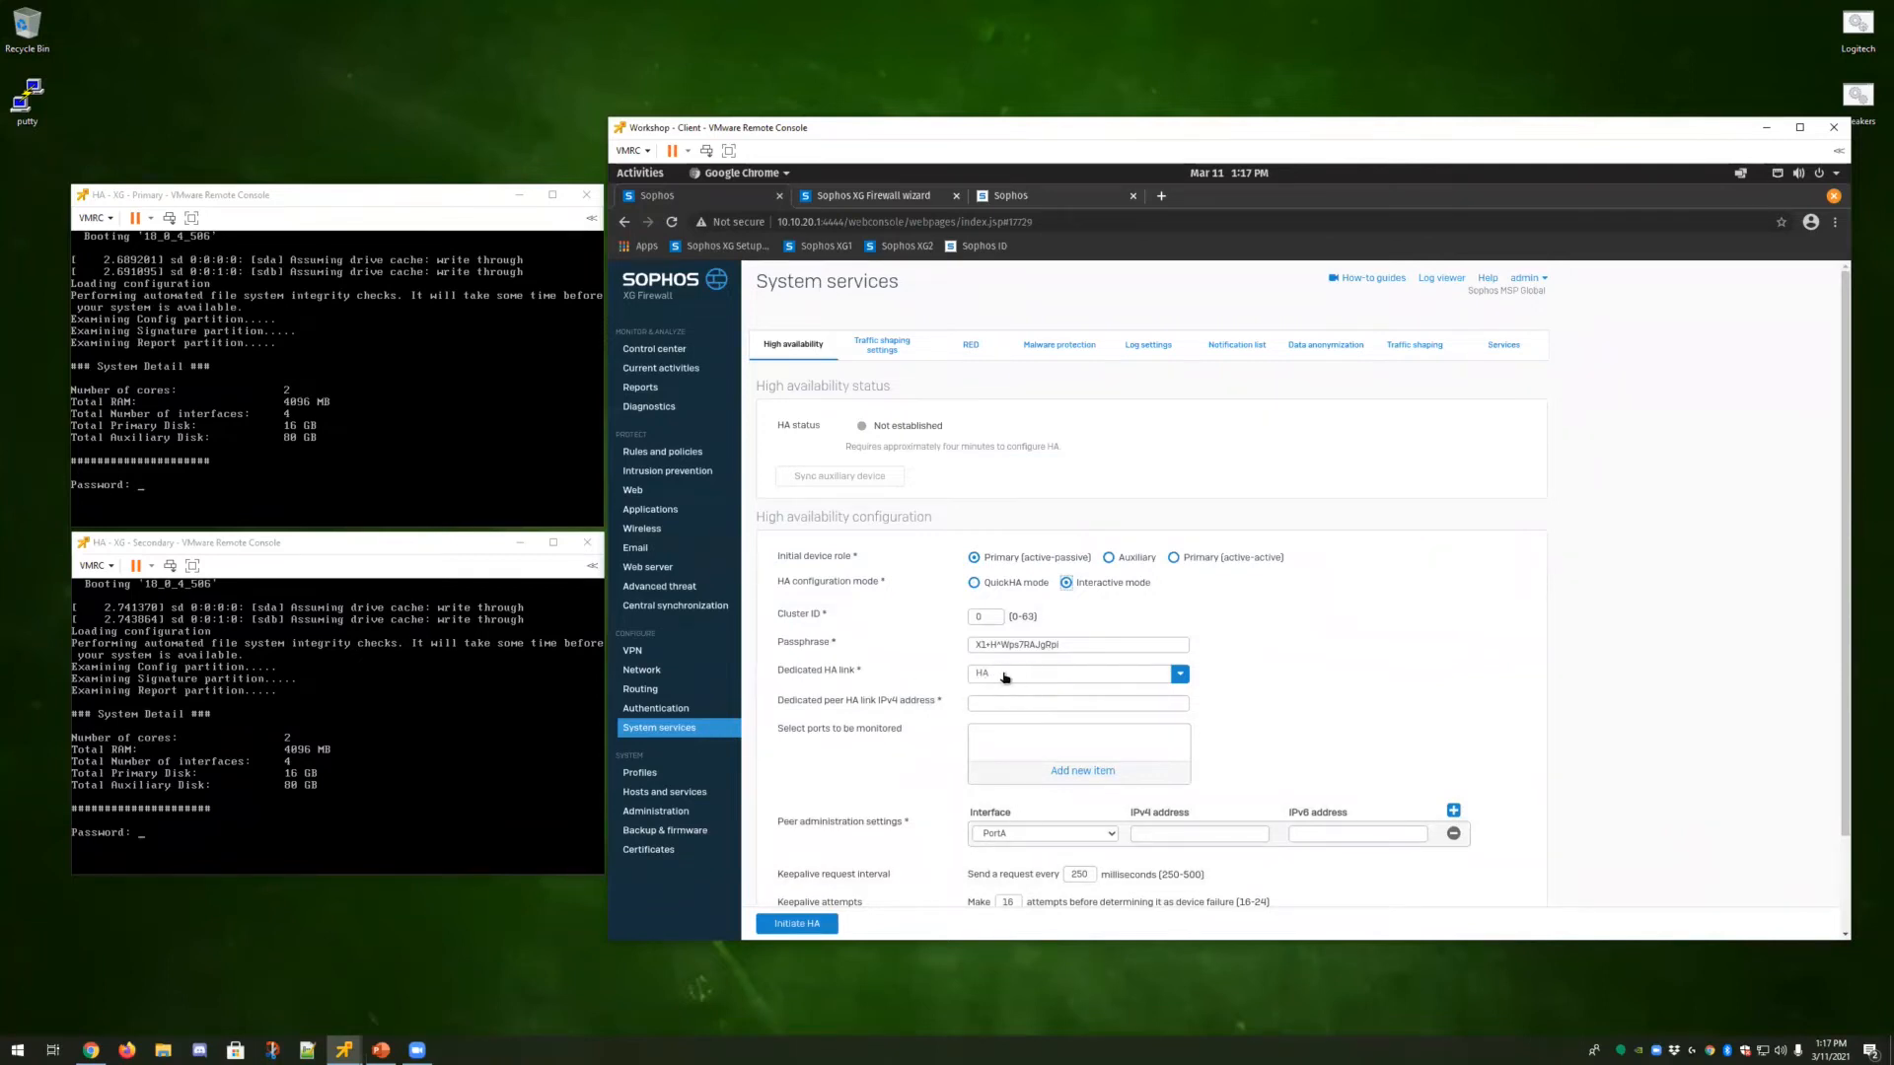
click(1179, 675)
click(983, 698)
scroll(1302, 670, down, 2)
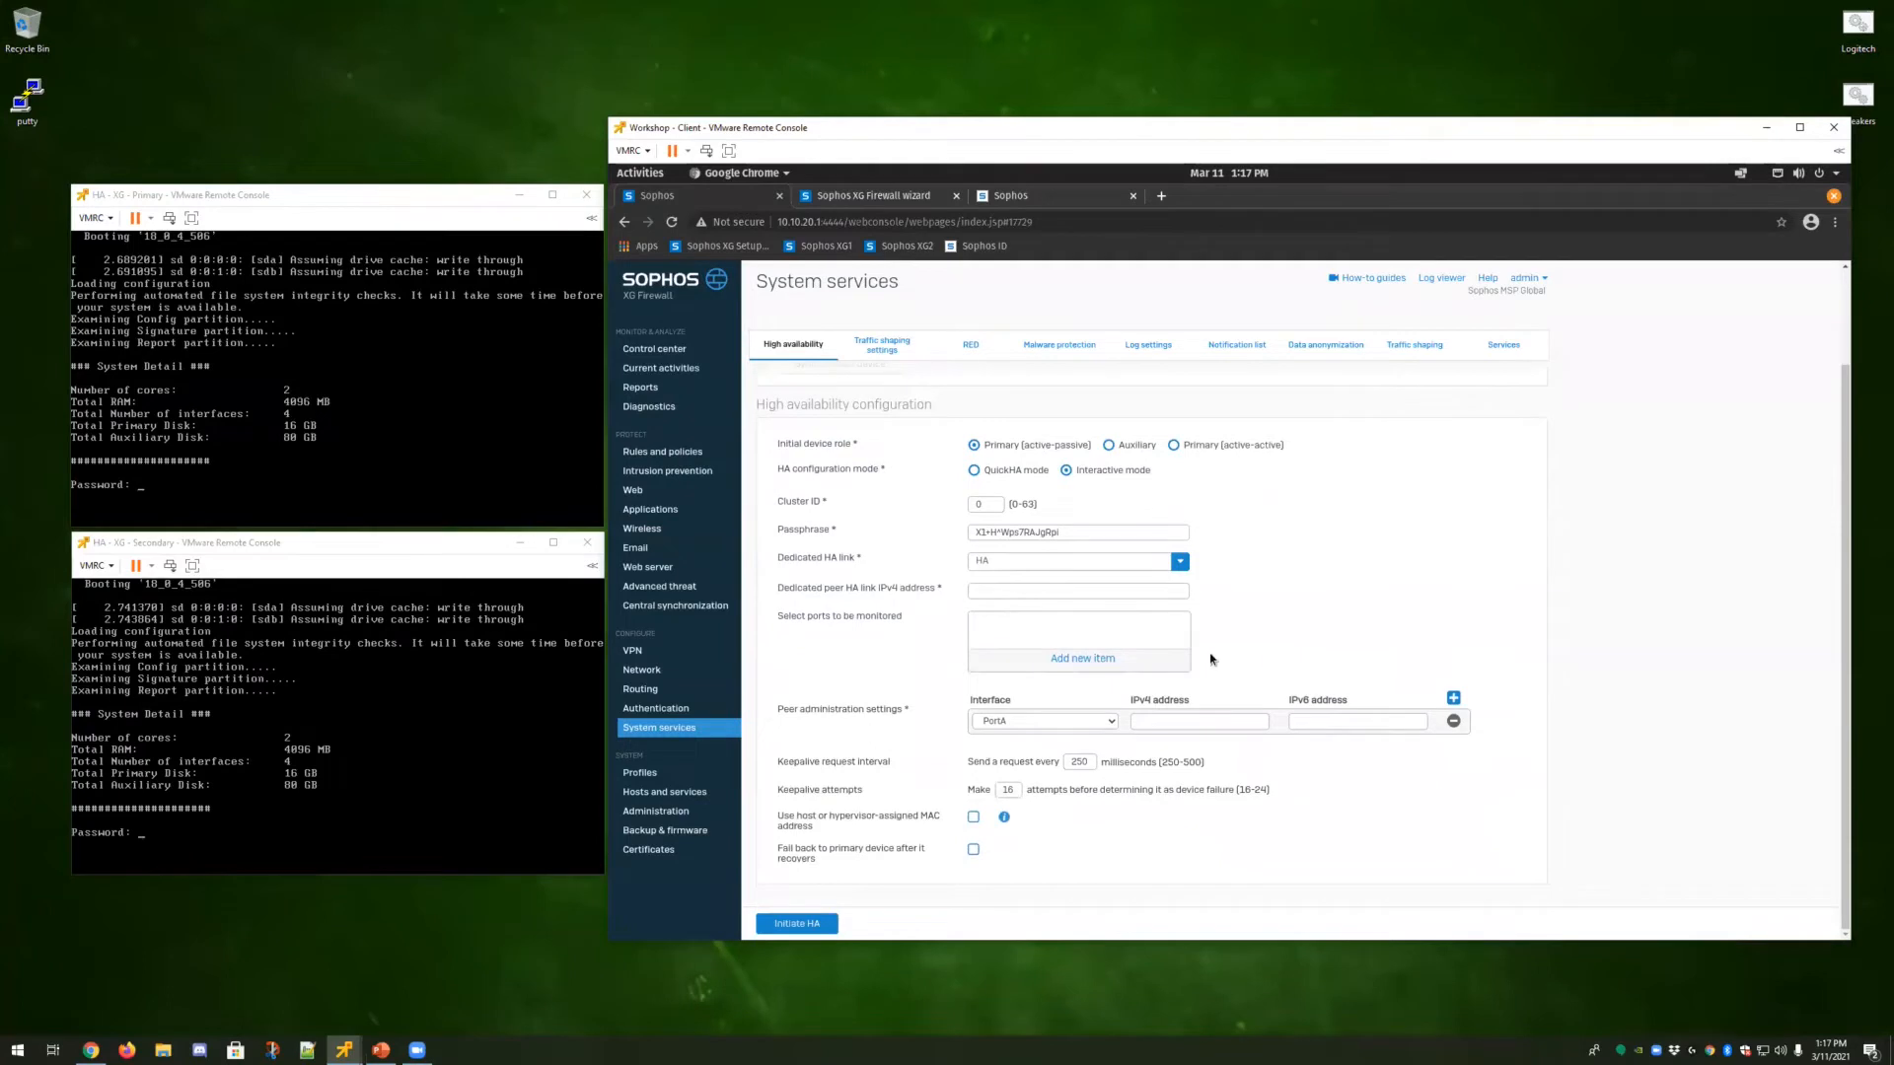
click(993, 589)
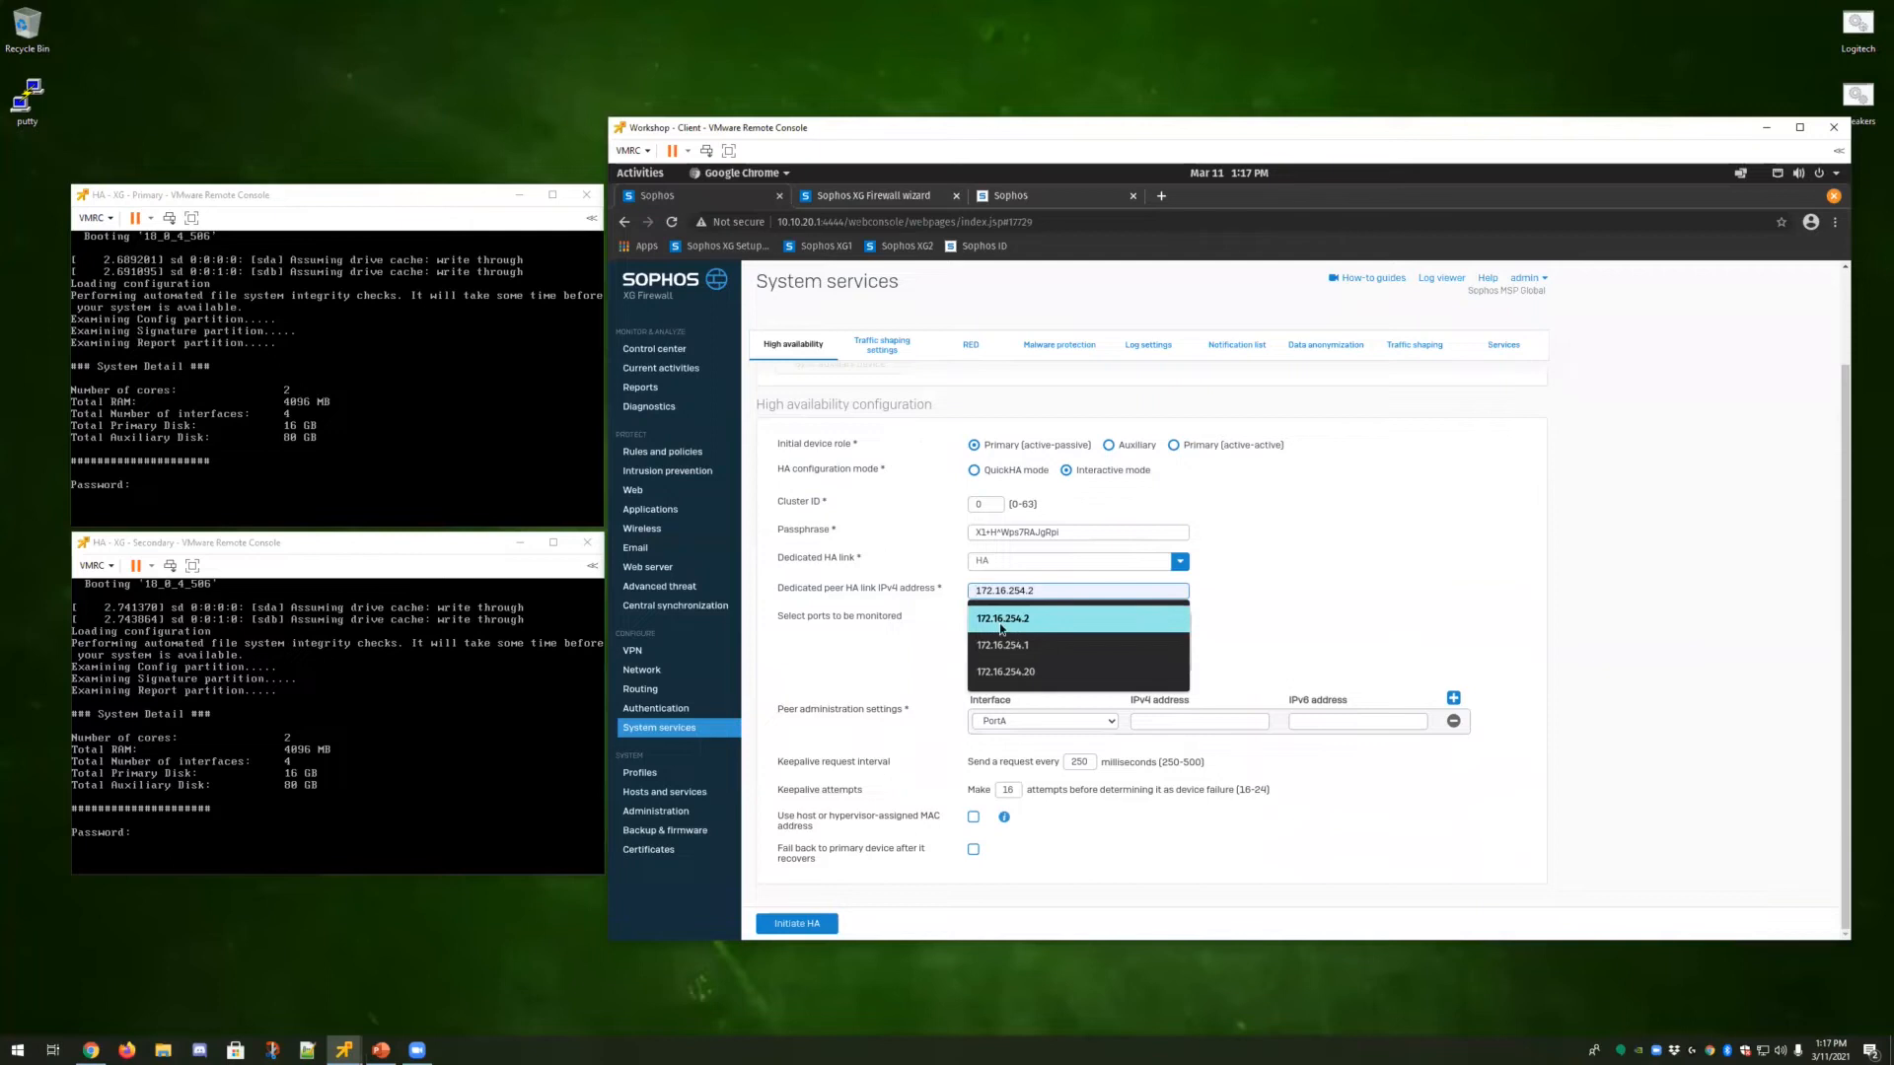
click(1031, 624)
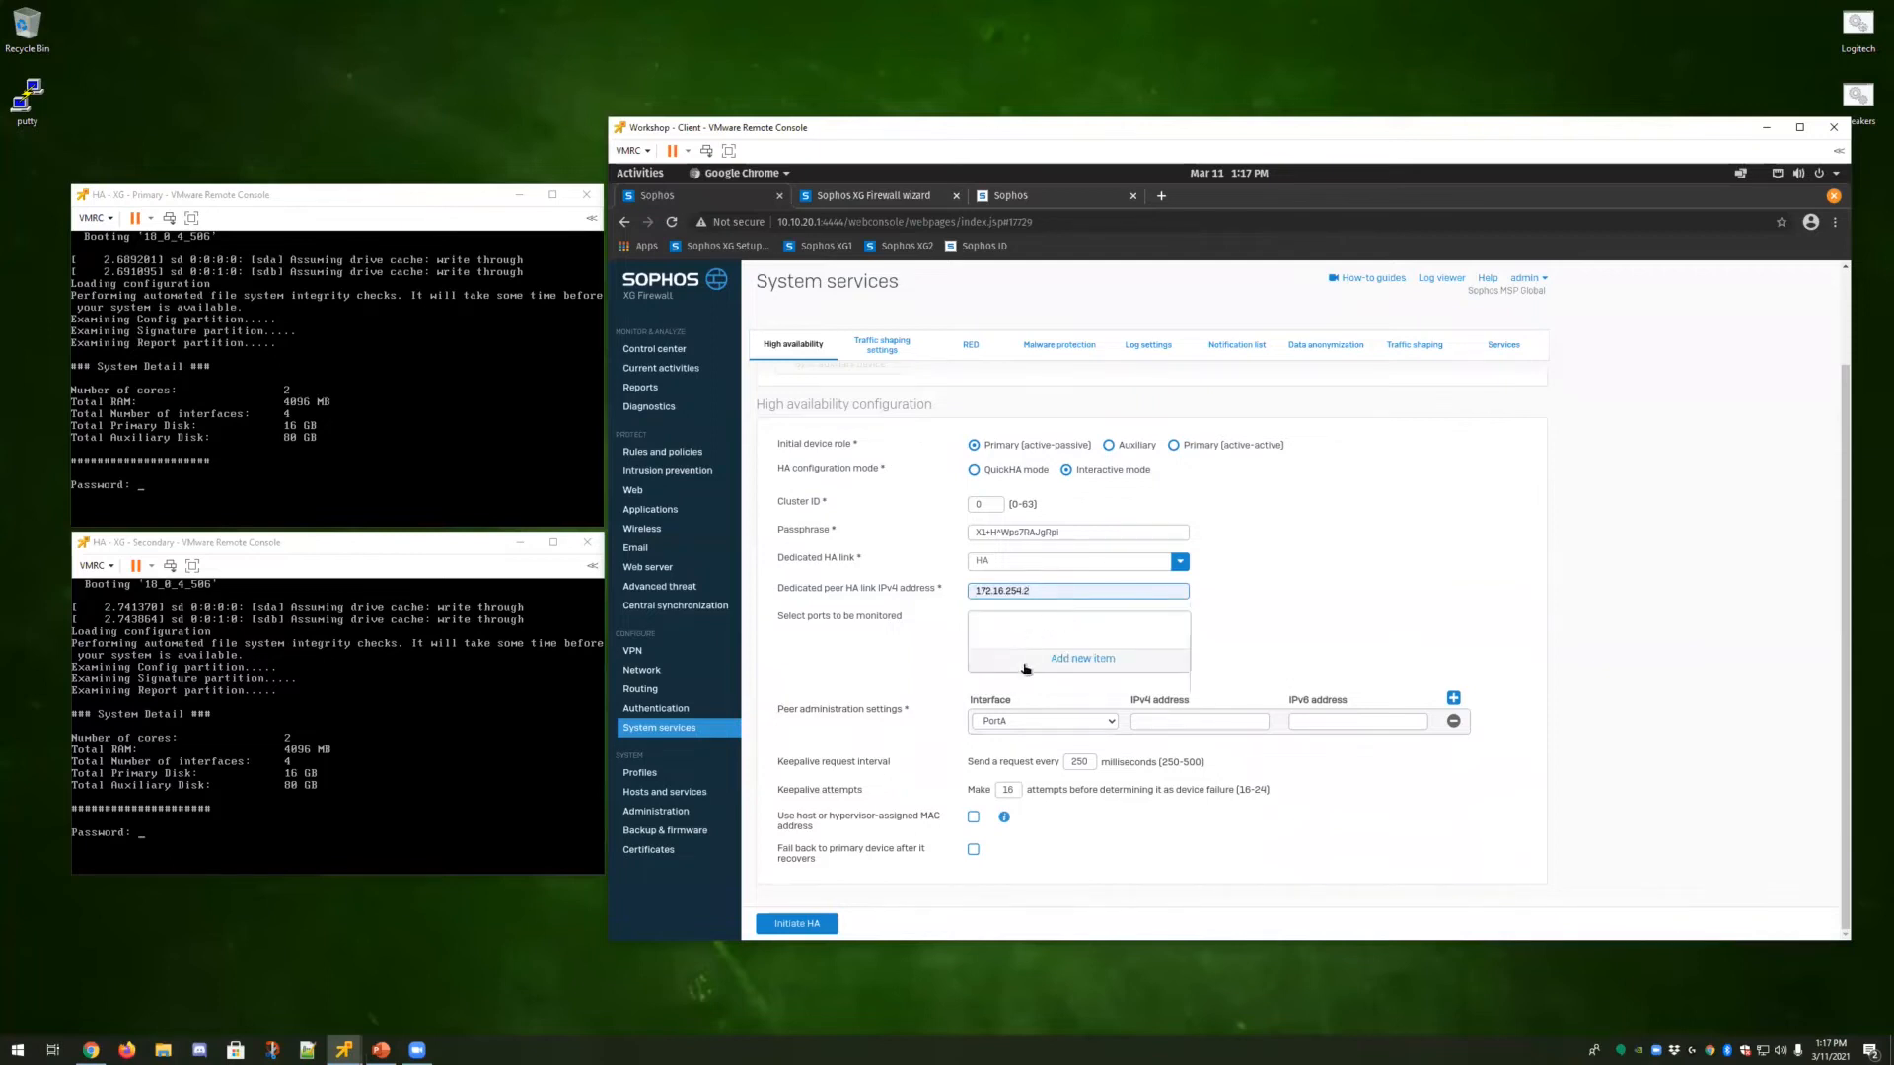
Add PortA, Primary WAN and Secondary WAN as ports to be monitored.
click(1061, 663)
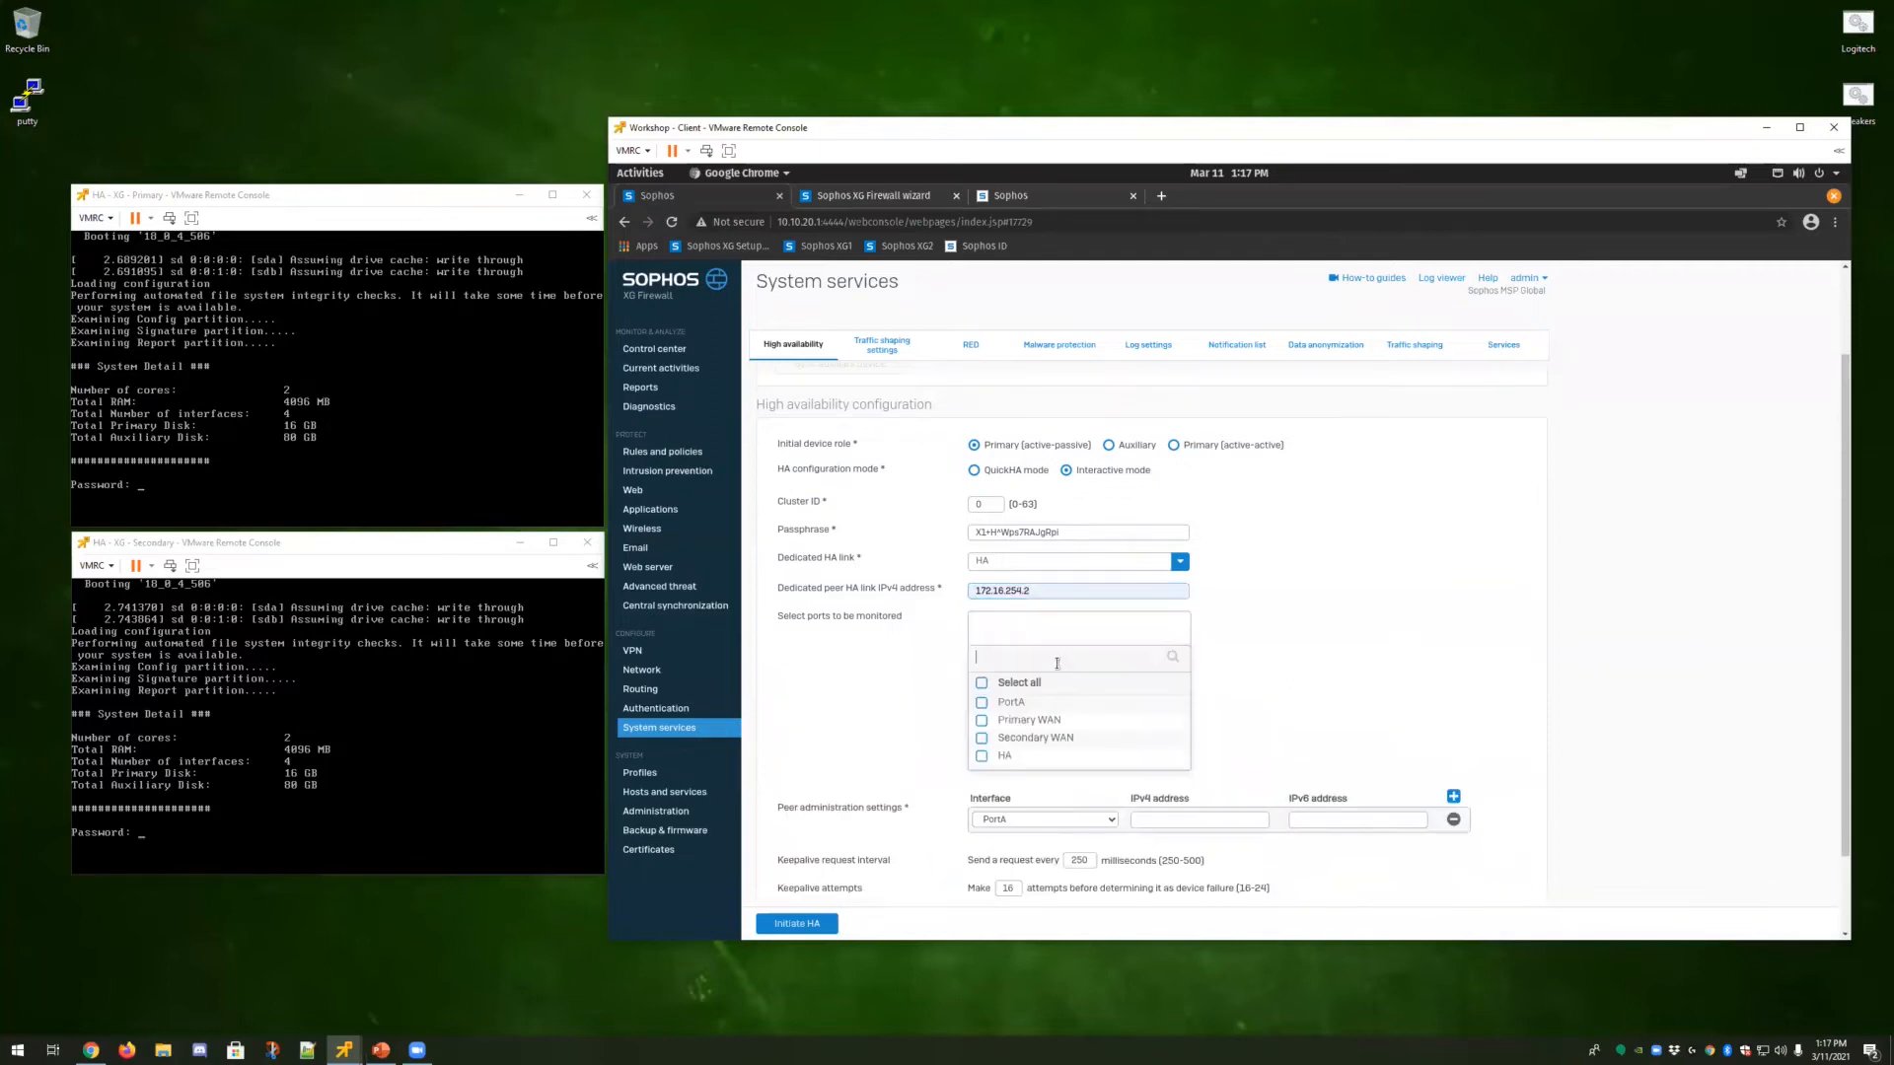
click(981, 704)
click(982, 721)
click(982, 738)
click(1063, 784)
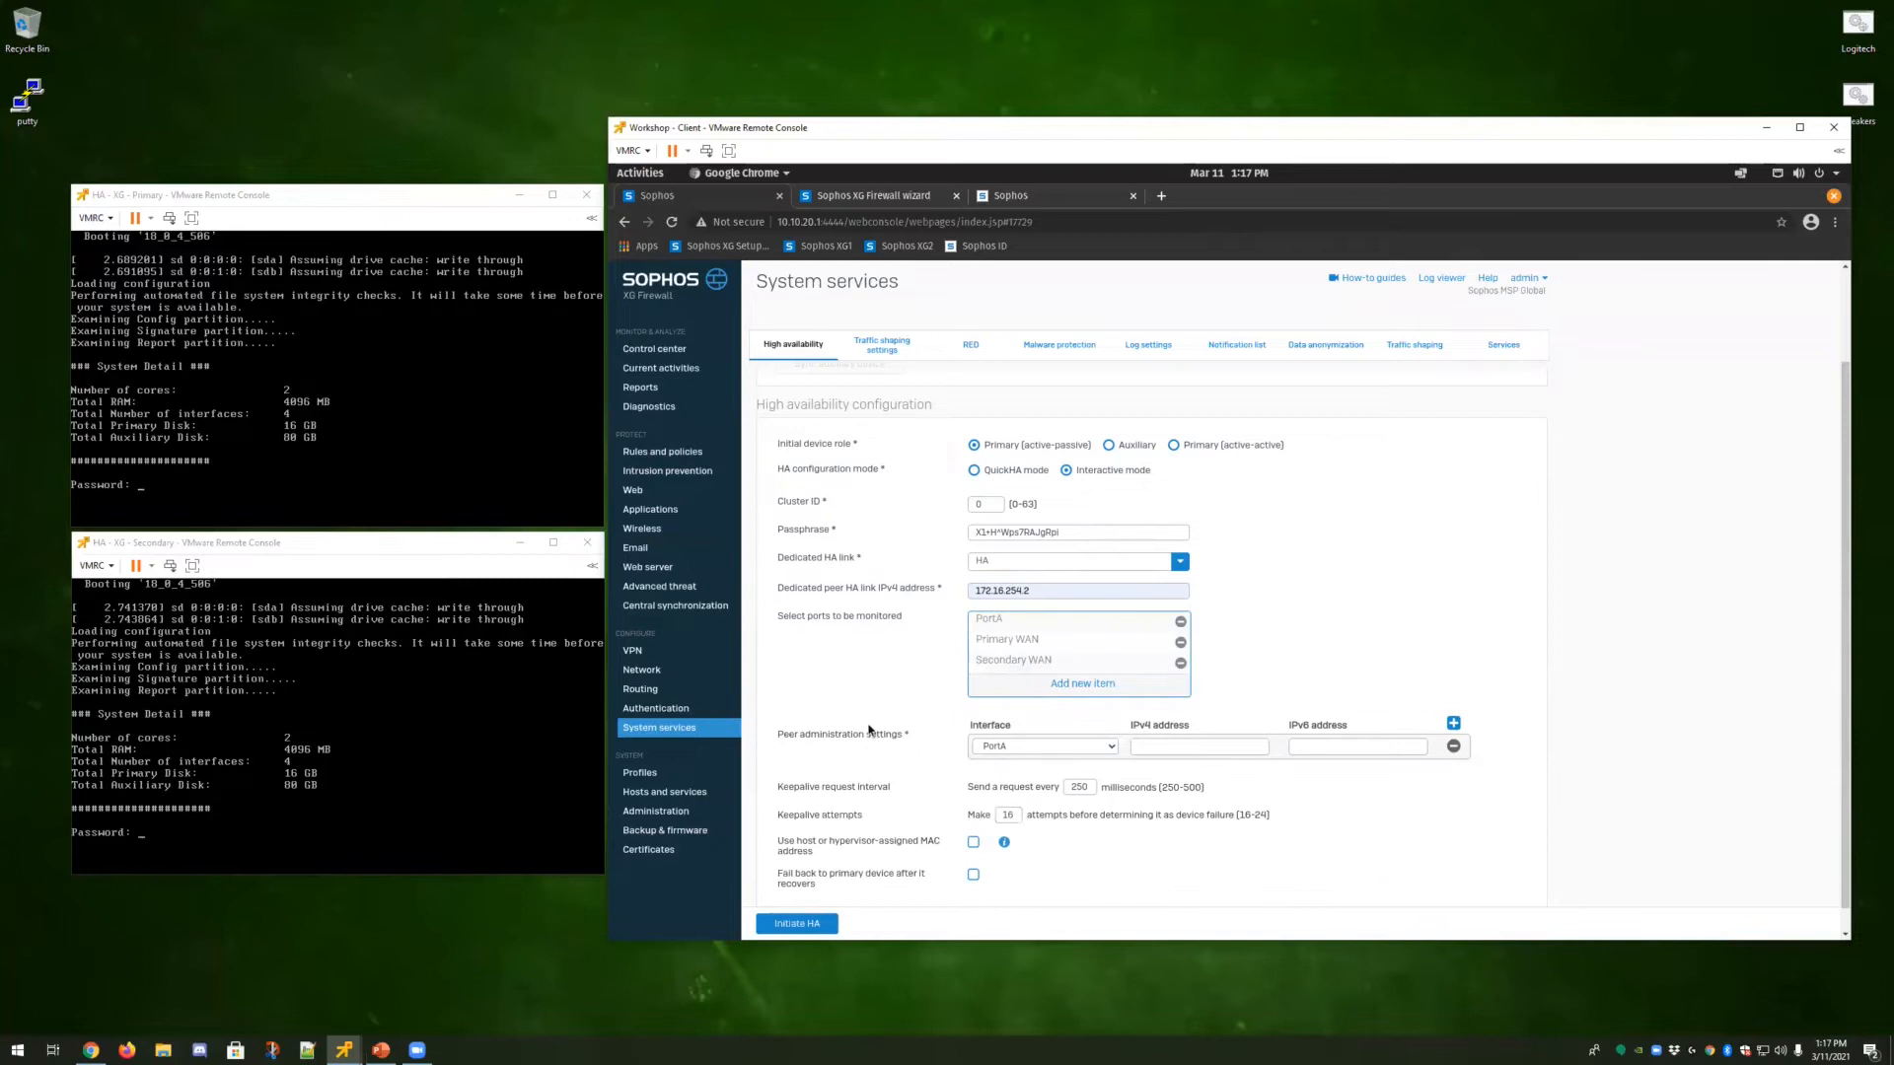
Set the PortA peer administration IPv4 address to 10.10.20.254 and initiate HA.
click(874, 195)
click(1183, 747)
click(1176, 776)
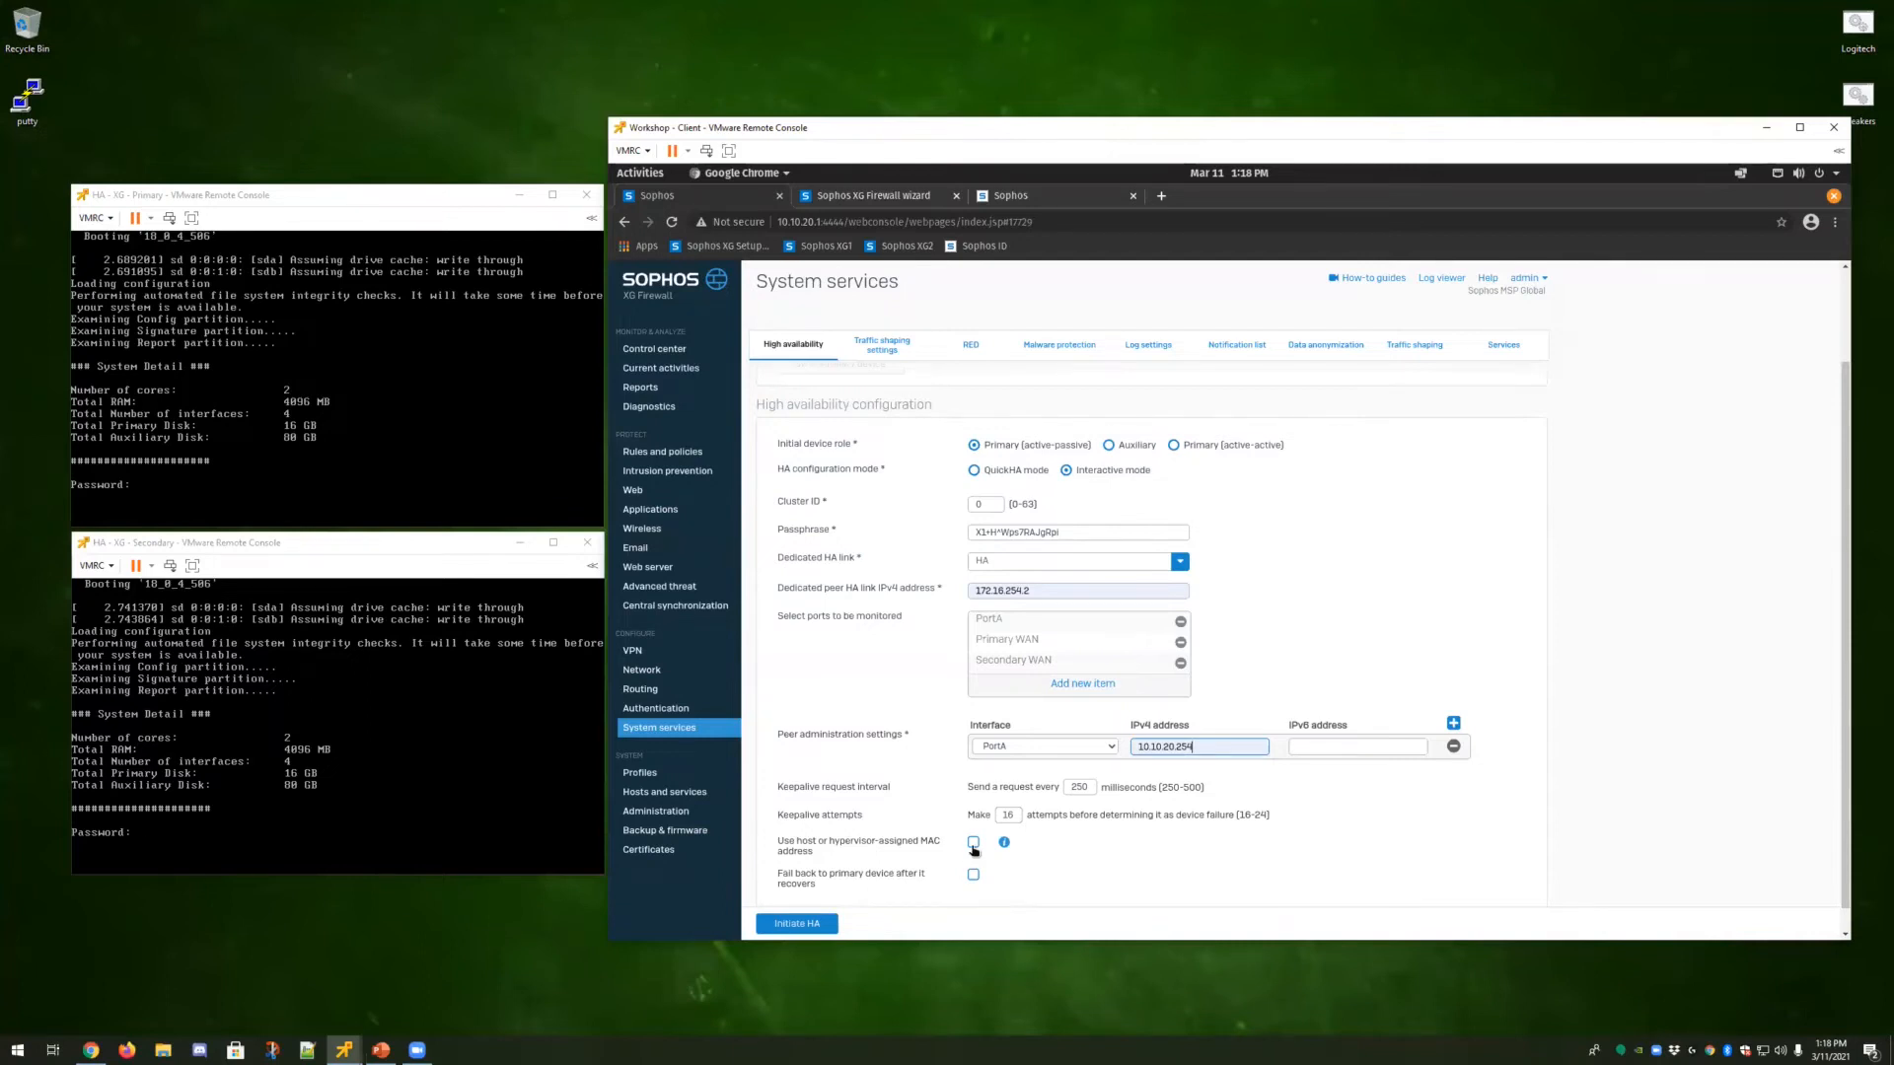
mouse_move(1005, 846)
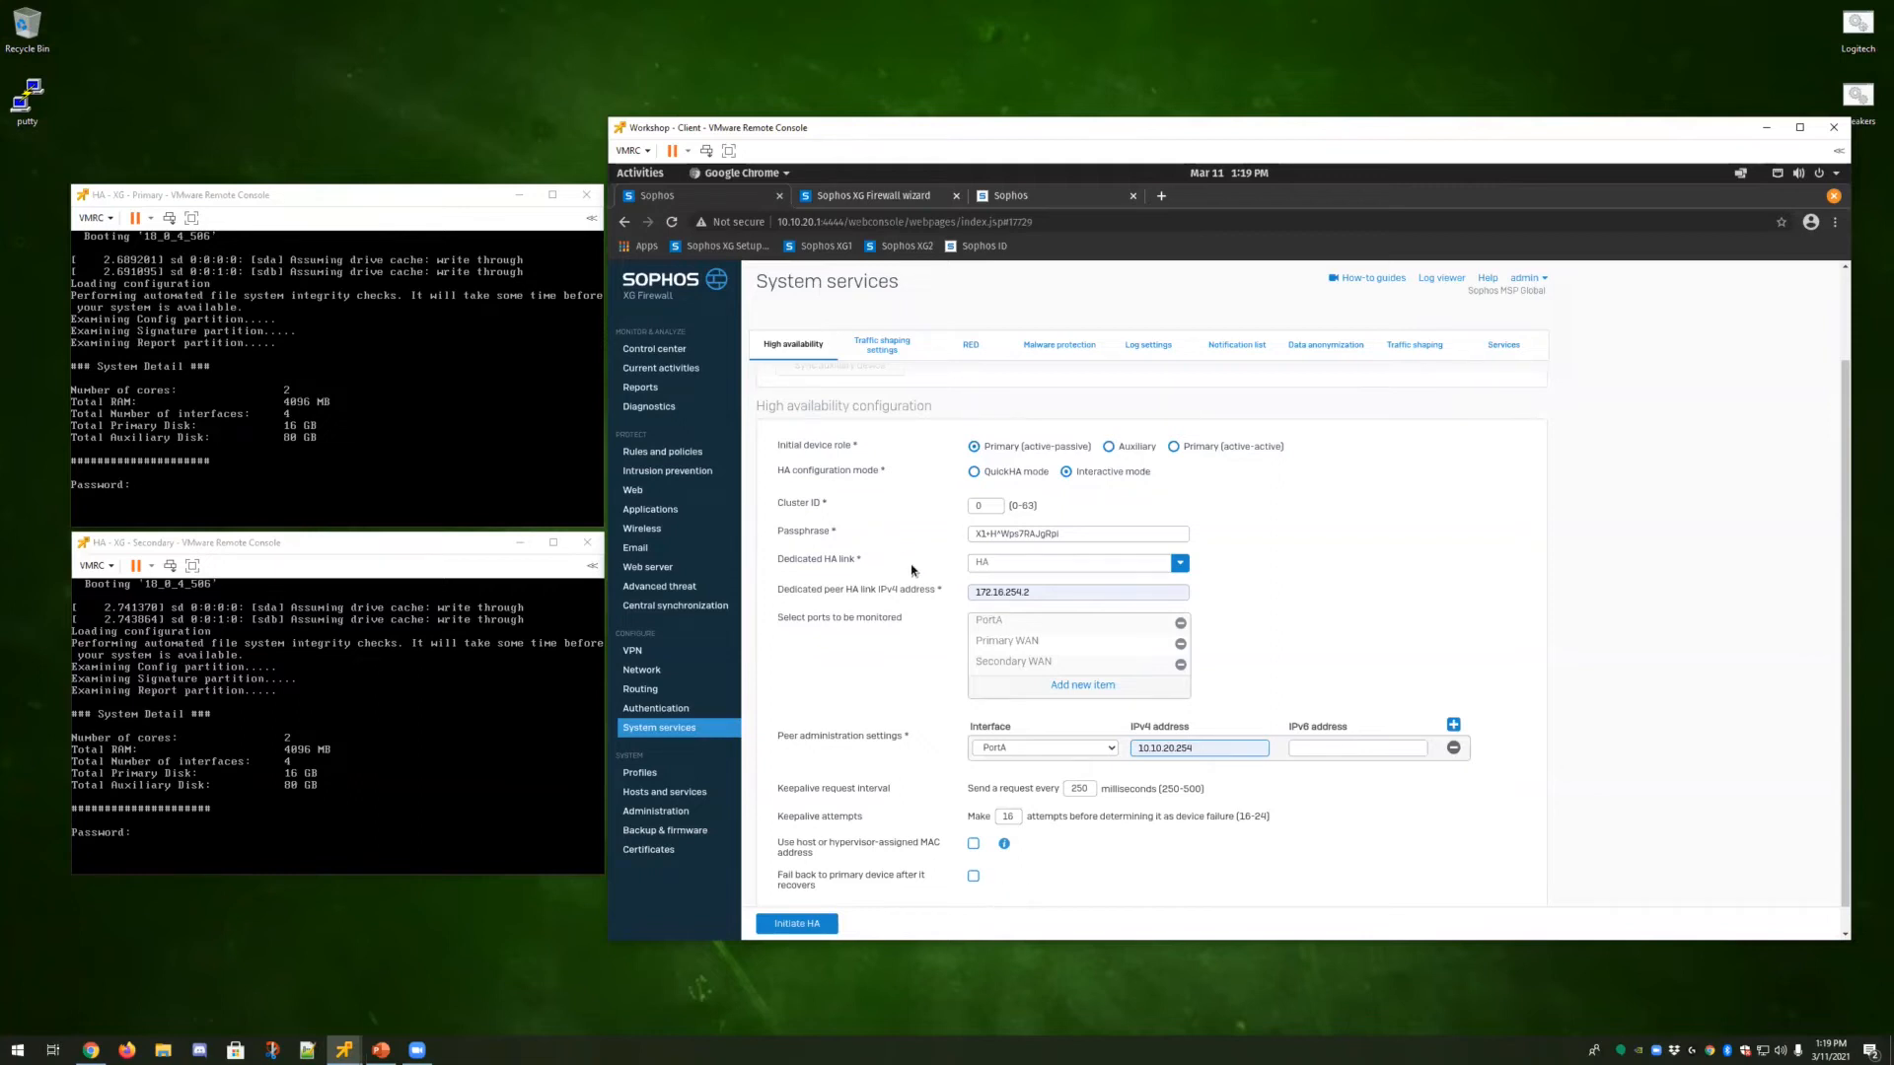
click(815, 928)
Copy the HA passphrase and start the setup wizard on the secondary firewall's tab.
drag(1063, 534, 959, 536)
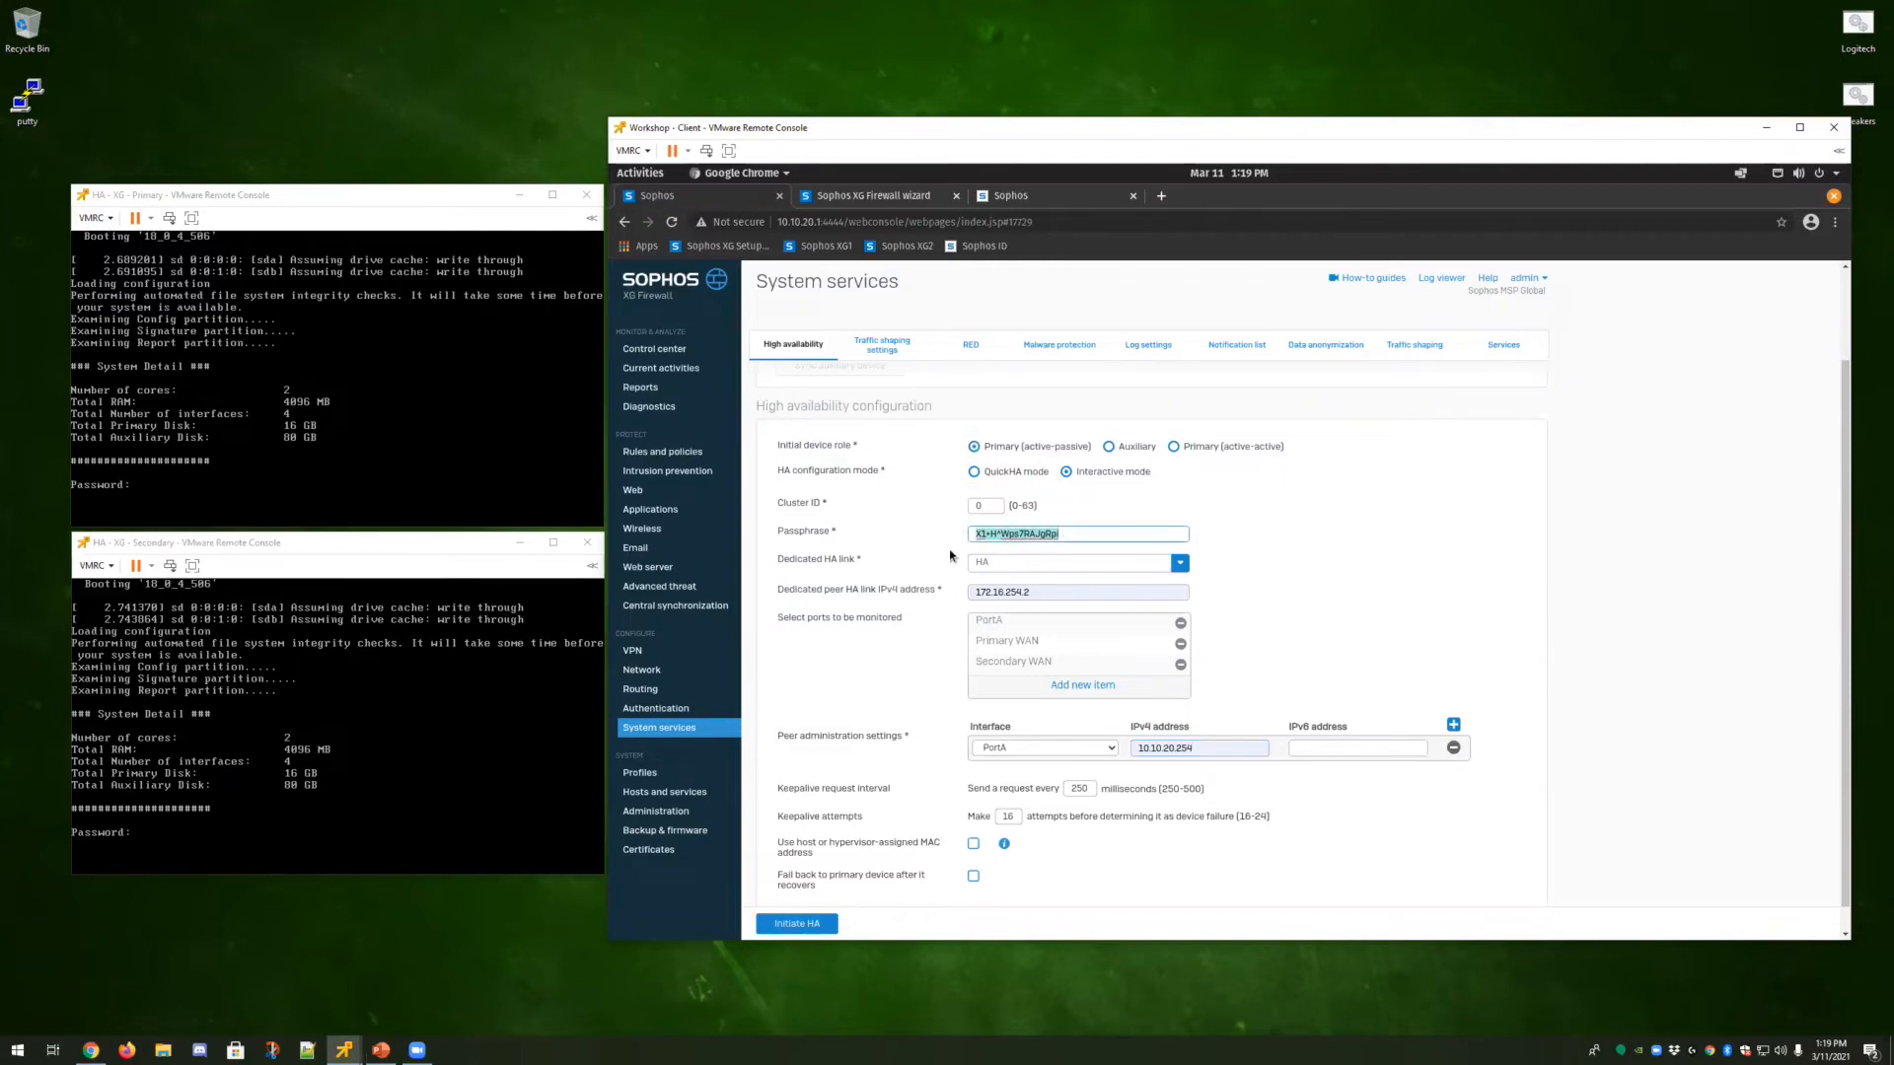
click(870, 196)
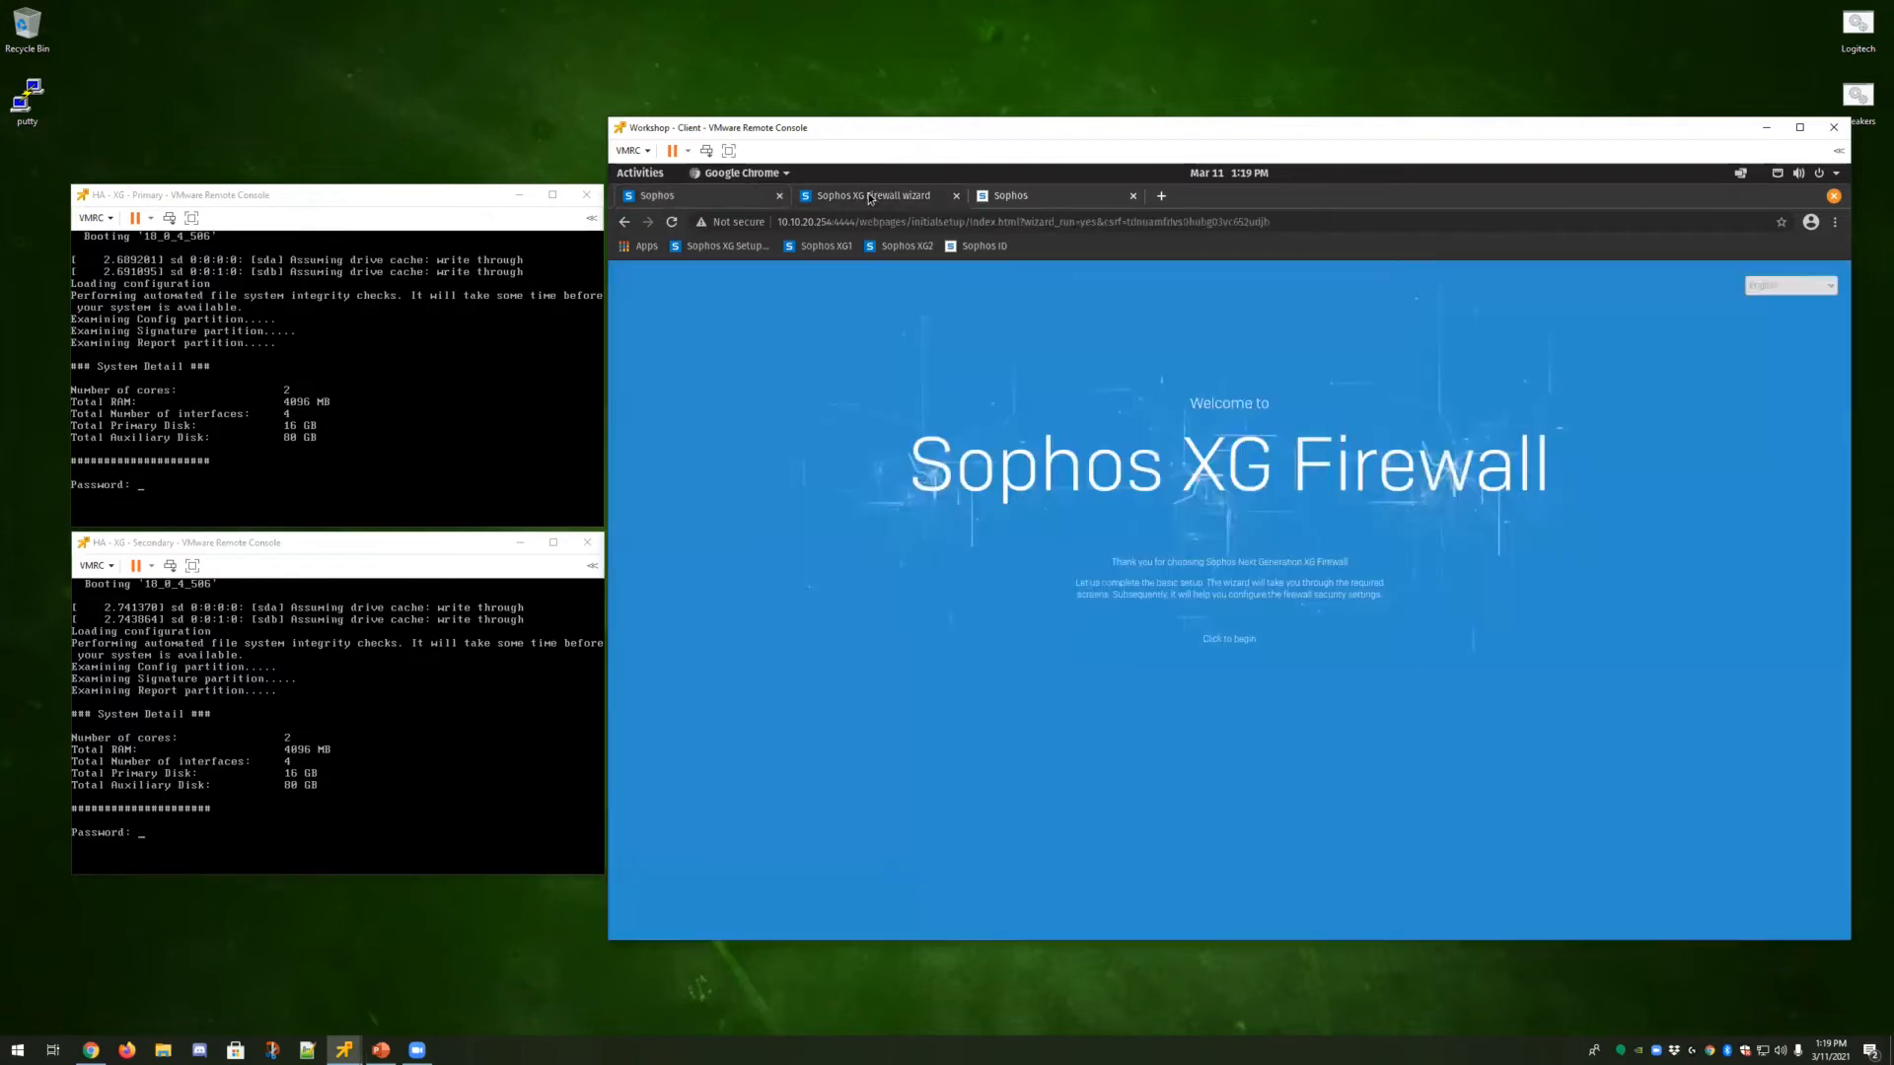
click(675, 223)
click(1229, 641)
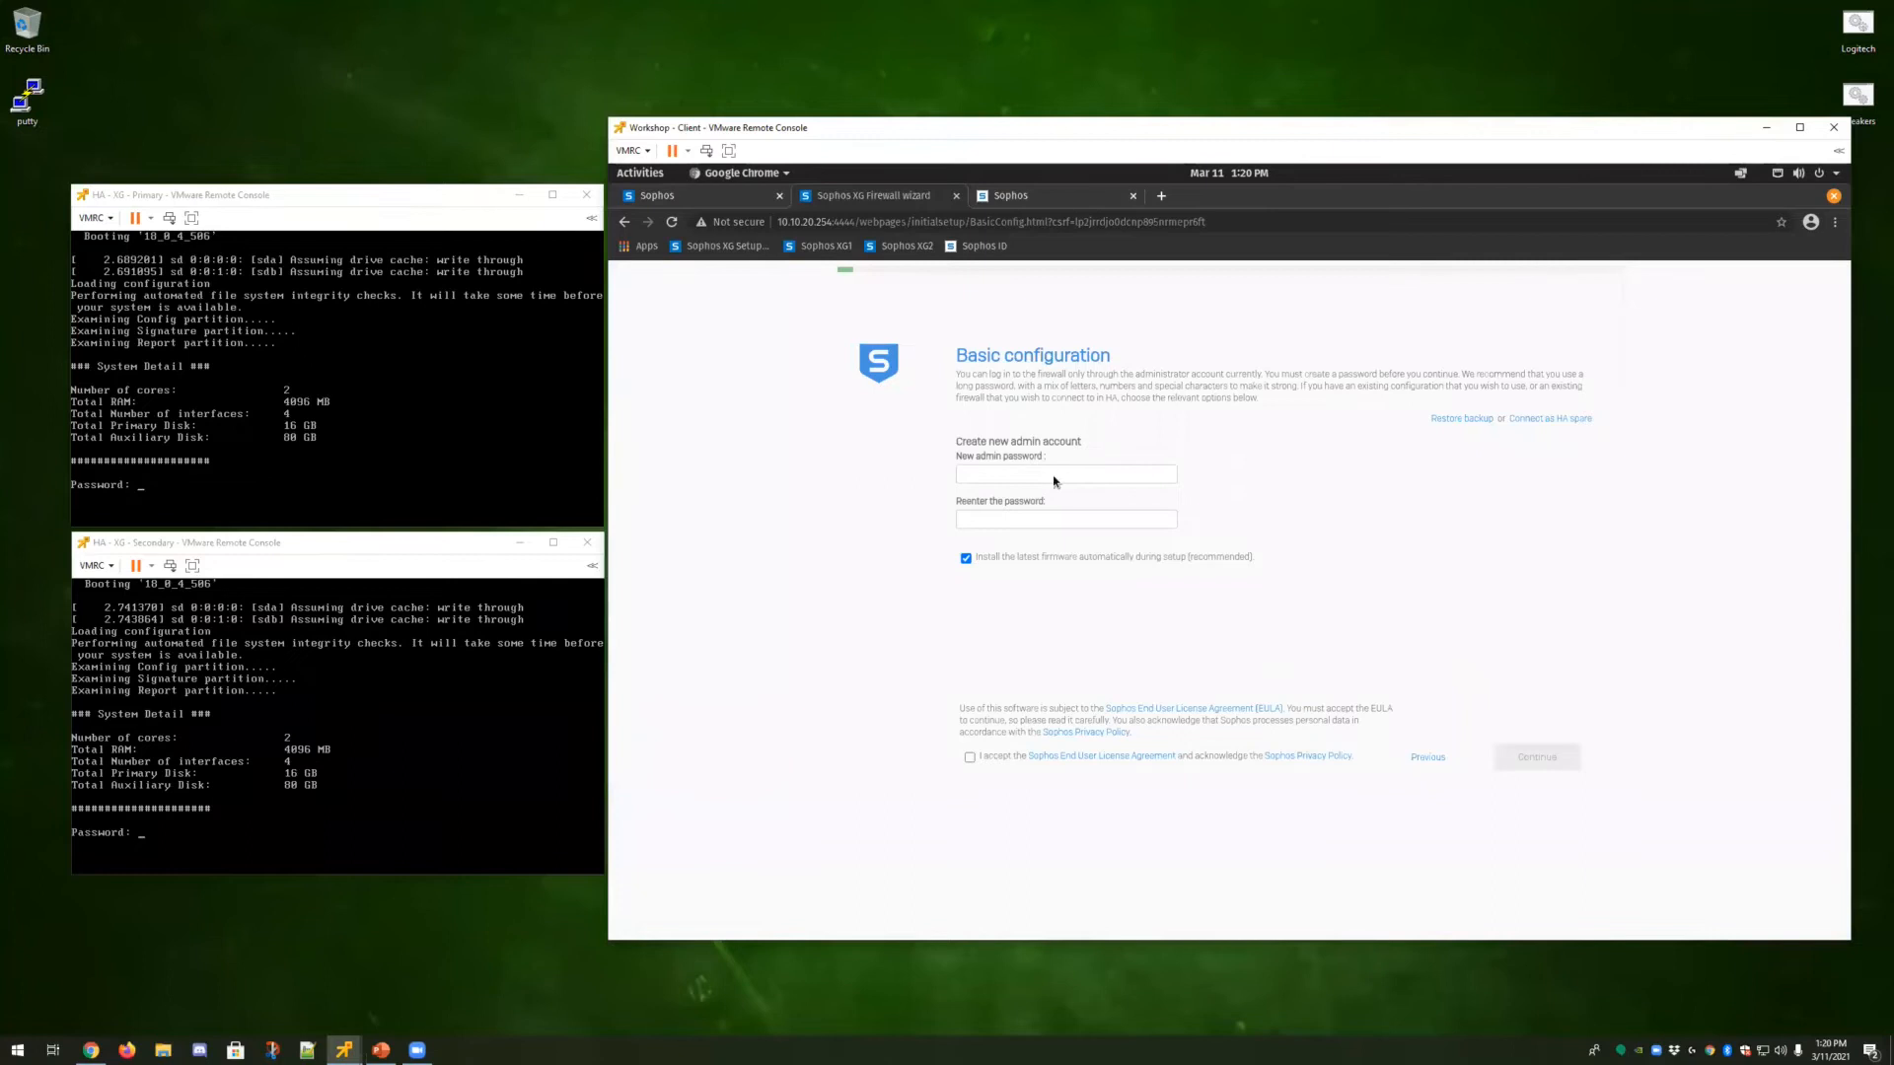
Enter and confirm the new admin password for the secondary firewall.
click(1031, 474)
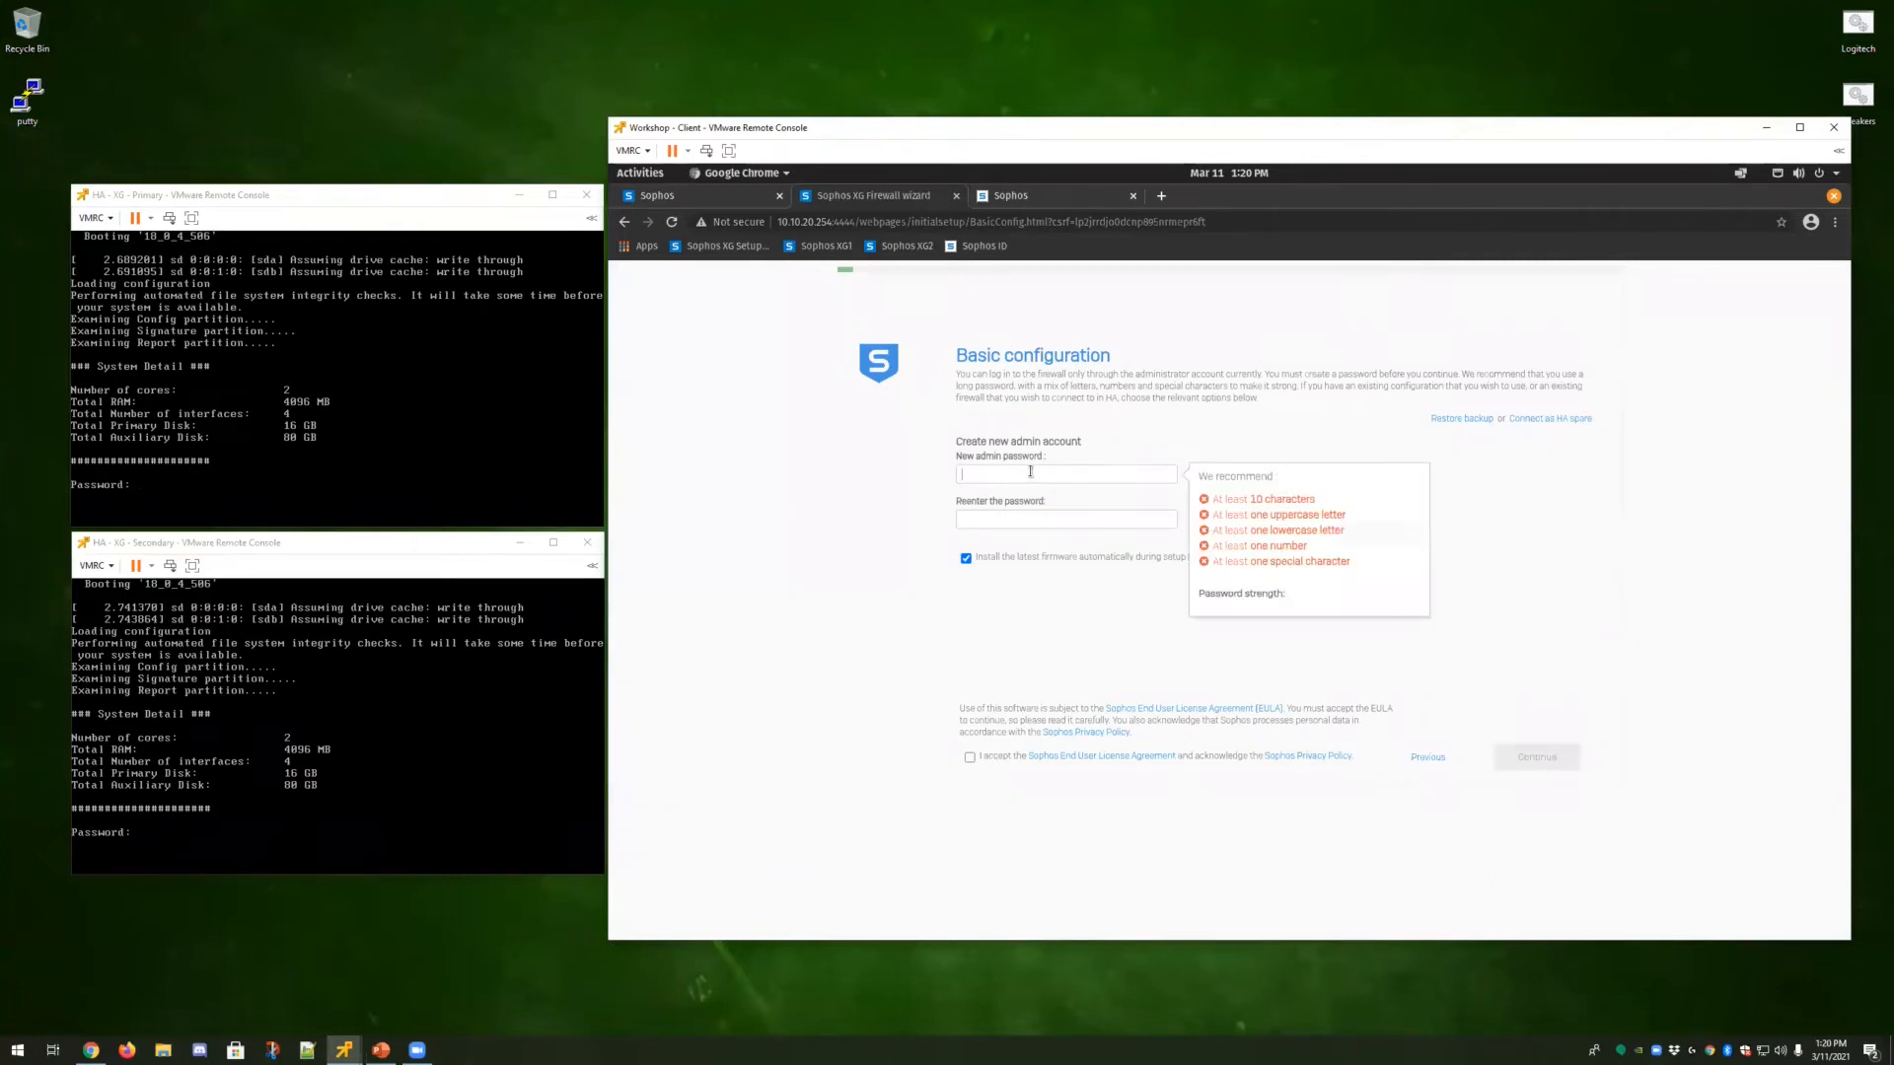
key(Tab)
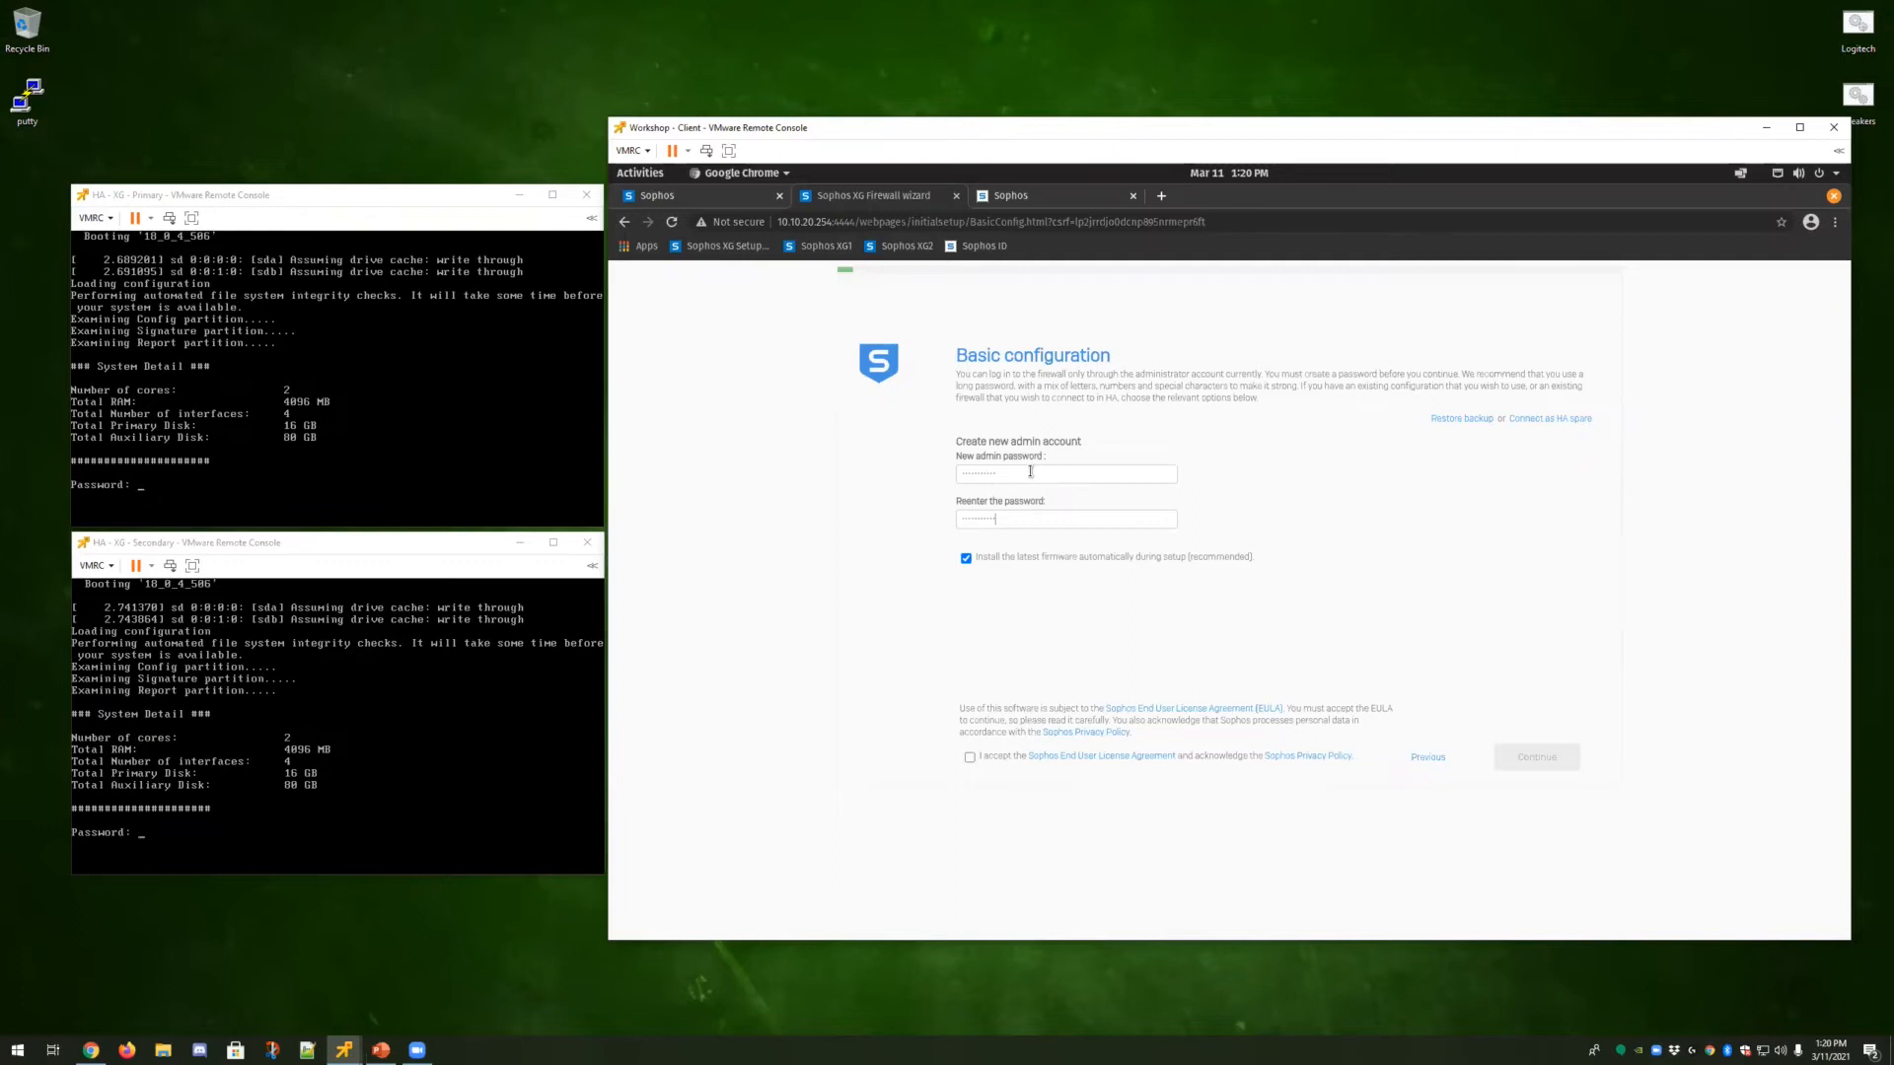
Turn off automatic firmware installation during setup and accept the licence agreement.
click(966, 558)
click(970, 758)
Open Connect as HA spare and fill in the peer's serial number.
click(1557, 424)
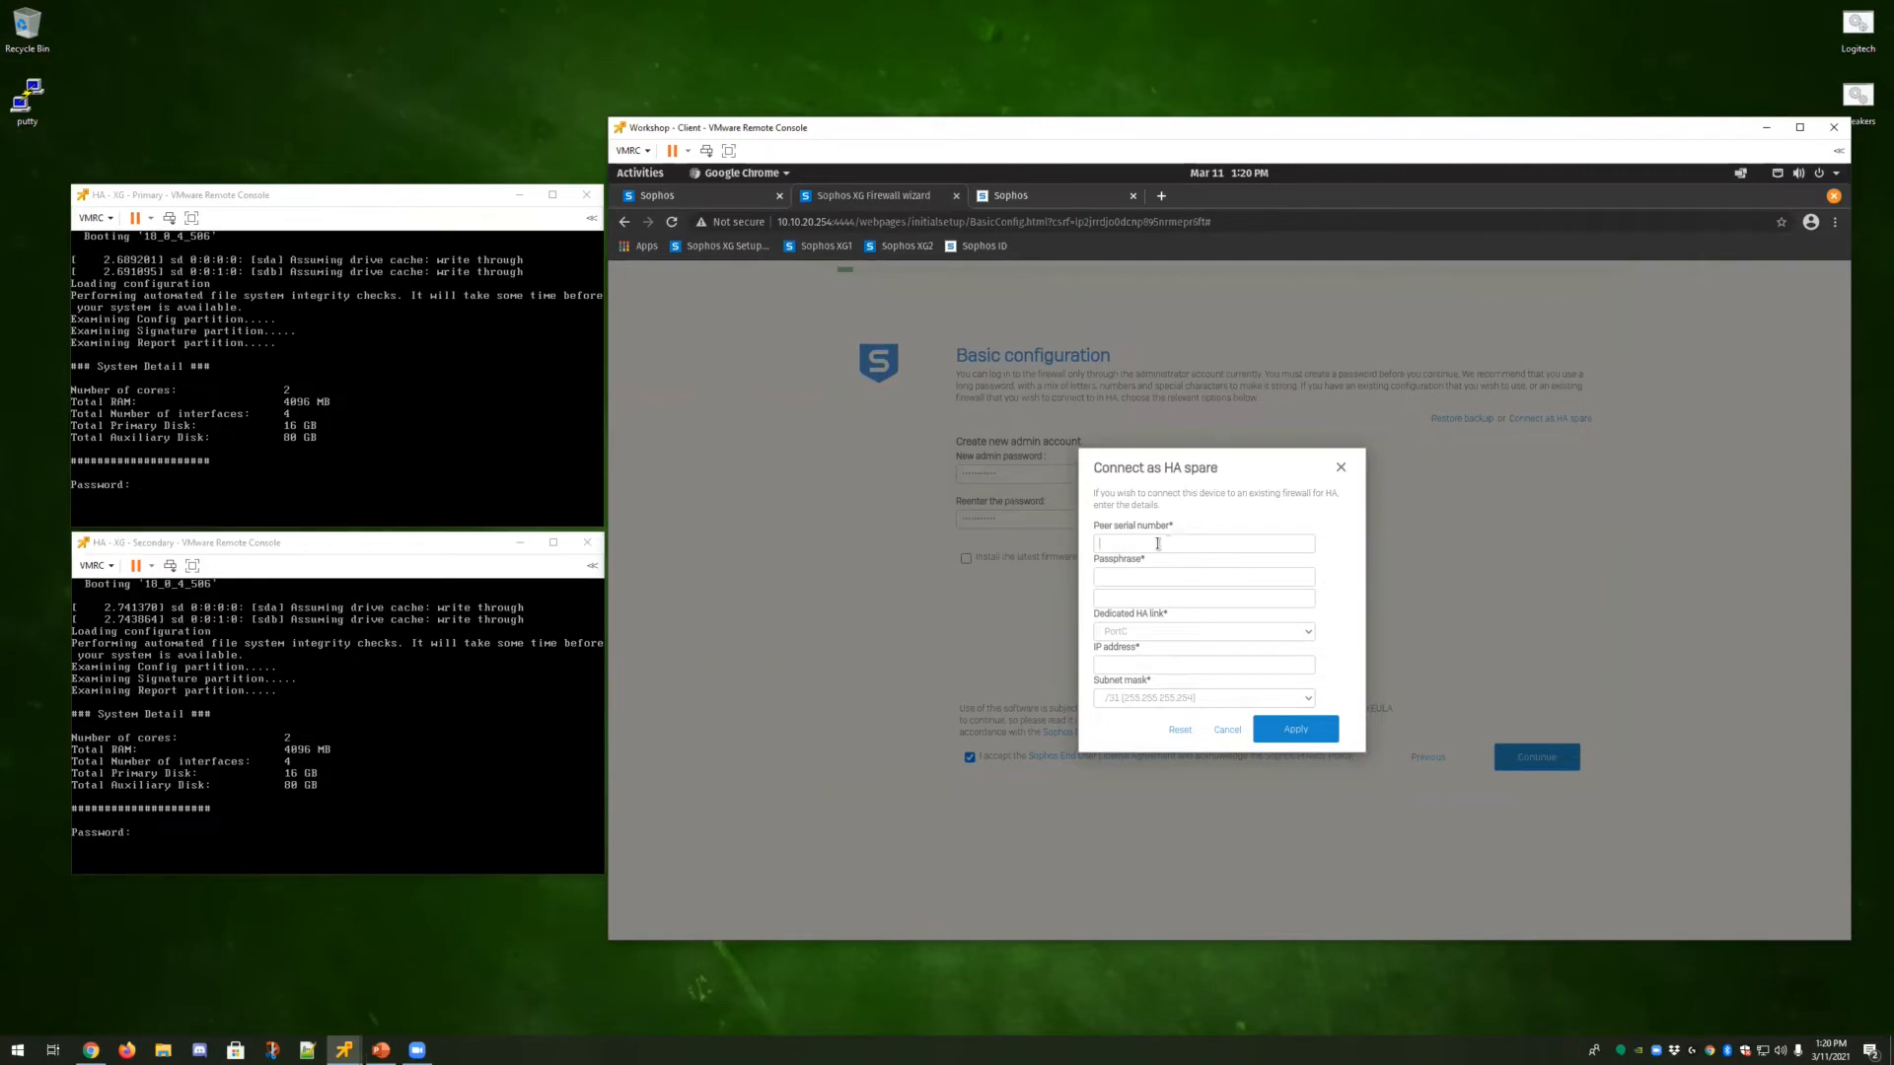
click(1156, 544)
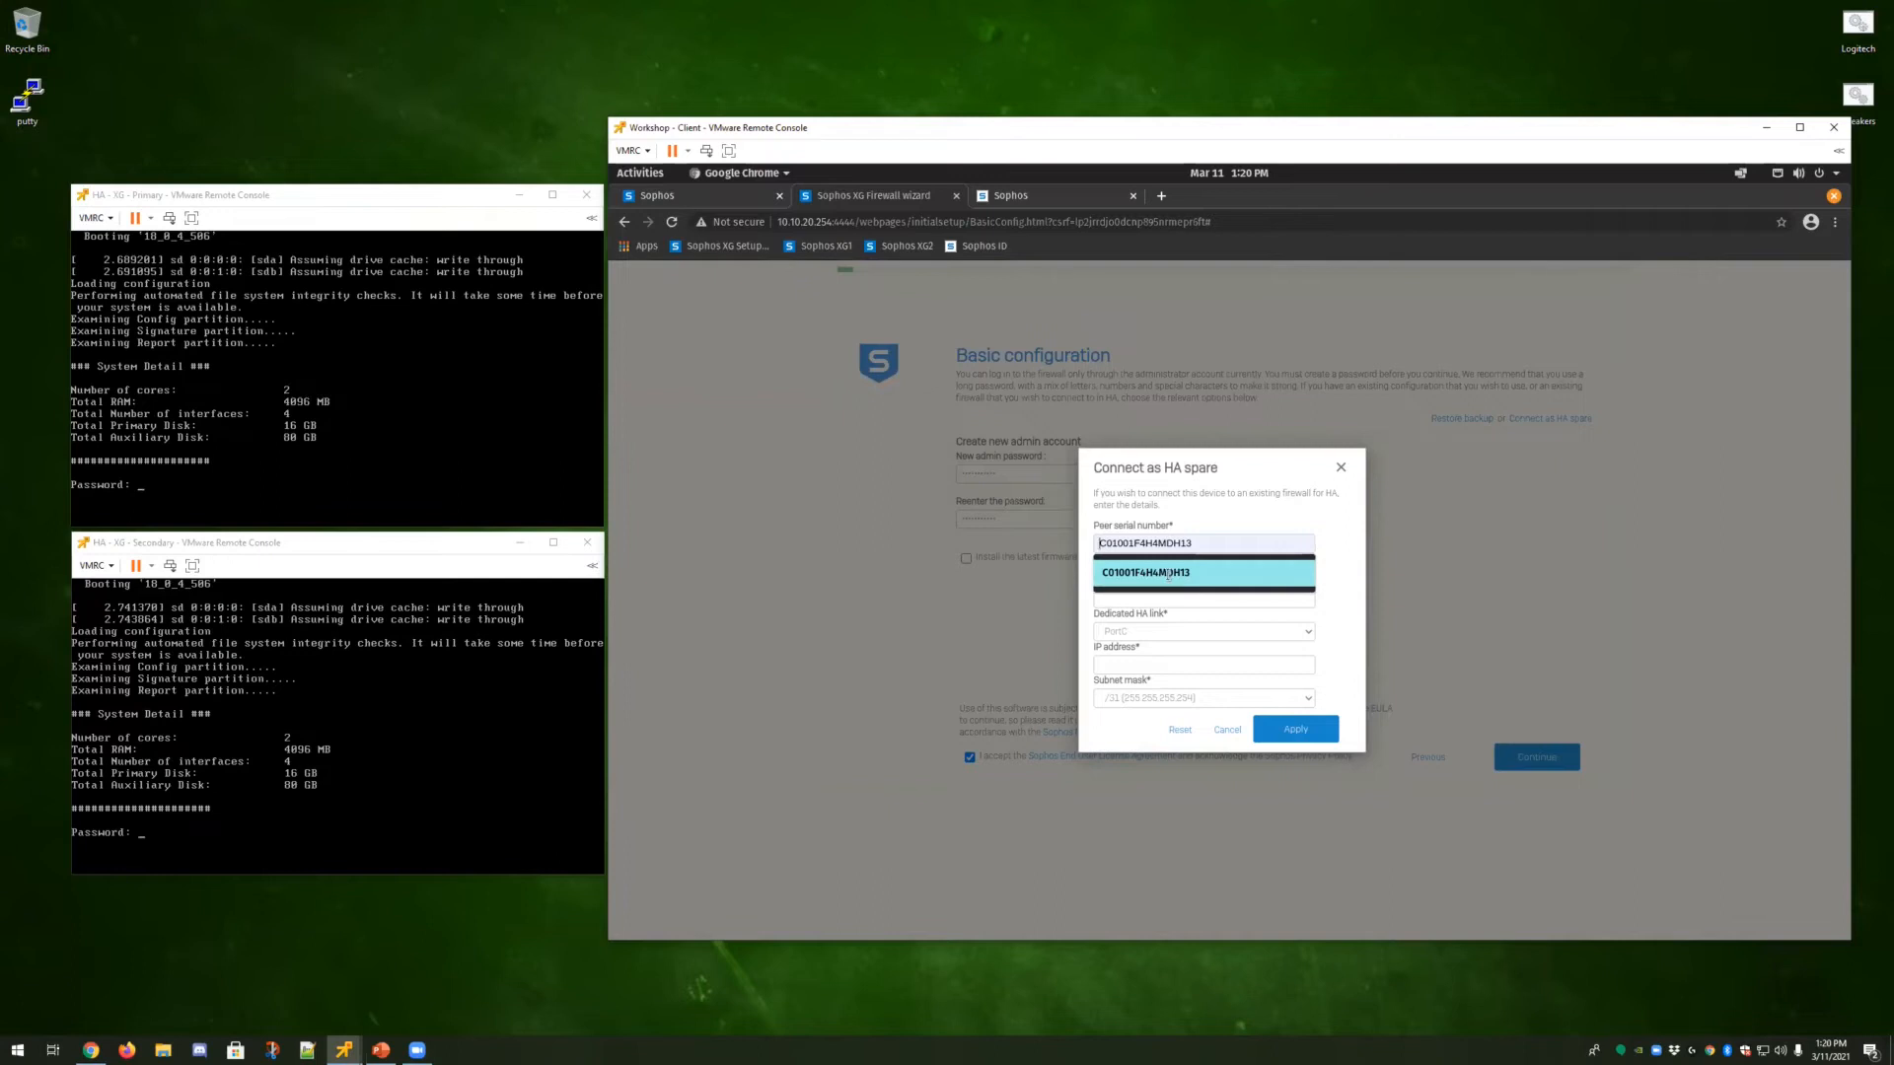
click(1171, 574)
Paste the HA passphrase into both passphrase fields.
click(1131, 579)
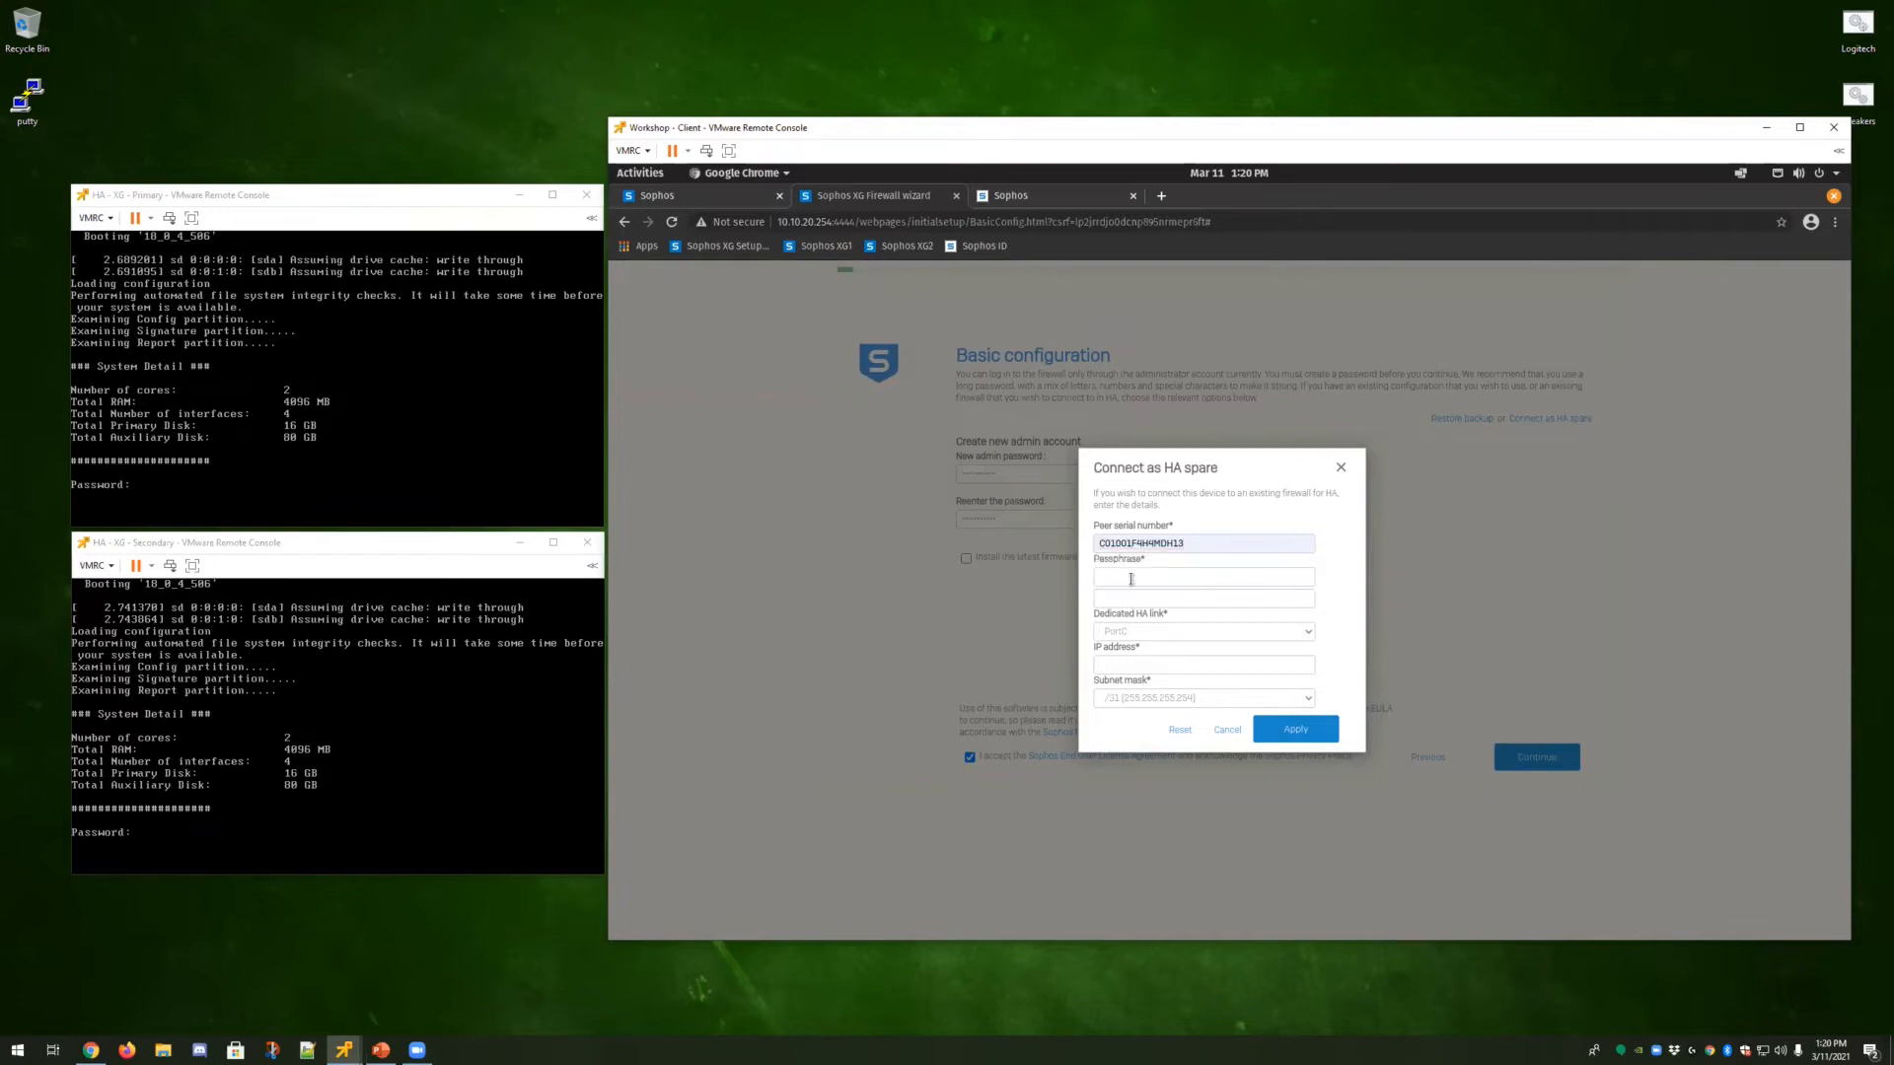
key(ctrl+v)
key(ctrl+v)
Select PortD as the dedicated HA link and set the IP address to 172.16.254.2.
click(1190, 636)
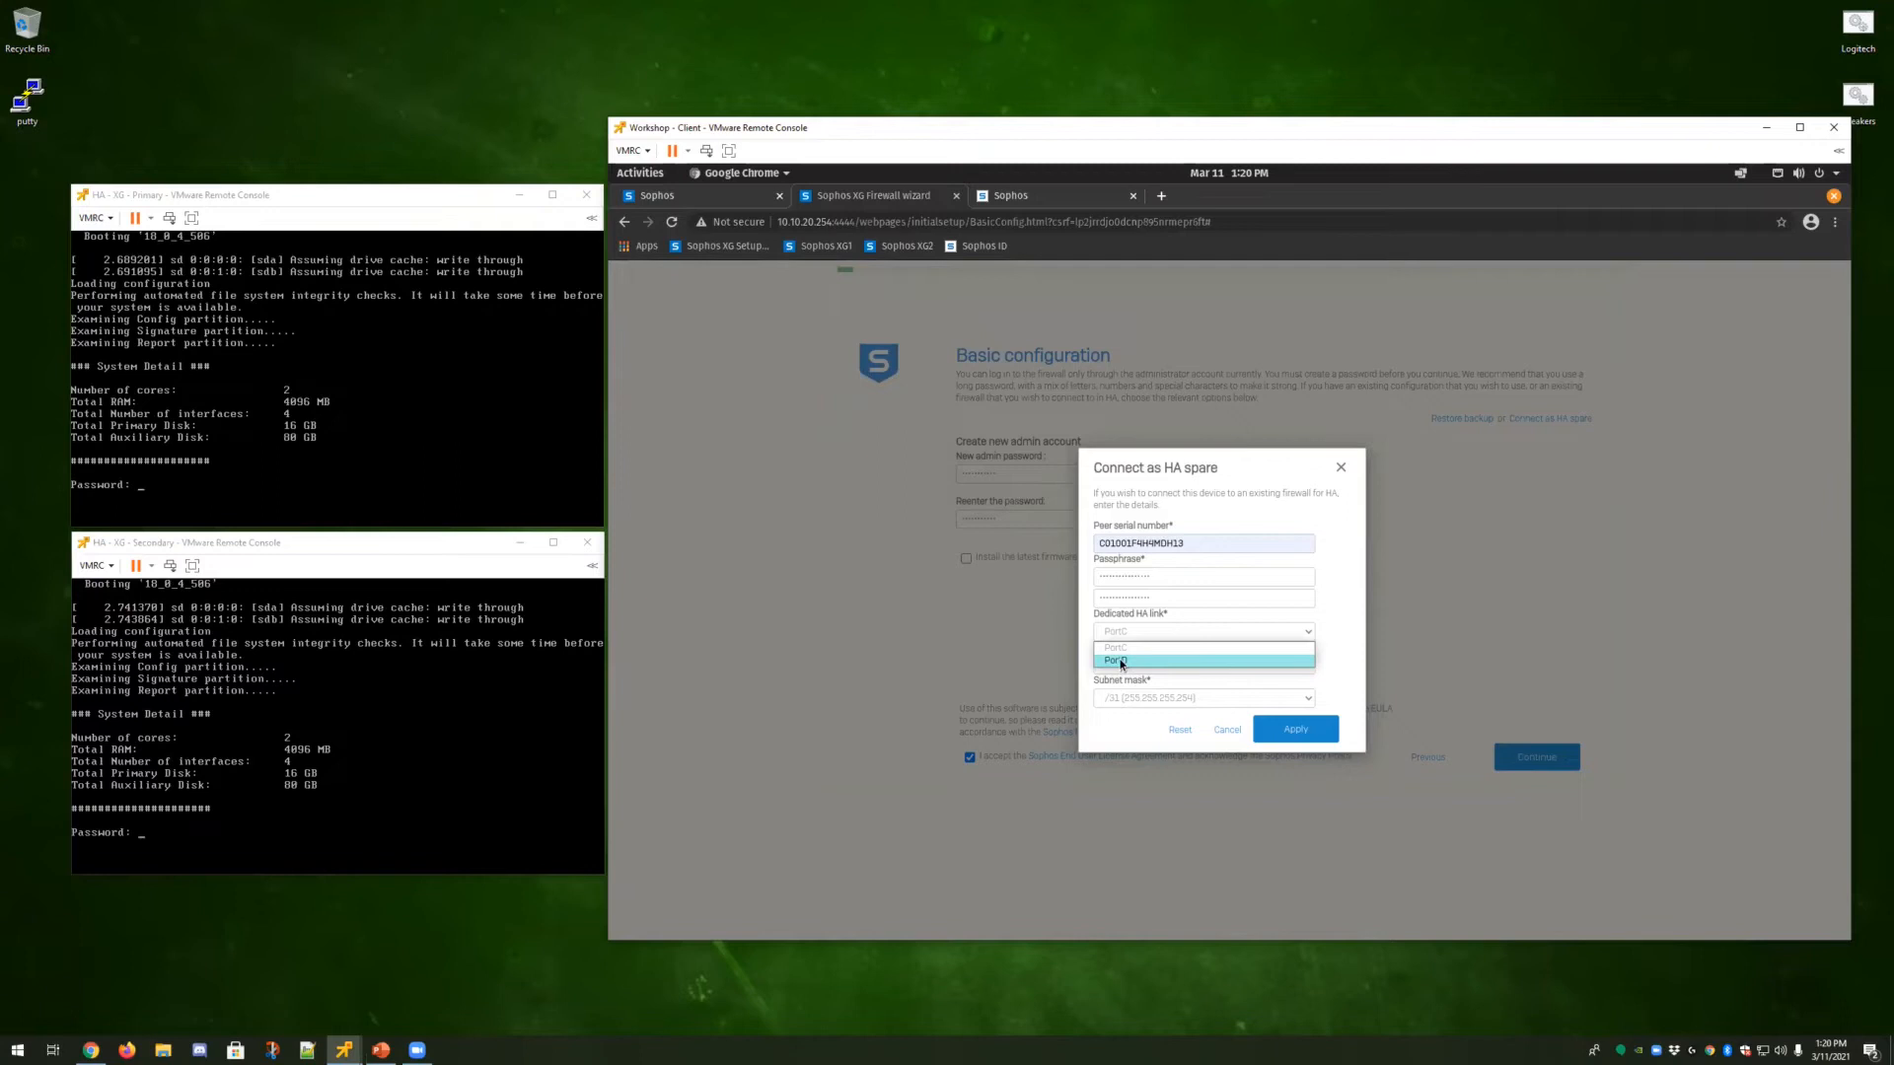
click(1122, 662)
click(1152, 667)
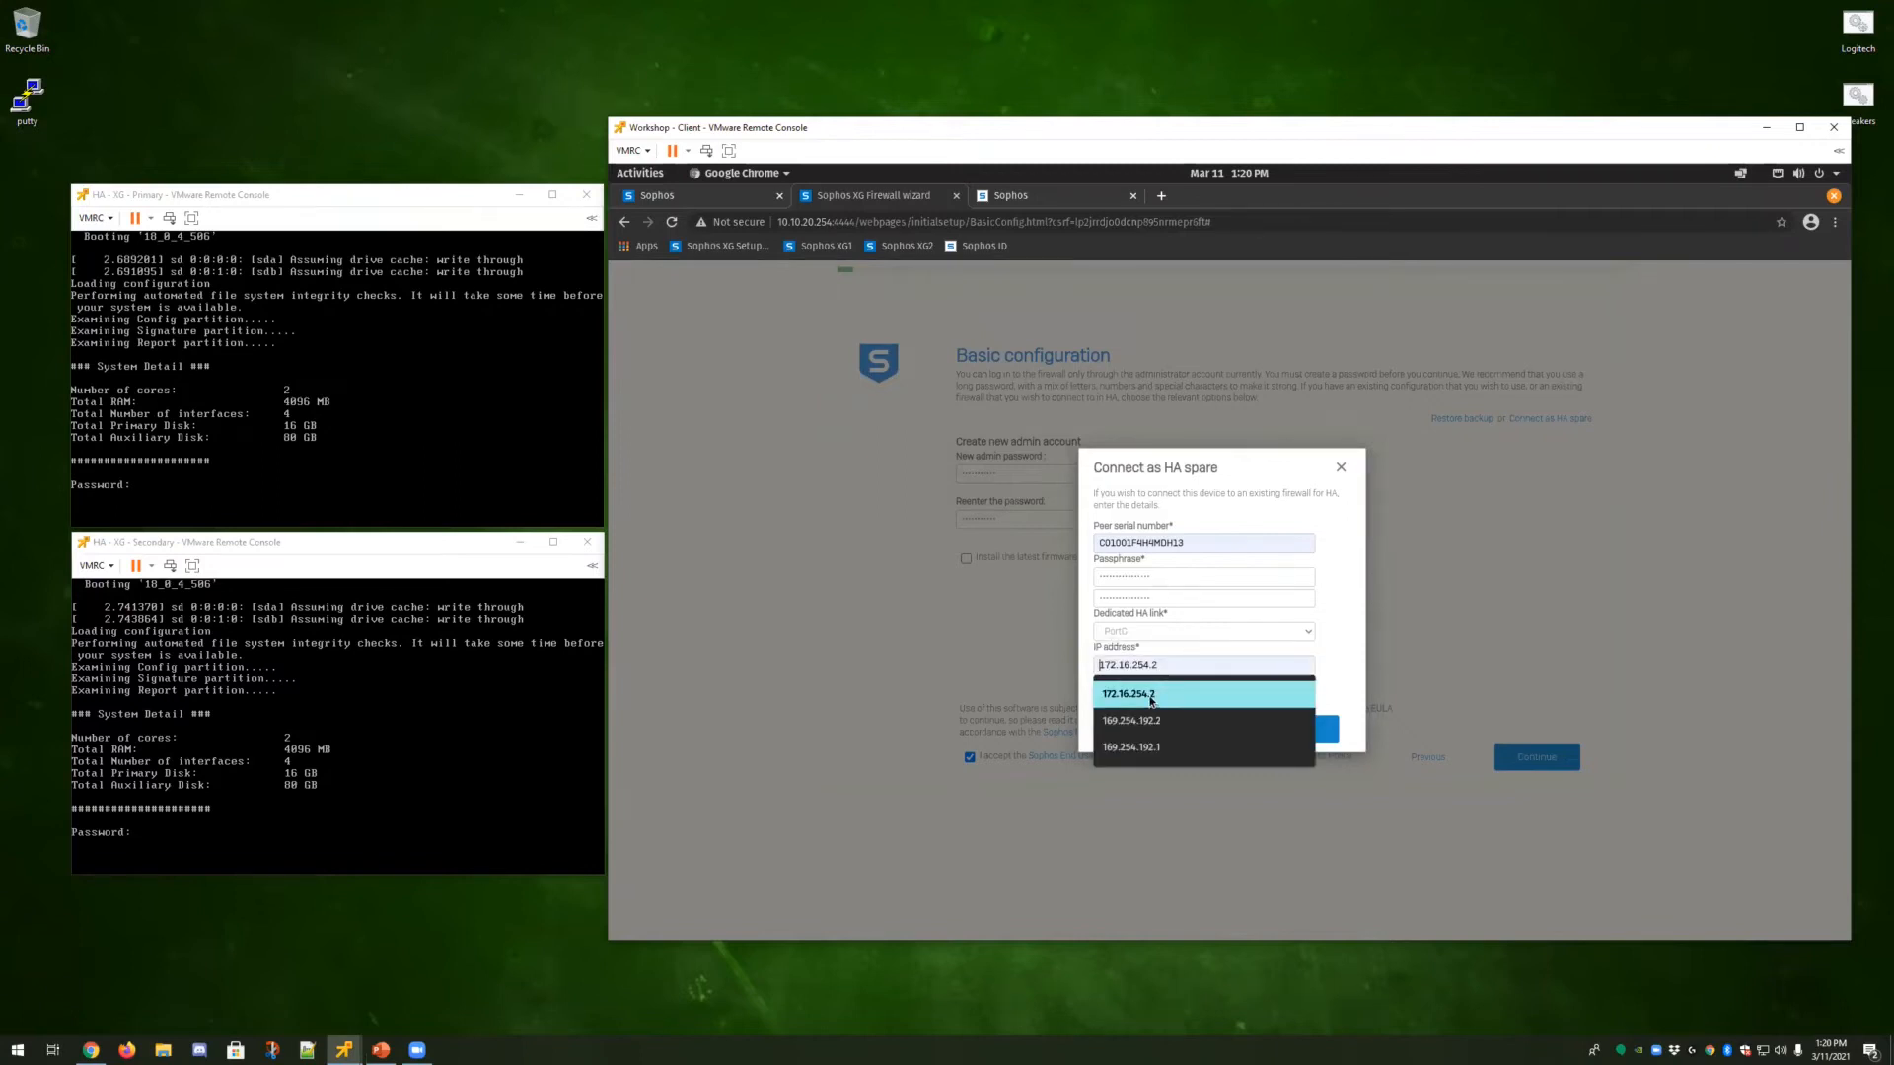
click(1151, 696)
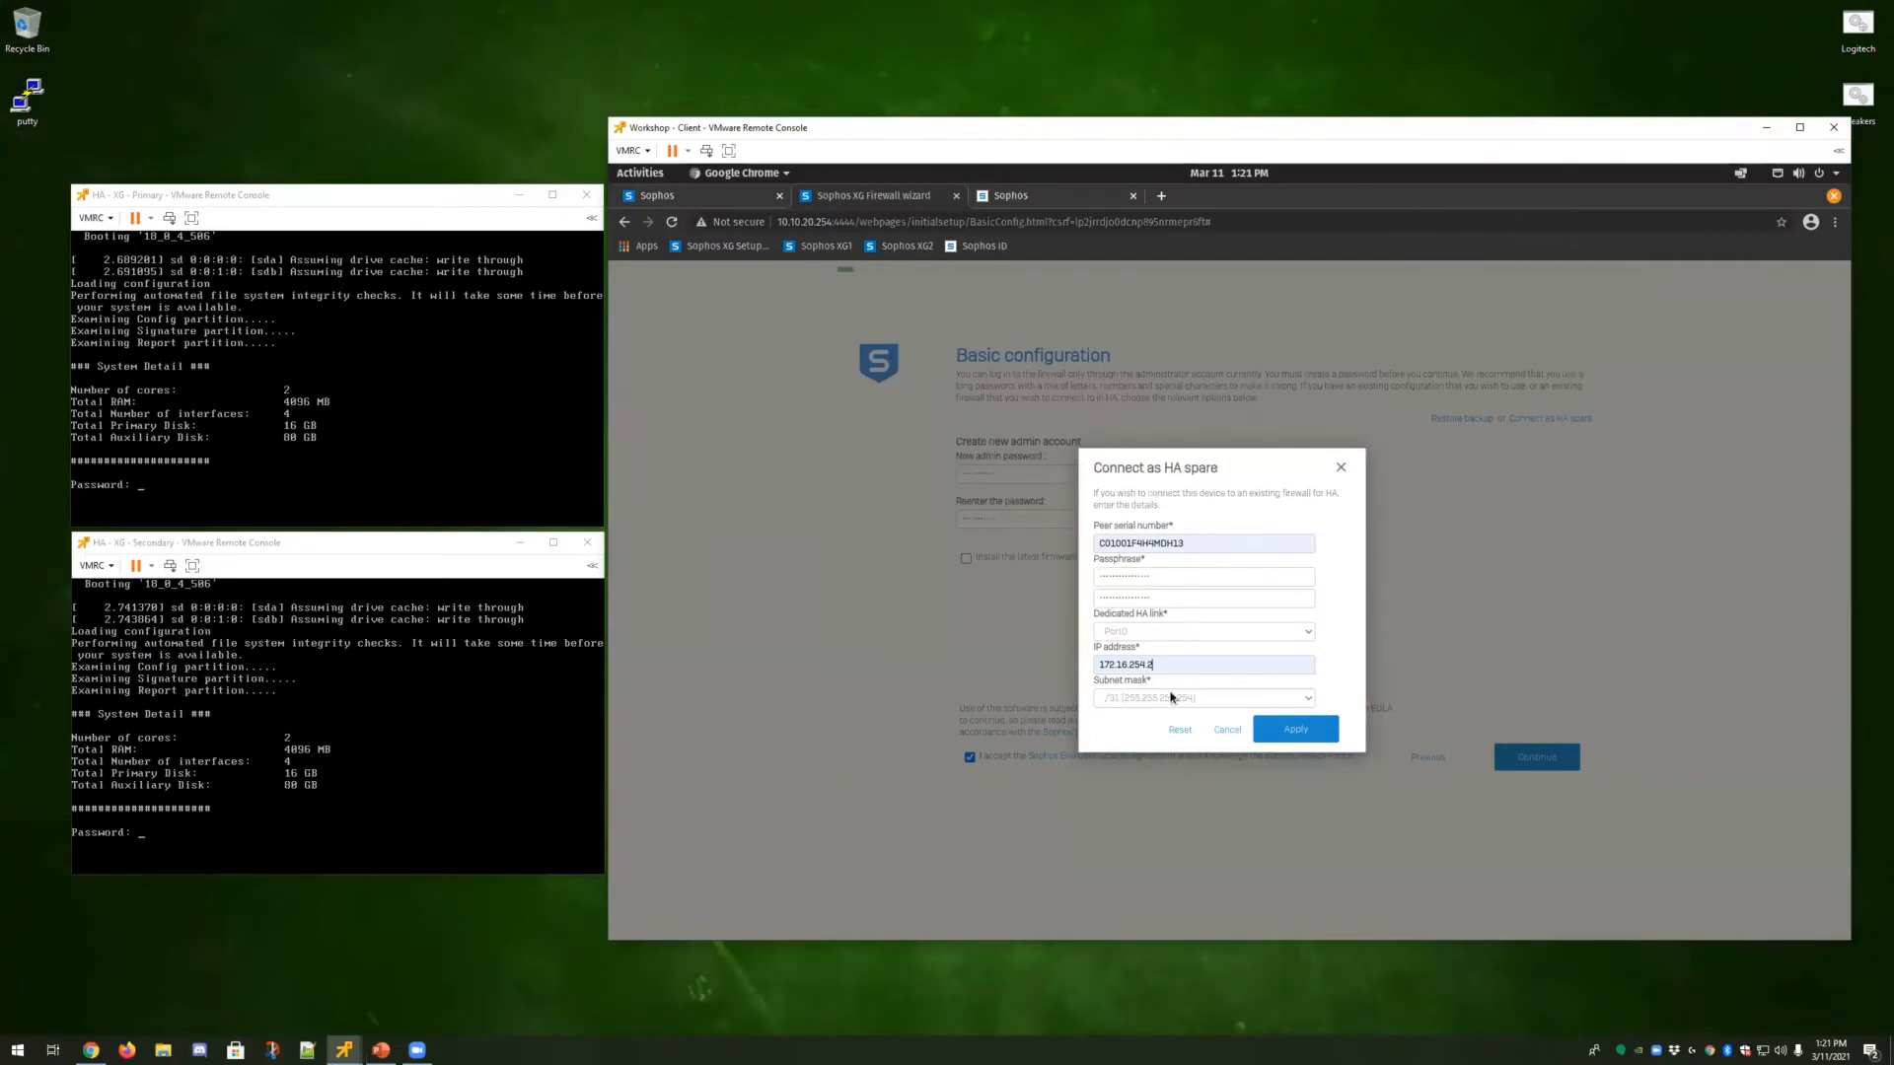
Set the subnet mask to /24 (255.255.255.0) and apply the HA spare settings.
click(1223, 702)
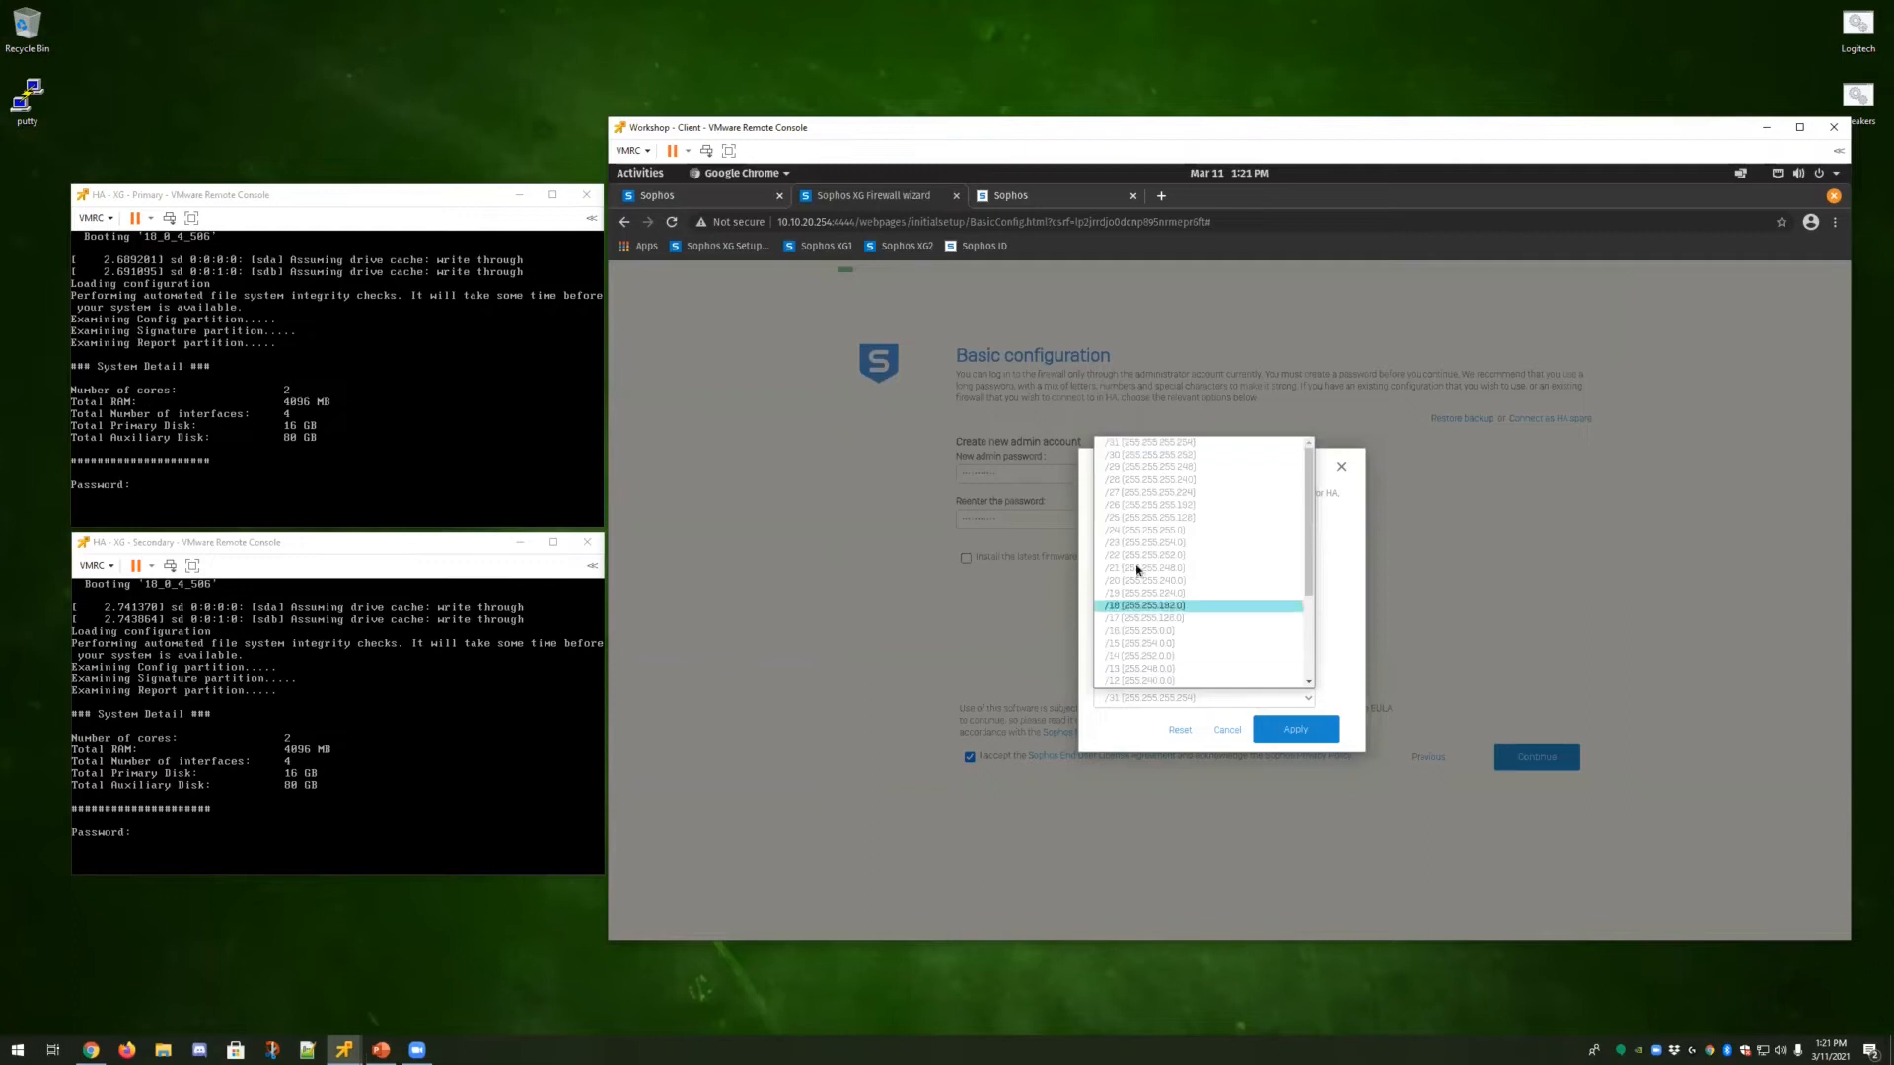
click(1139, 530)
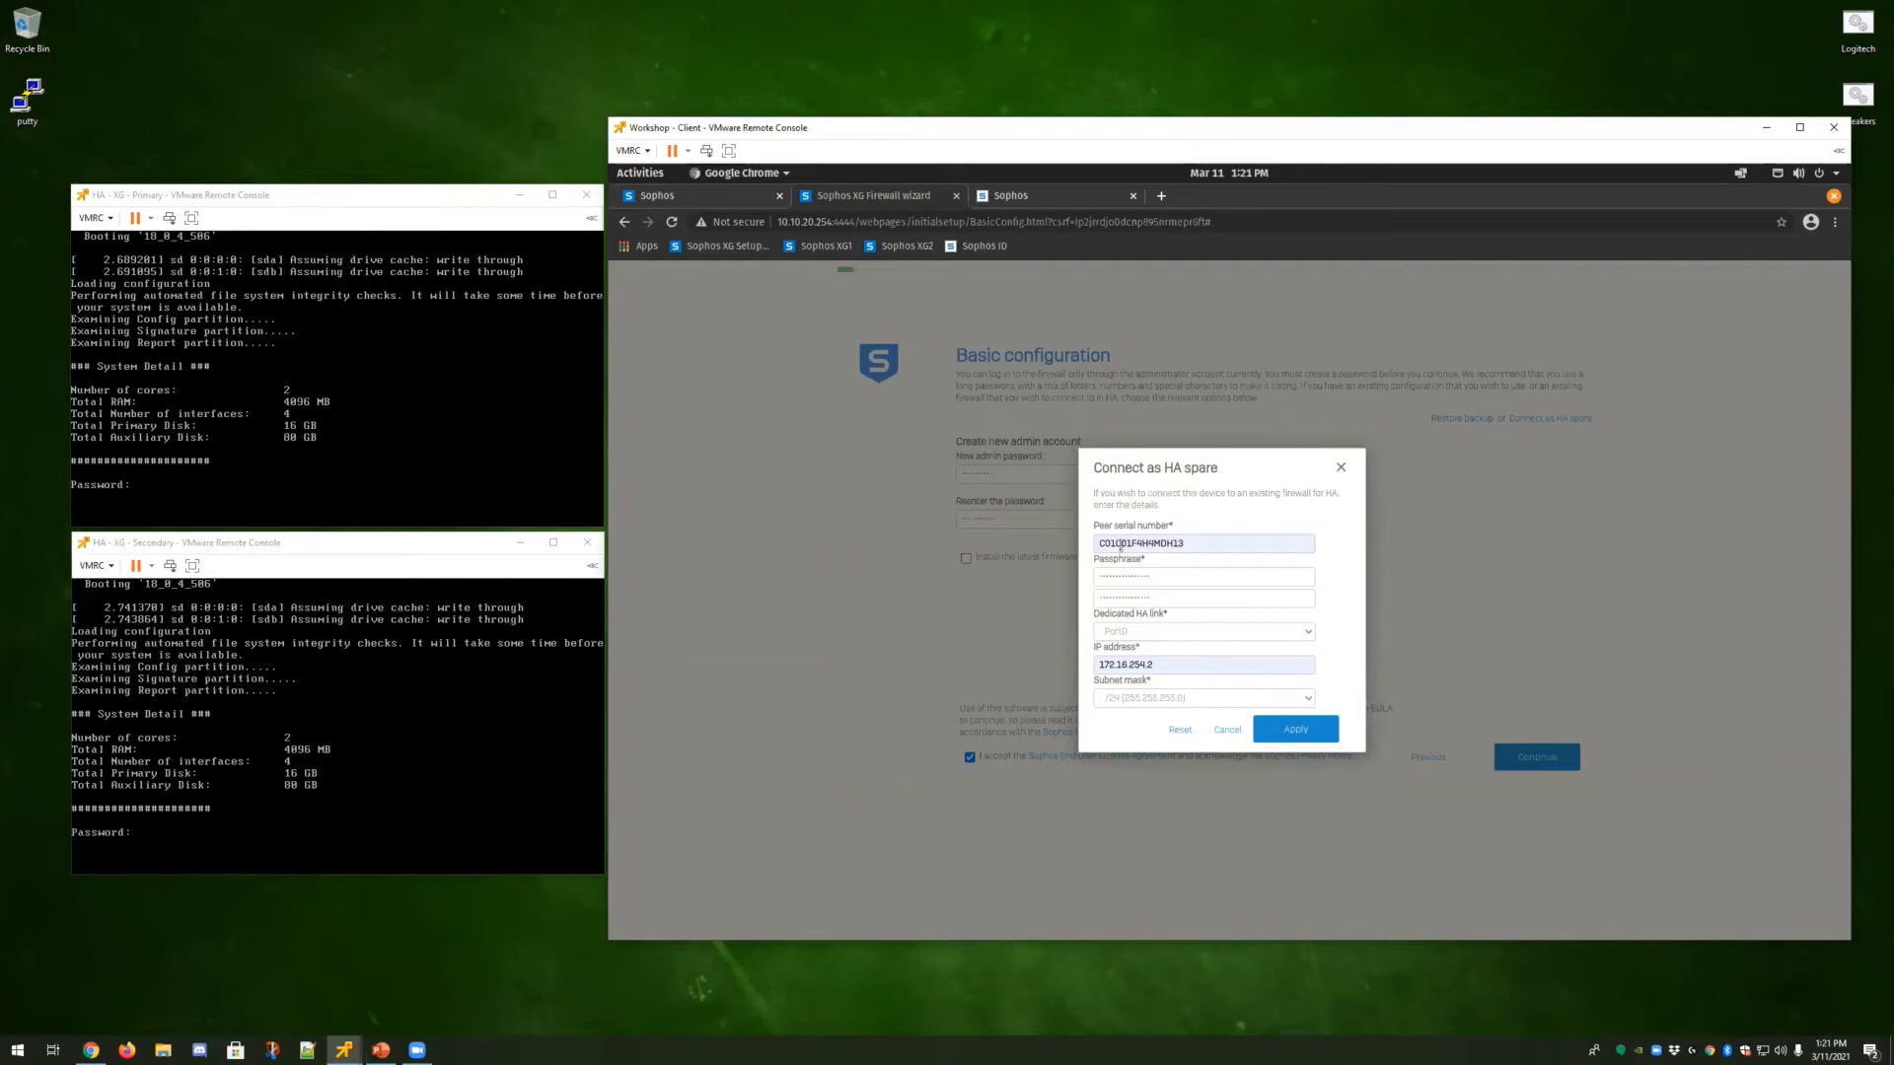
click(1310, 730)
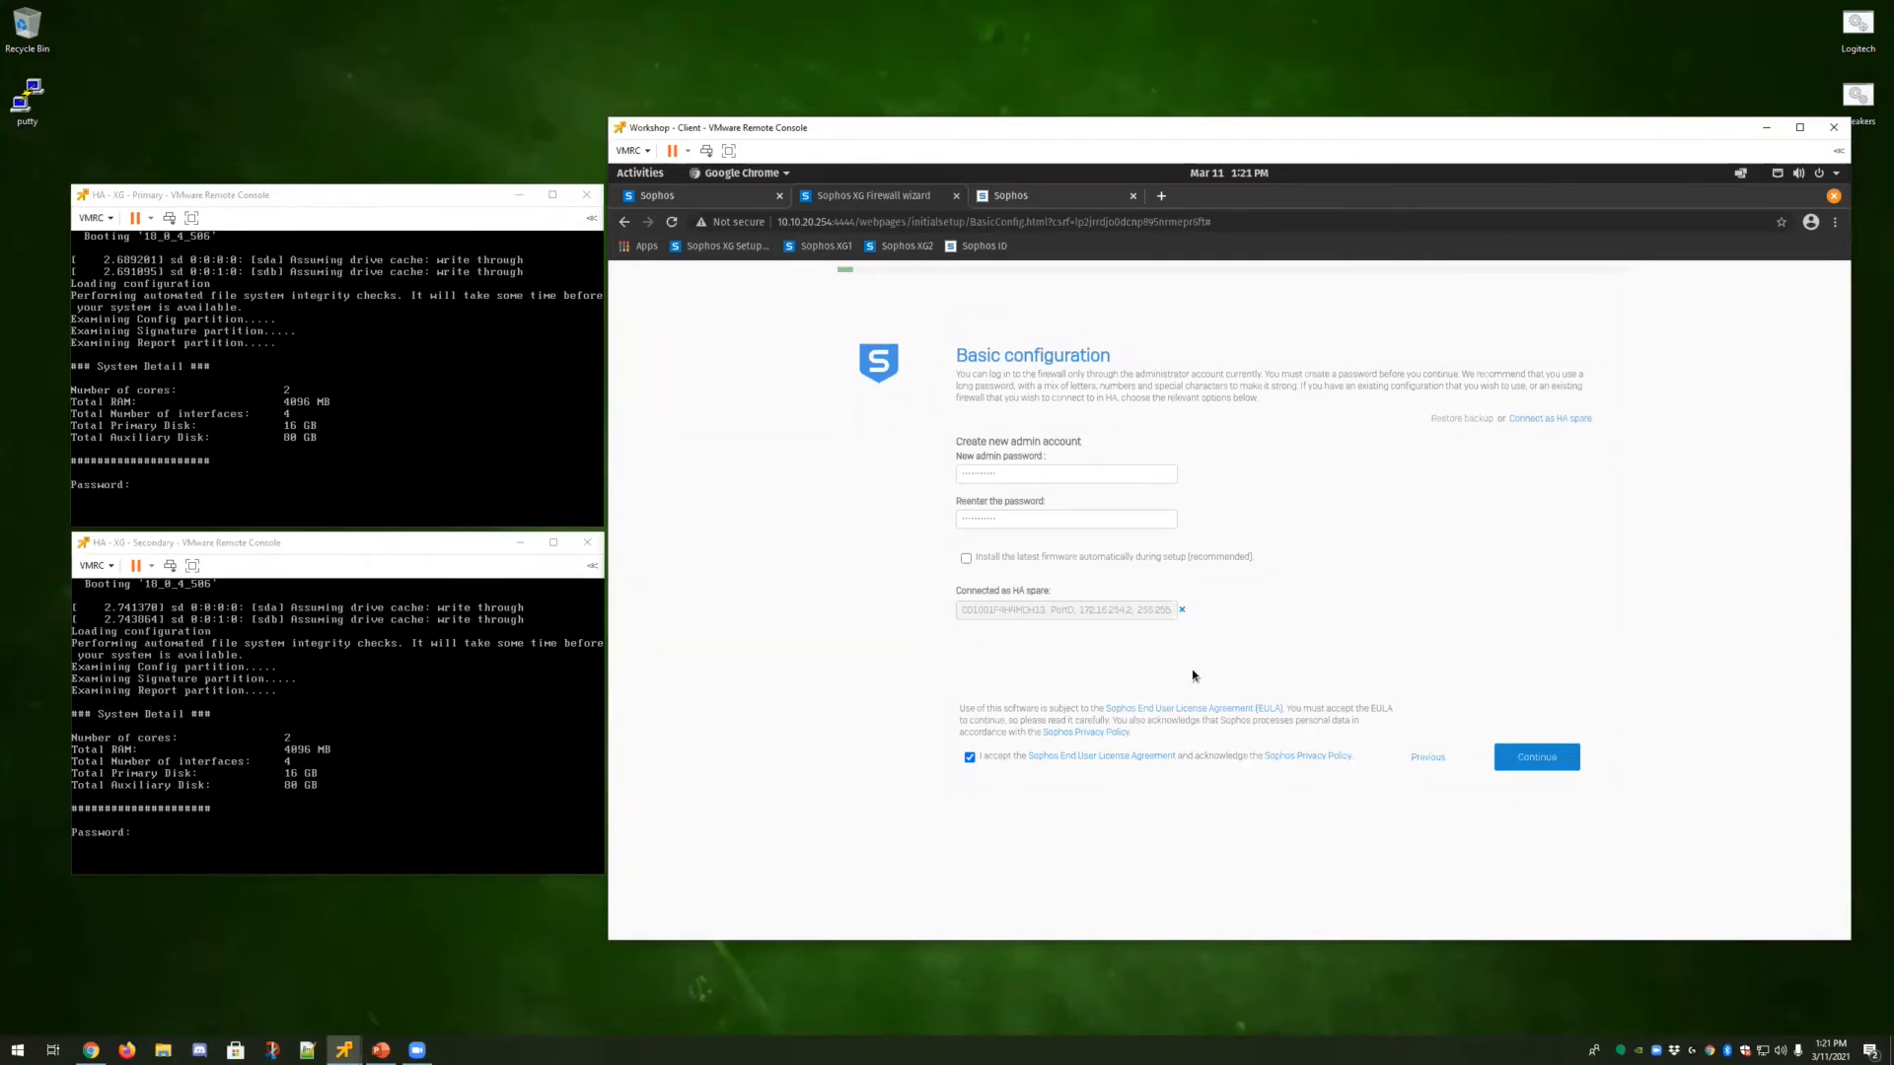
Continue offline without registering the firewall and finish the setup wizard.
click(1543, 767)
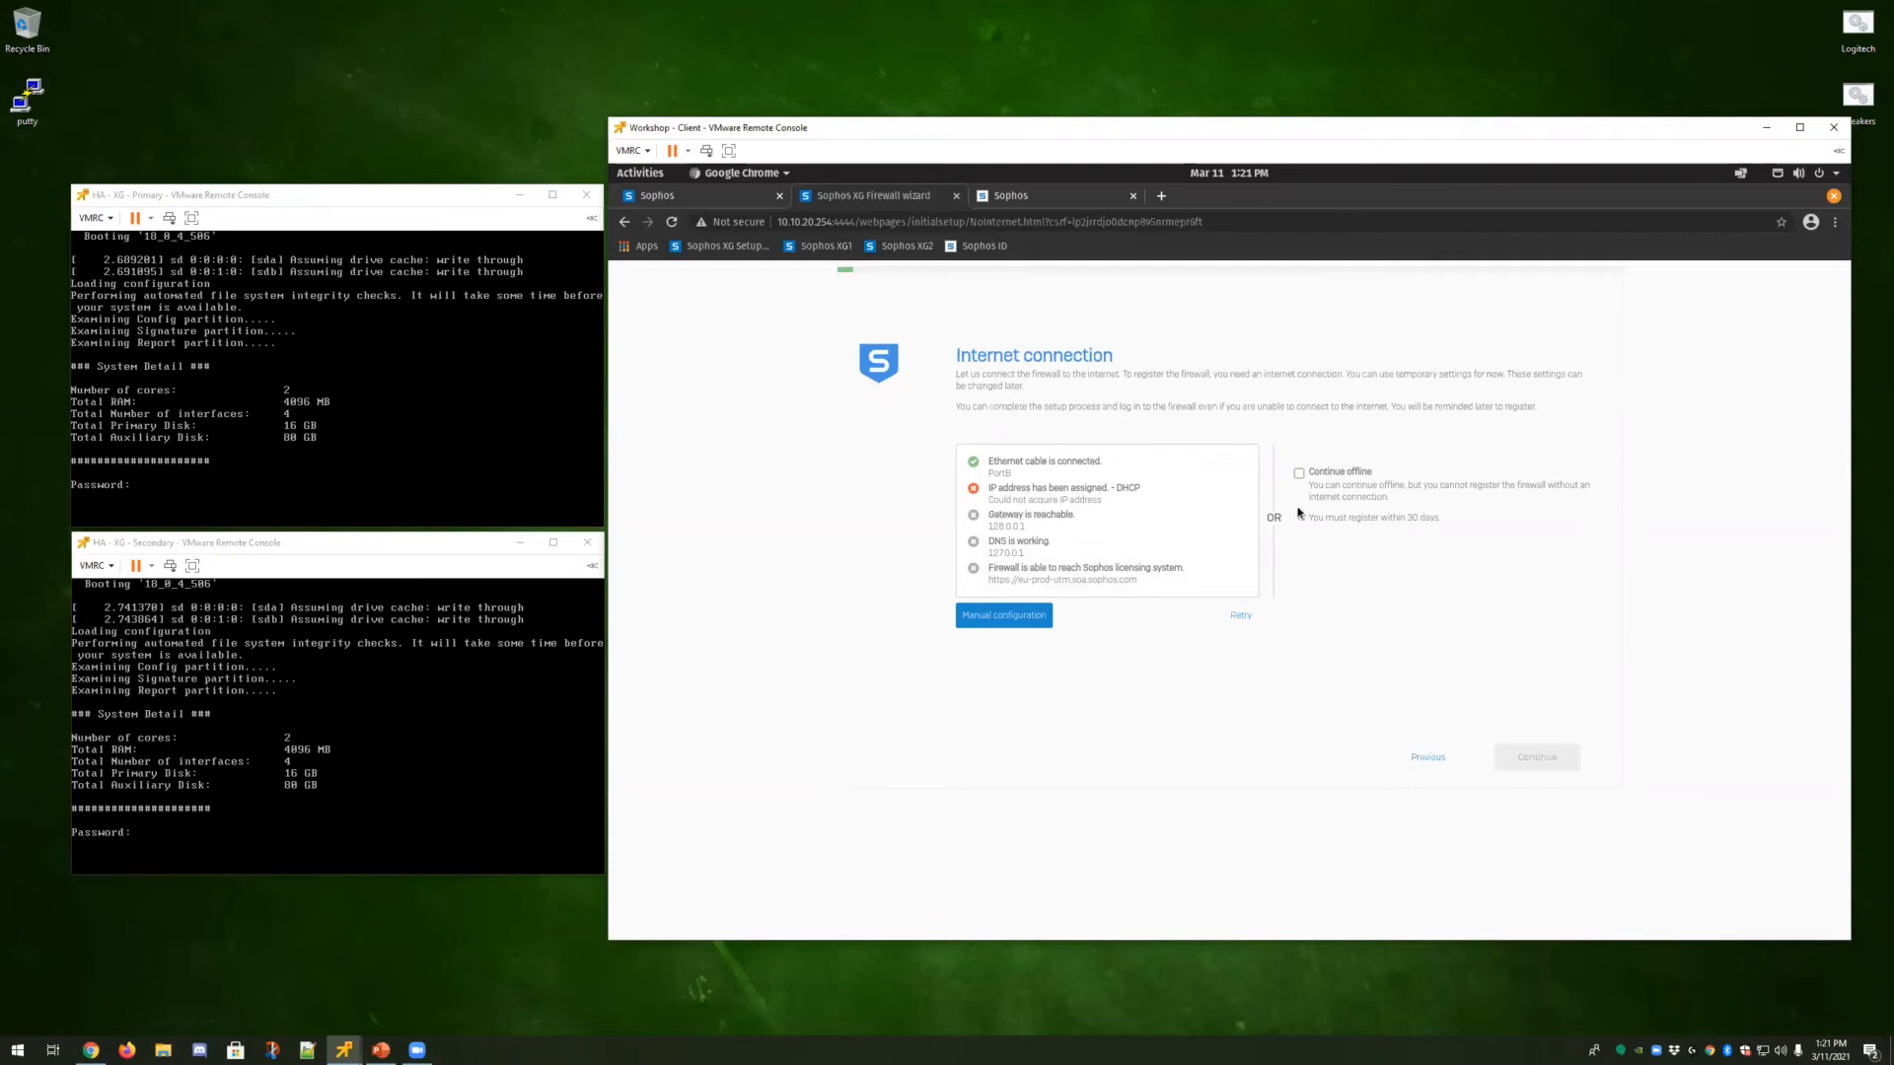
click(1299, 473)
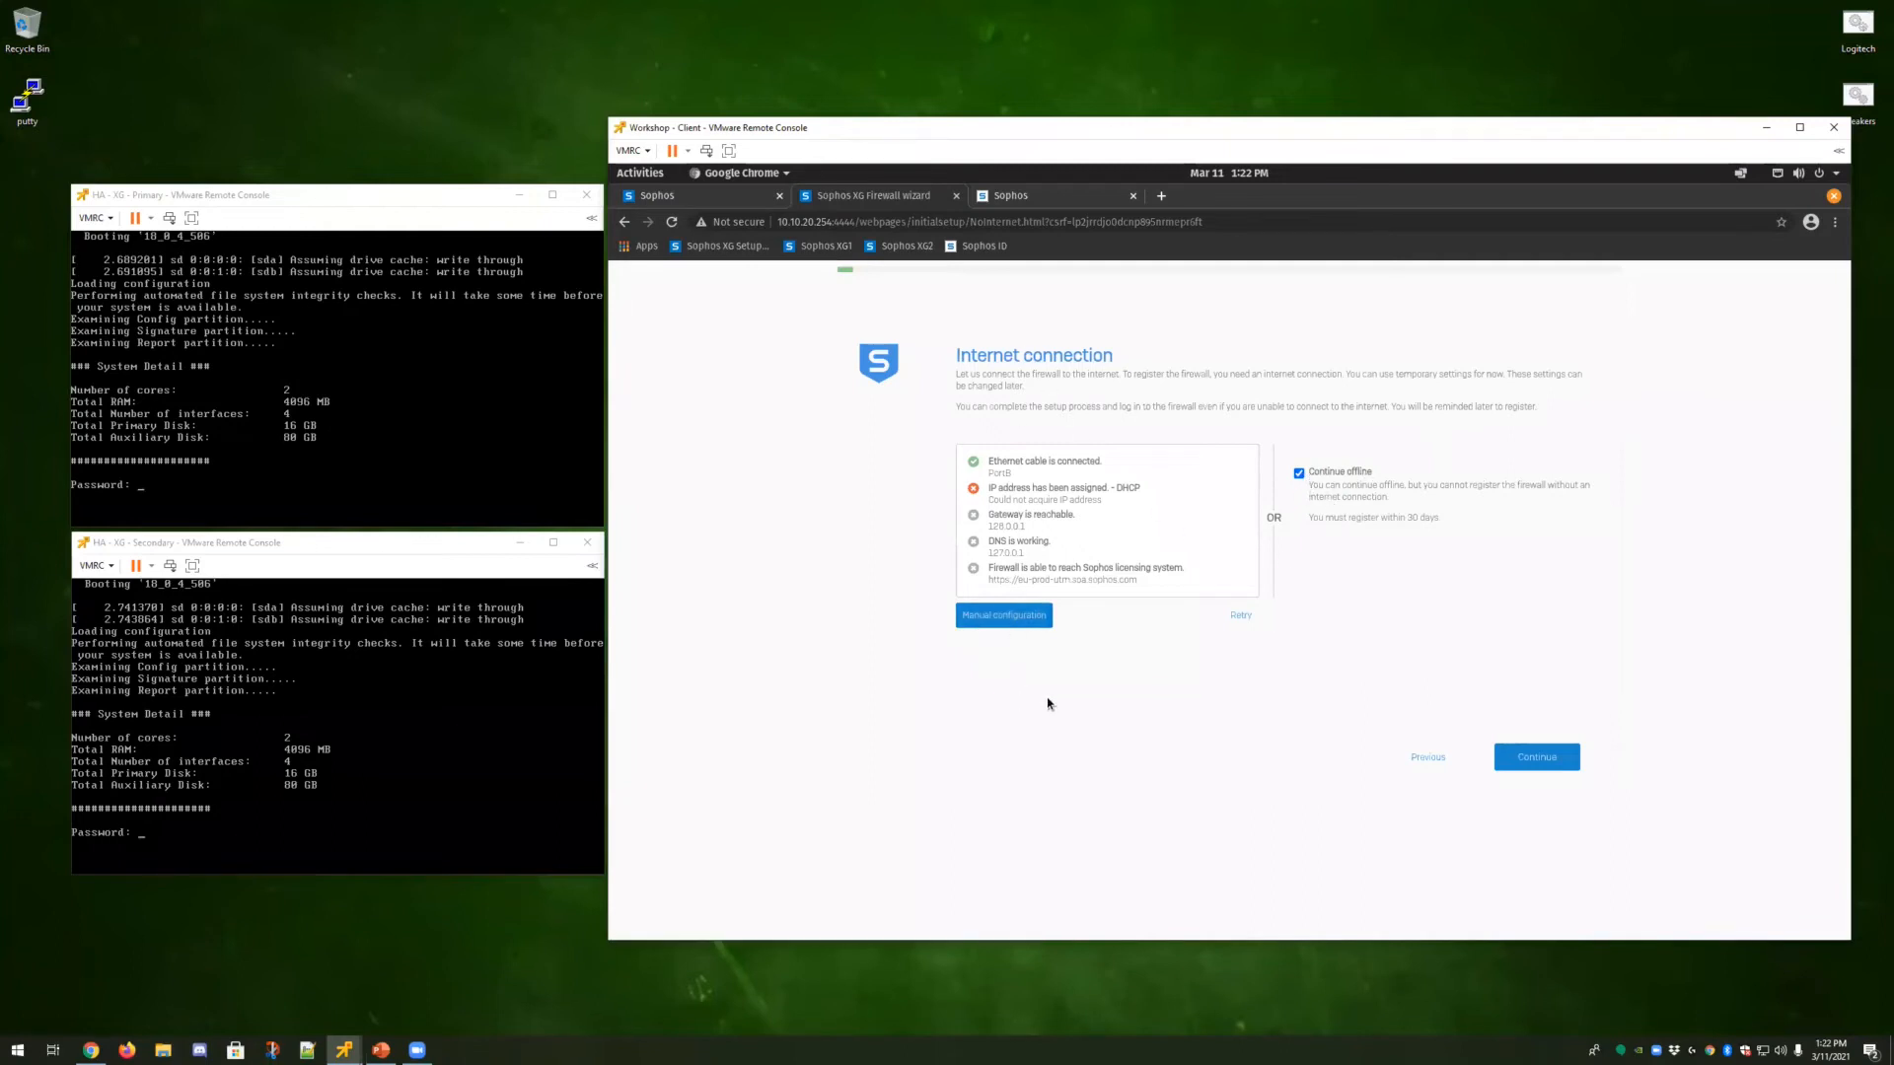
click(1524, 758)
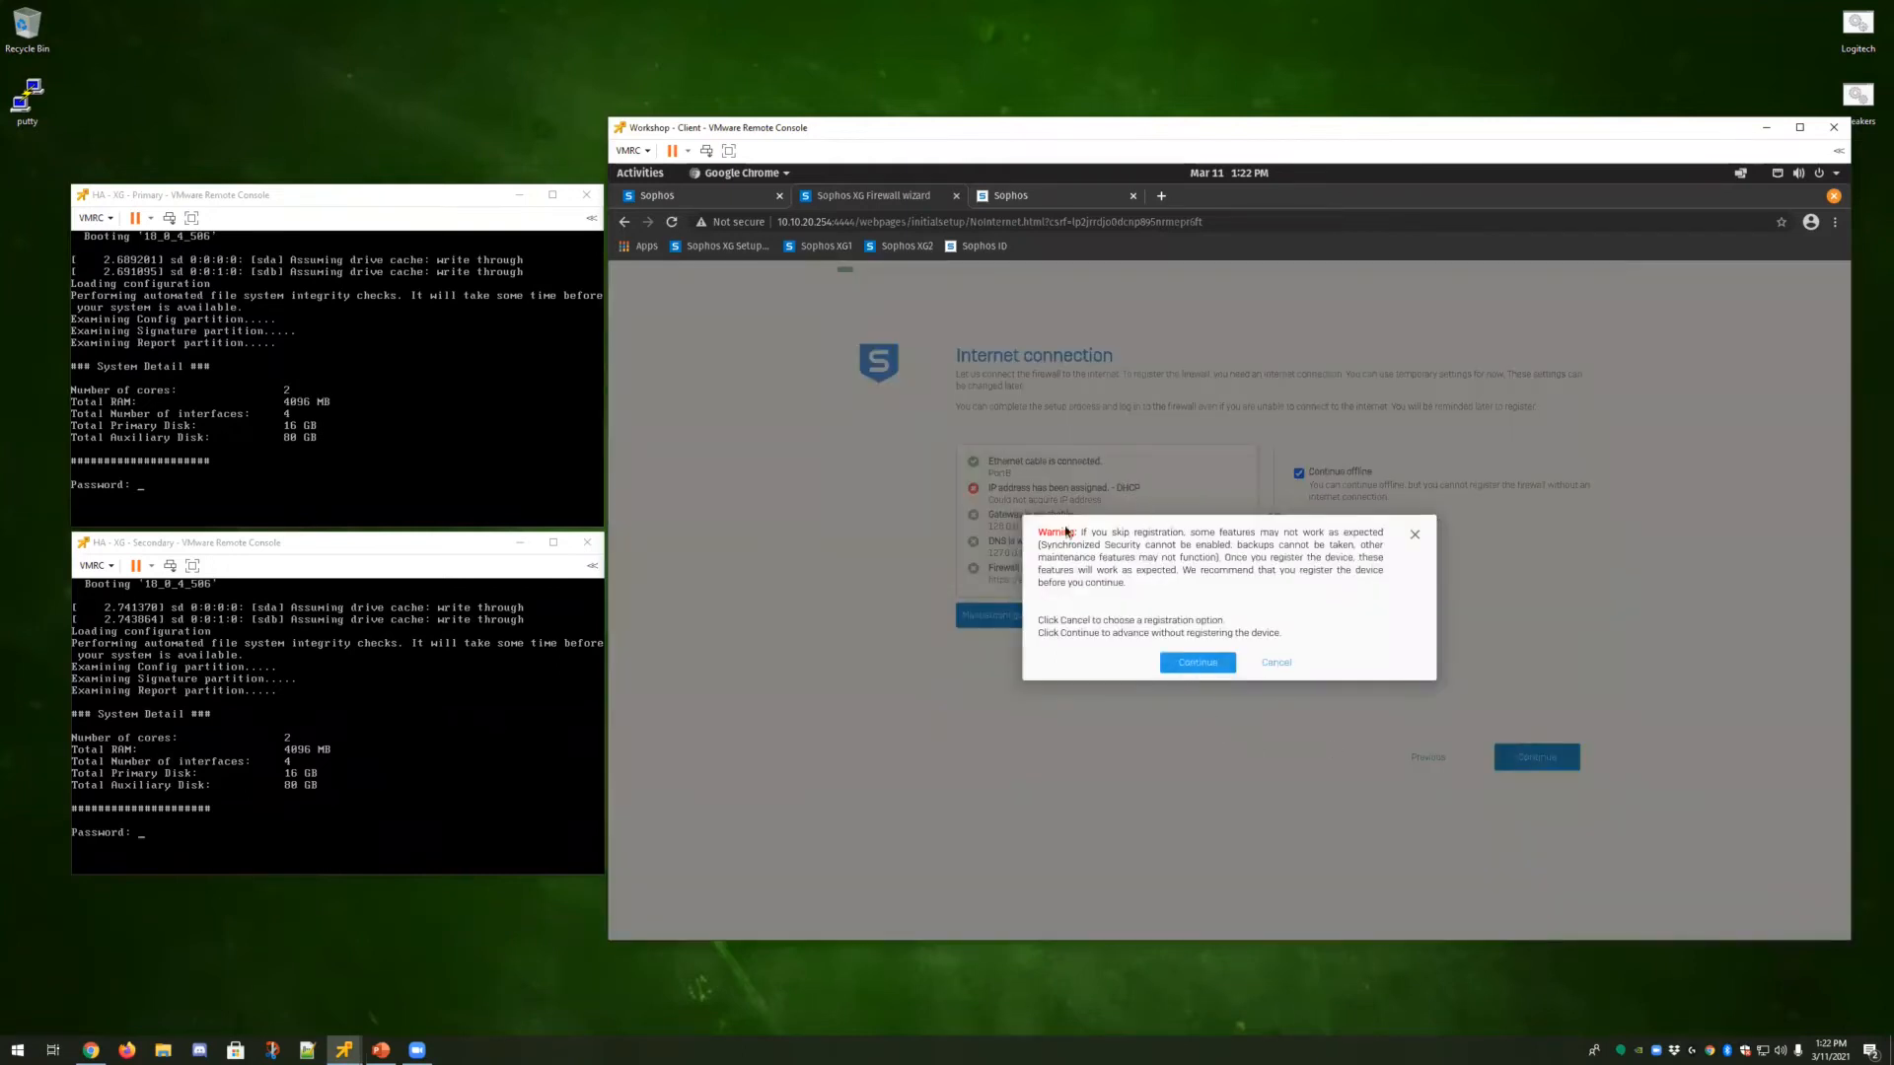
click(1197, 664)
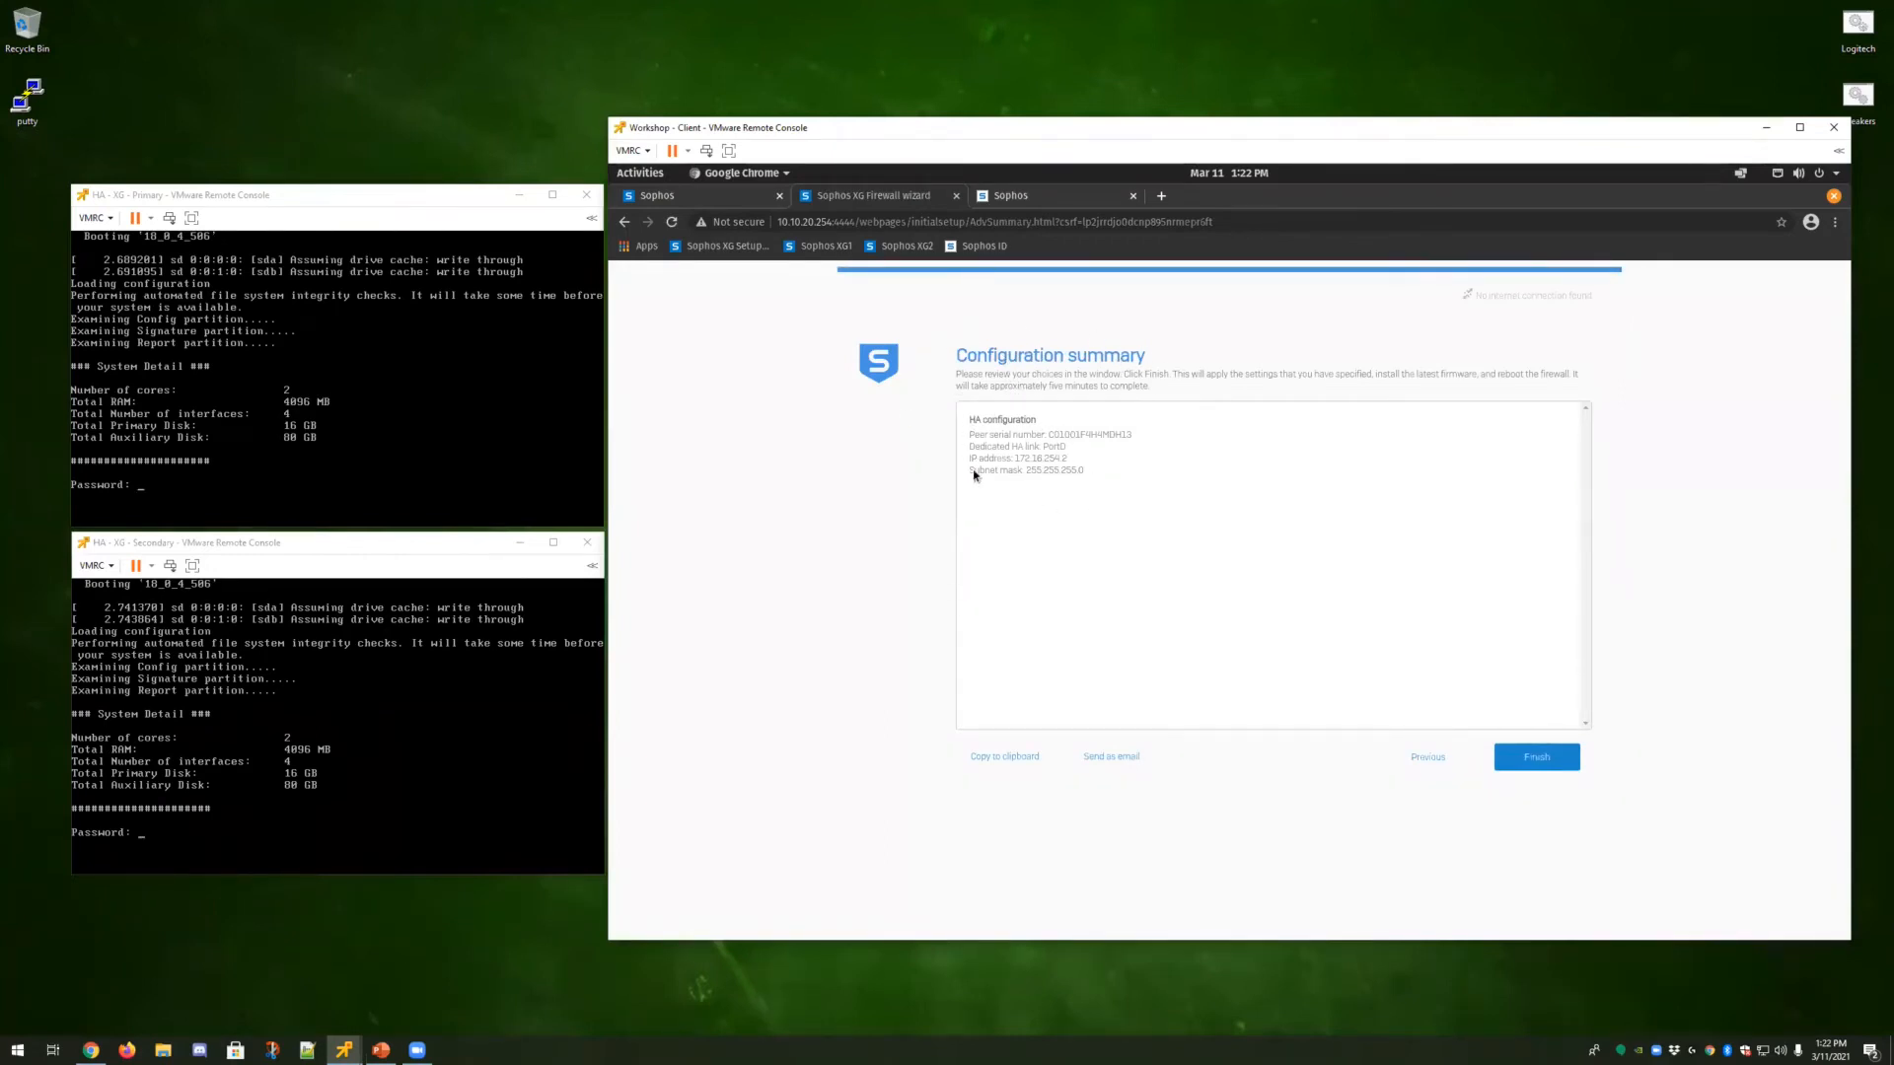
click(1521, 770)
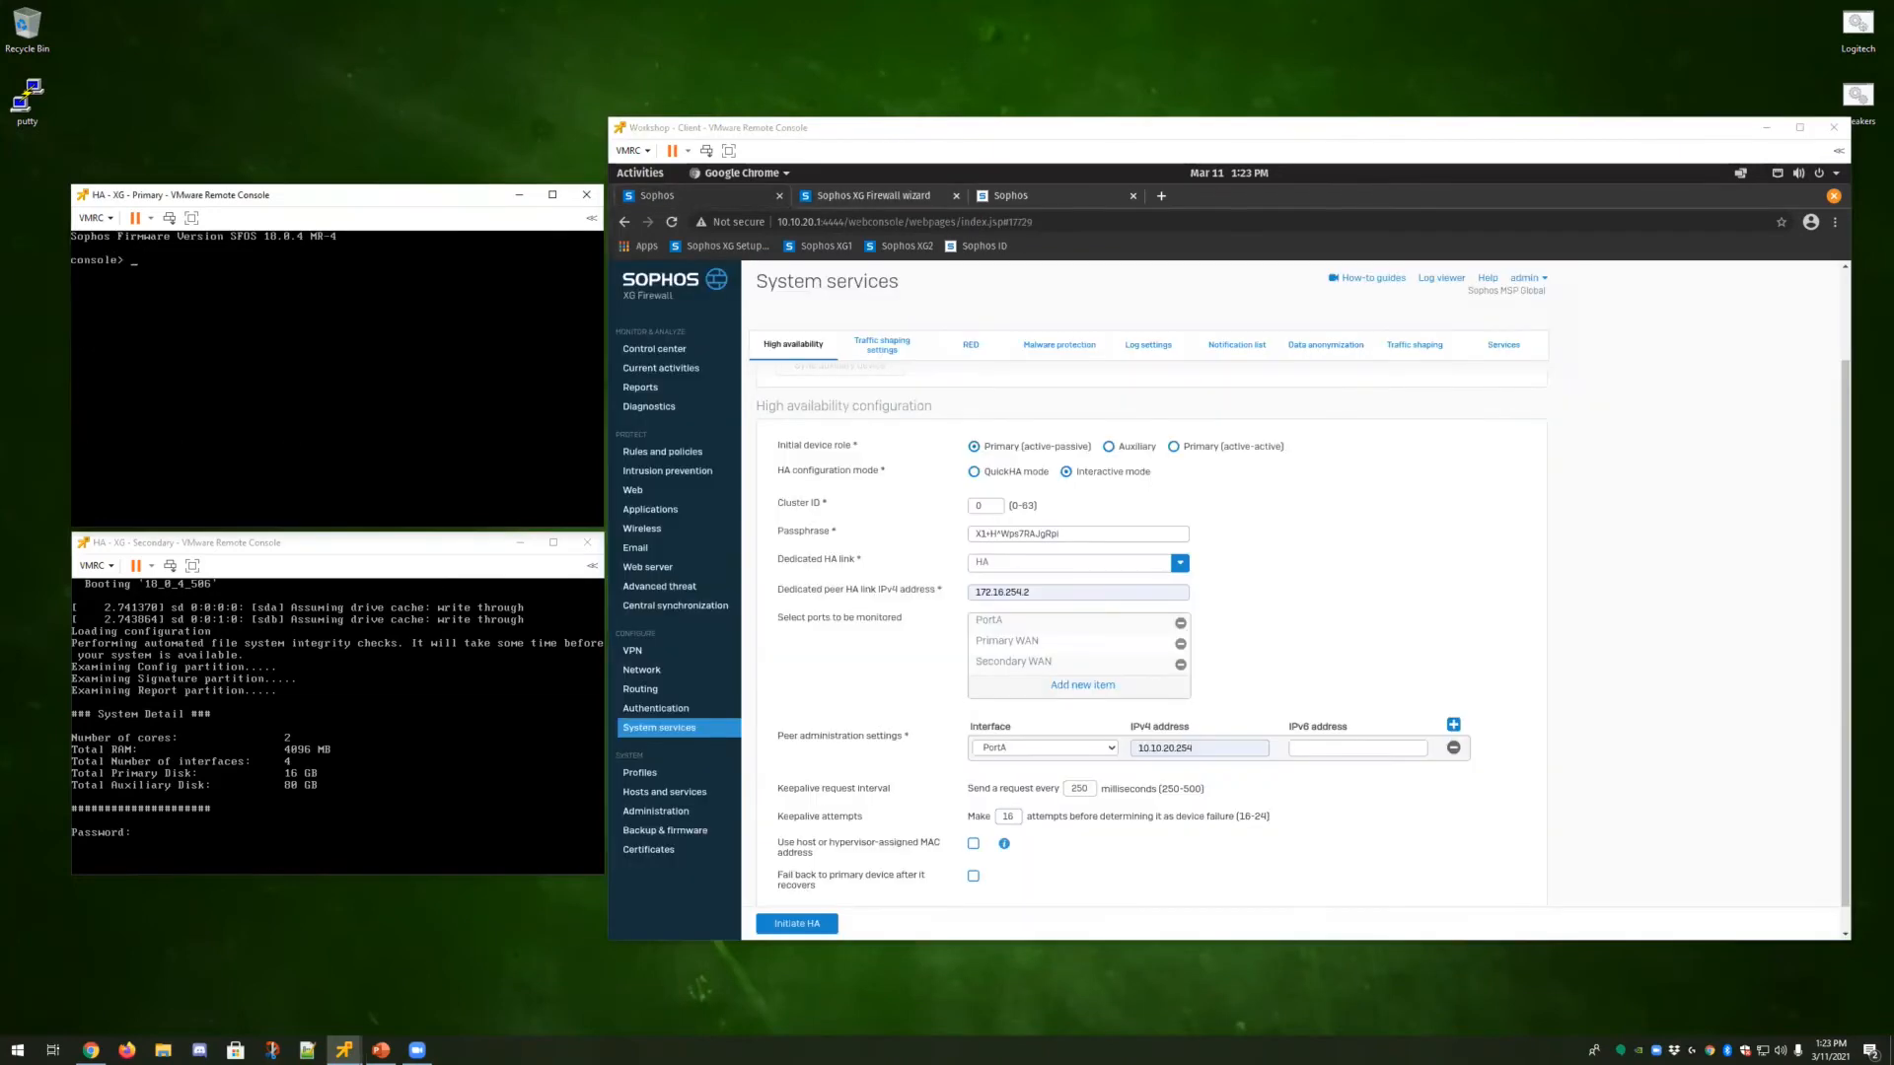
Run system ha show logs on the primary firewall console.
text(system ha show logs)
key(Return)
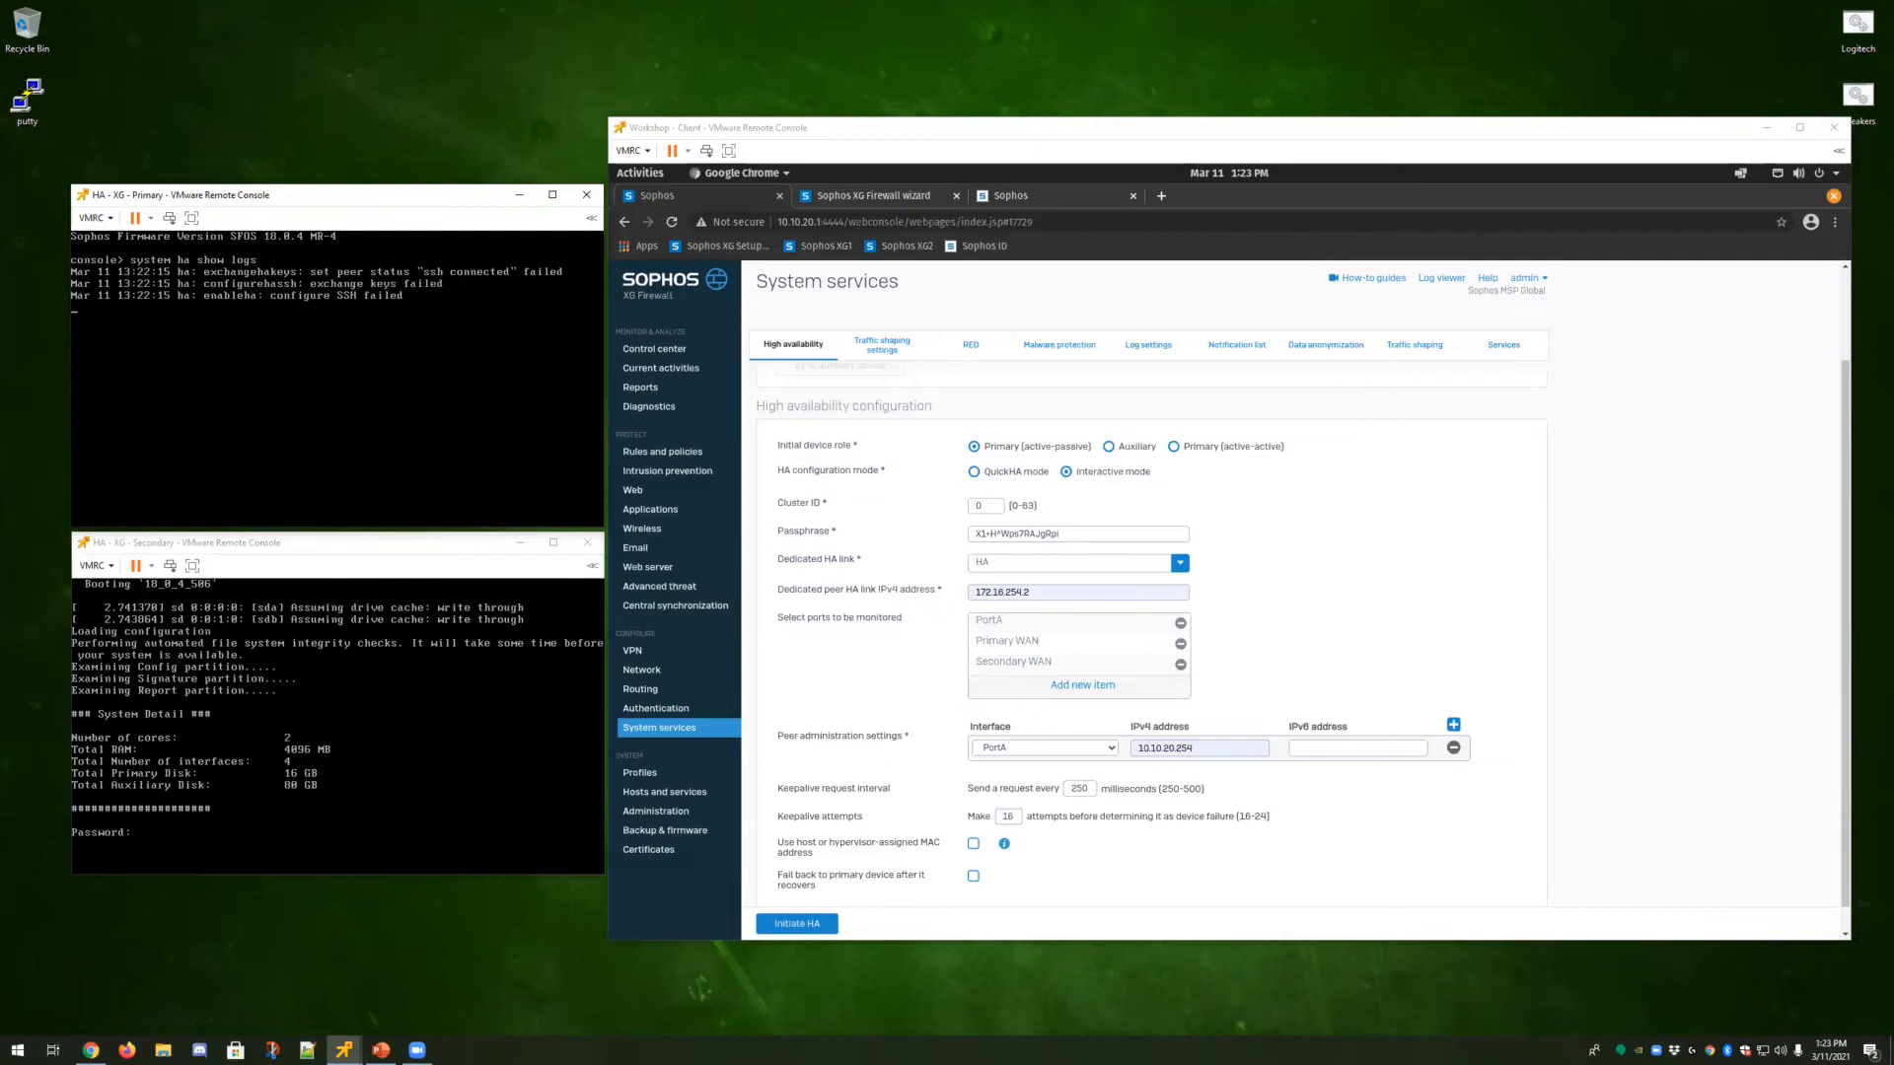
Open the device console on the secondary firewall and run system ha show logs.
click(96, 583)
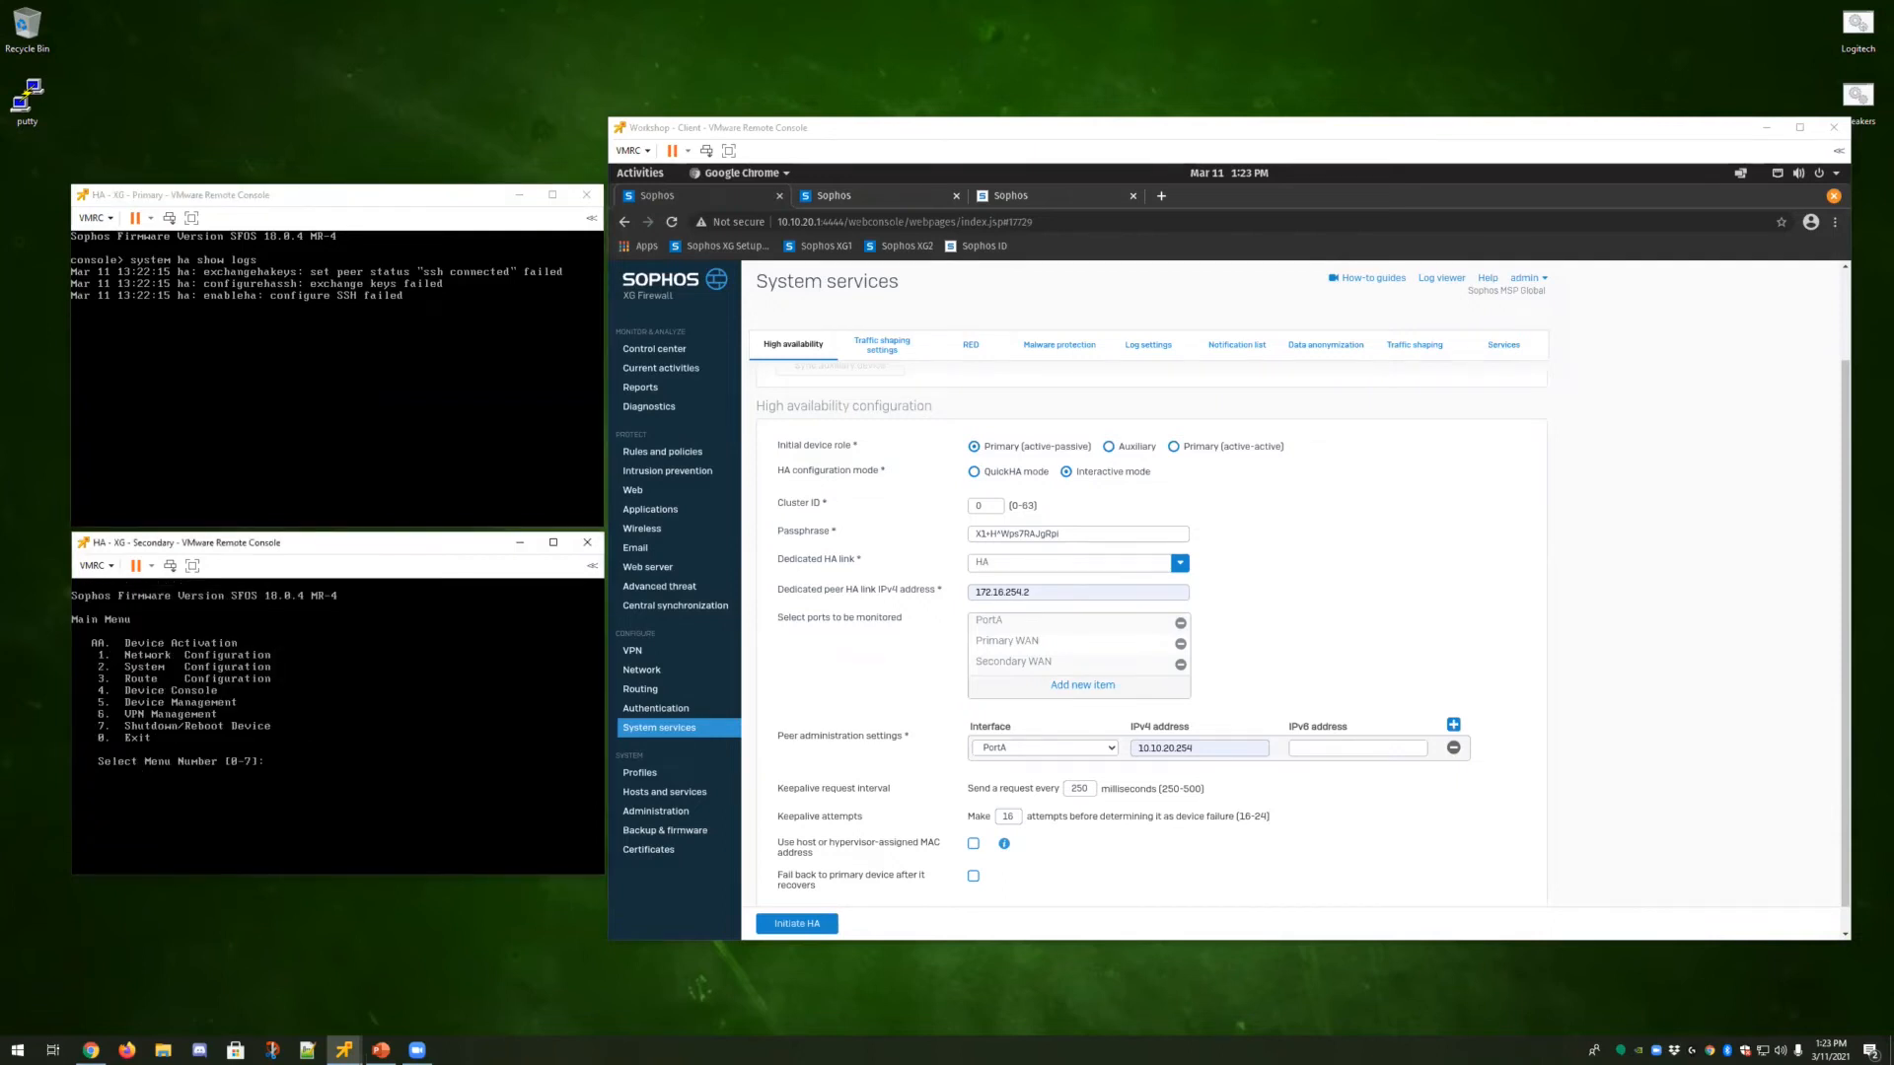
text(4)
key(Return)
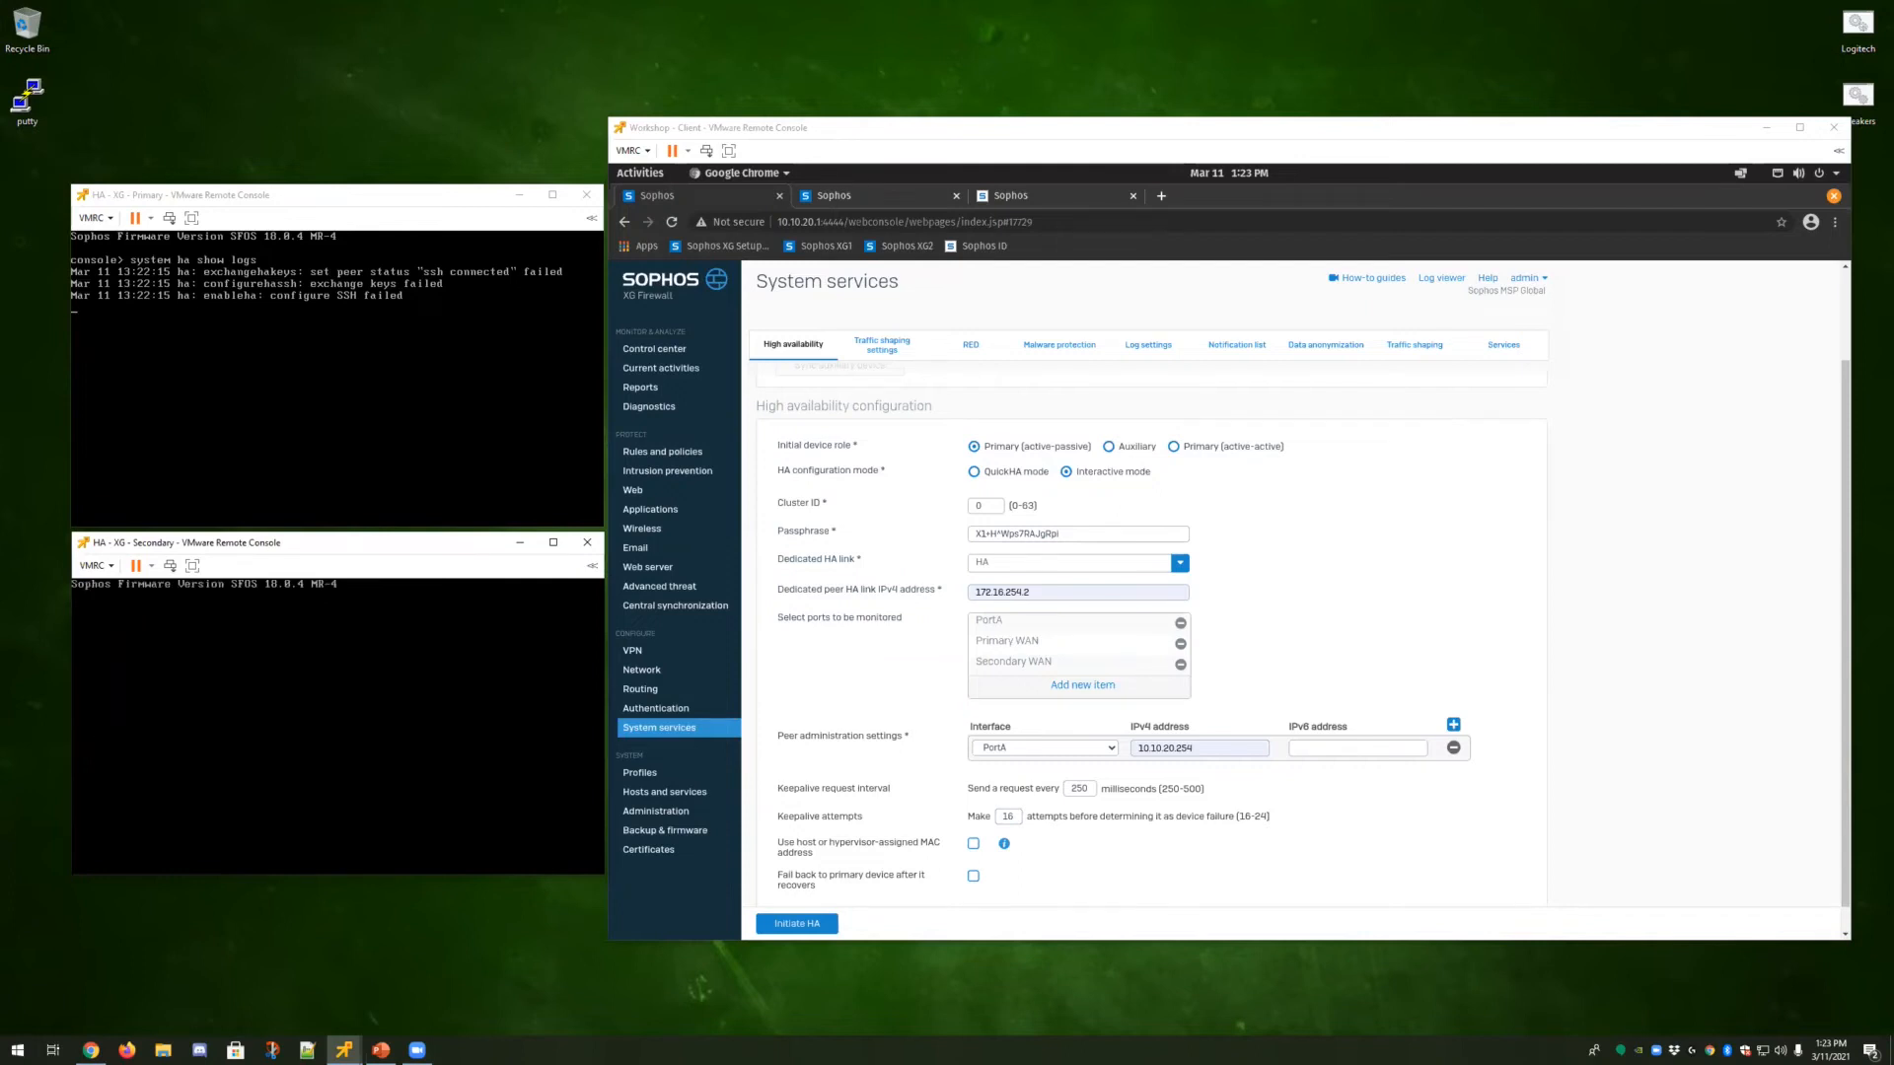
text(system ha show lohgs)
key(BackSpace)
key(BackSpace)
text(gs)
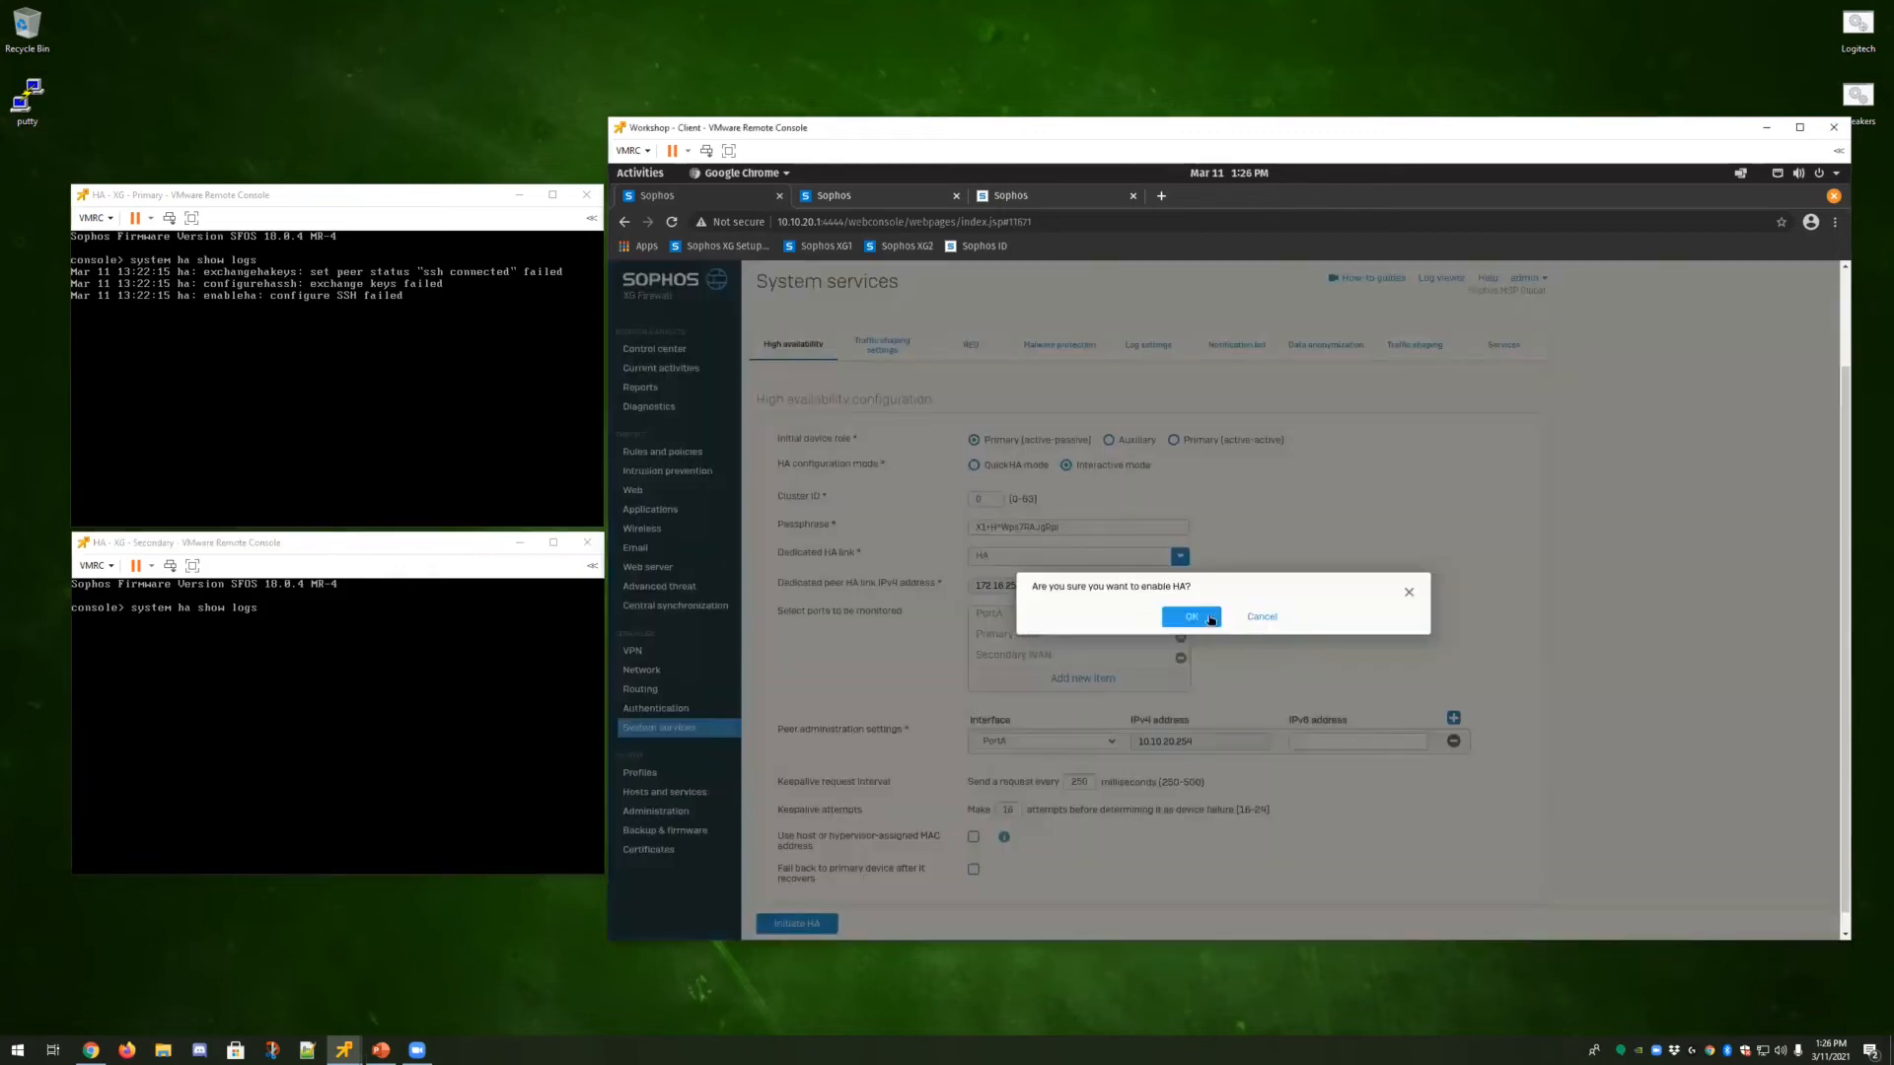
Review the HA status page and the continuous ping running in the terminal.
click(1199, 622)
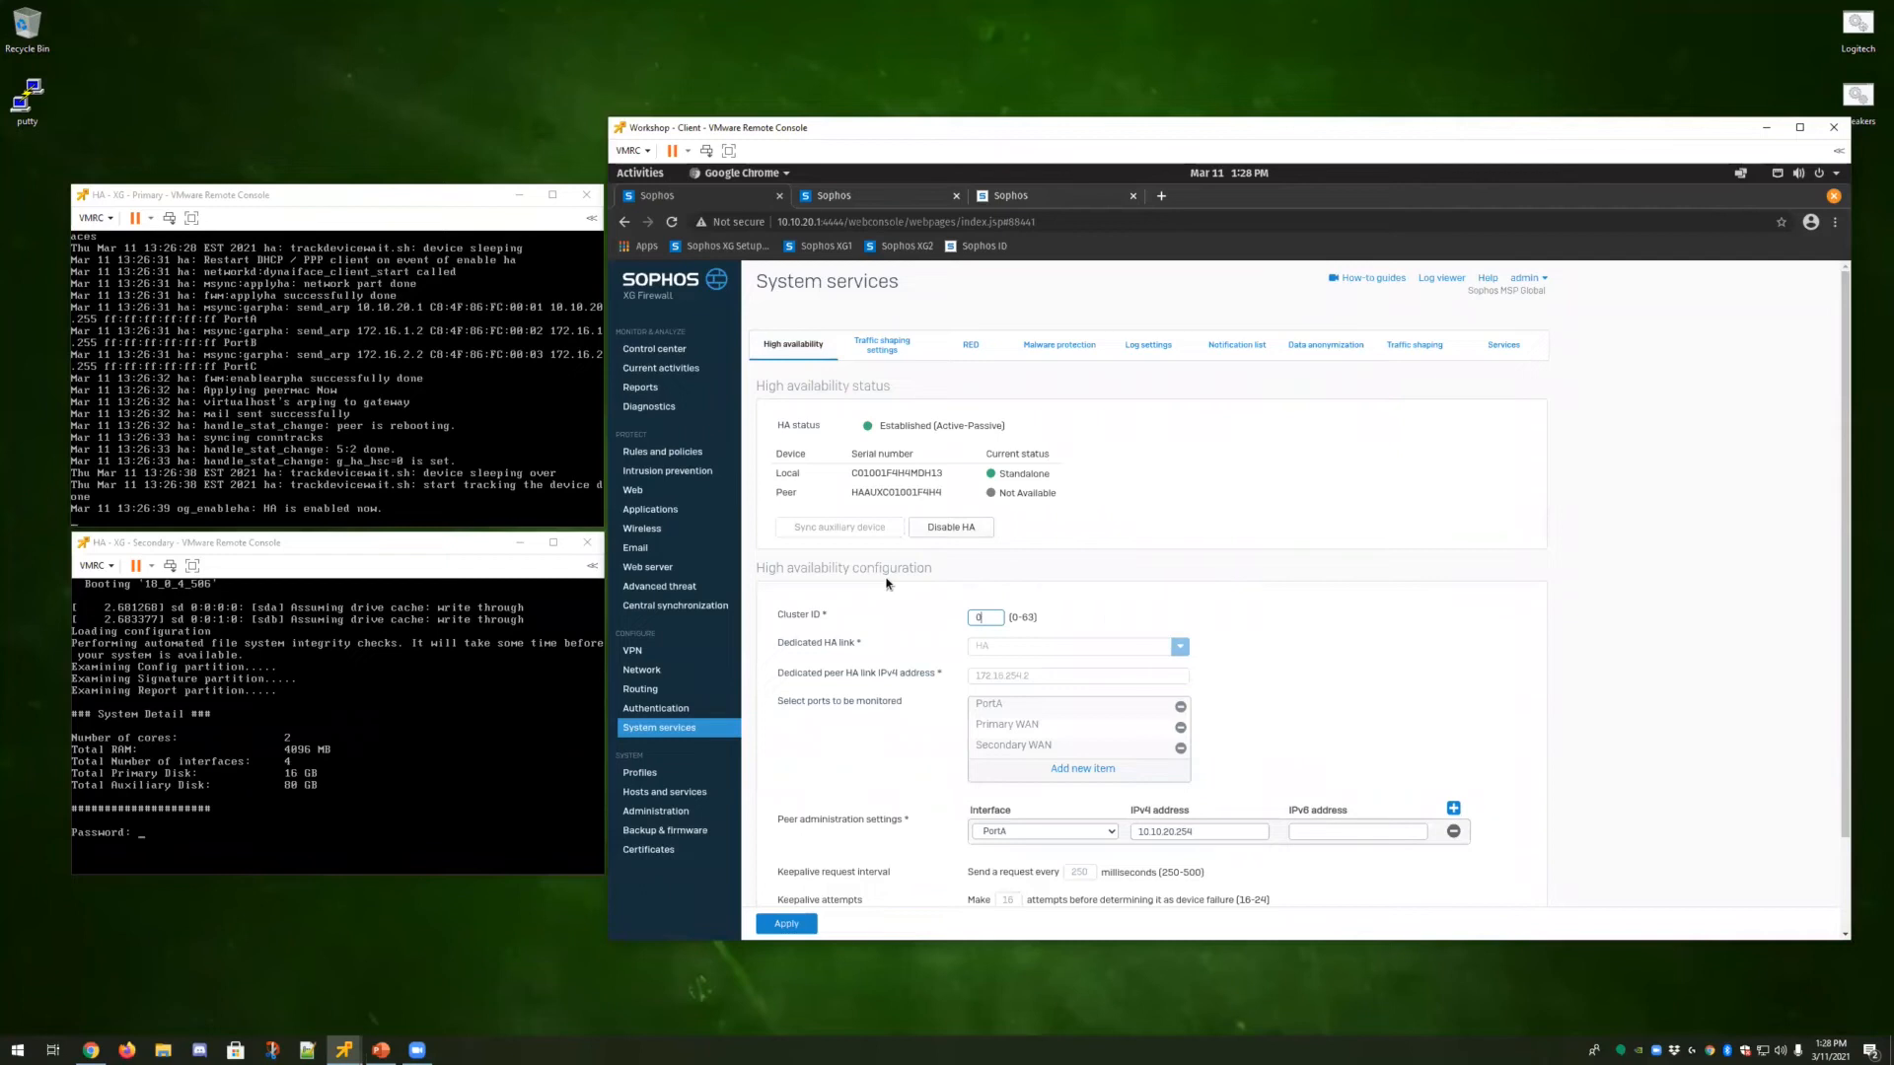
click(652, 179)
click(1420, 730)
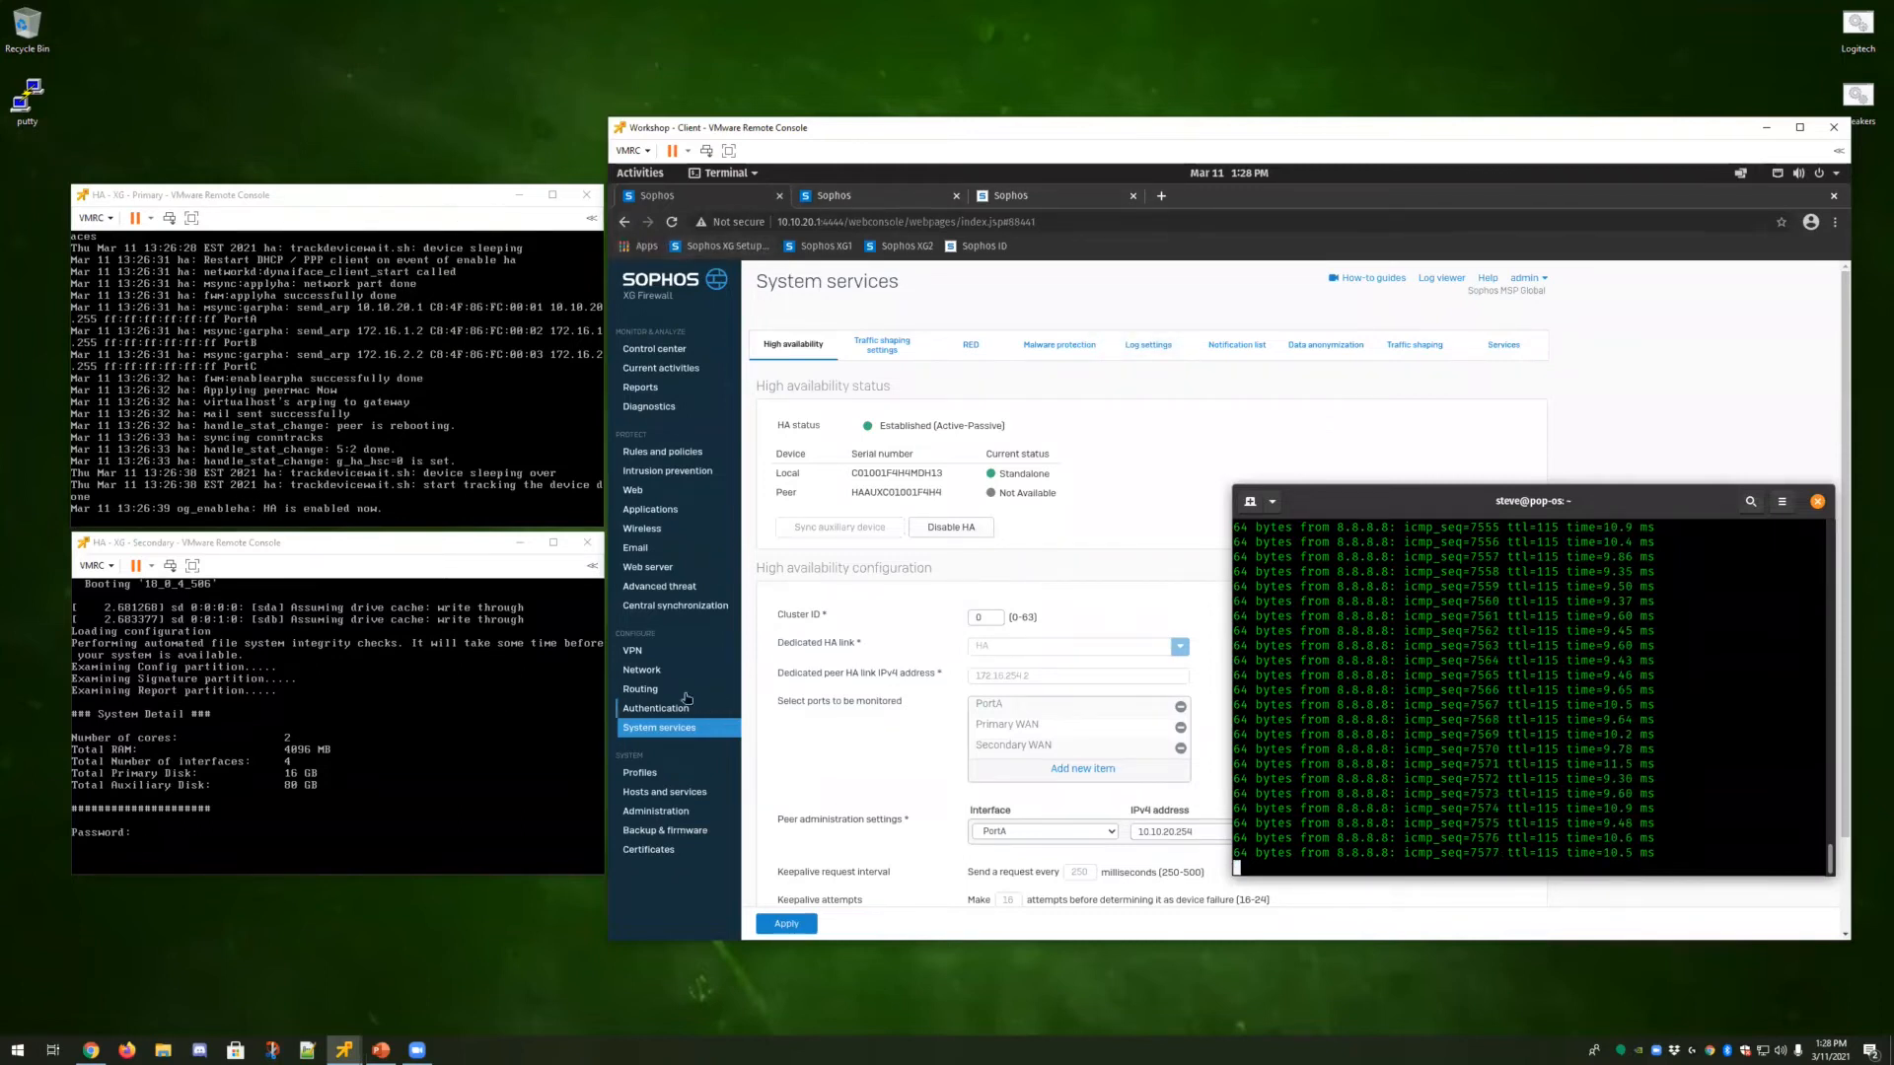
click(1175, 410)
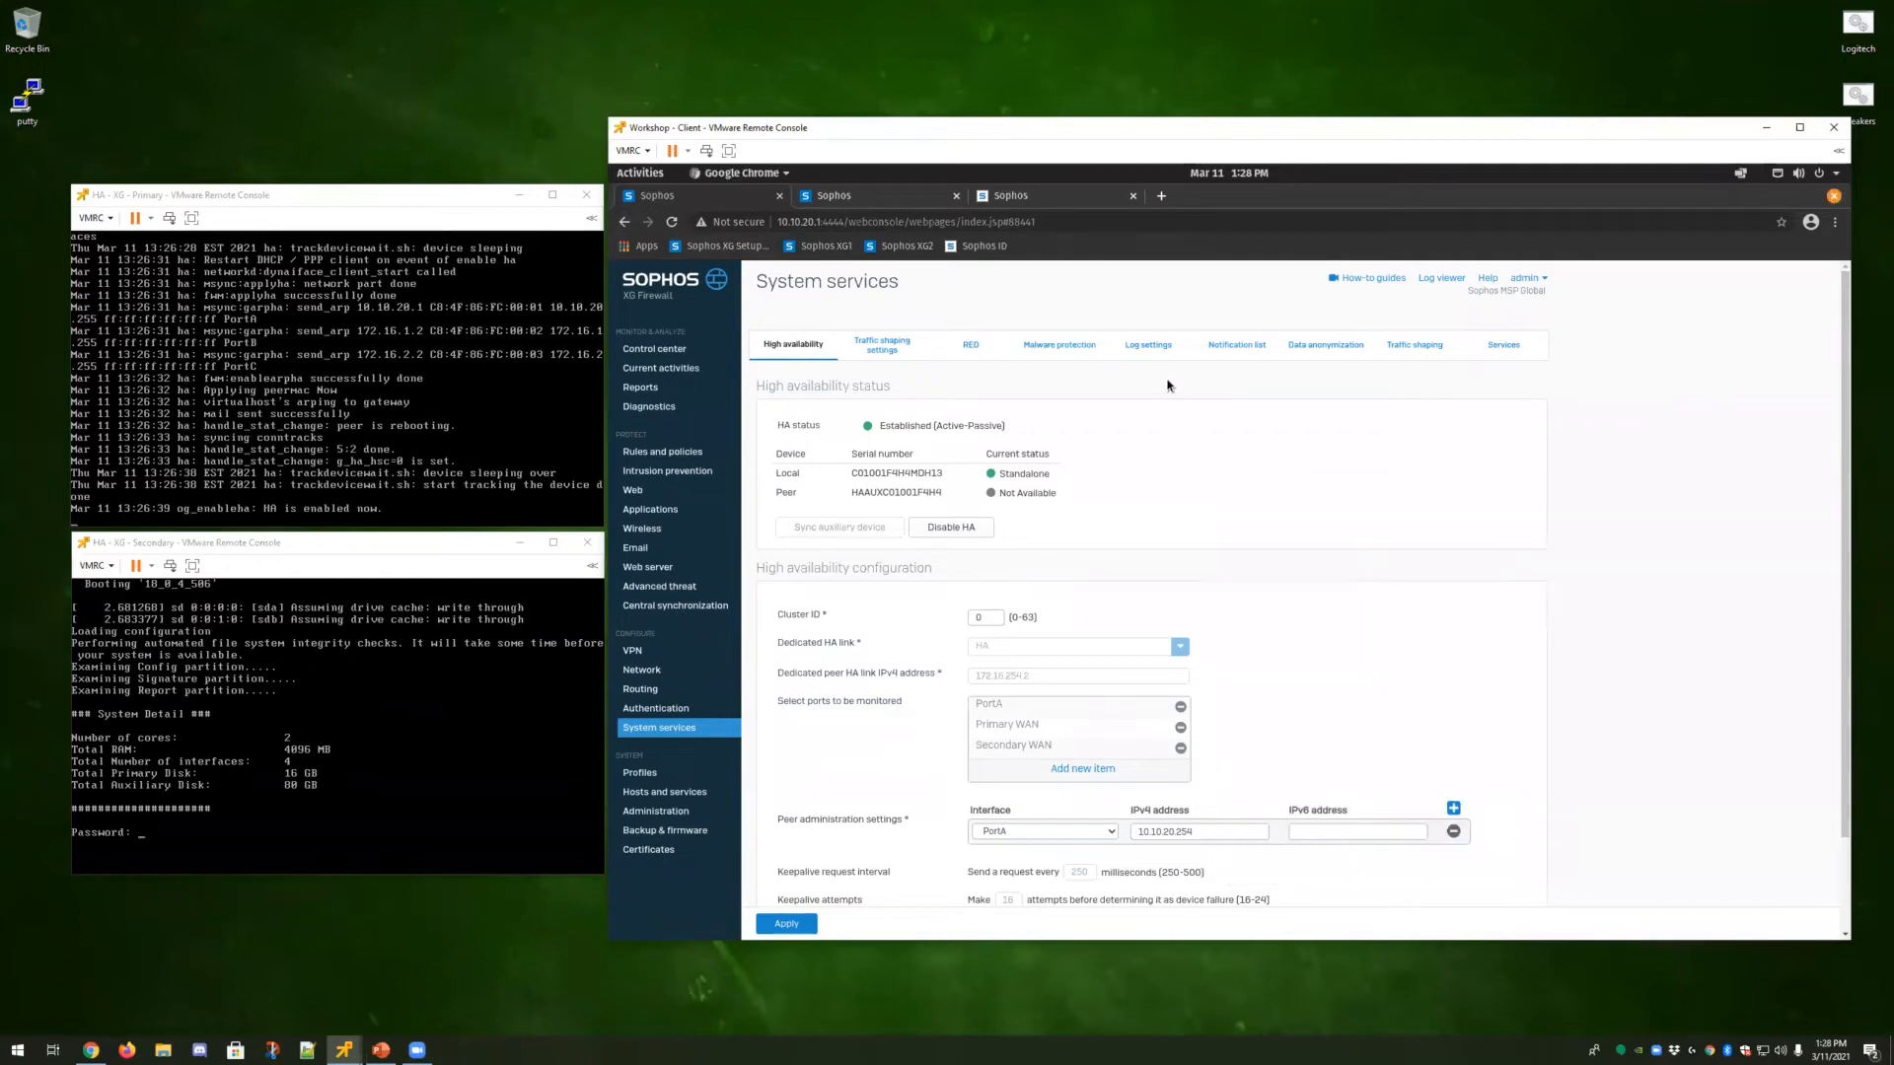
Reopen the secondary console's device console, show its HA logs, and refresh the High availability page.
click(407, 813)
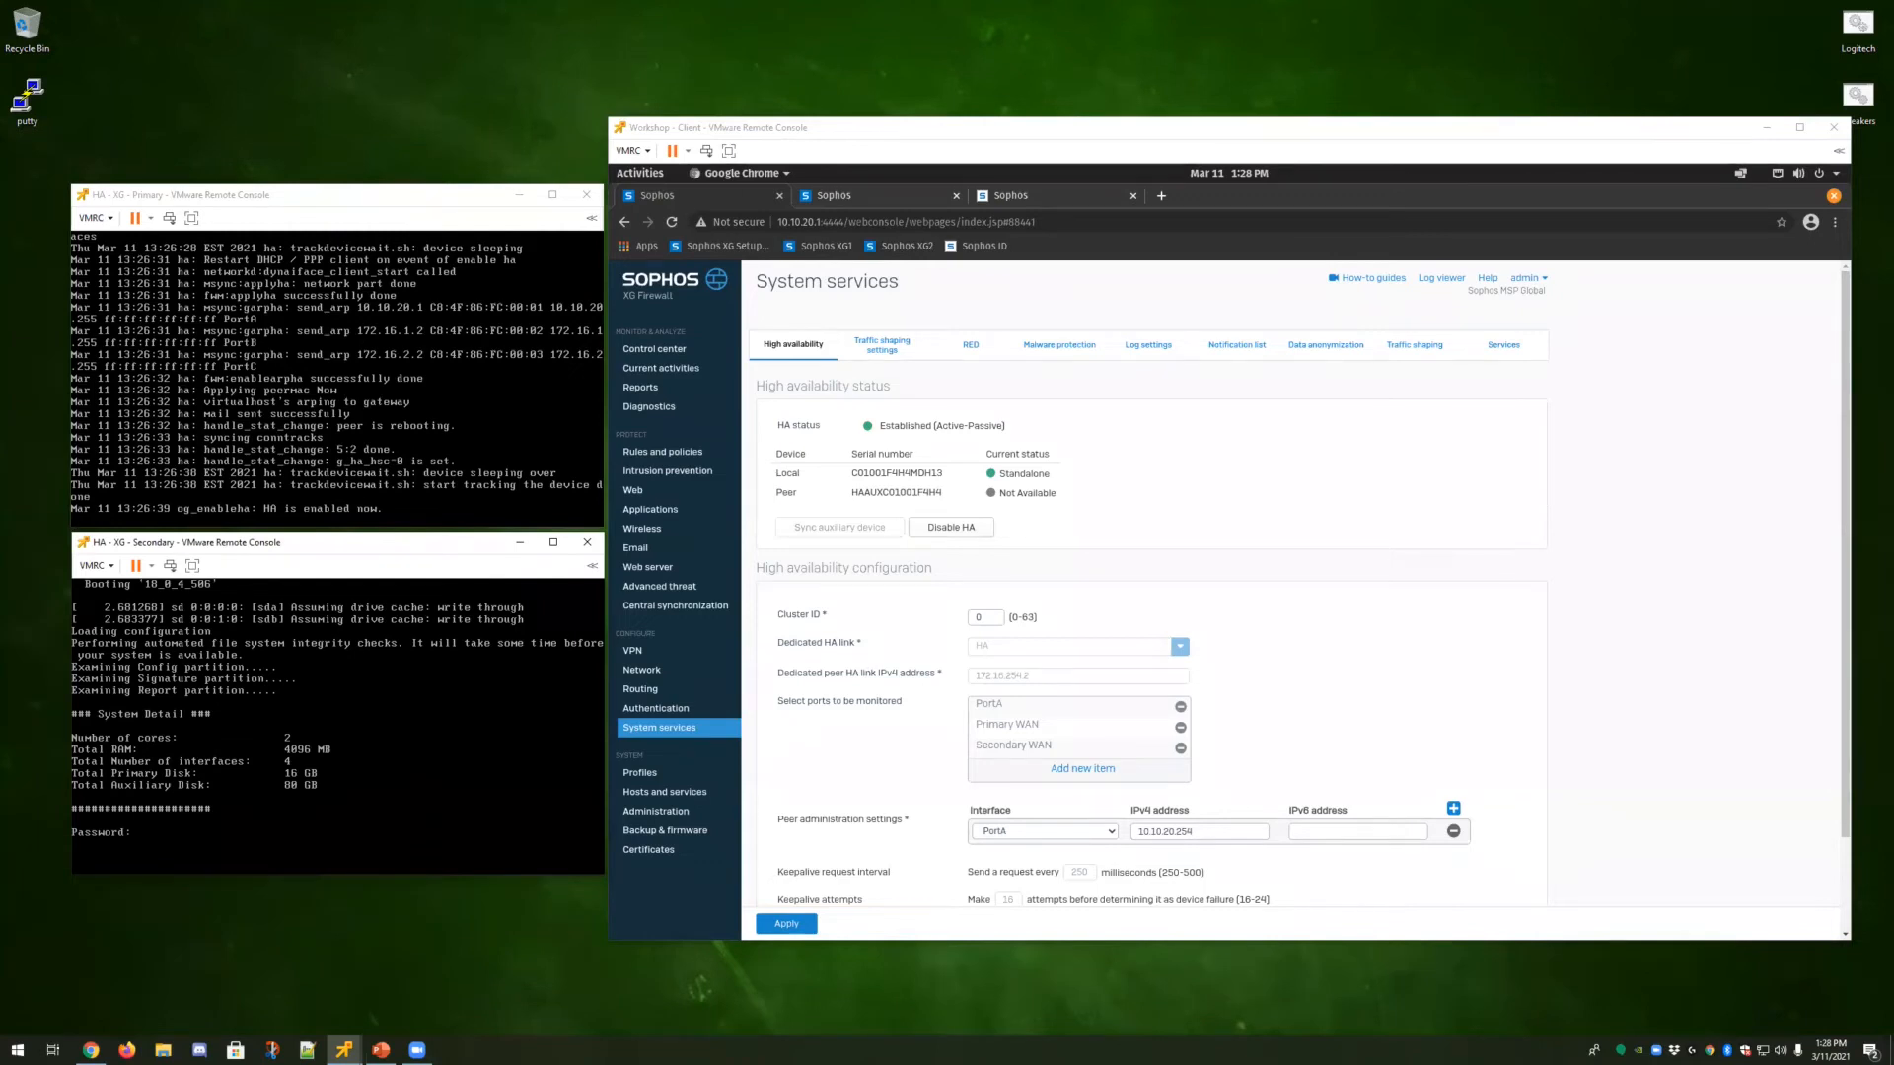
key(Return)
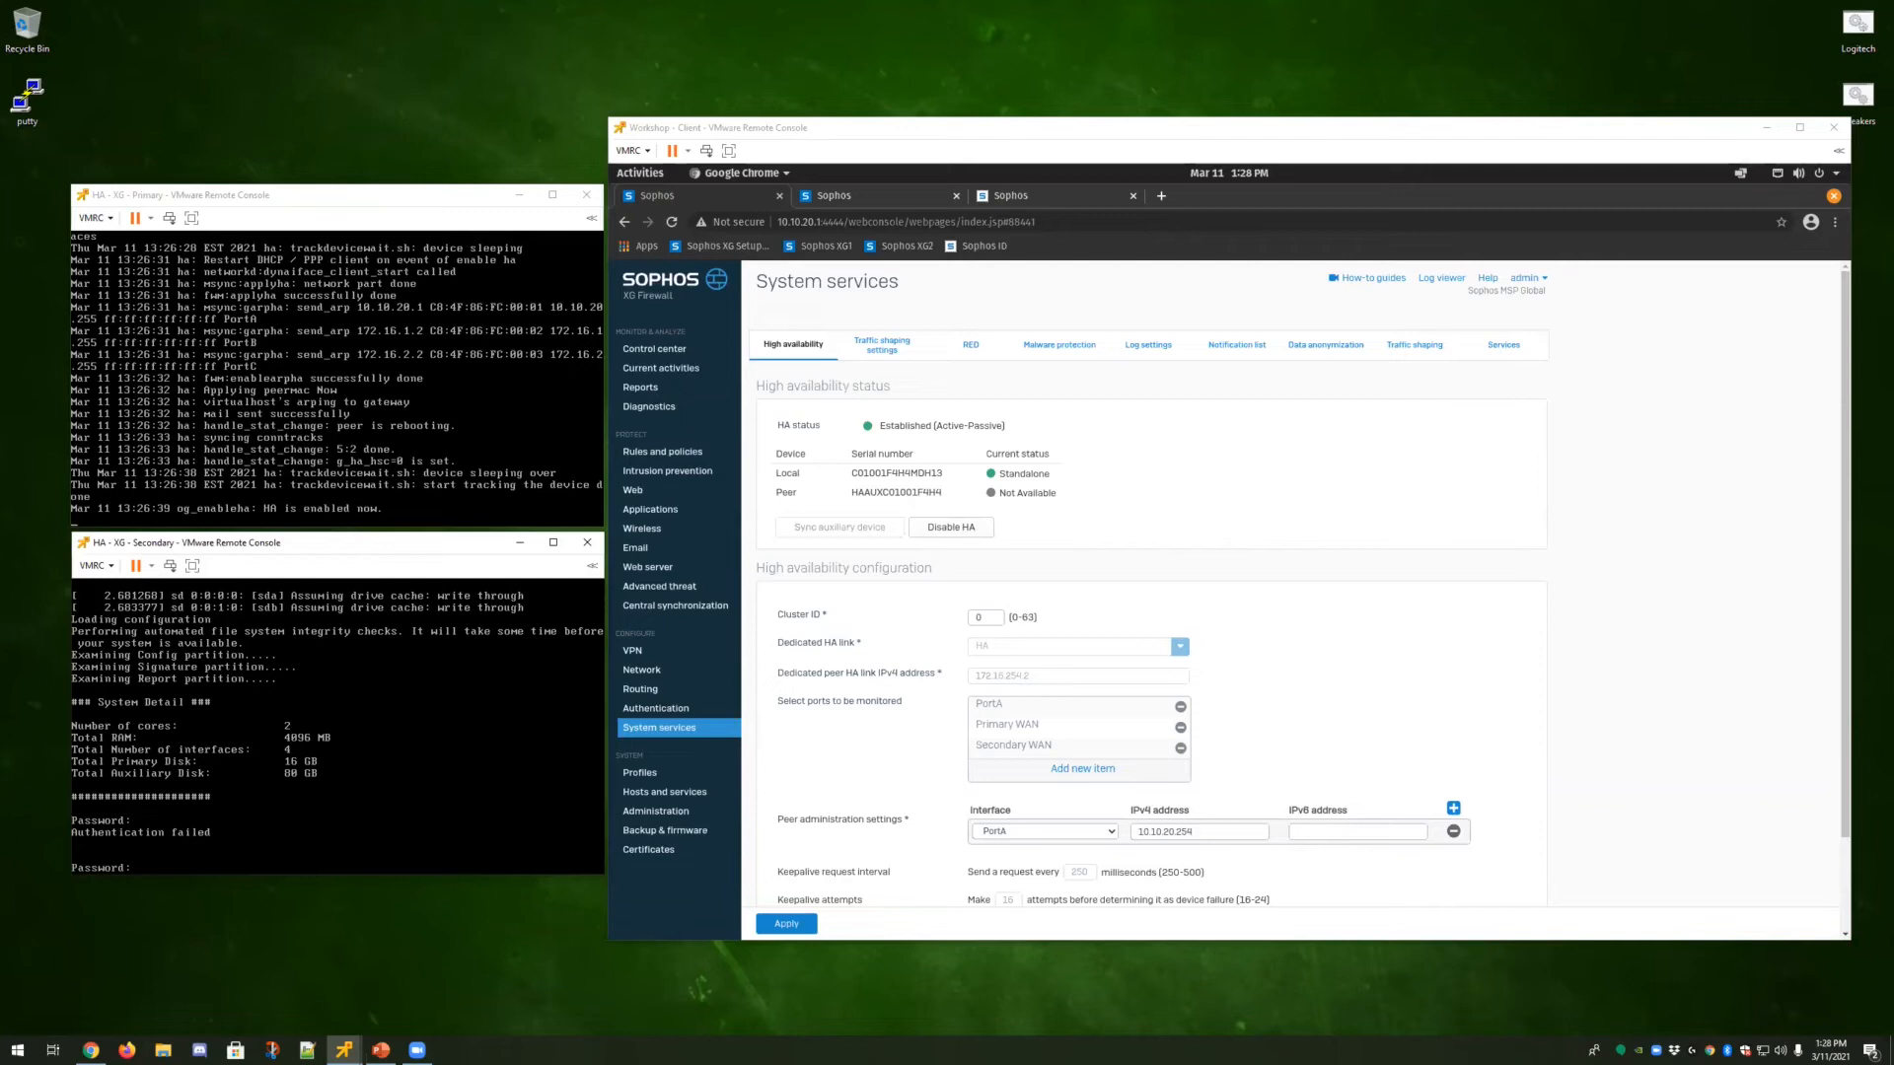
key(Return)
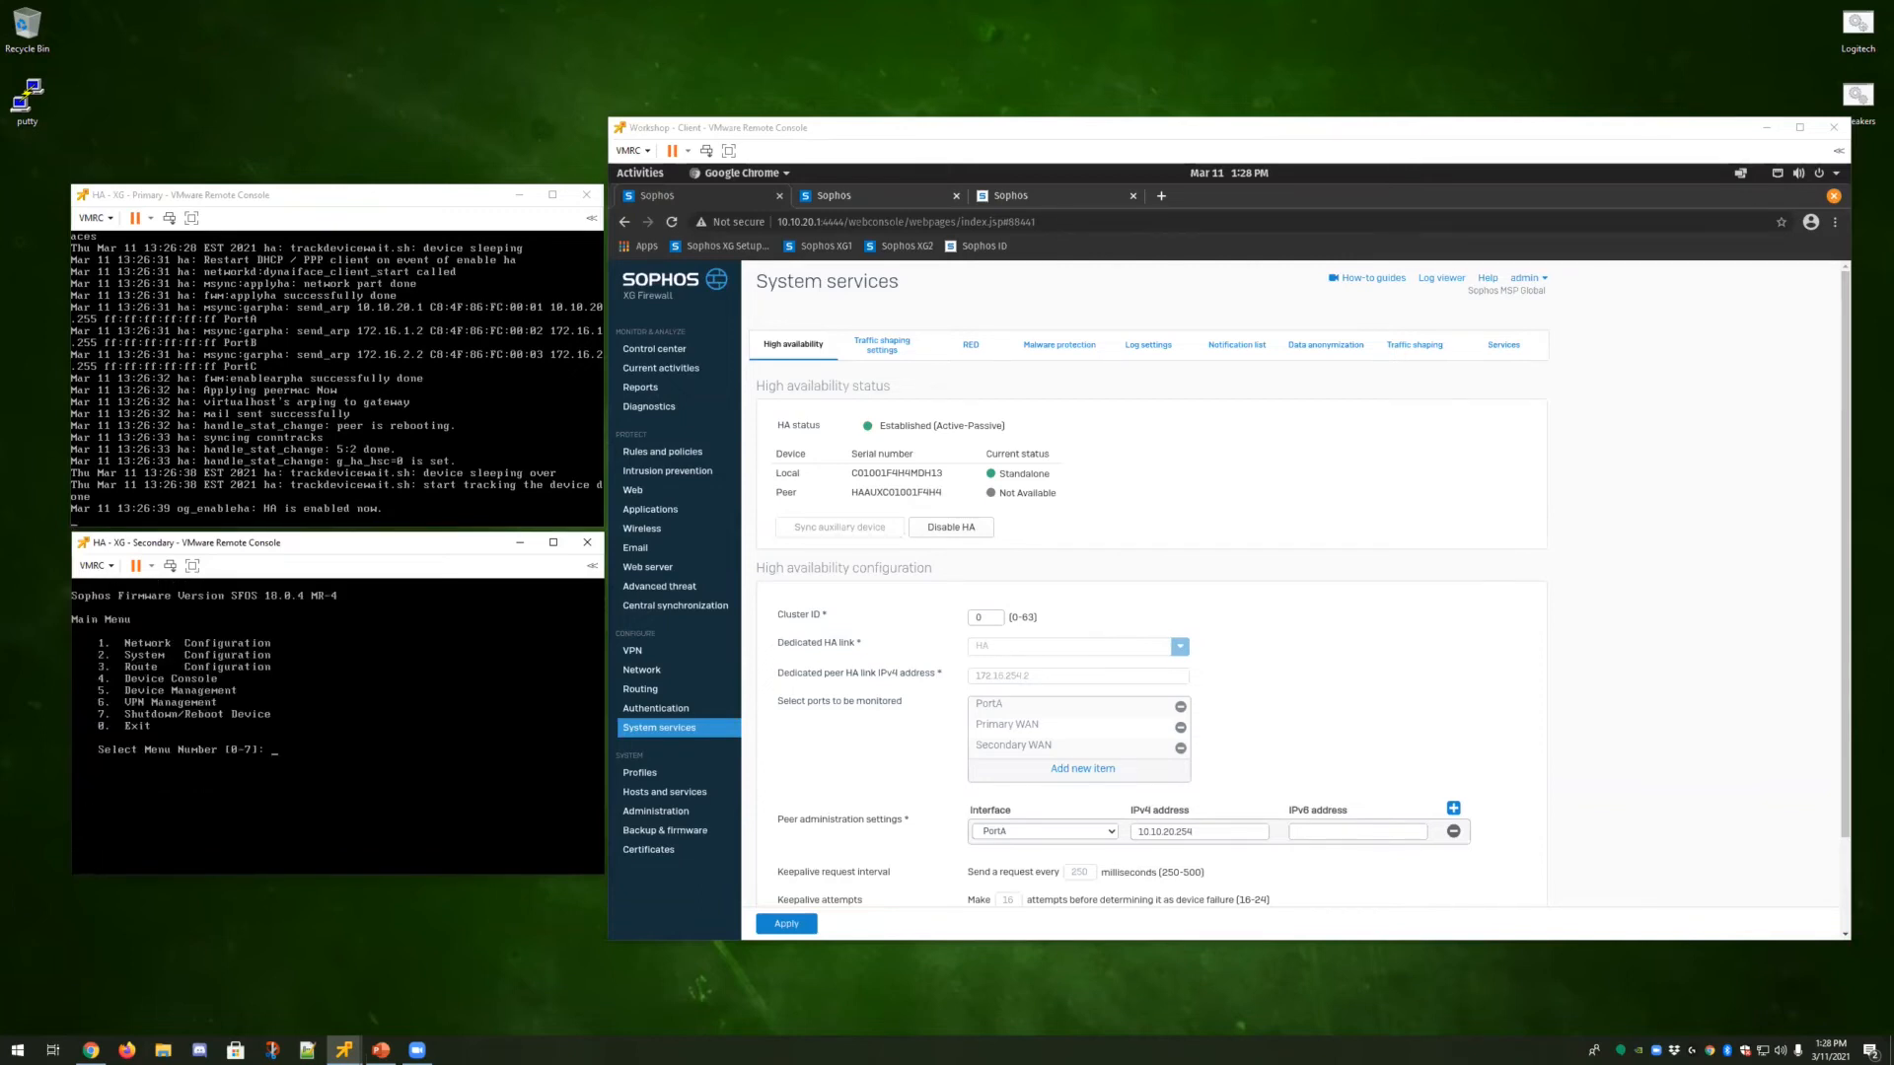
key(Return)
text(systrem ha shjoow logs)
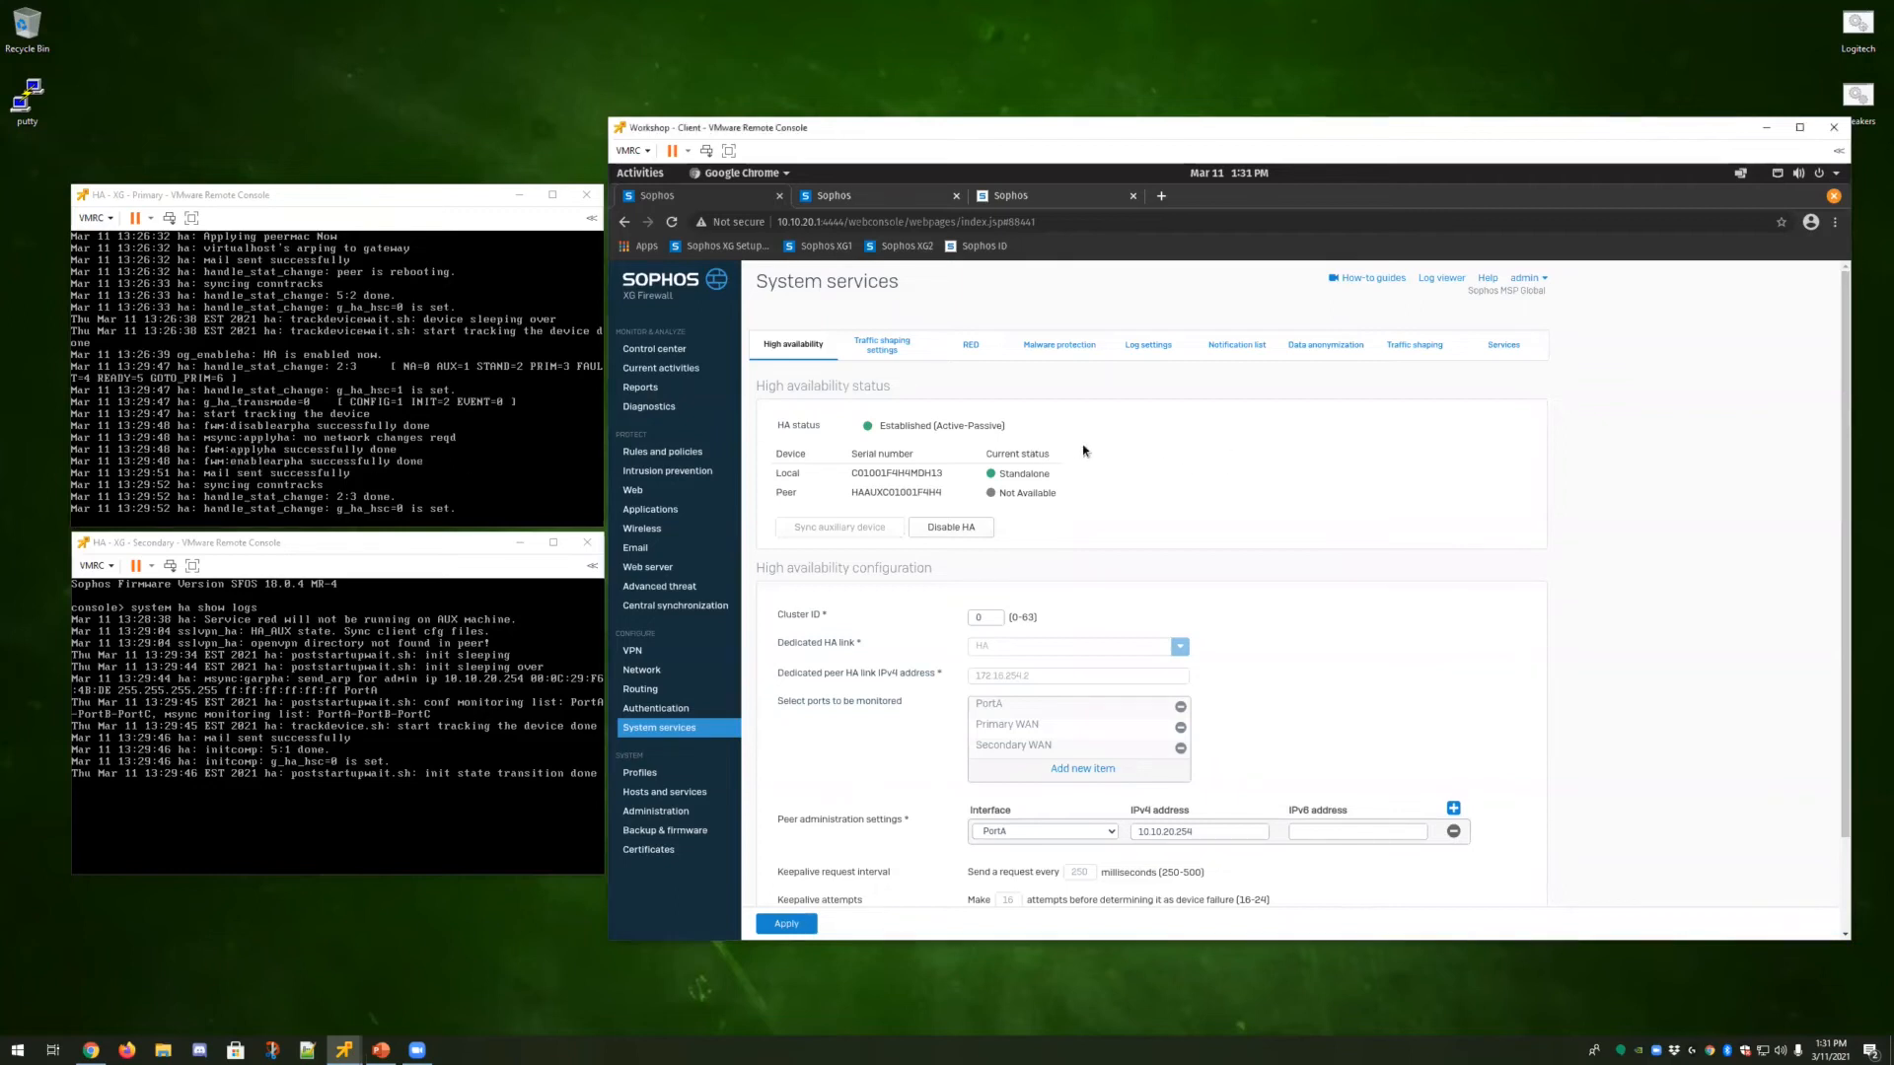
click(807, 347)
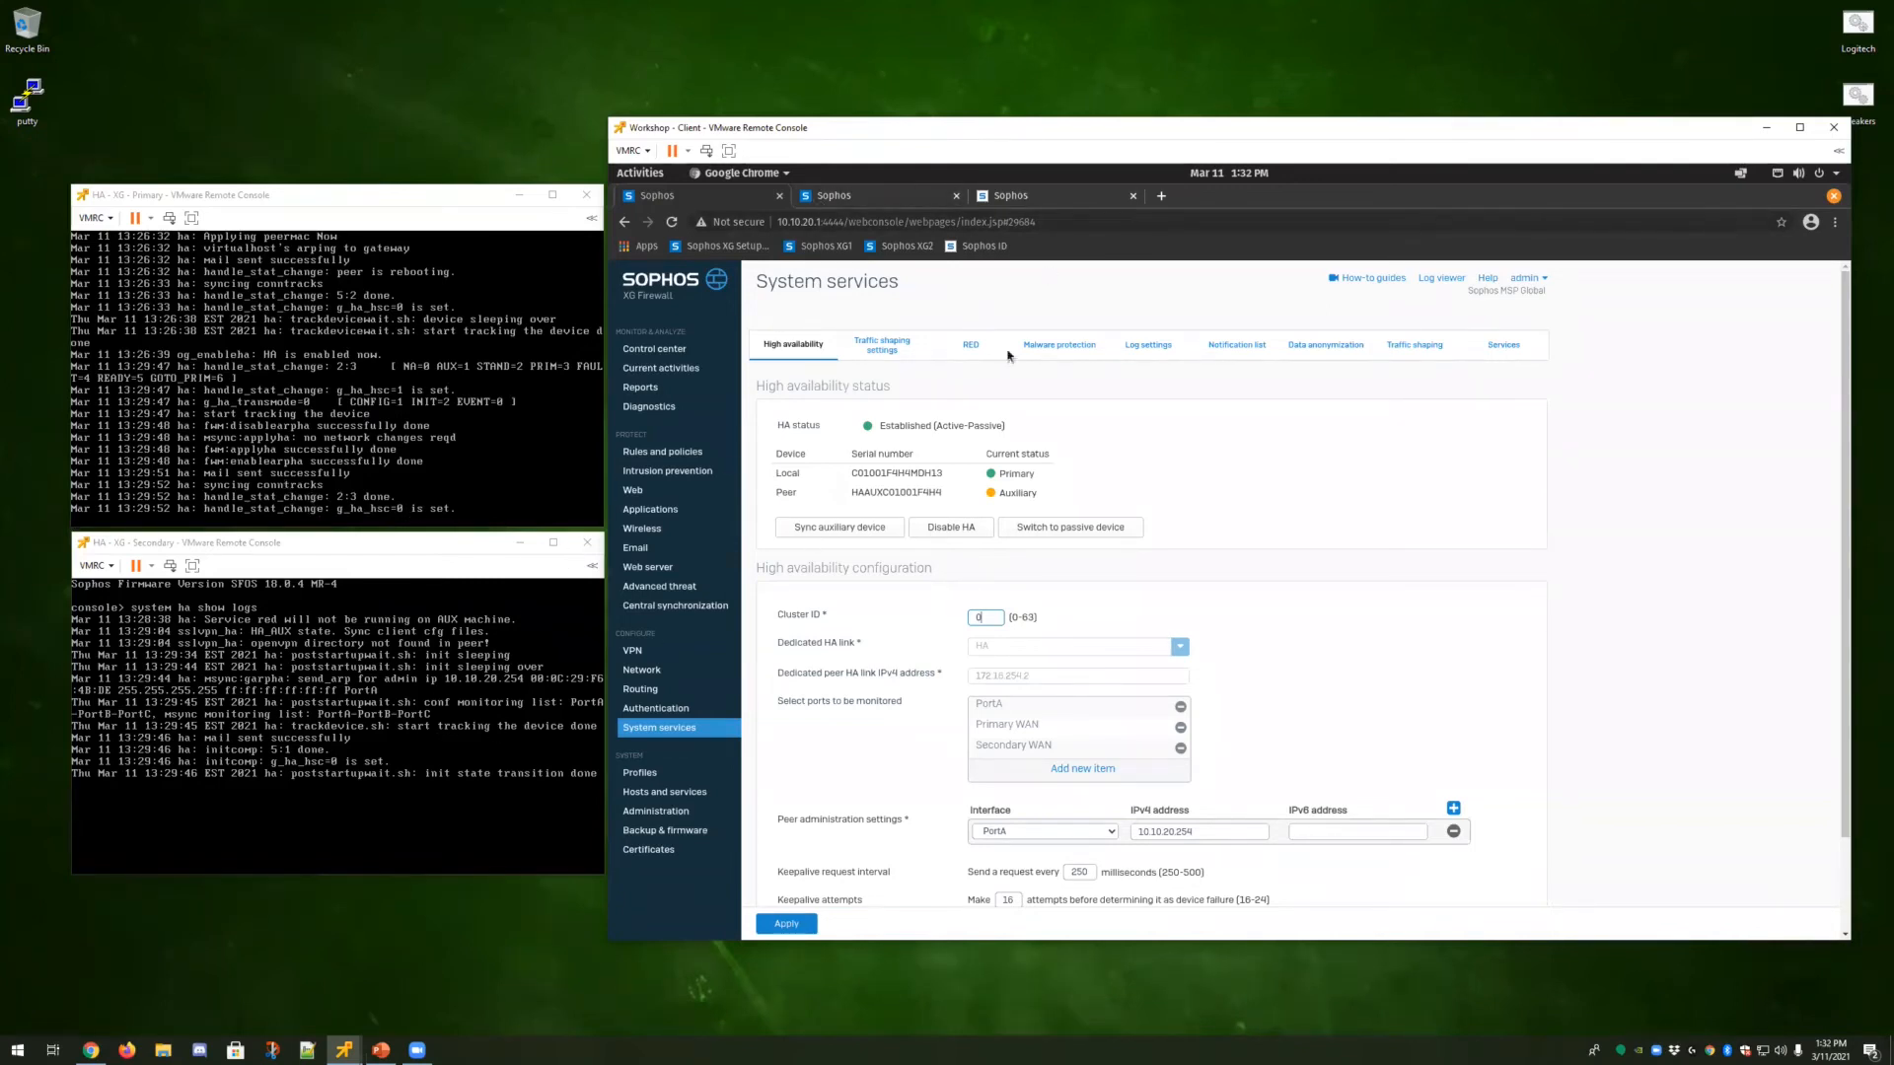
Run system ha show details on the primary firewall console.
click(337, 394)
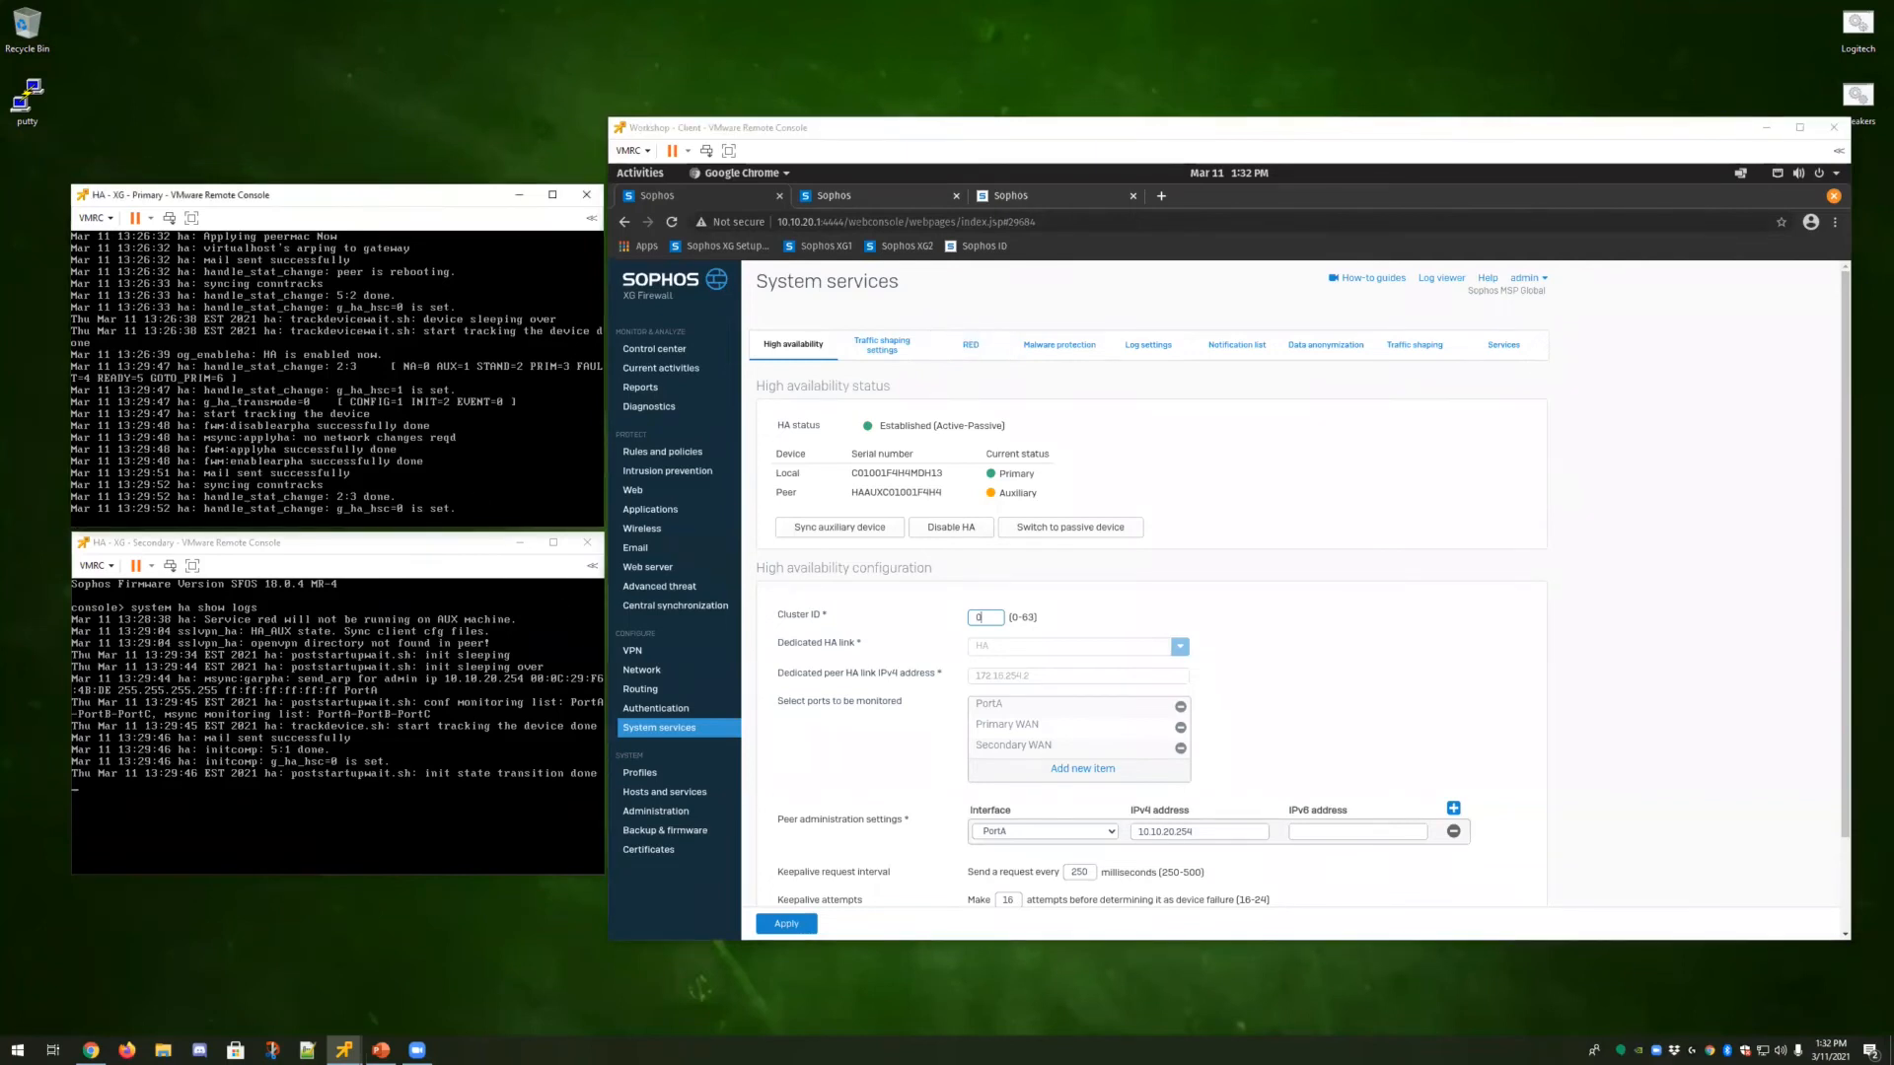
key(ctrl+c)
text(system ha show details)
key(Return)
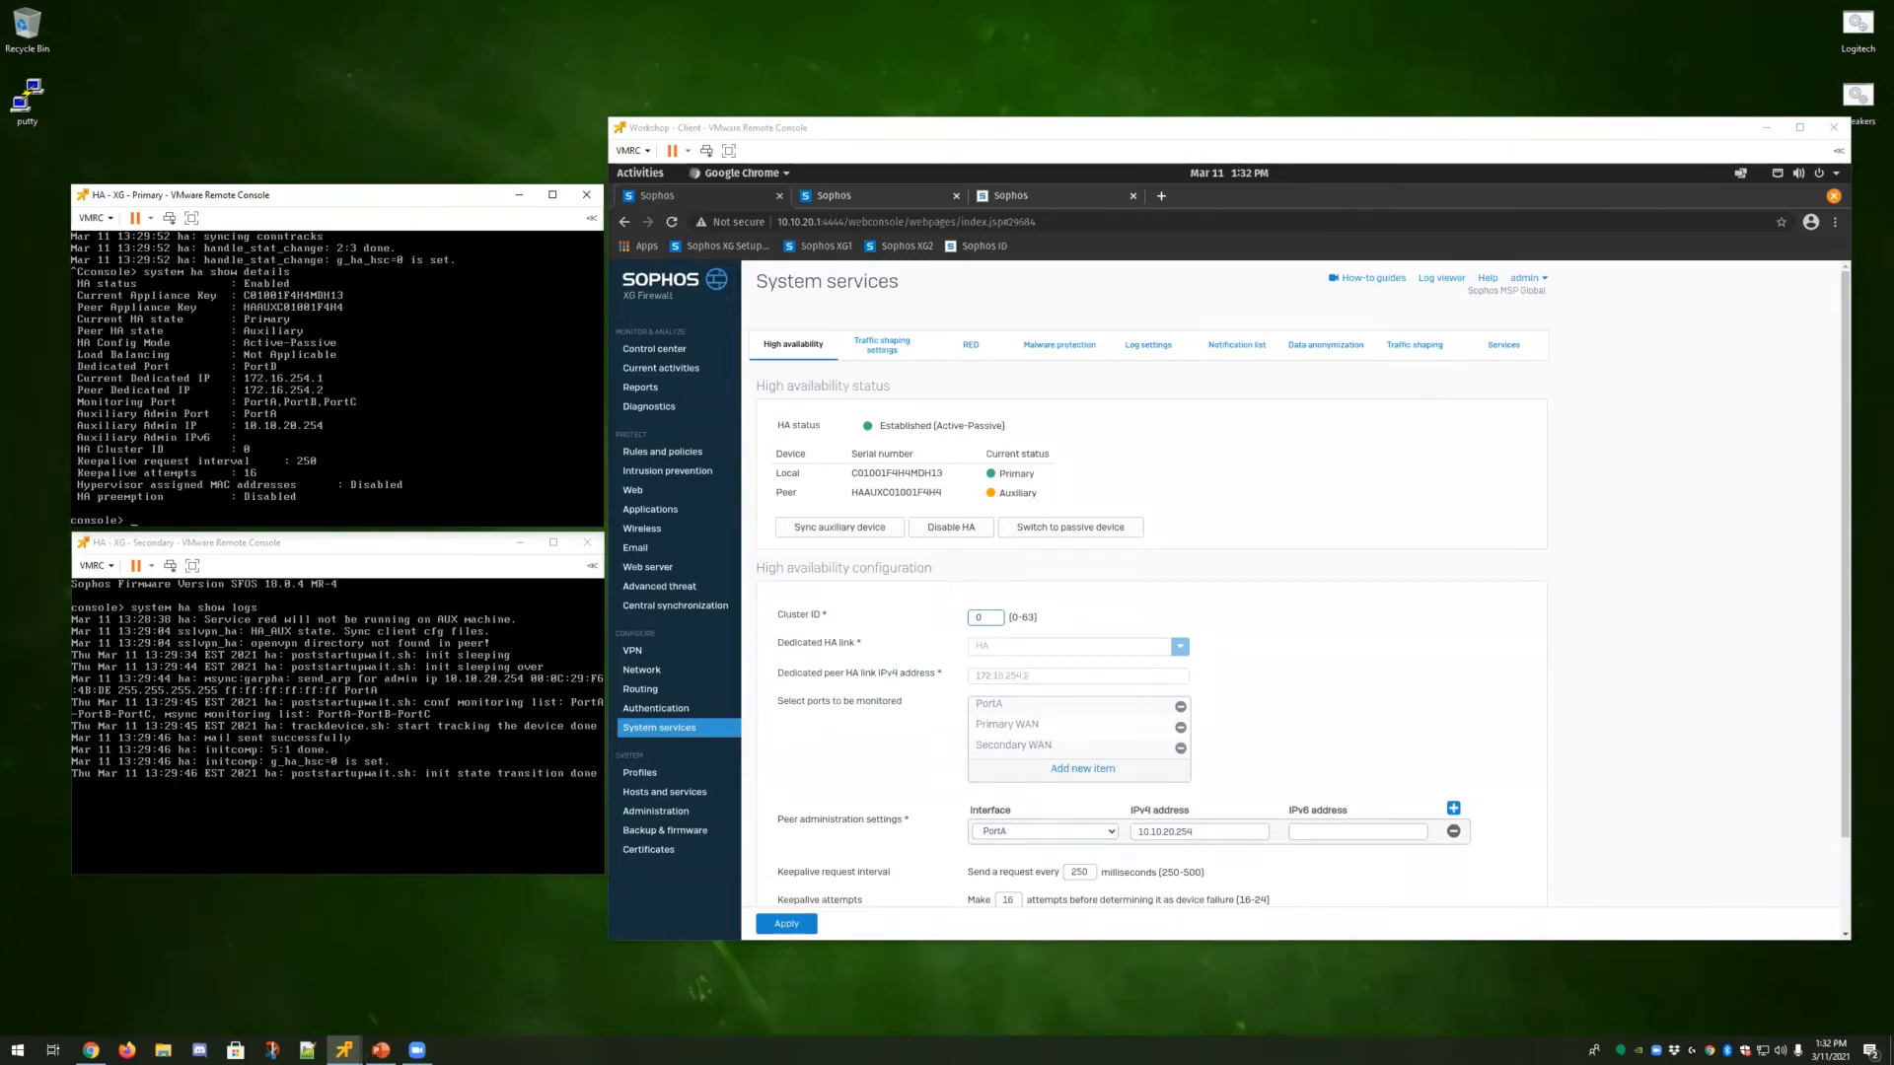
Restart the continuous ping to 8.8.8.8 in the client's terminal window.
key(ctrl+alt)
click(650, 178)
click(640, 173)
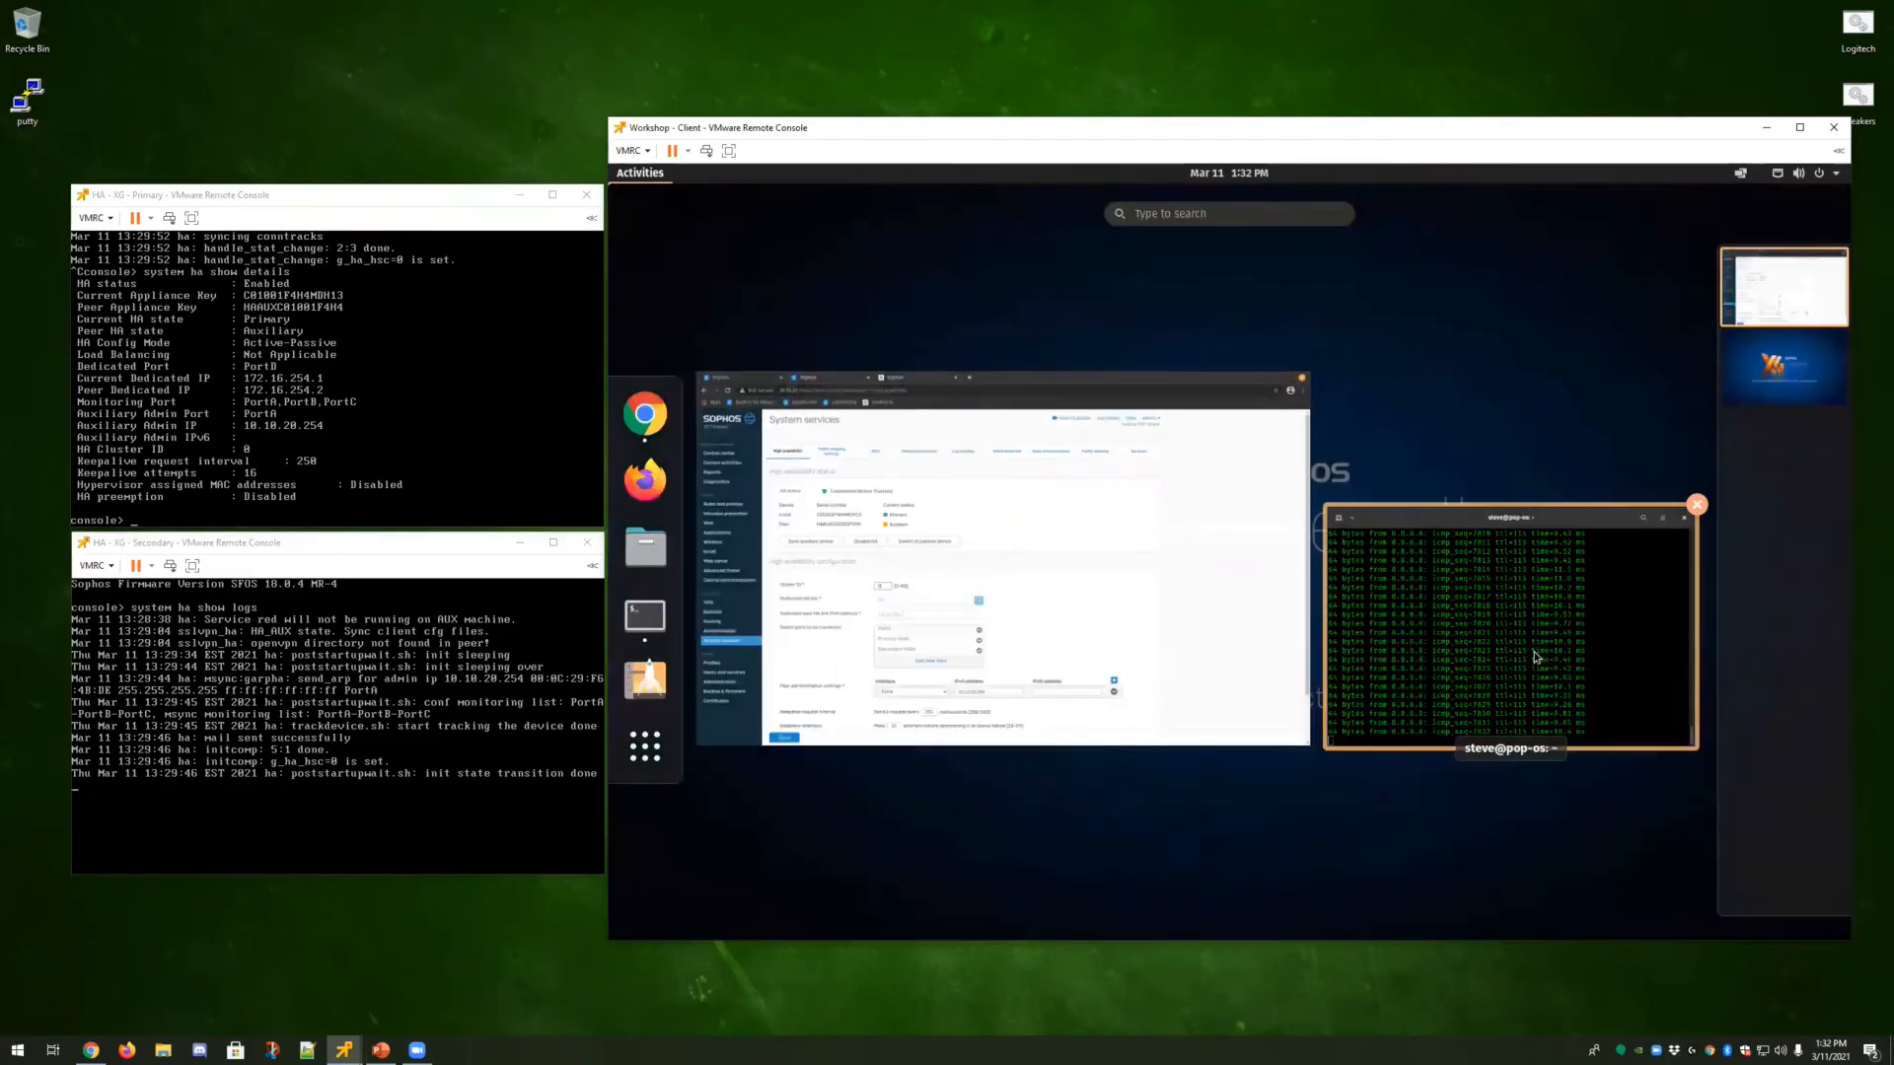
click(1411, 734)
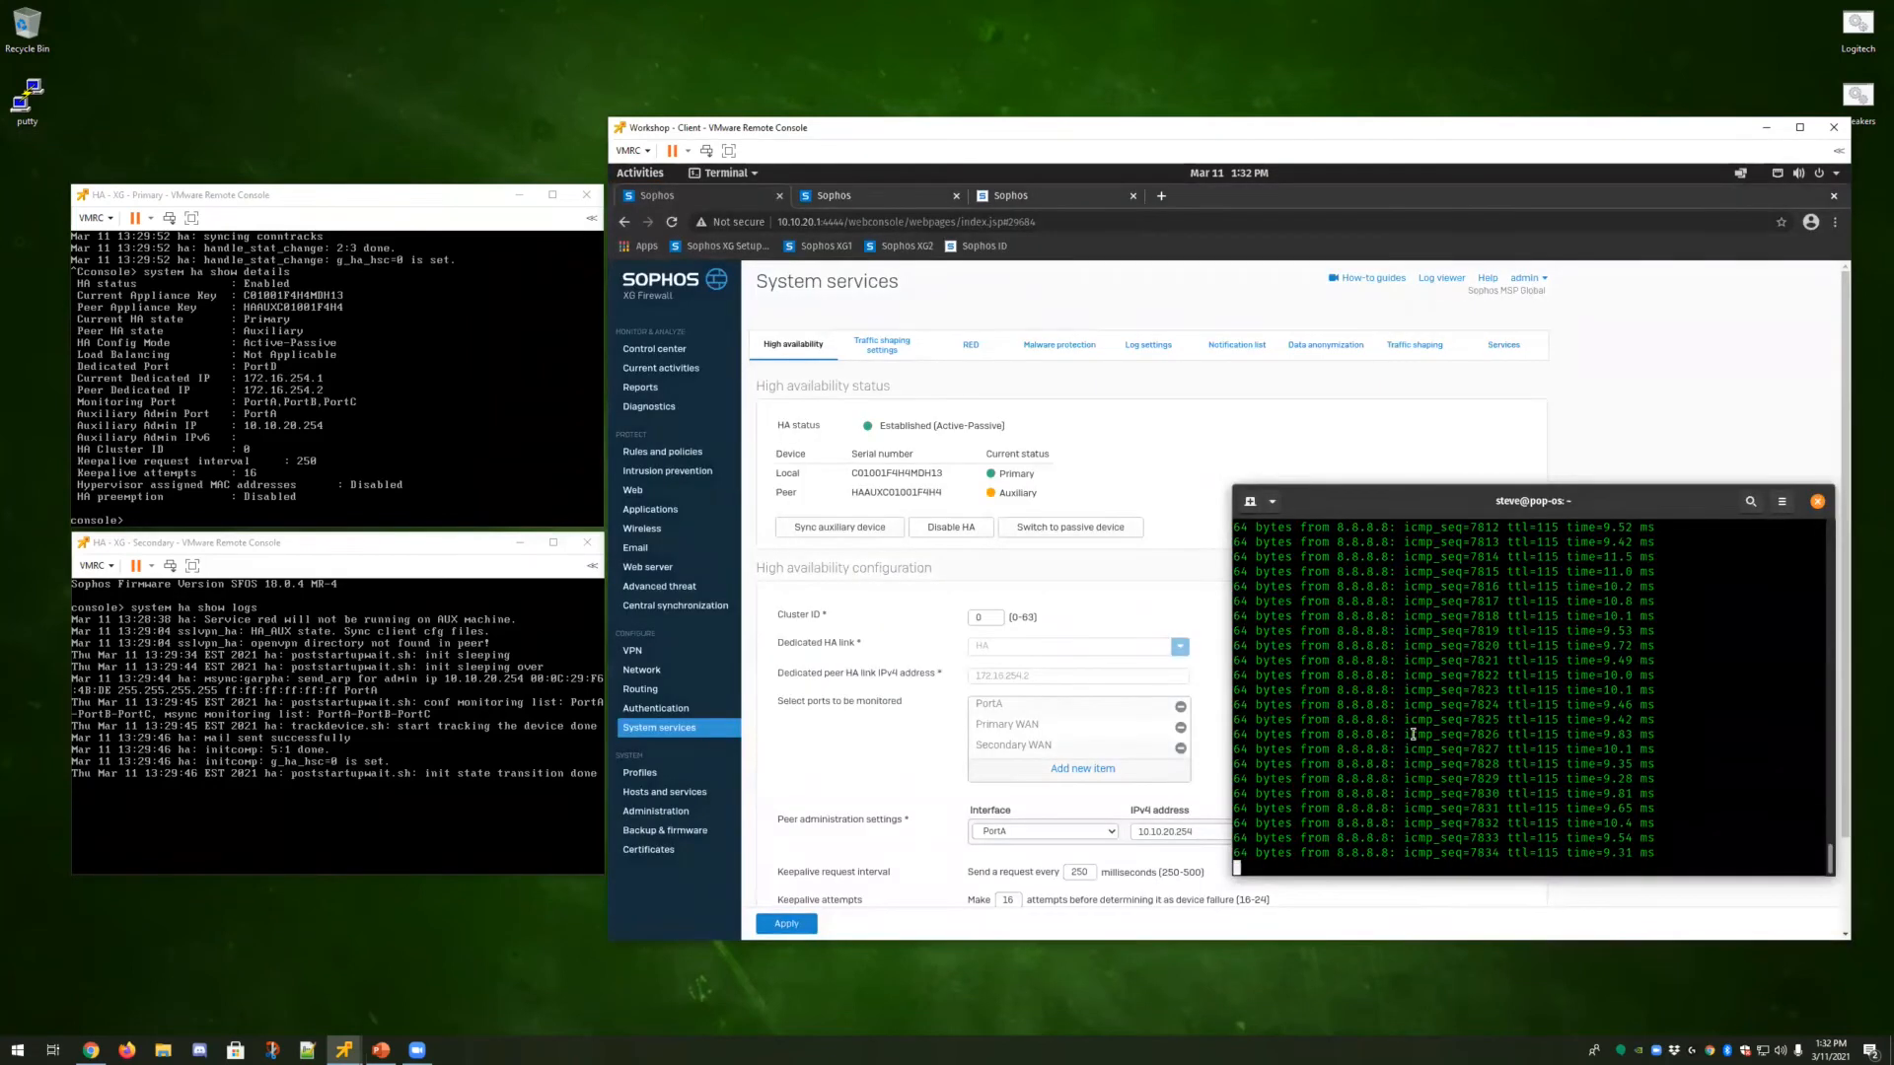
key(ctrl+c)
key(Up)
key(Return)
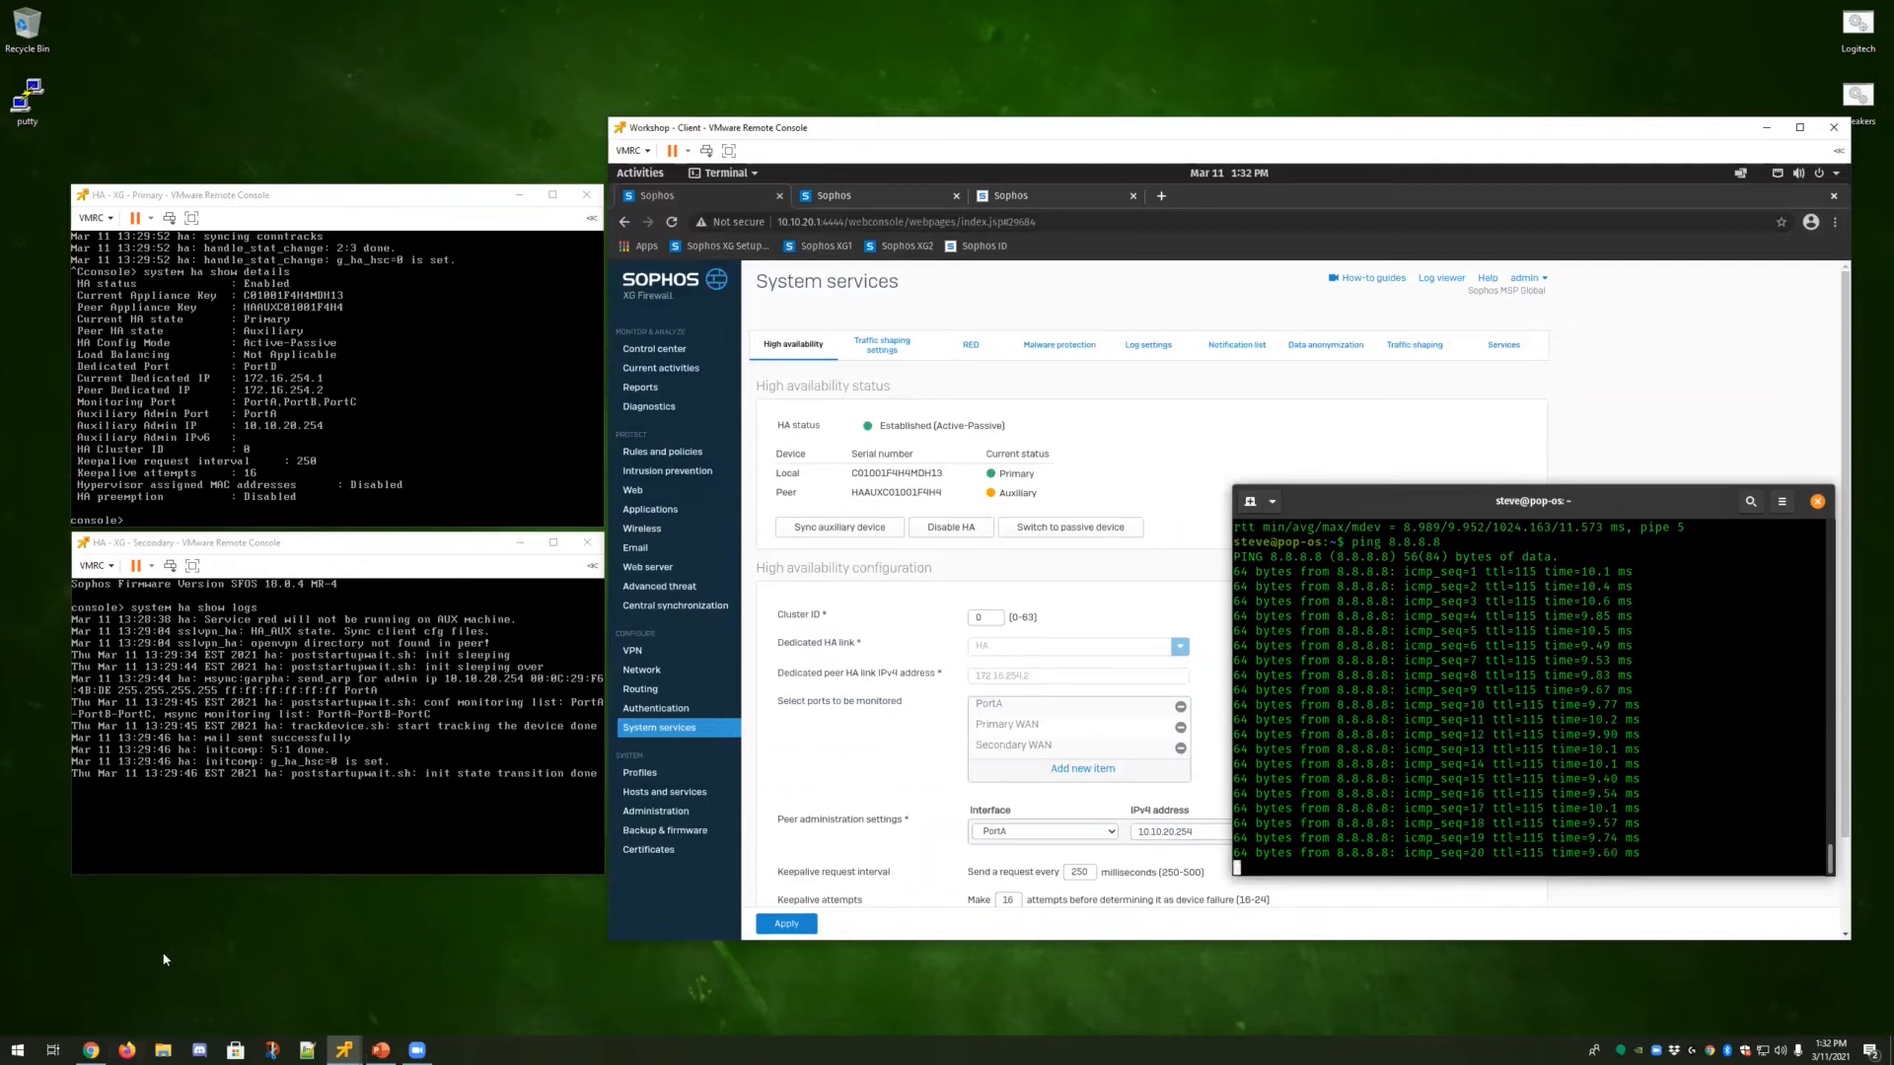
Power off the HA - XG - Primary virtual machine from the ESXi host client to simulate a failure.
click(90, 1049)
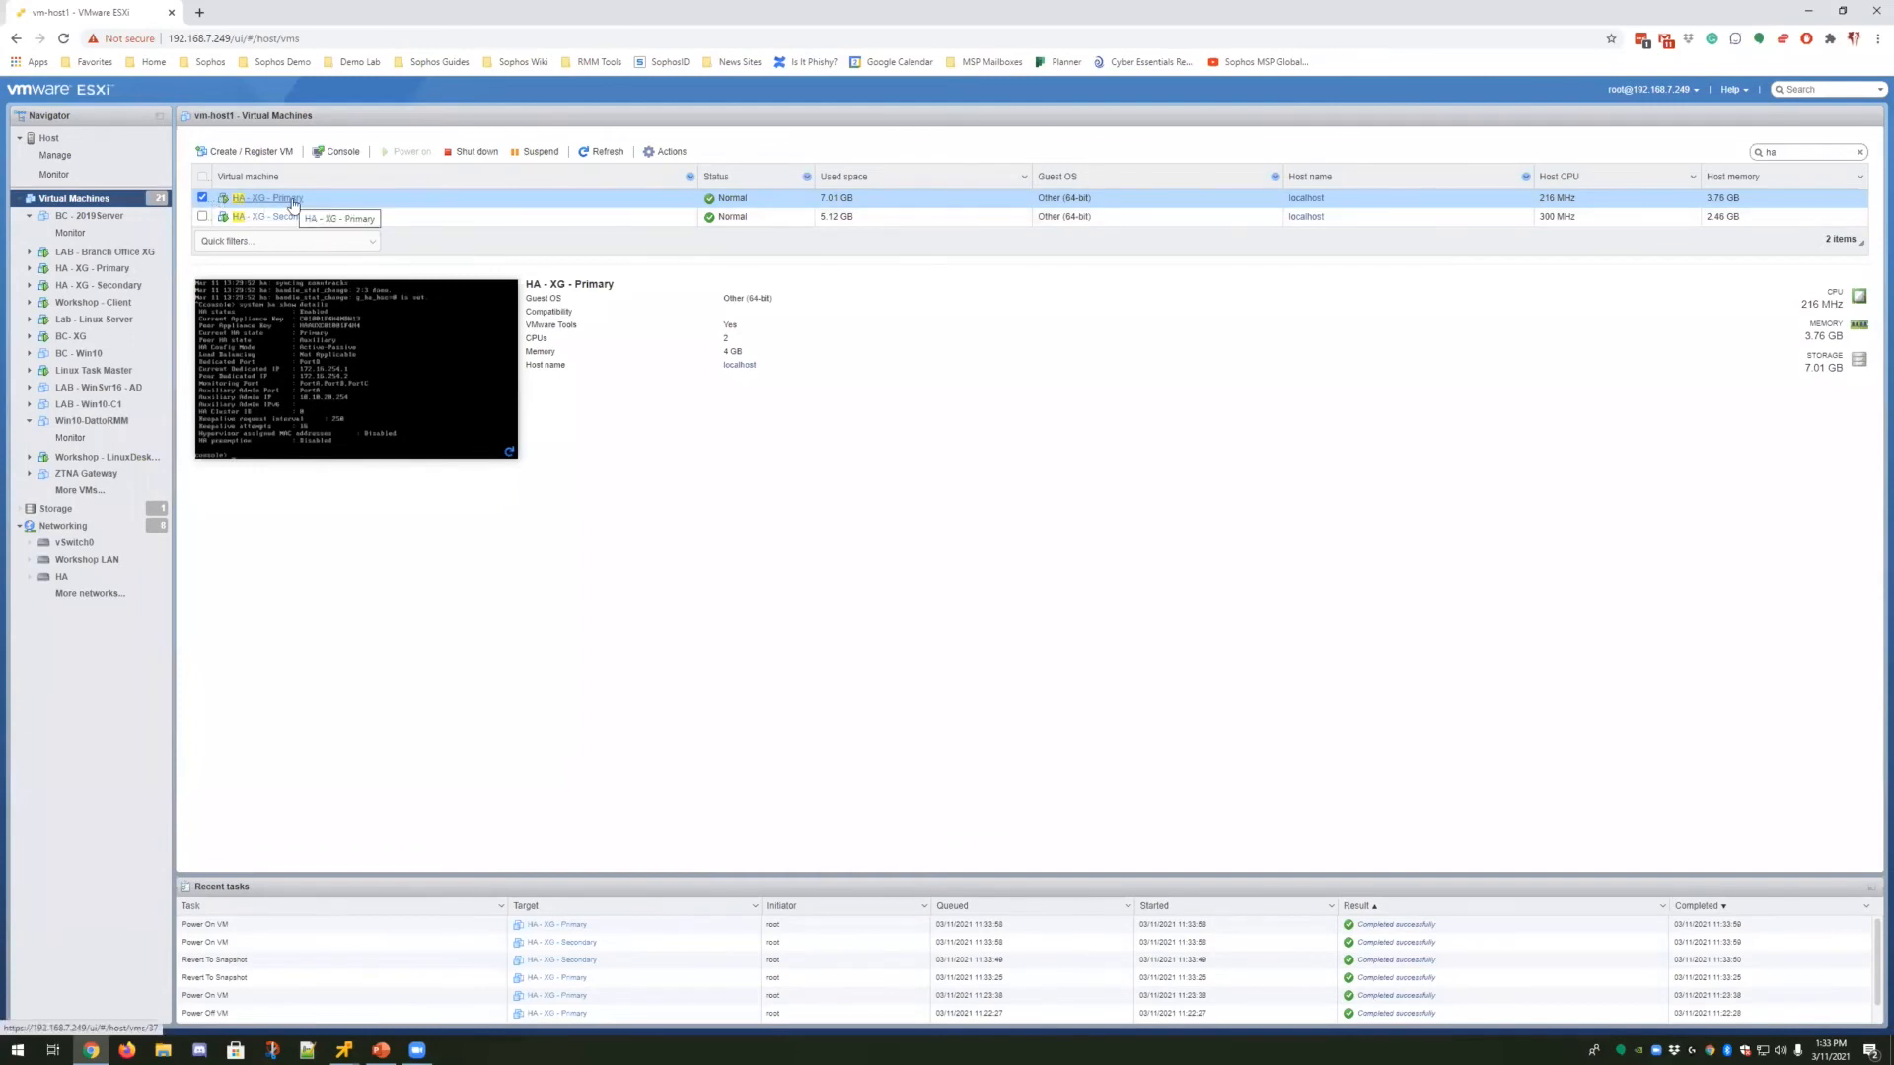
click(670, 152)
mouse_move(703, 187)
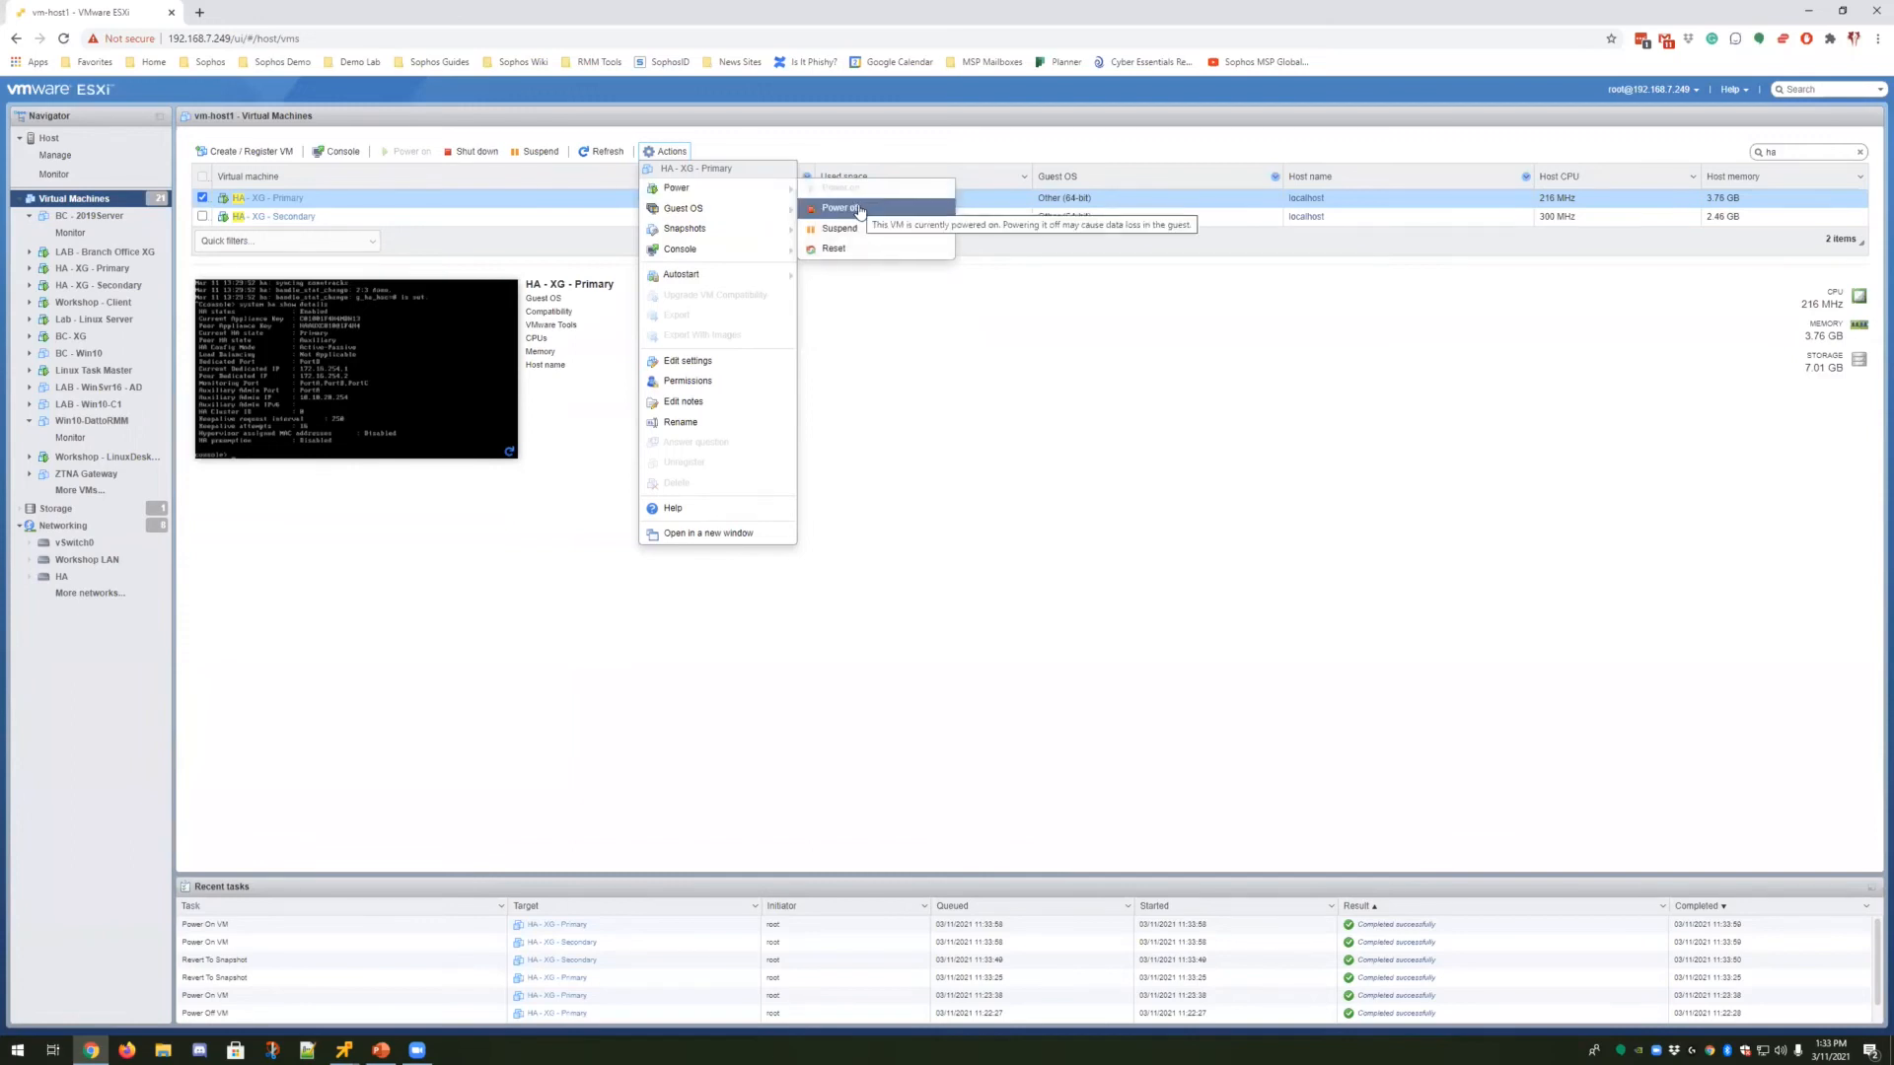
click(859, 210)
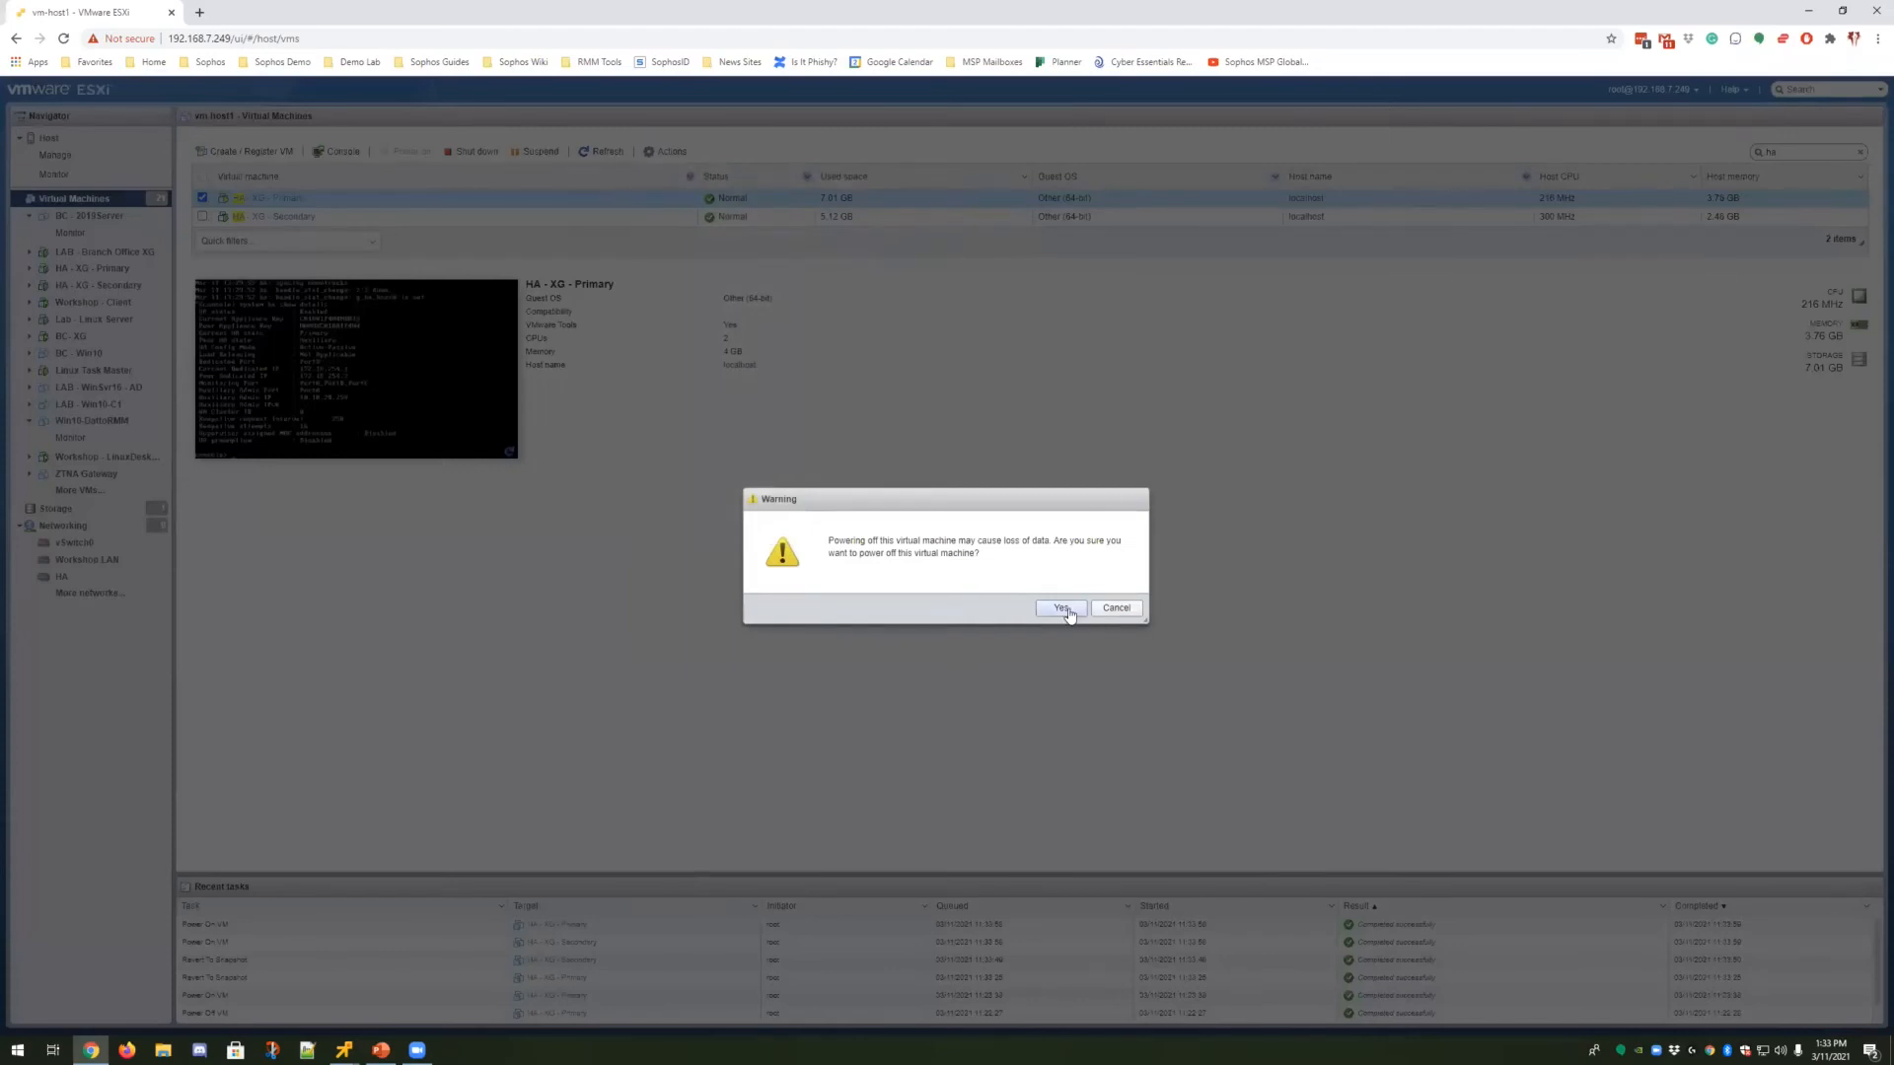
click(1070, 611)
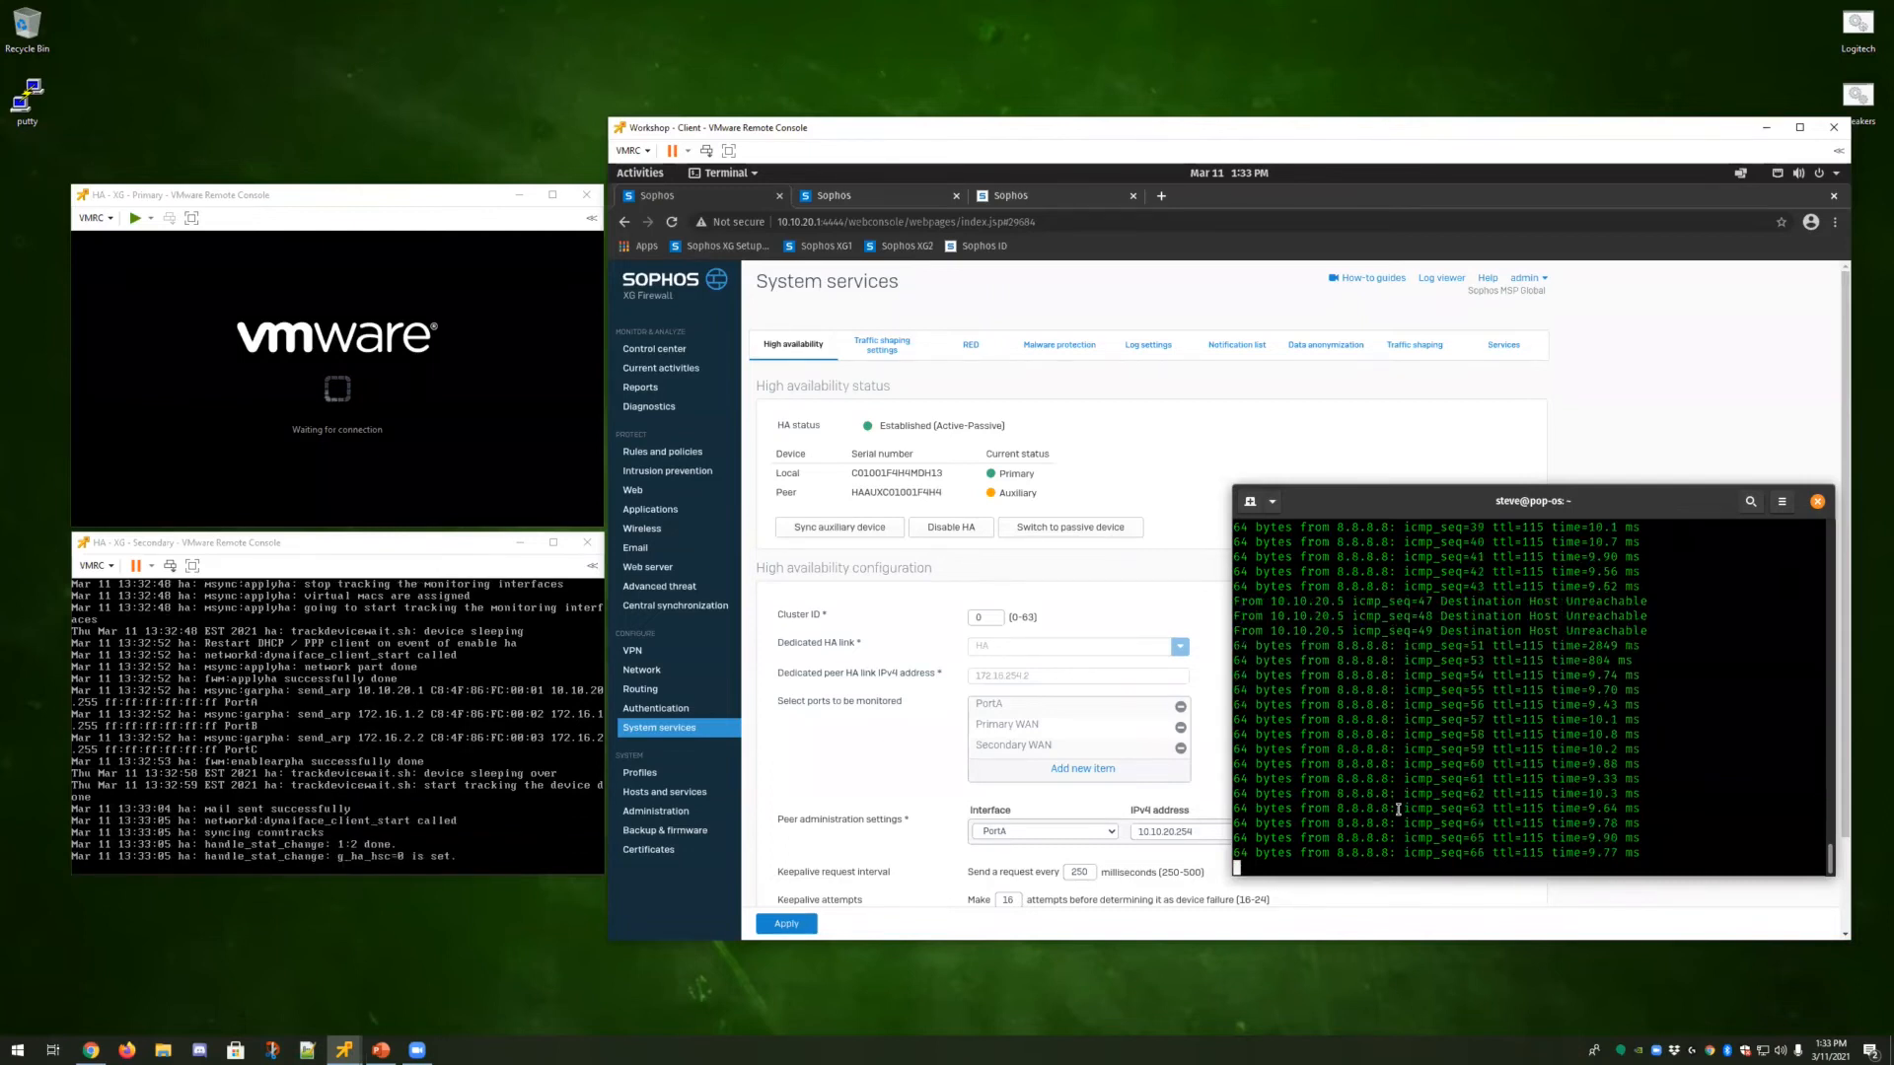
Reload the firewall web admin console and sign in as admin with the account password.
click(726, 199)
click(811, 248)
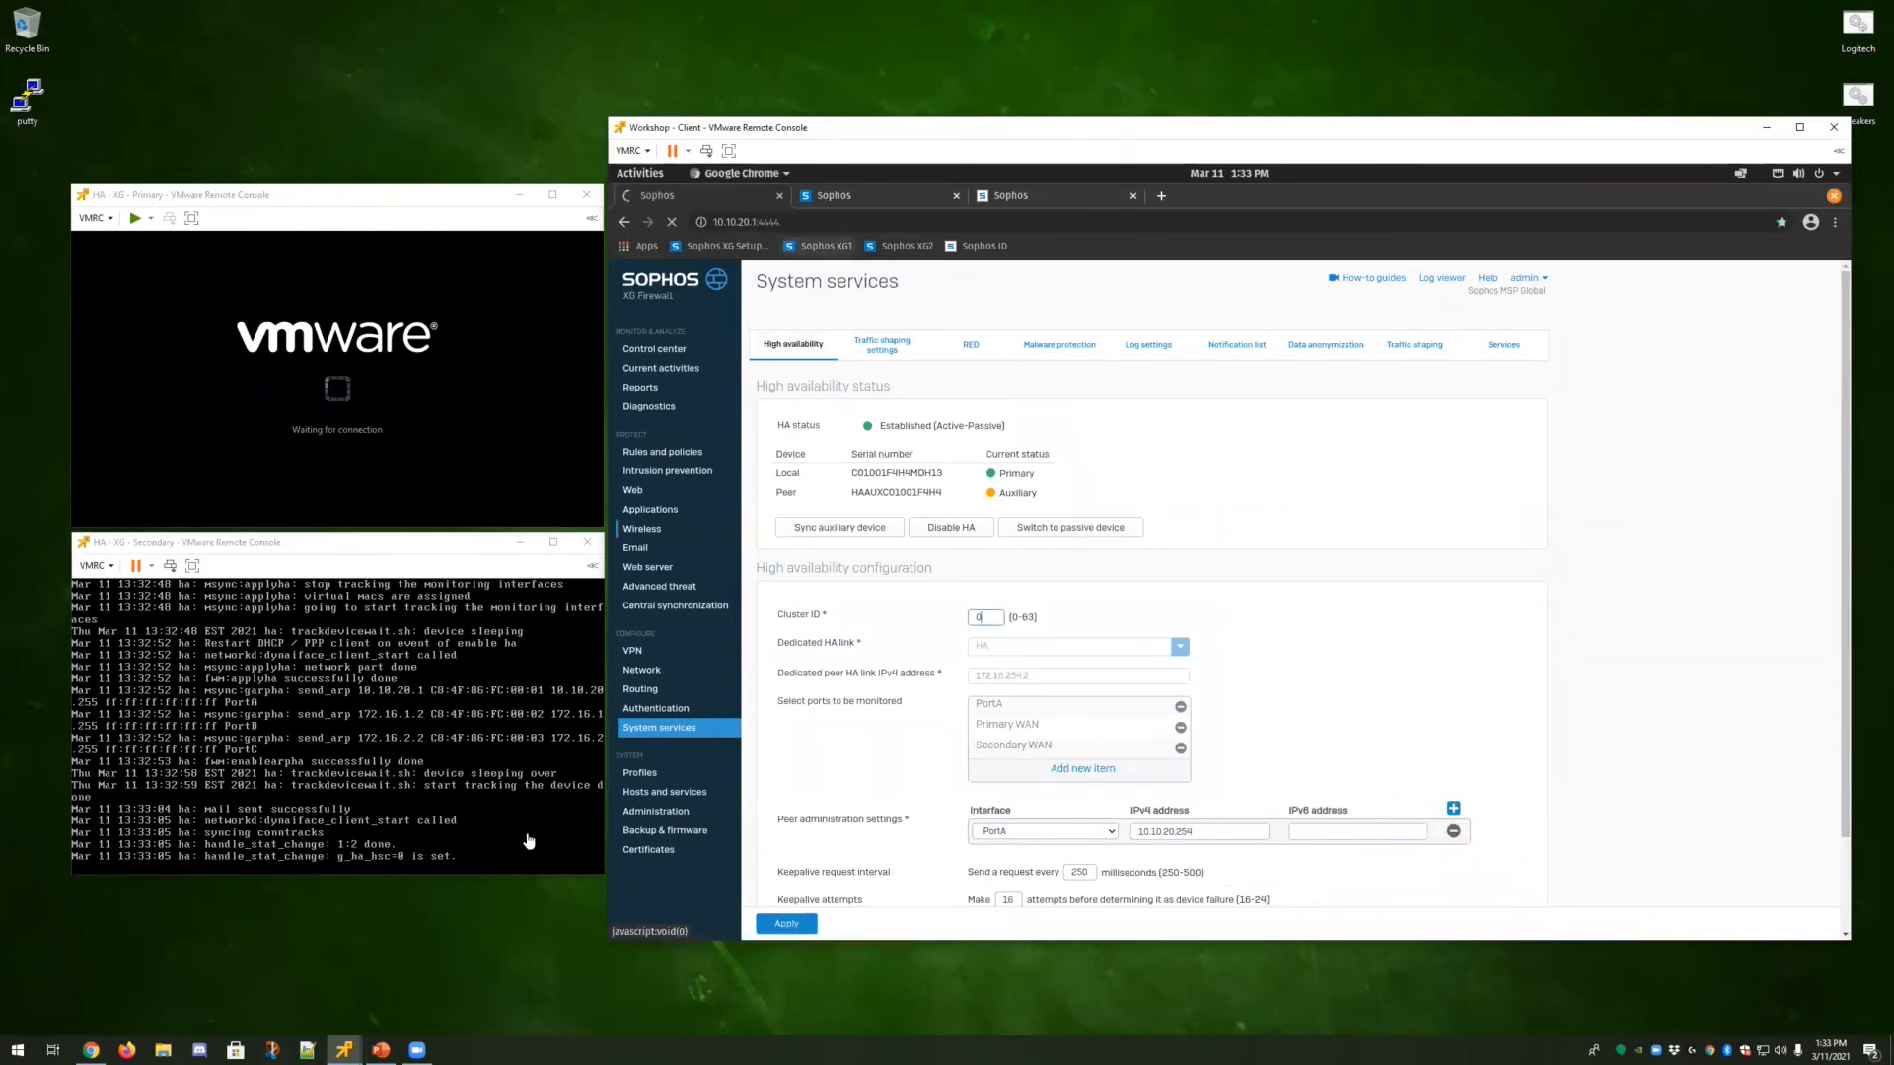
click(1014, 595)
text(admin)
key(Tab)
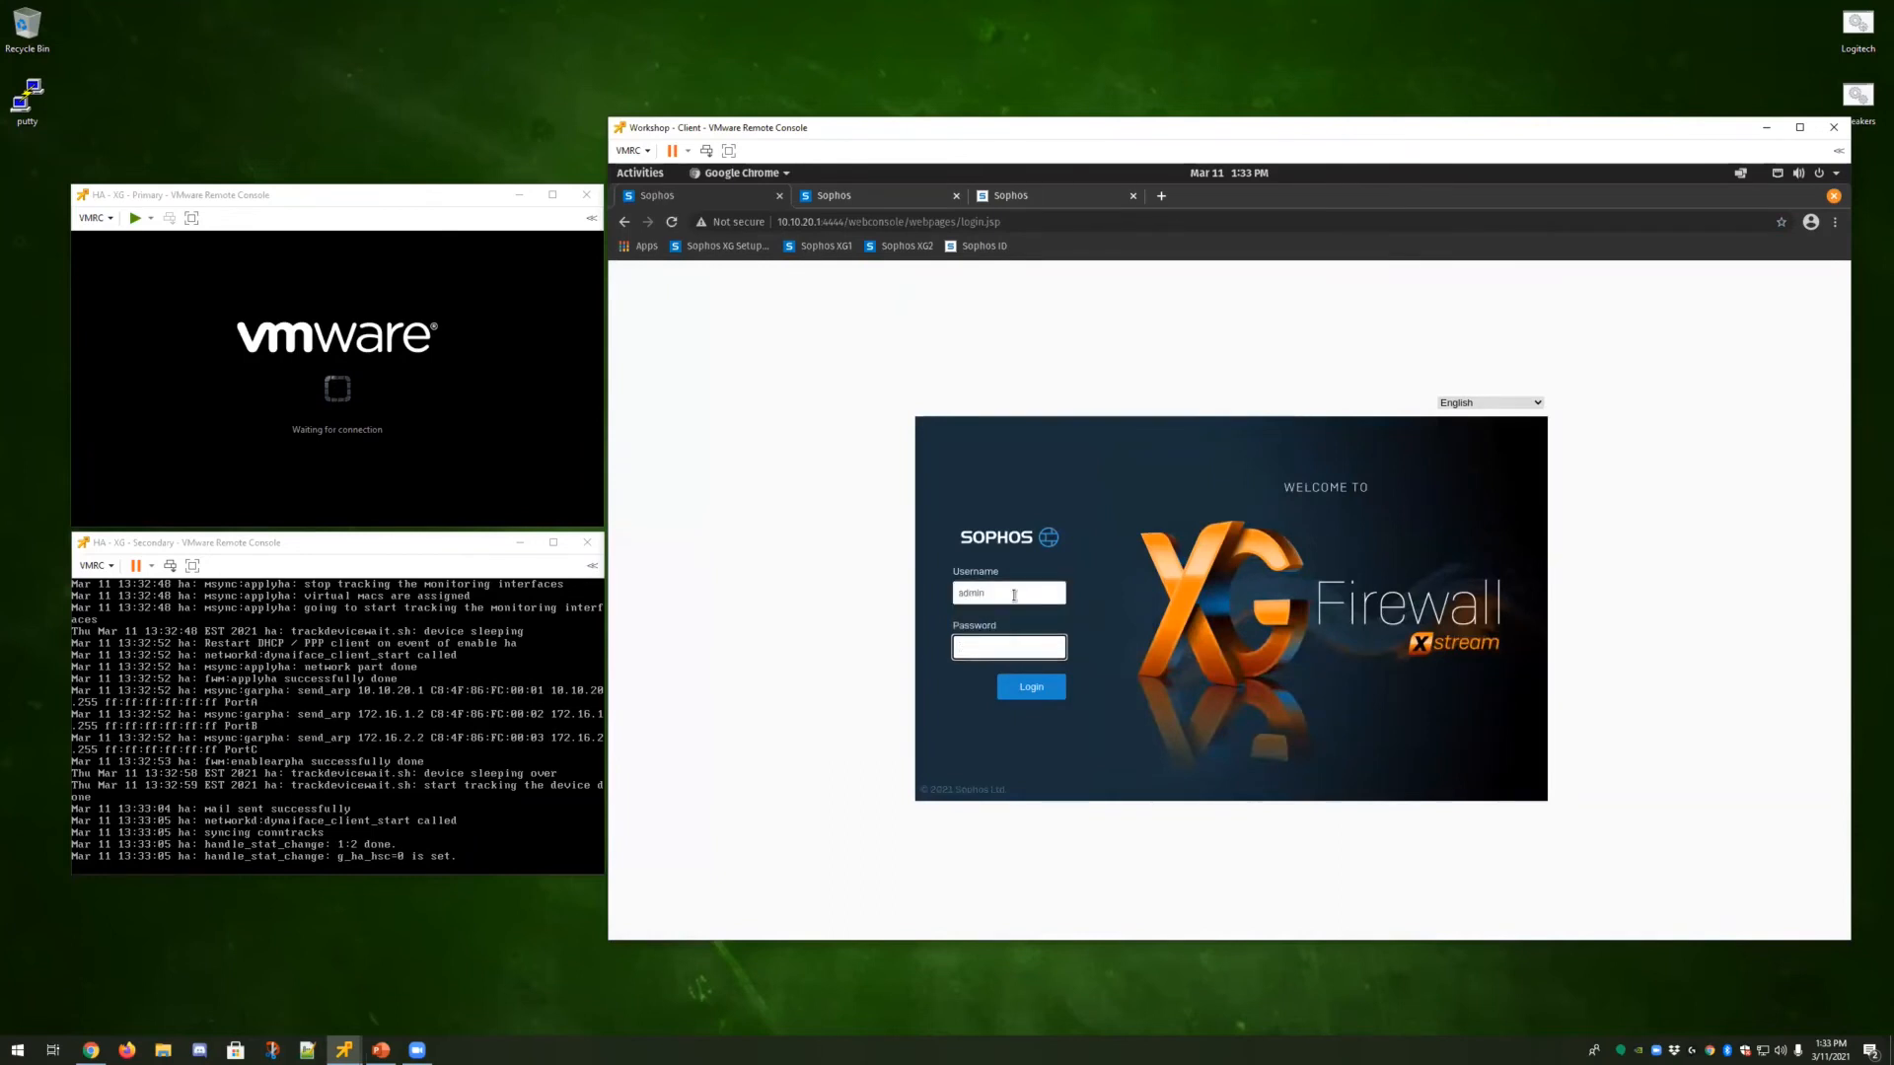
text(•••••••••••)
key(Return)
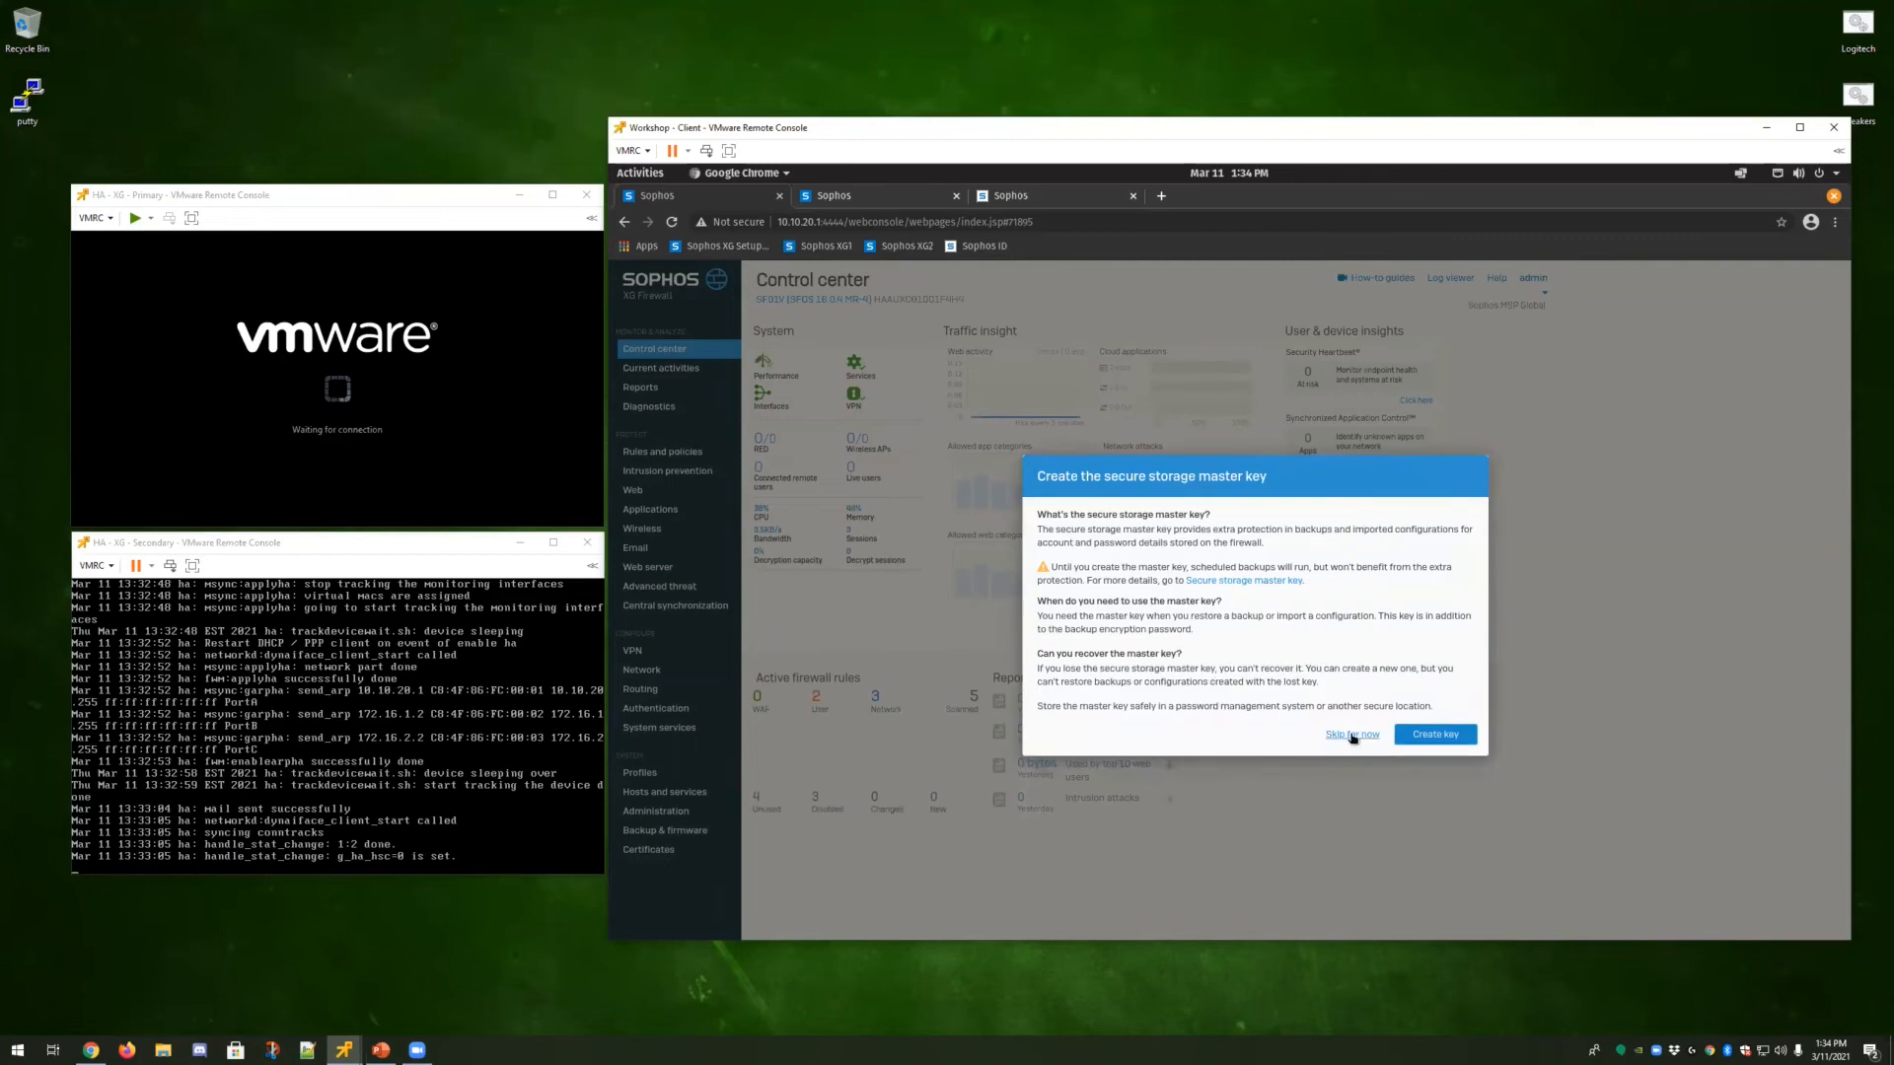
Skip the secure storage master key prompt and open System services.
click(1347, 739)
drag(875, 301, 967, 302)
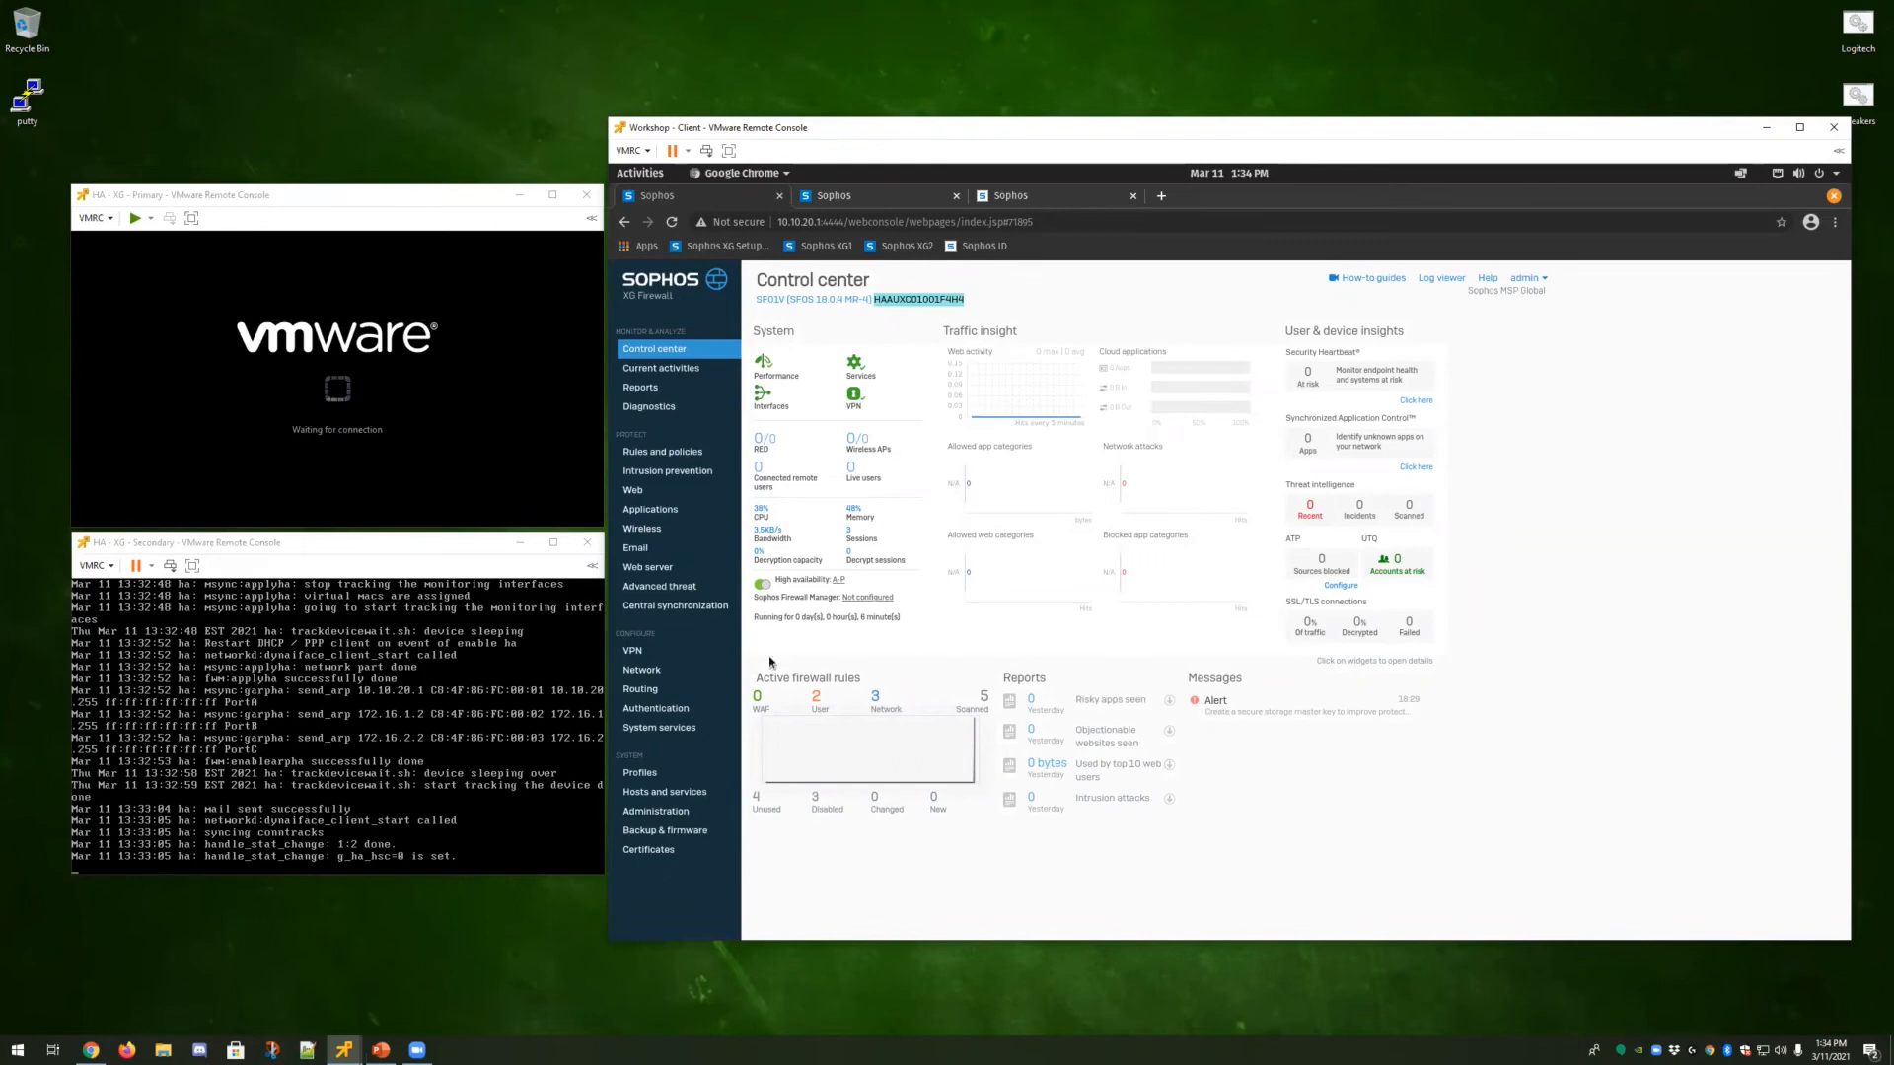
click(663, 730)
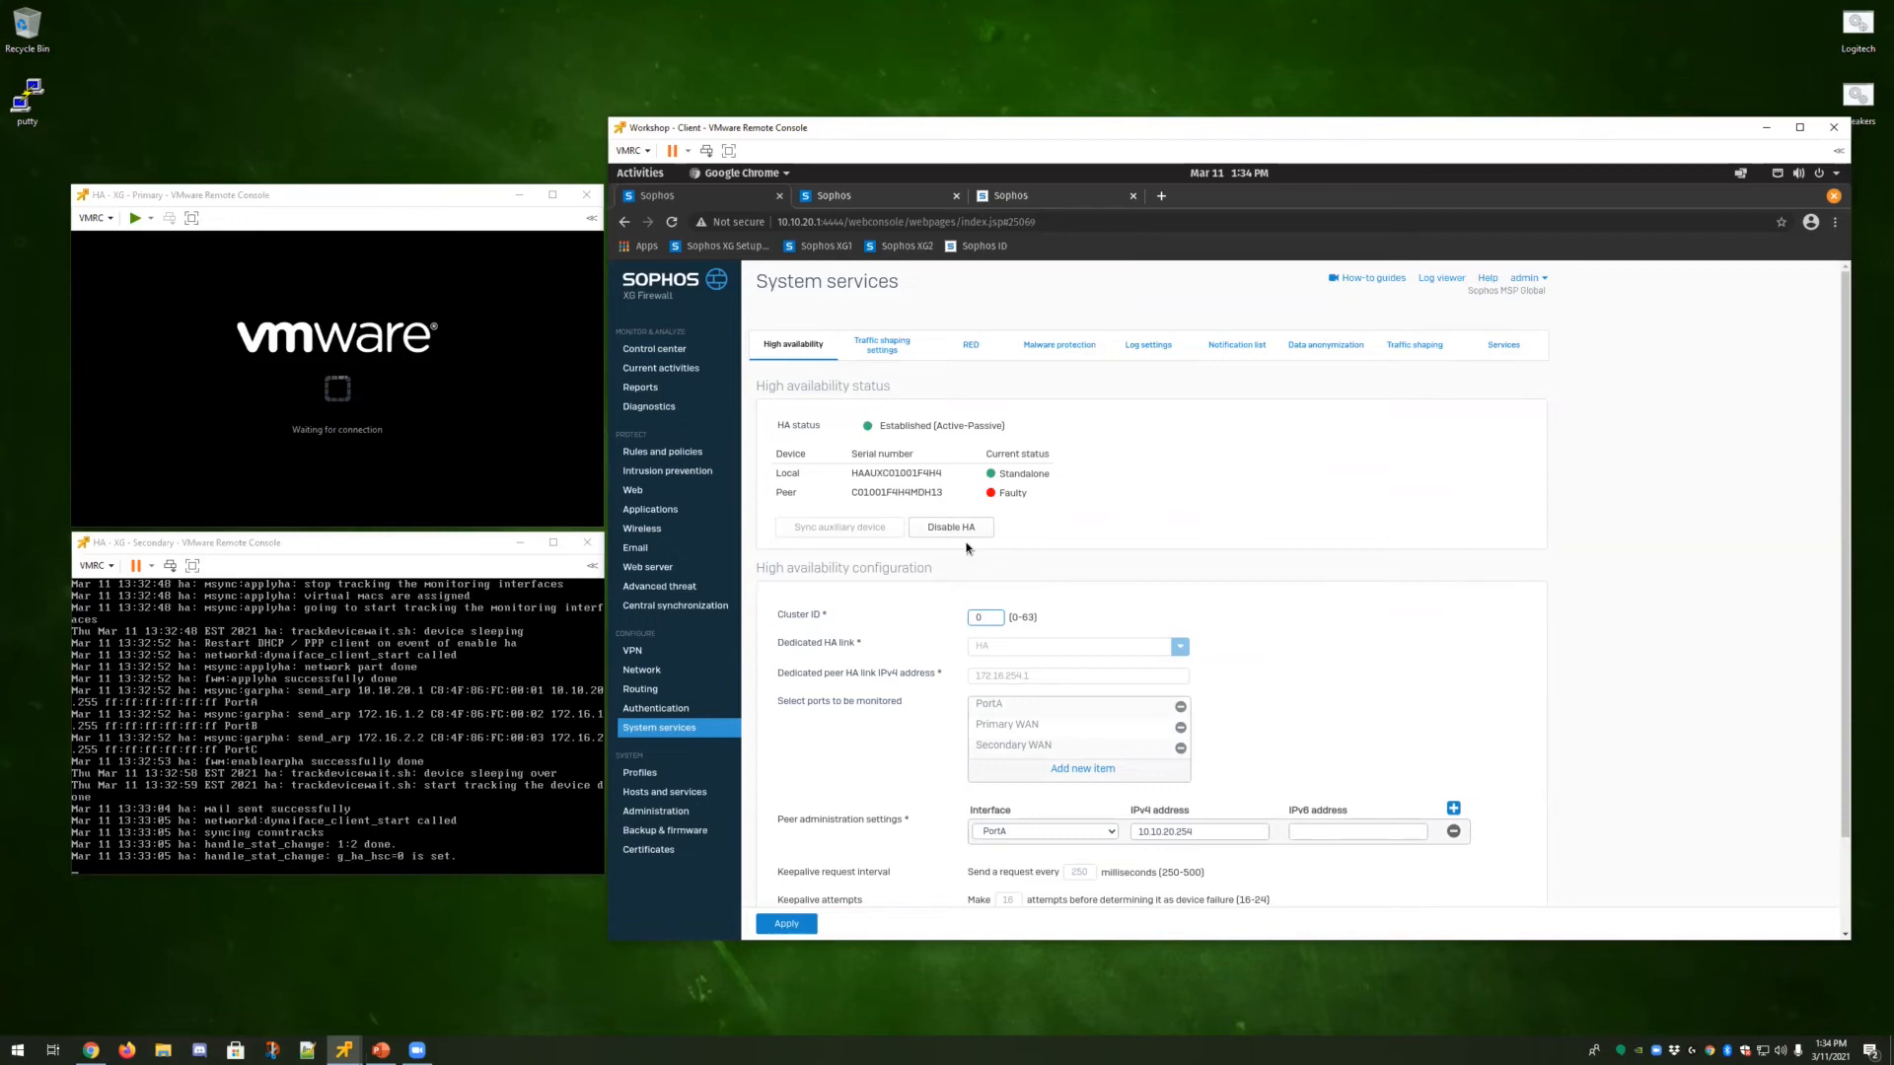
Review the HA status and configuration on the High availability page.
click(91, 1051)
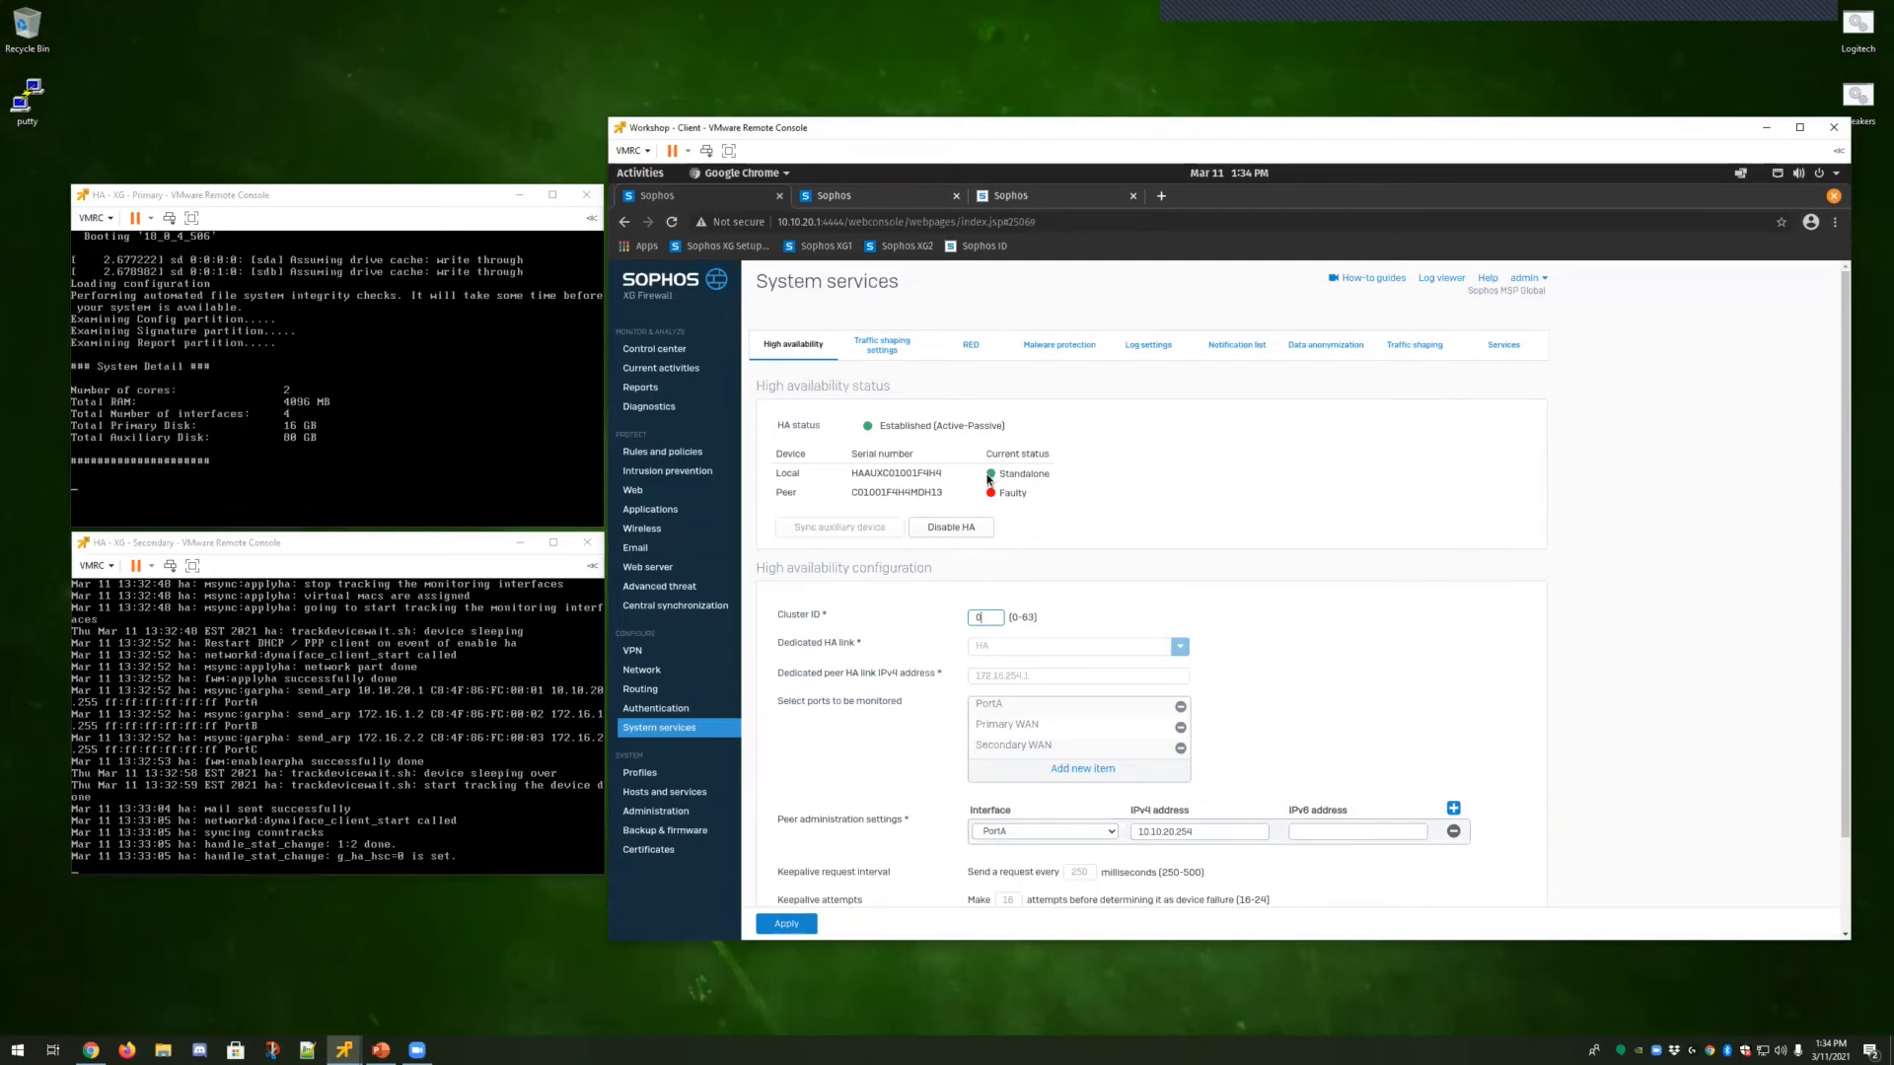
scroll(1124, 745, down, 1)
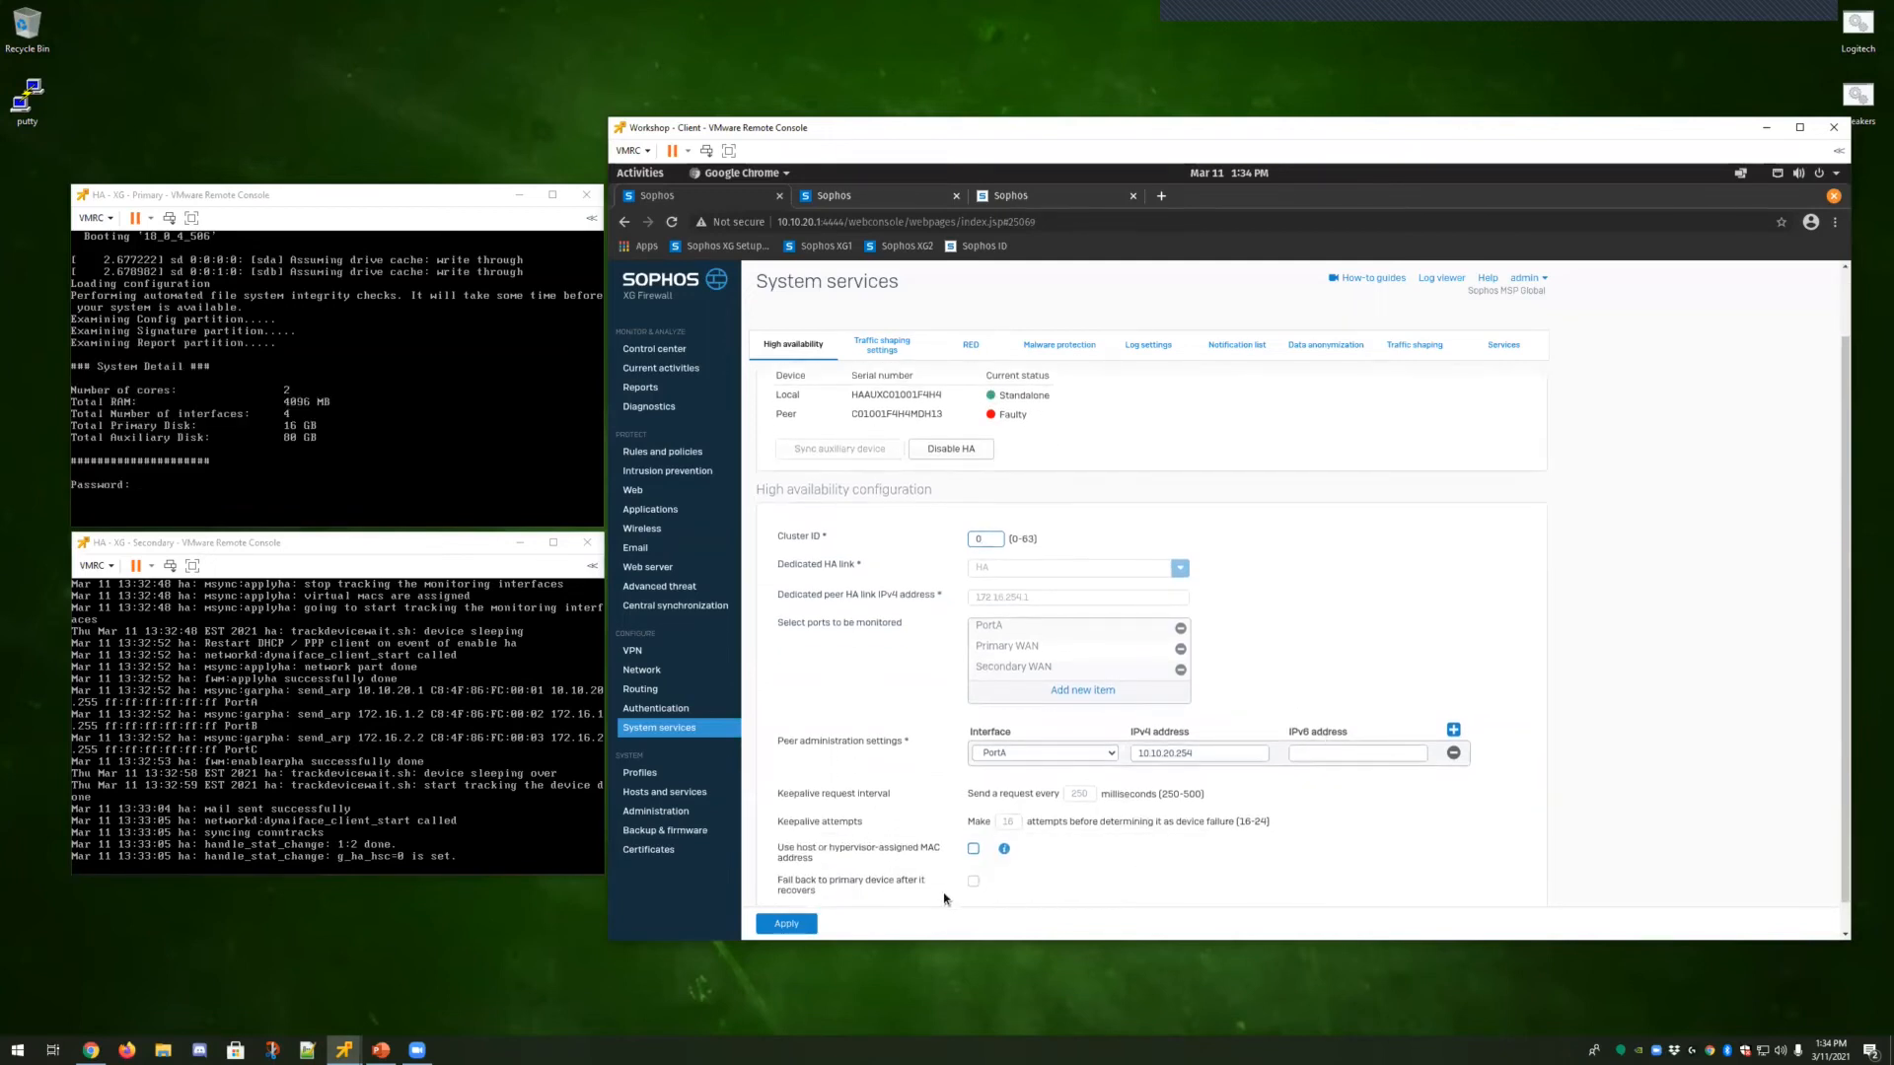
scroll(1265, 714, up, 1)
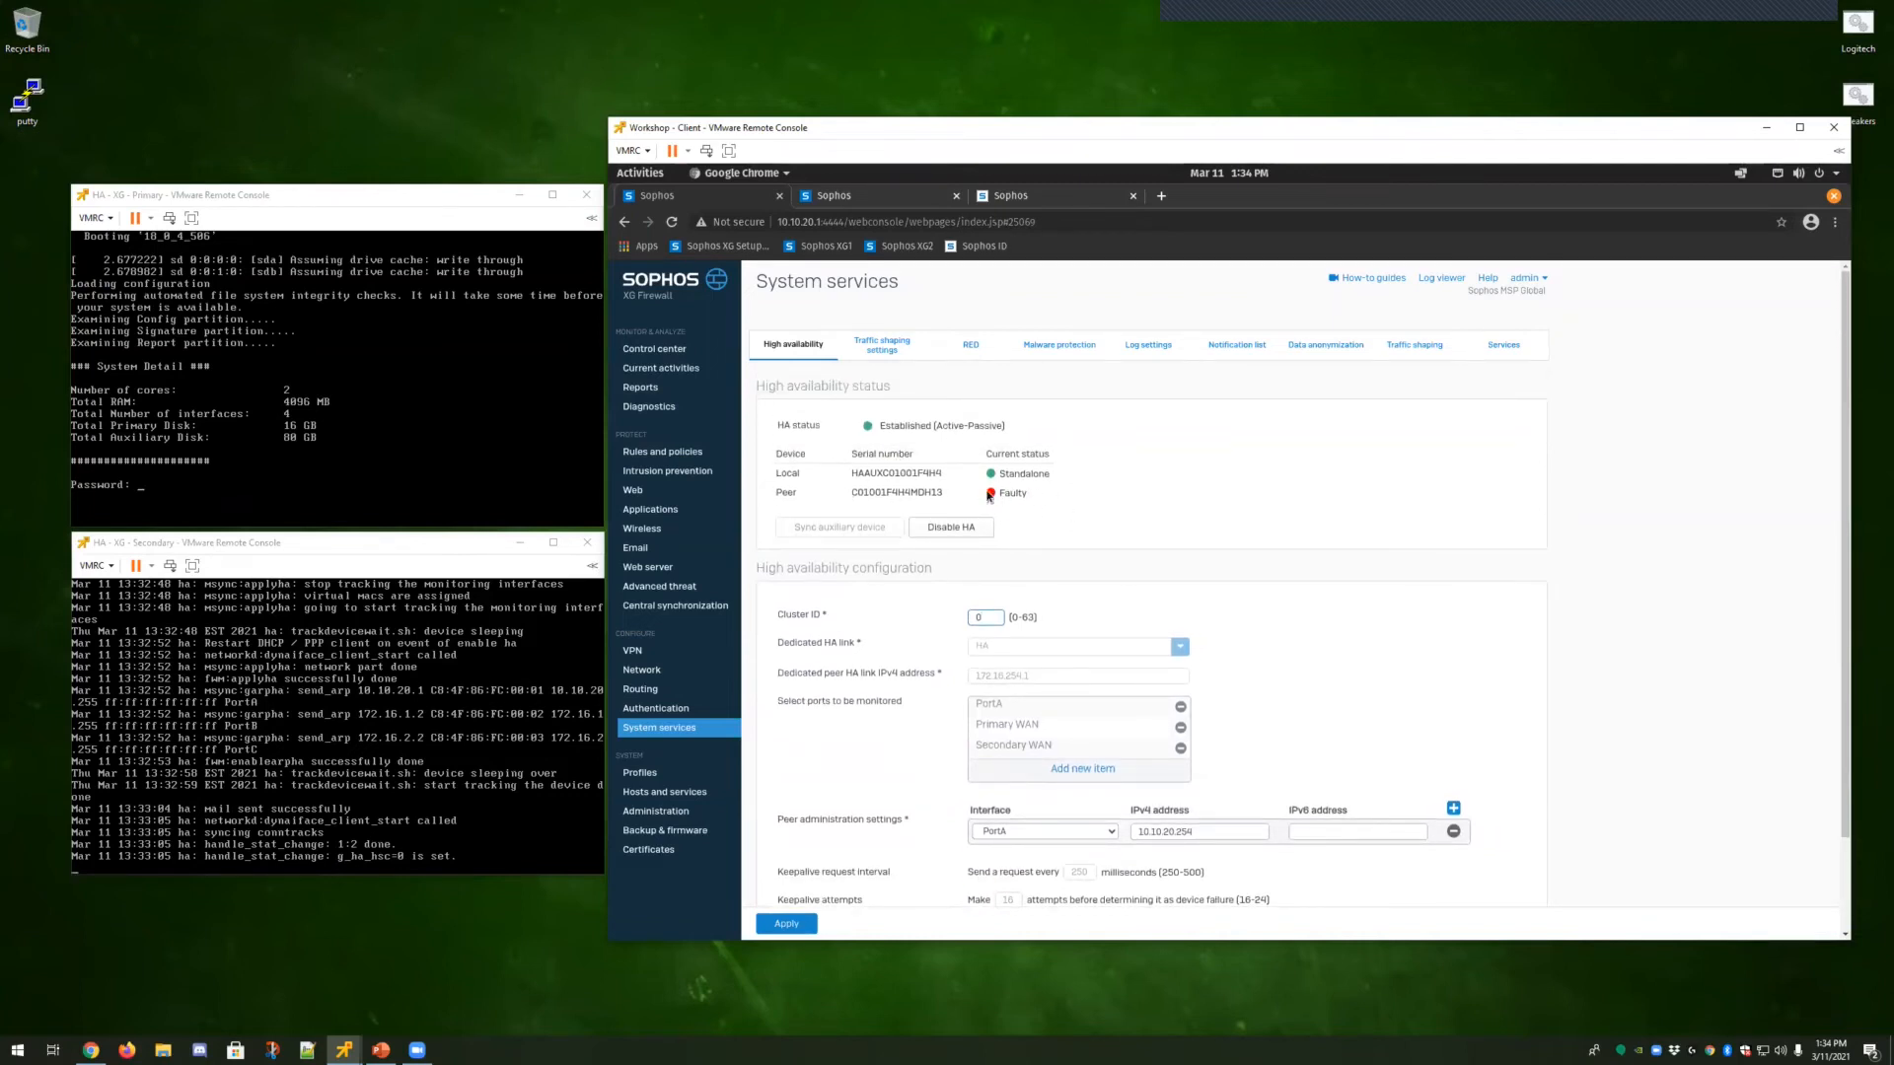
Log in to the rebooted primary console with the admin password, open Device Console and rerun system ha show logs.
click(96, 233)
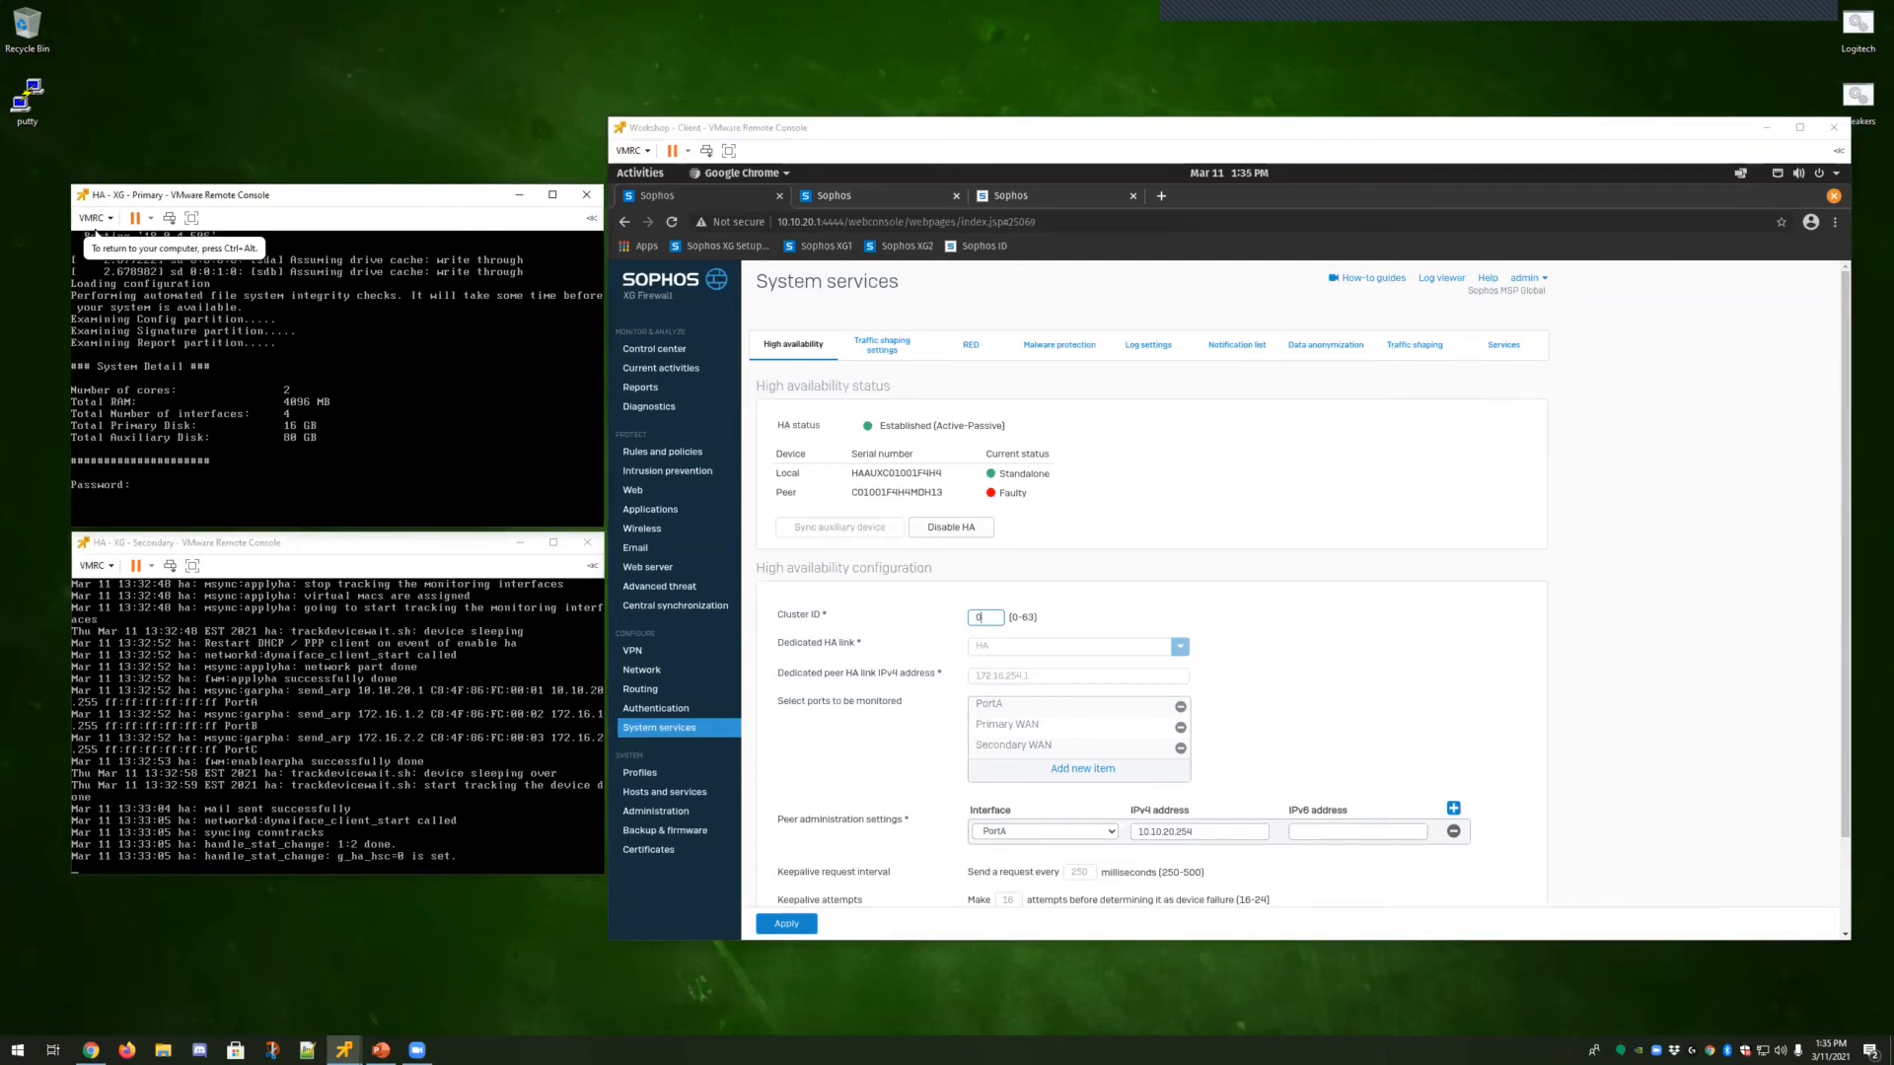
key(Return)
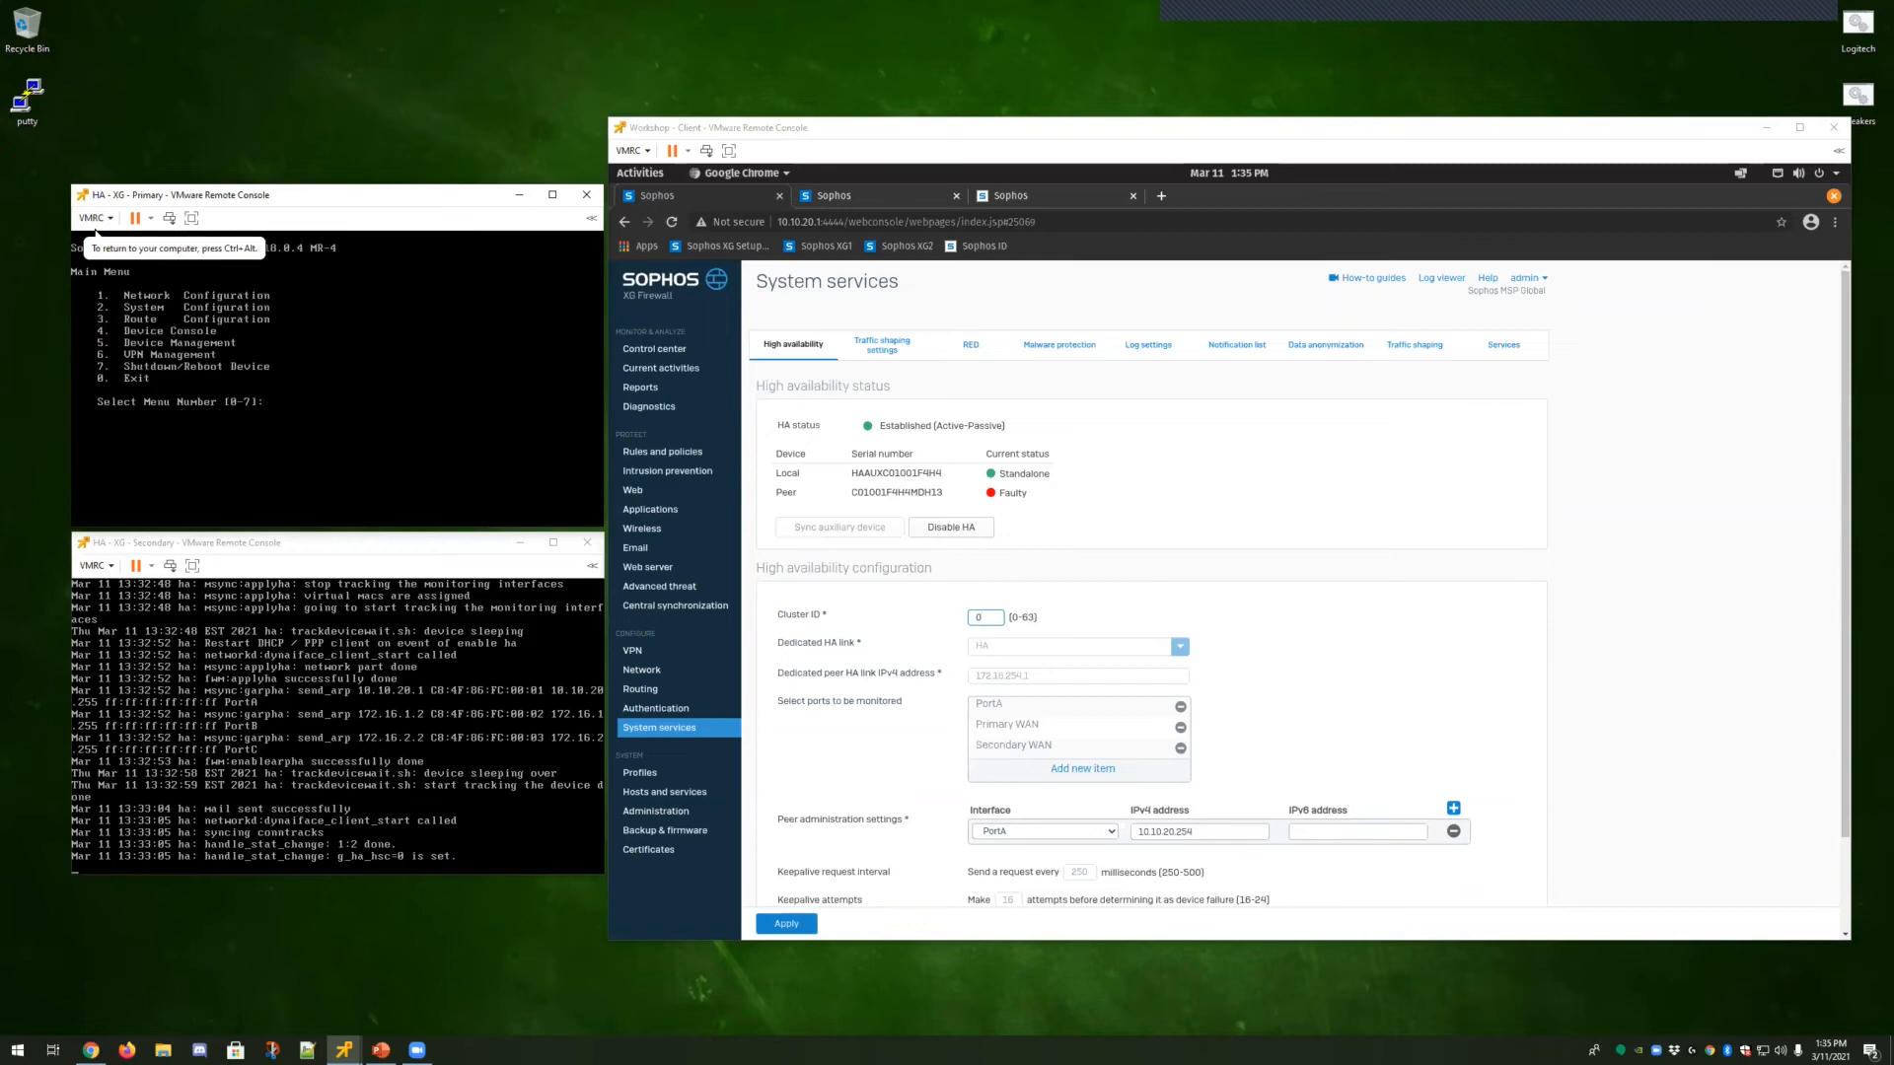
key(Return)
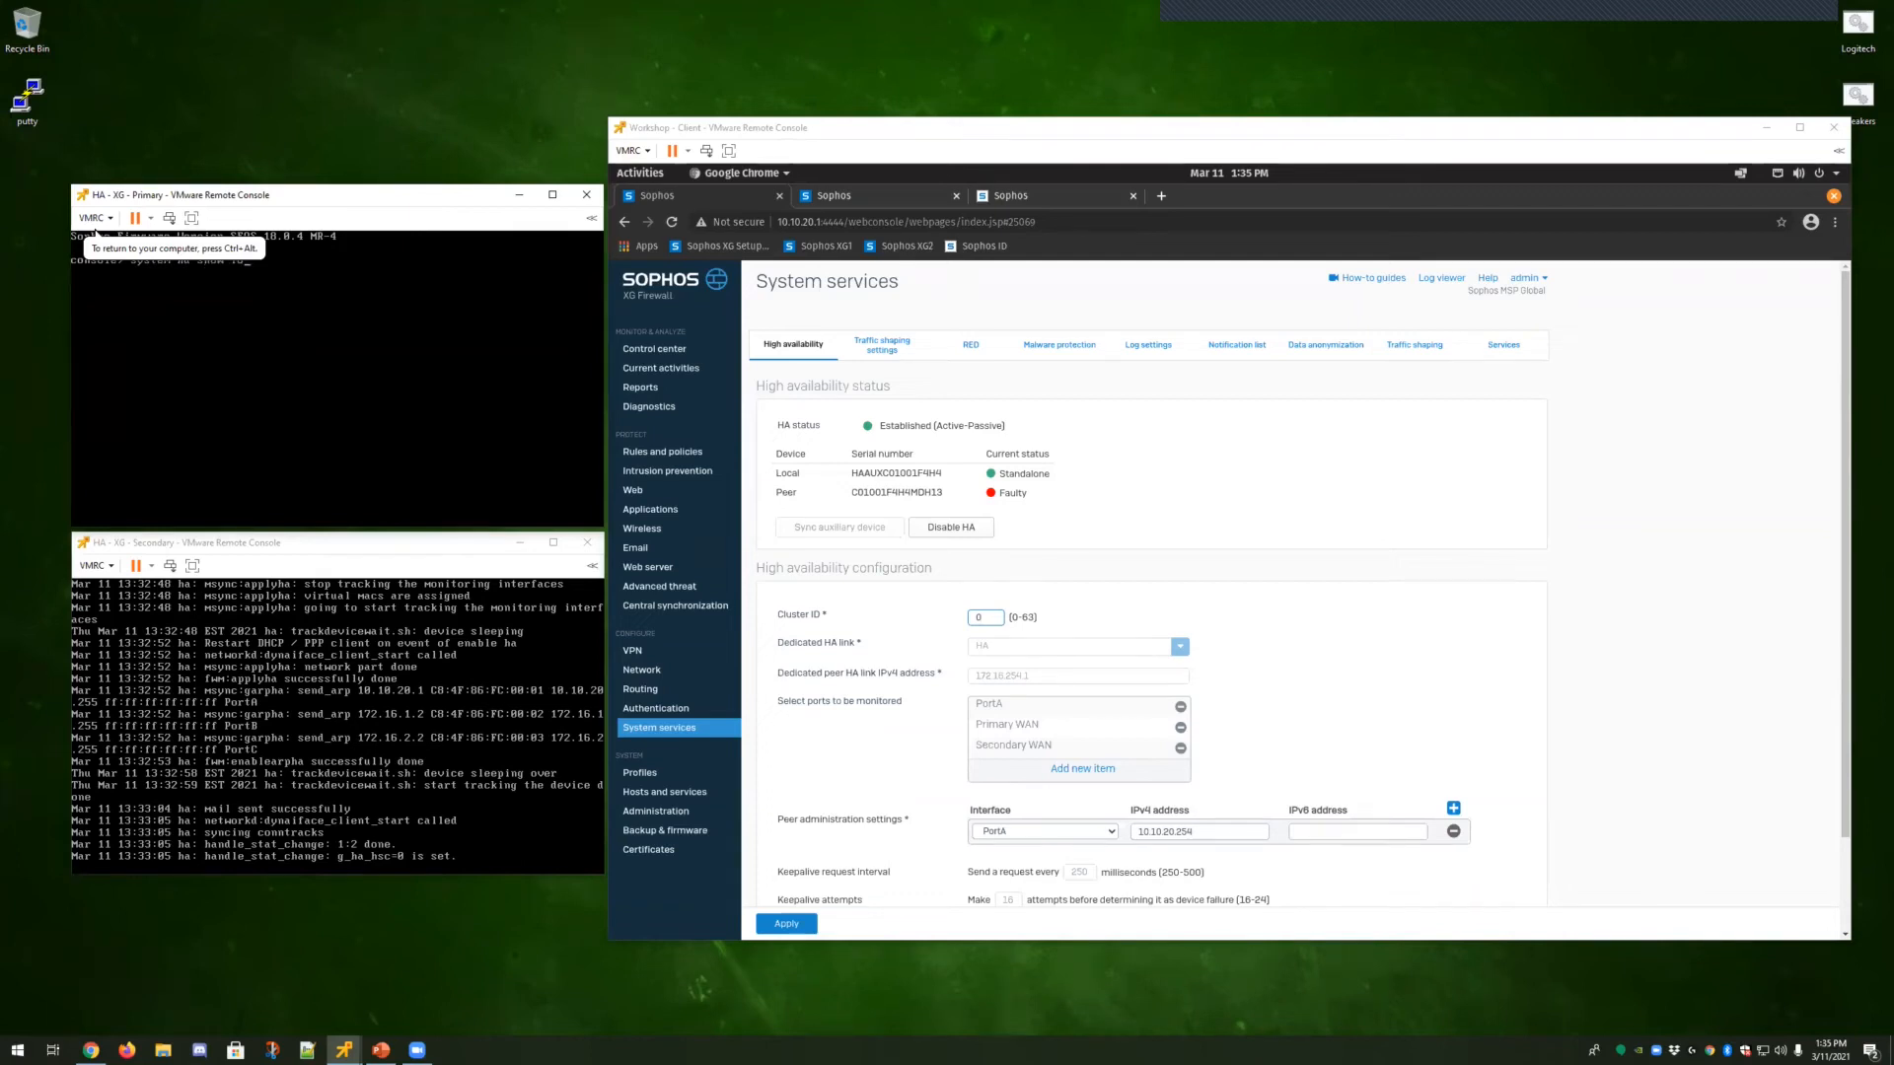
key(ctrl+c)
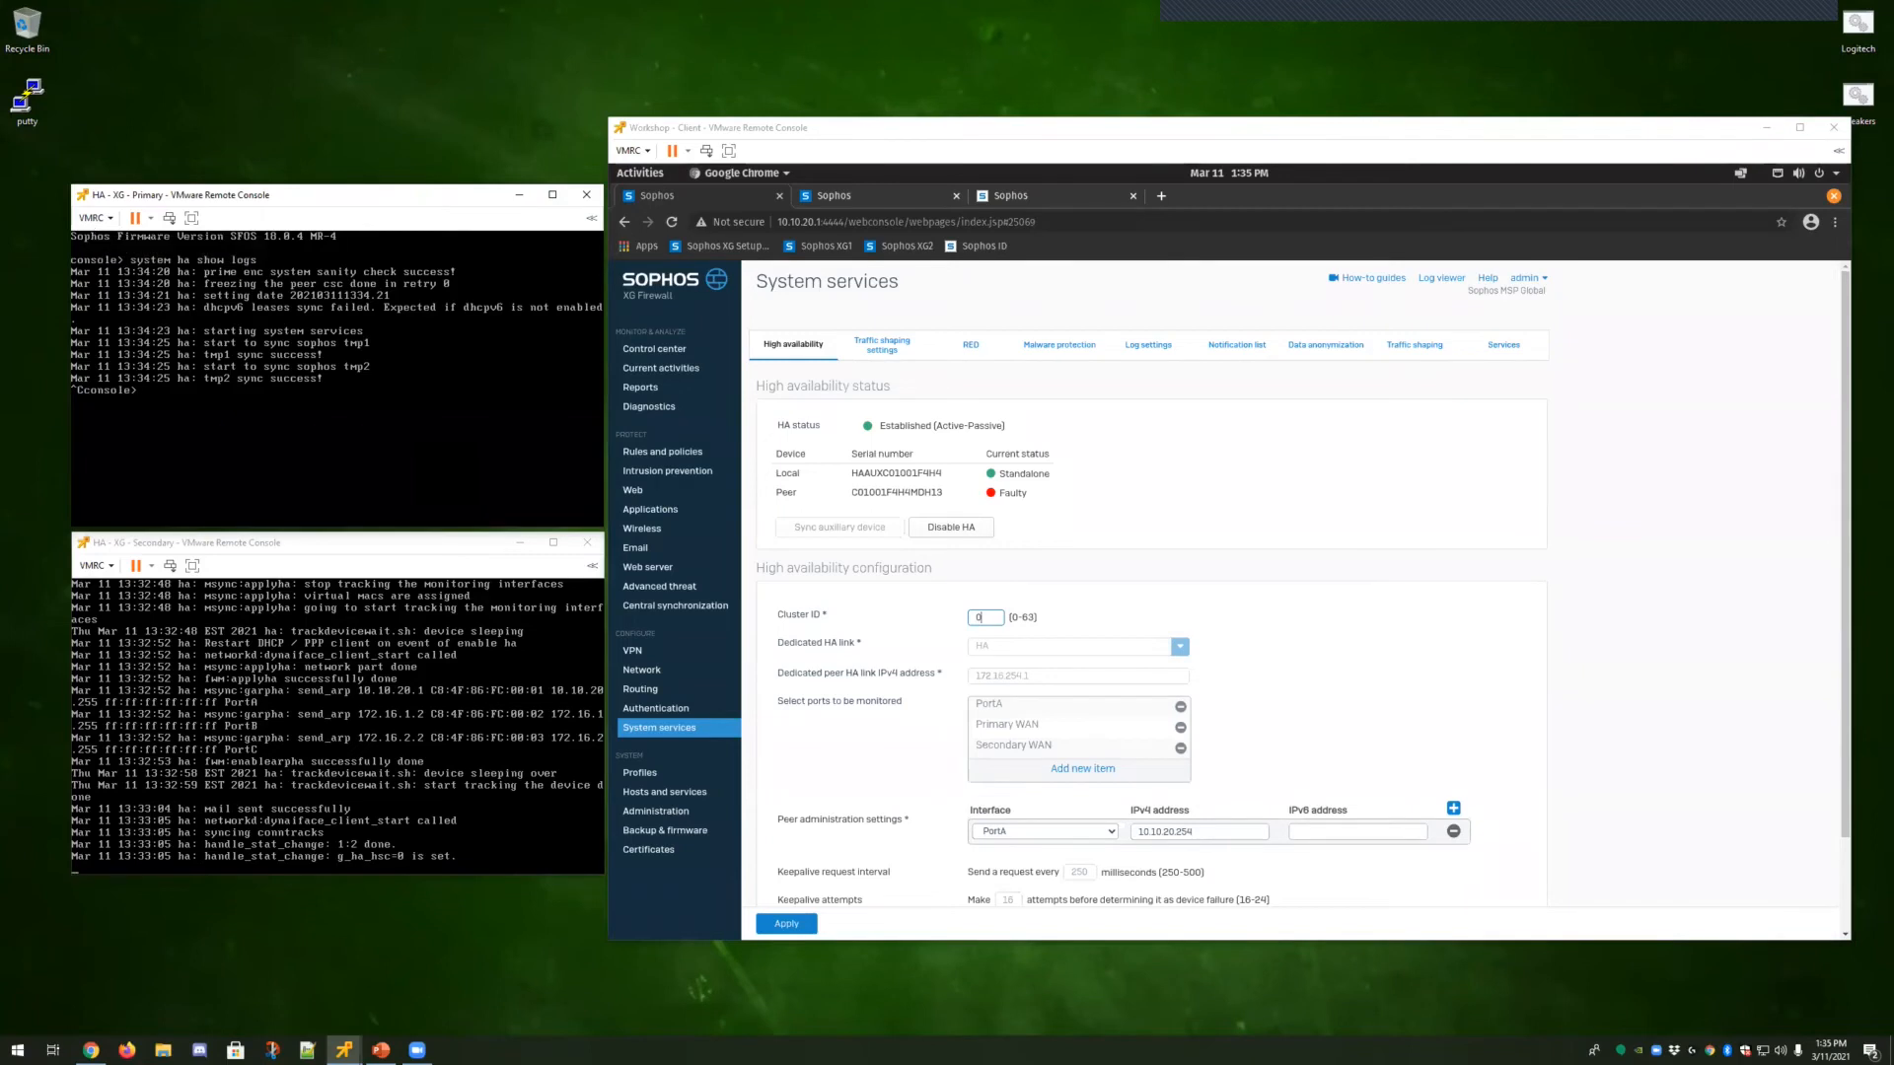
key(Up)
key(Return)
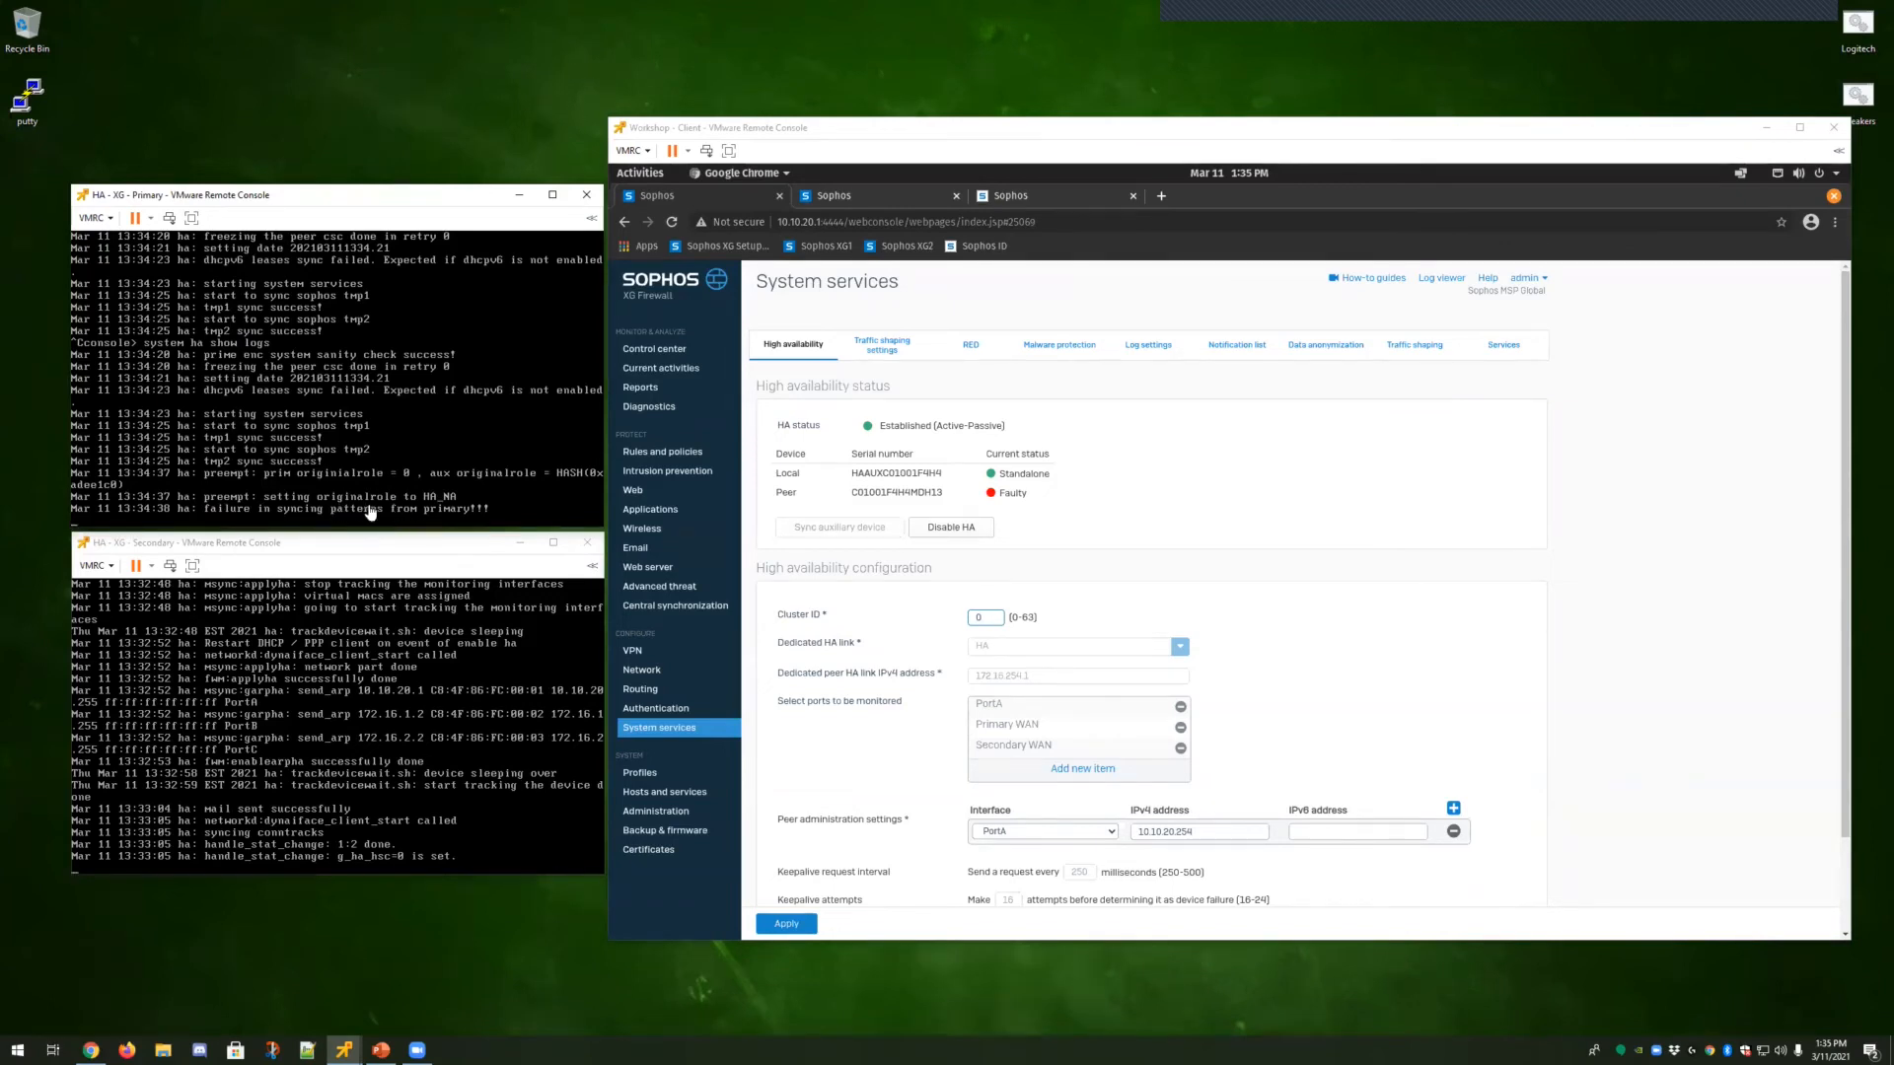
Refresh the High availability page, then complete the Sophos Central login with the security code.
click(803, 347)
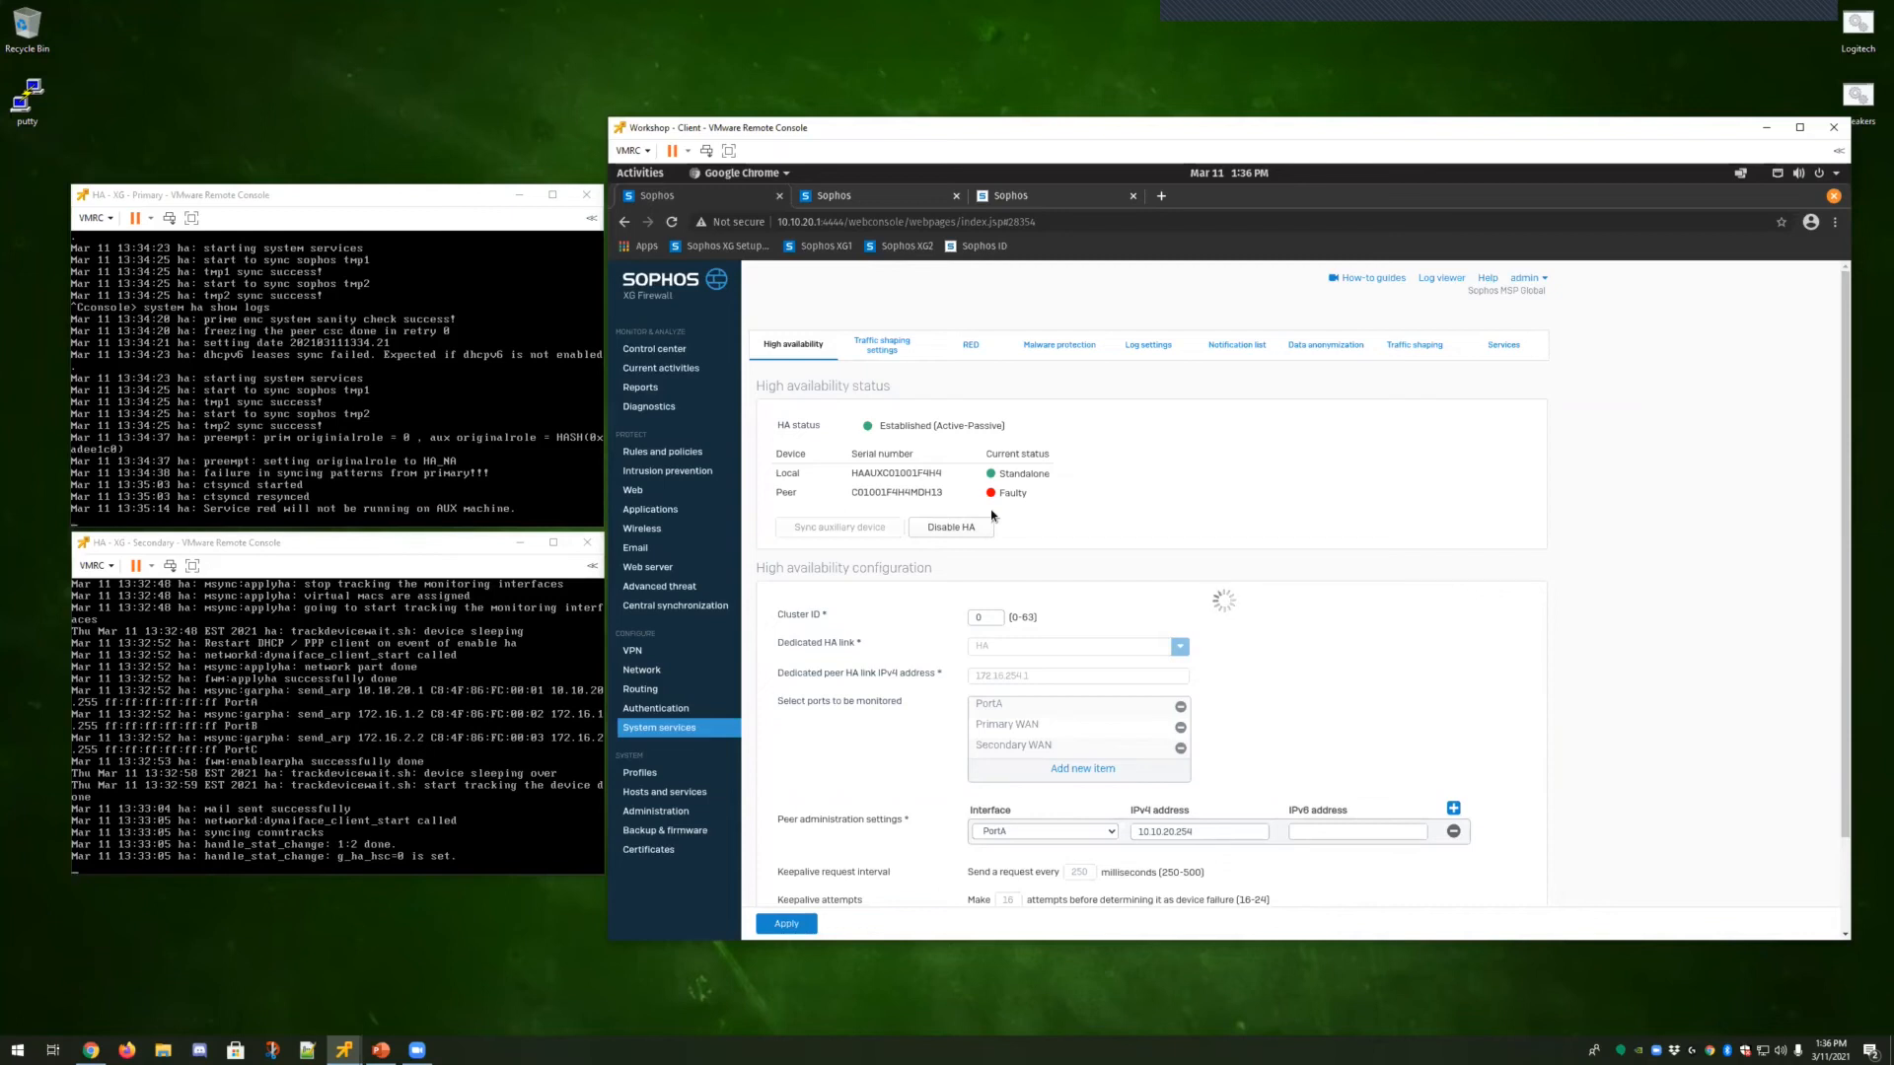
click(1055, 194)
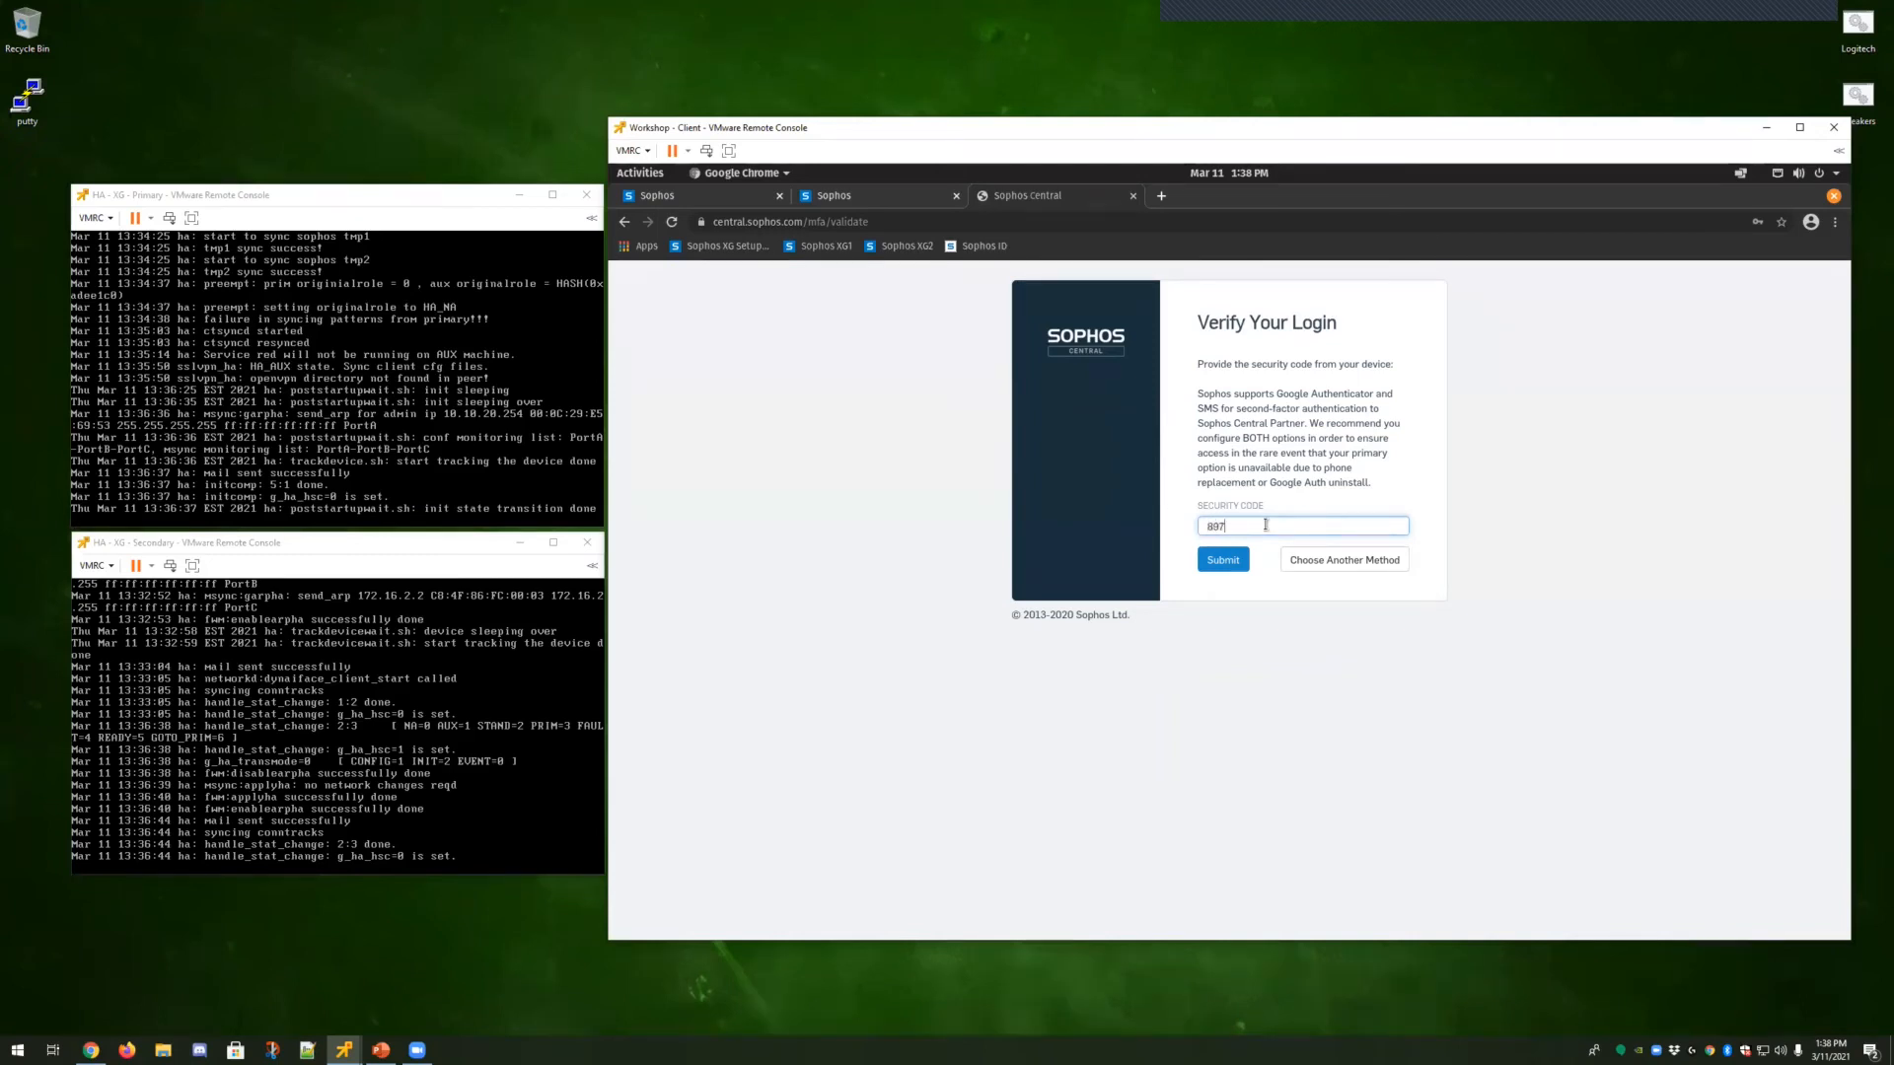
click(1225, 560)
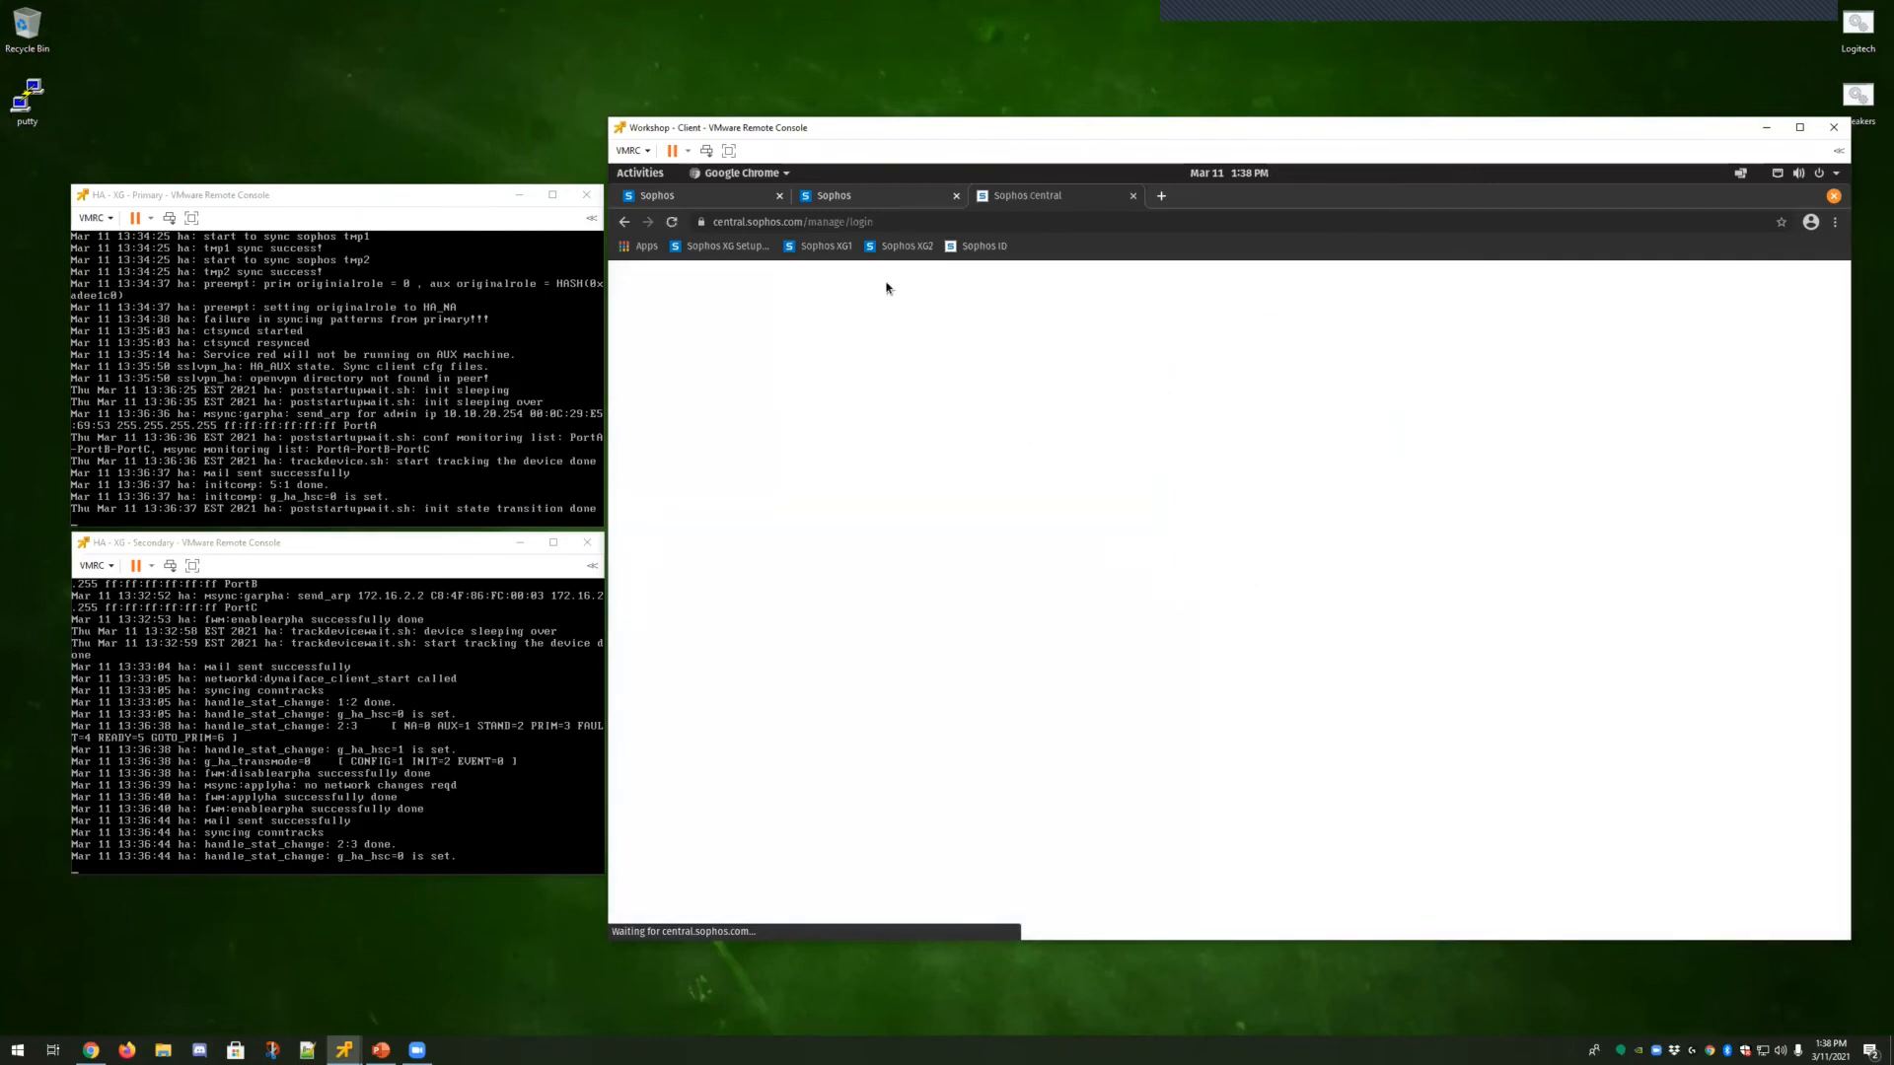
Return to the firewall tab, refresh the High availability page and review the HA configuration.
click(844, 199)
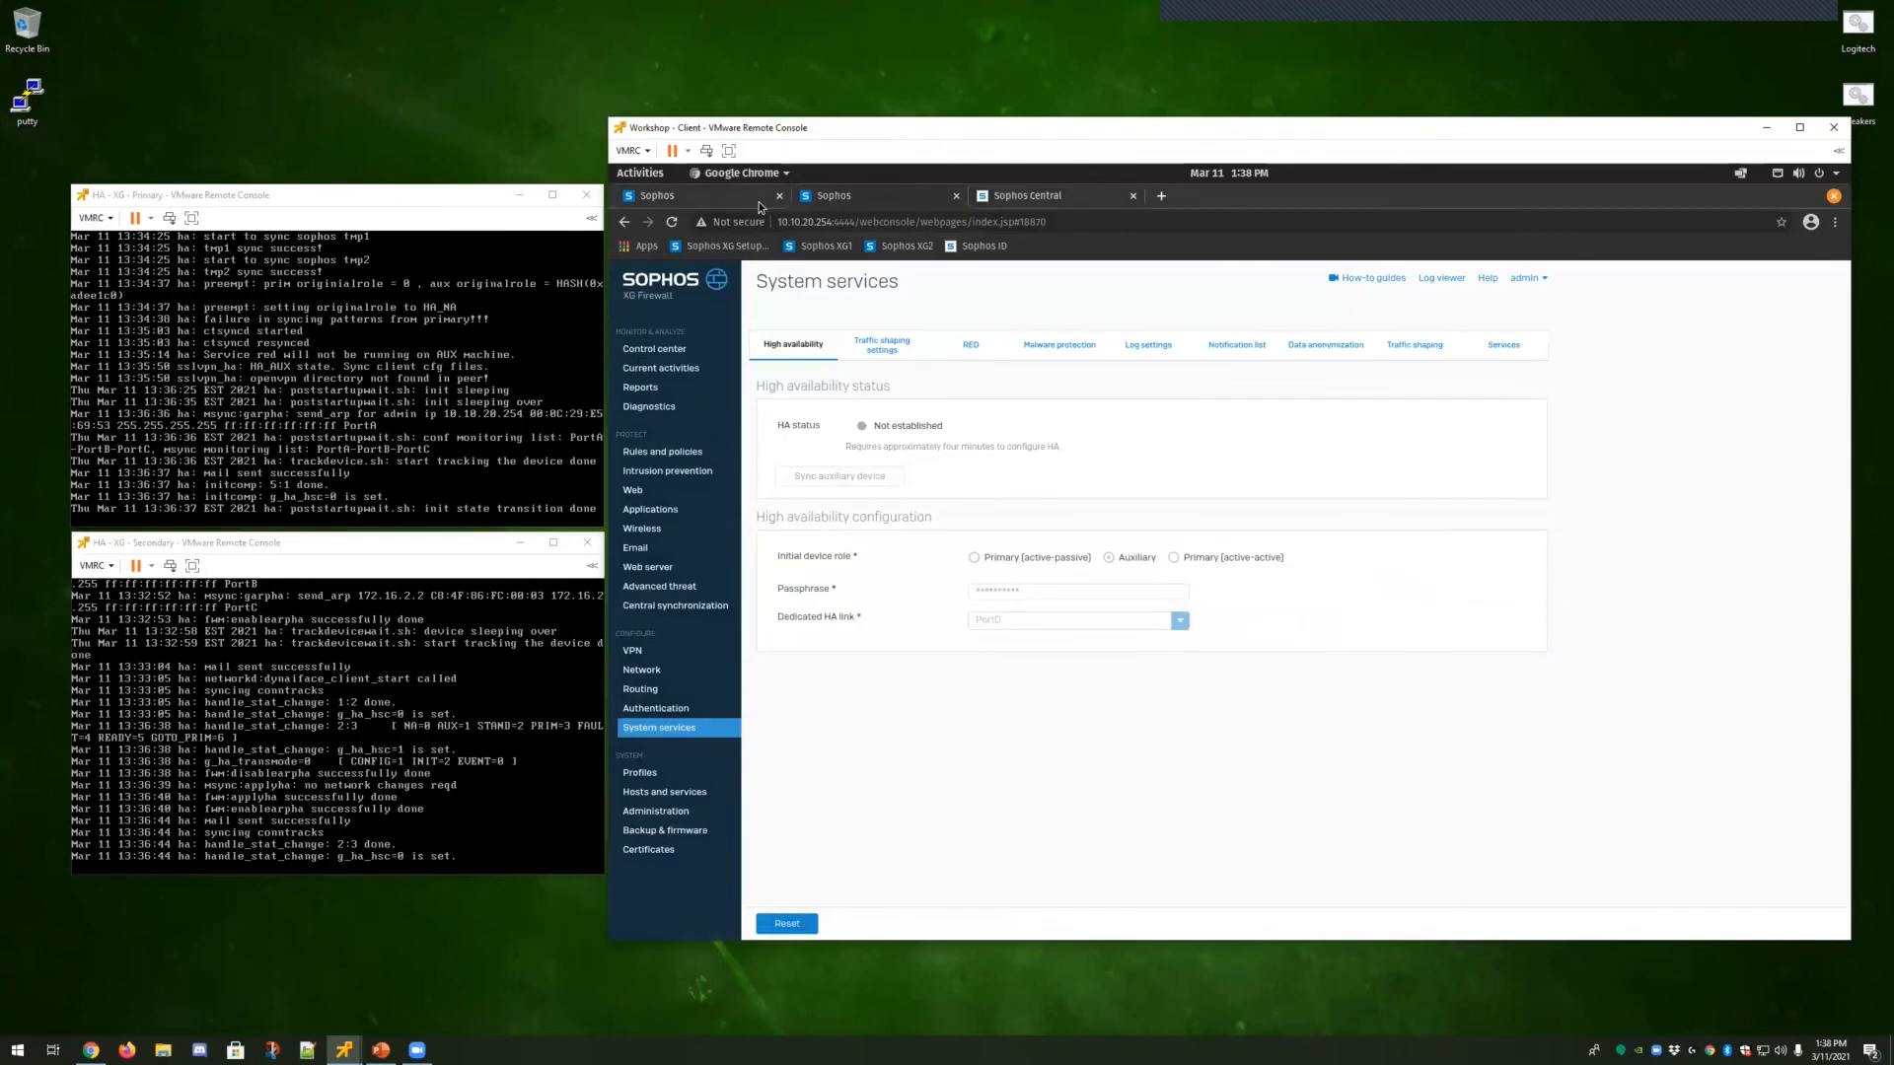
click(805, 353)
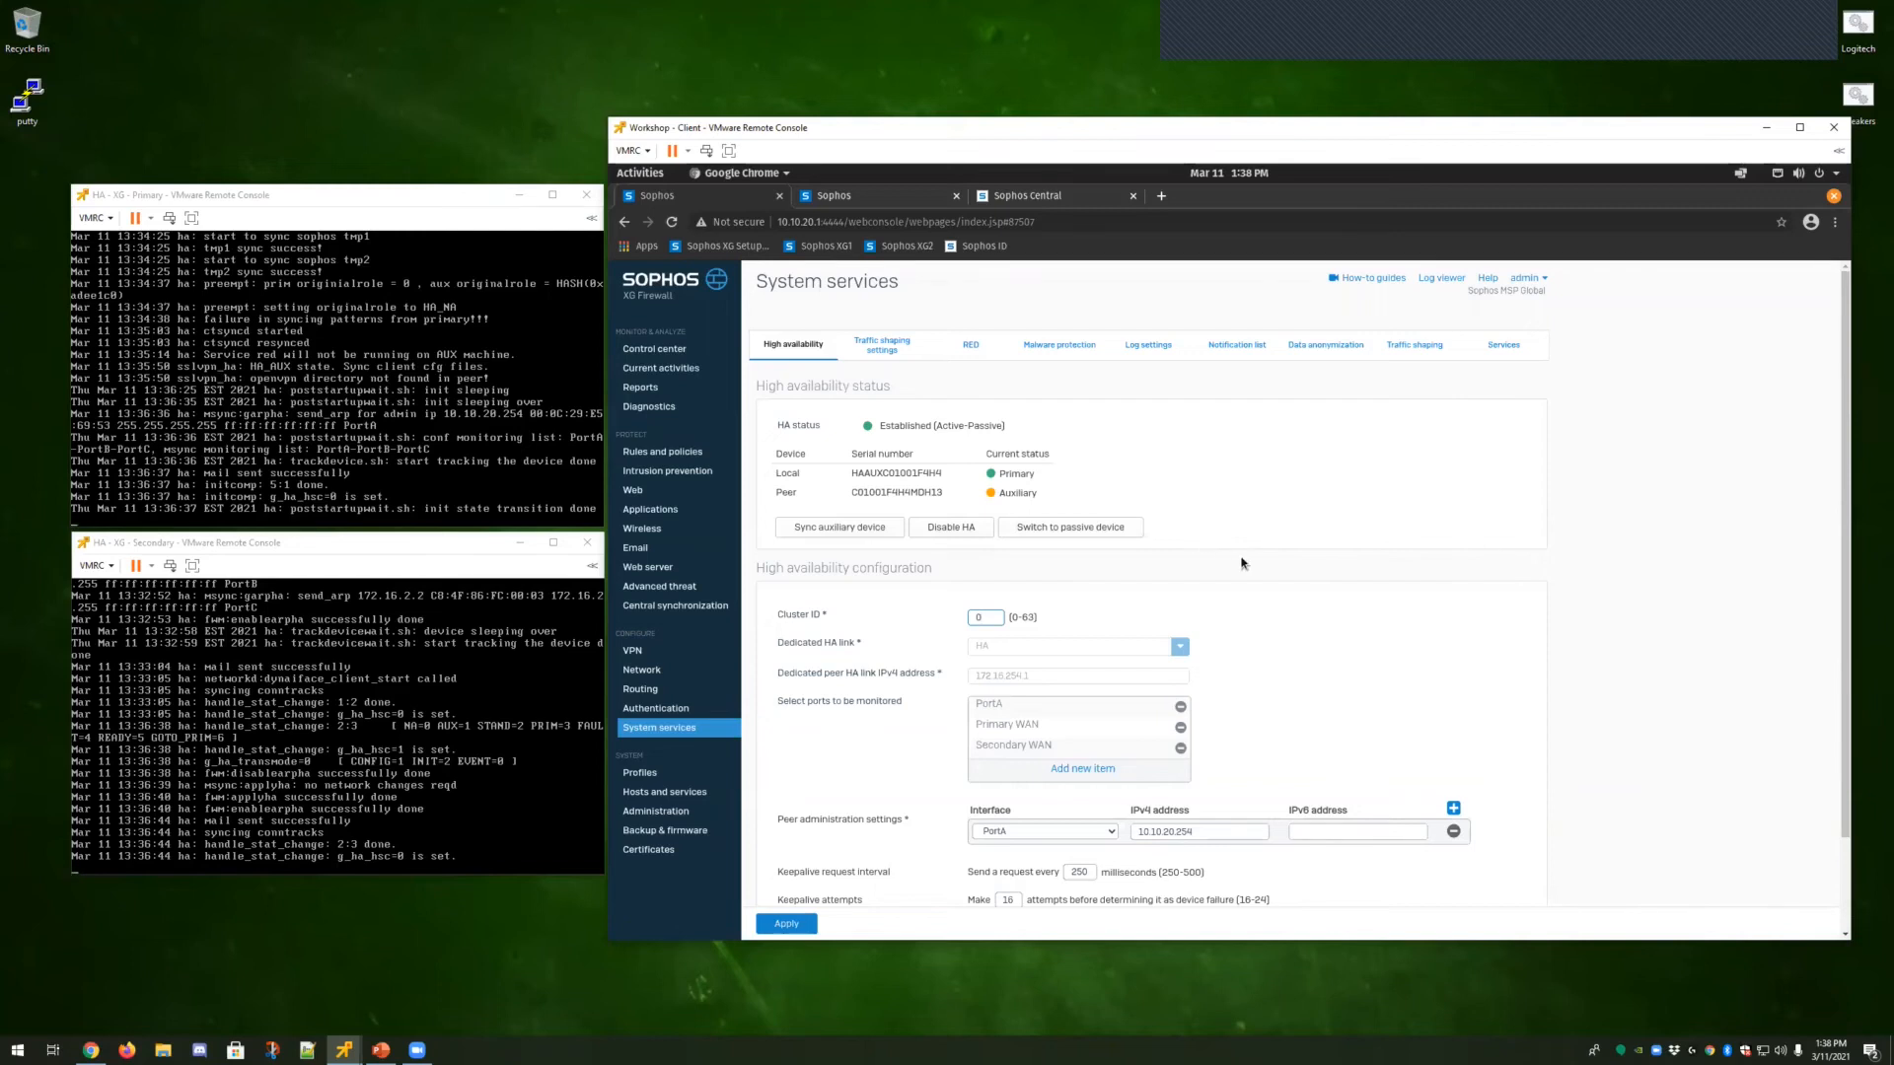
scroll(1287, 626, down, 2)
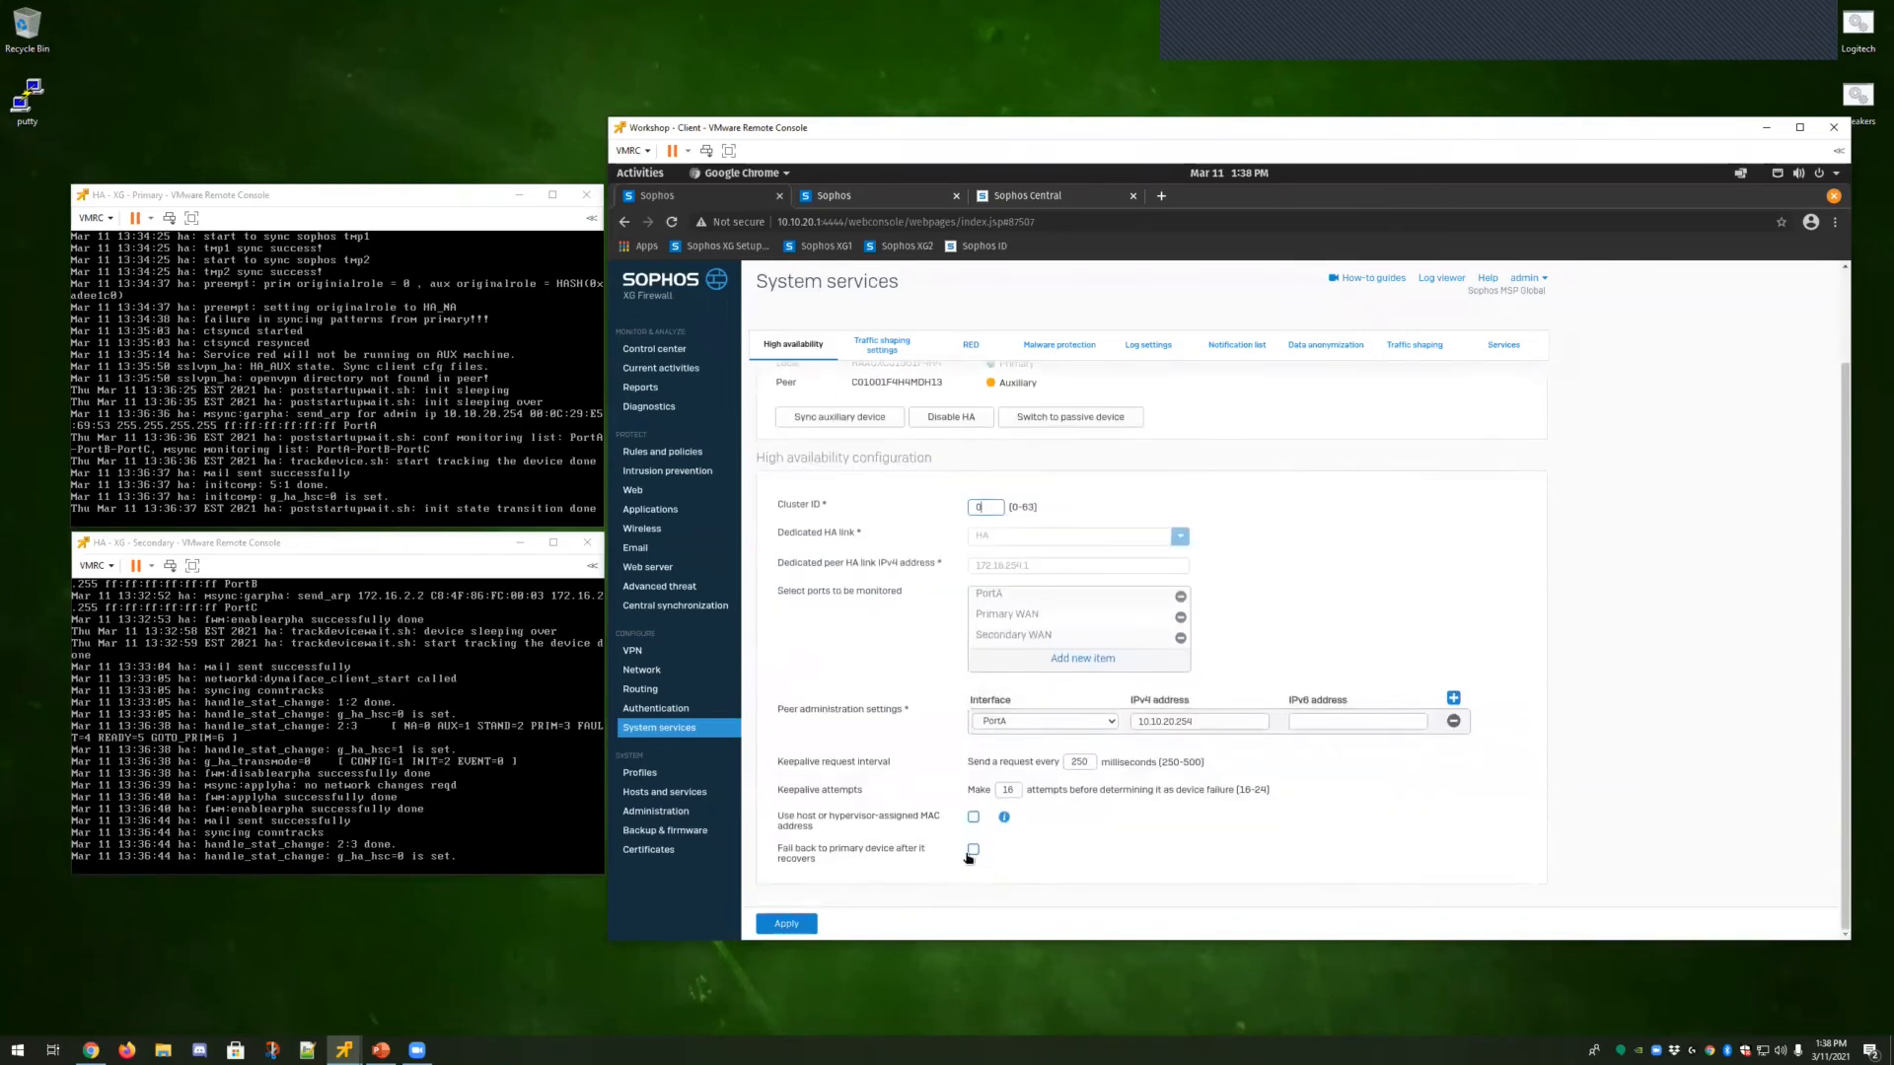
scroll(1105, 883, up, 2)
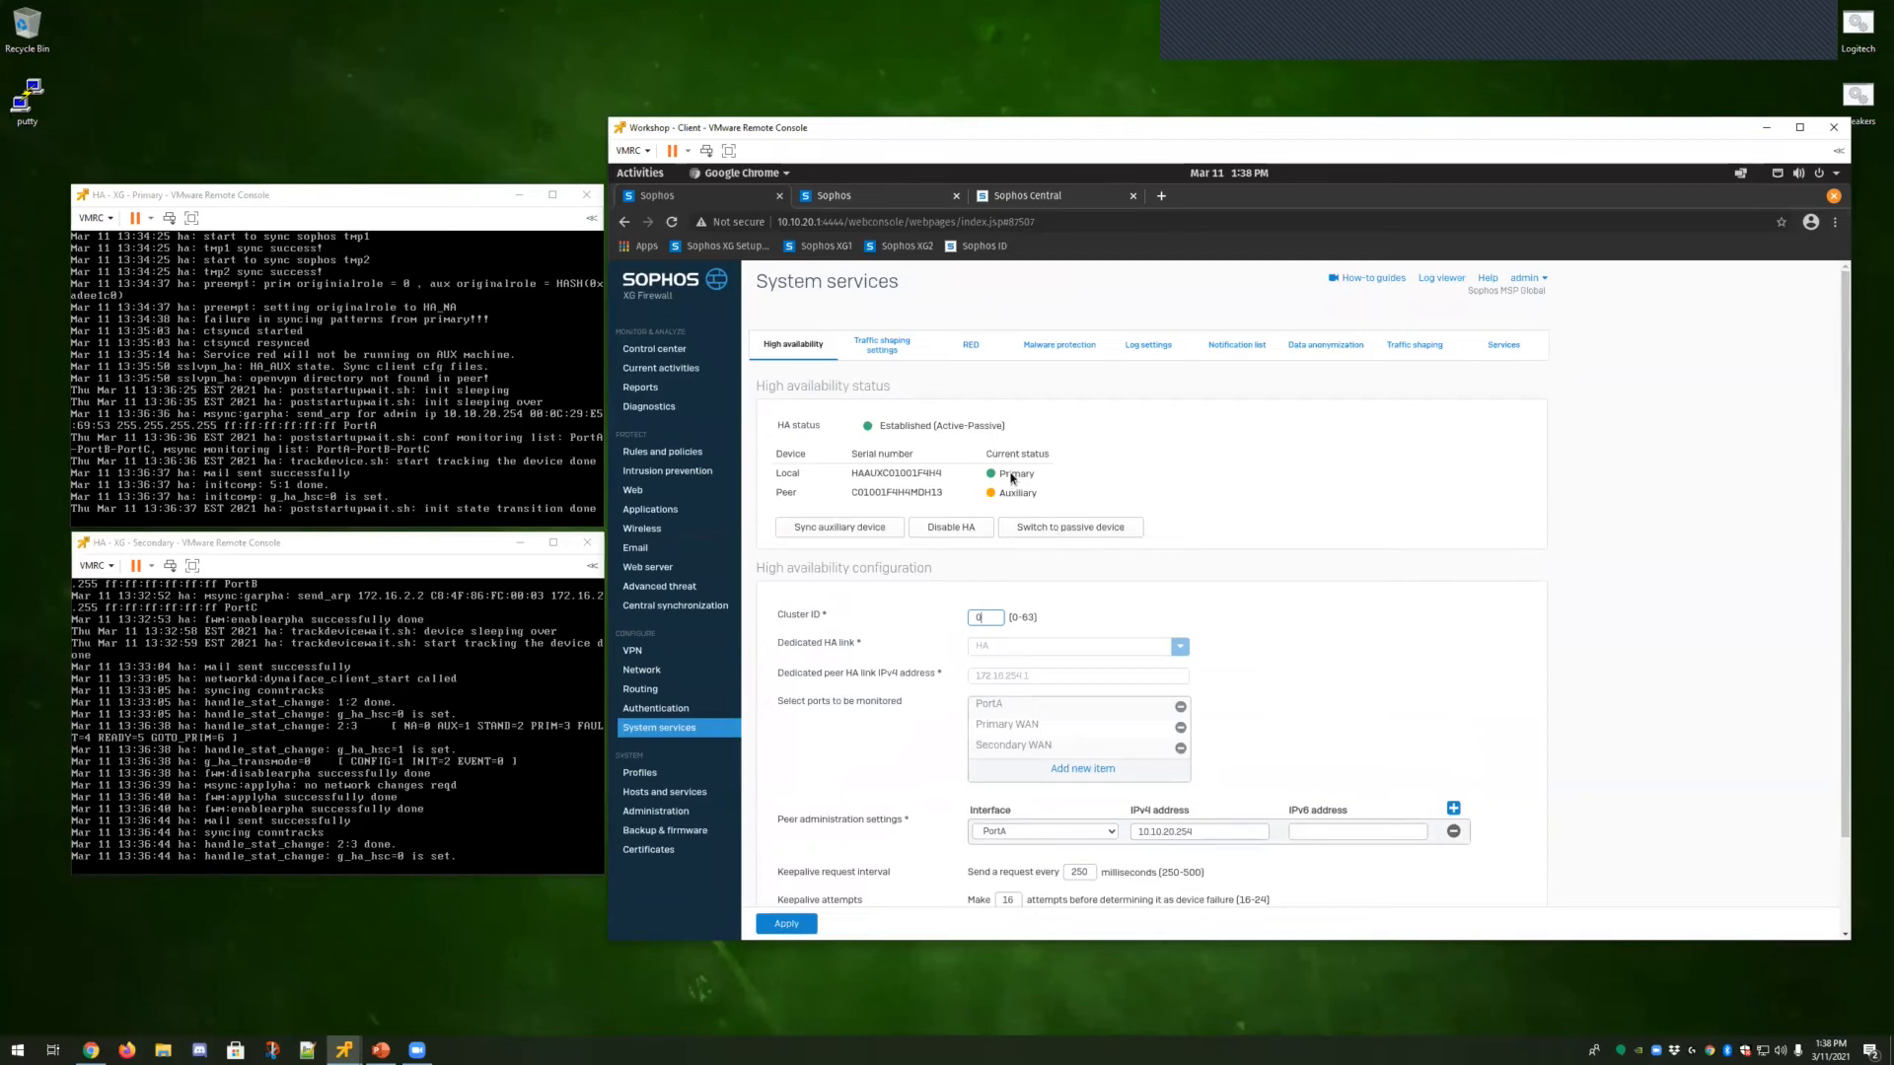
Switch the current primary device to passive and confirm the restart.
click(1074, 531)
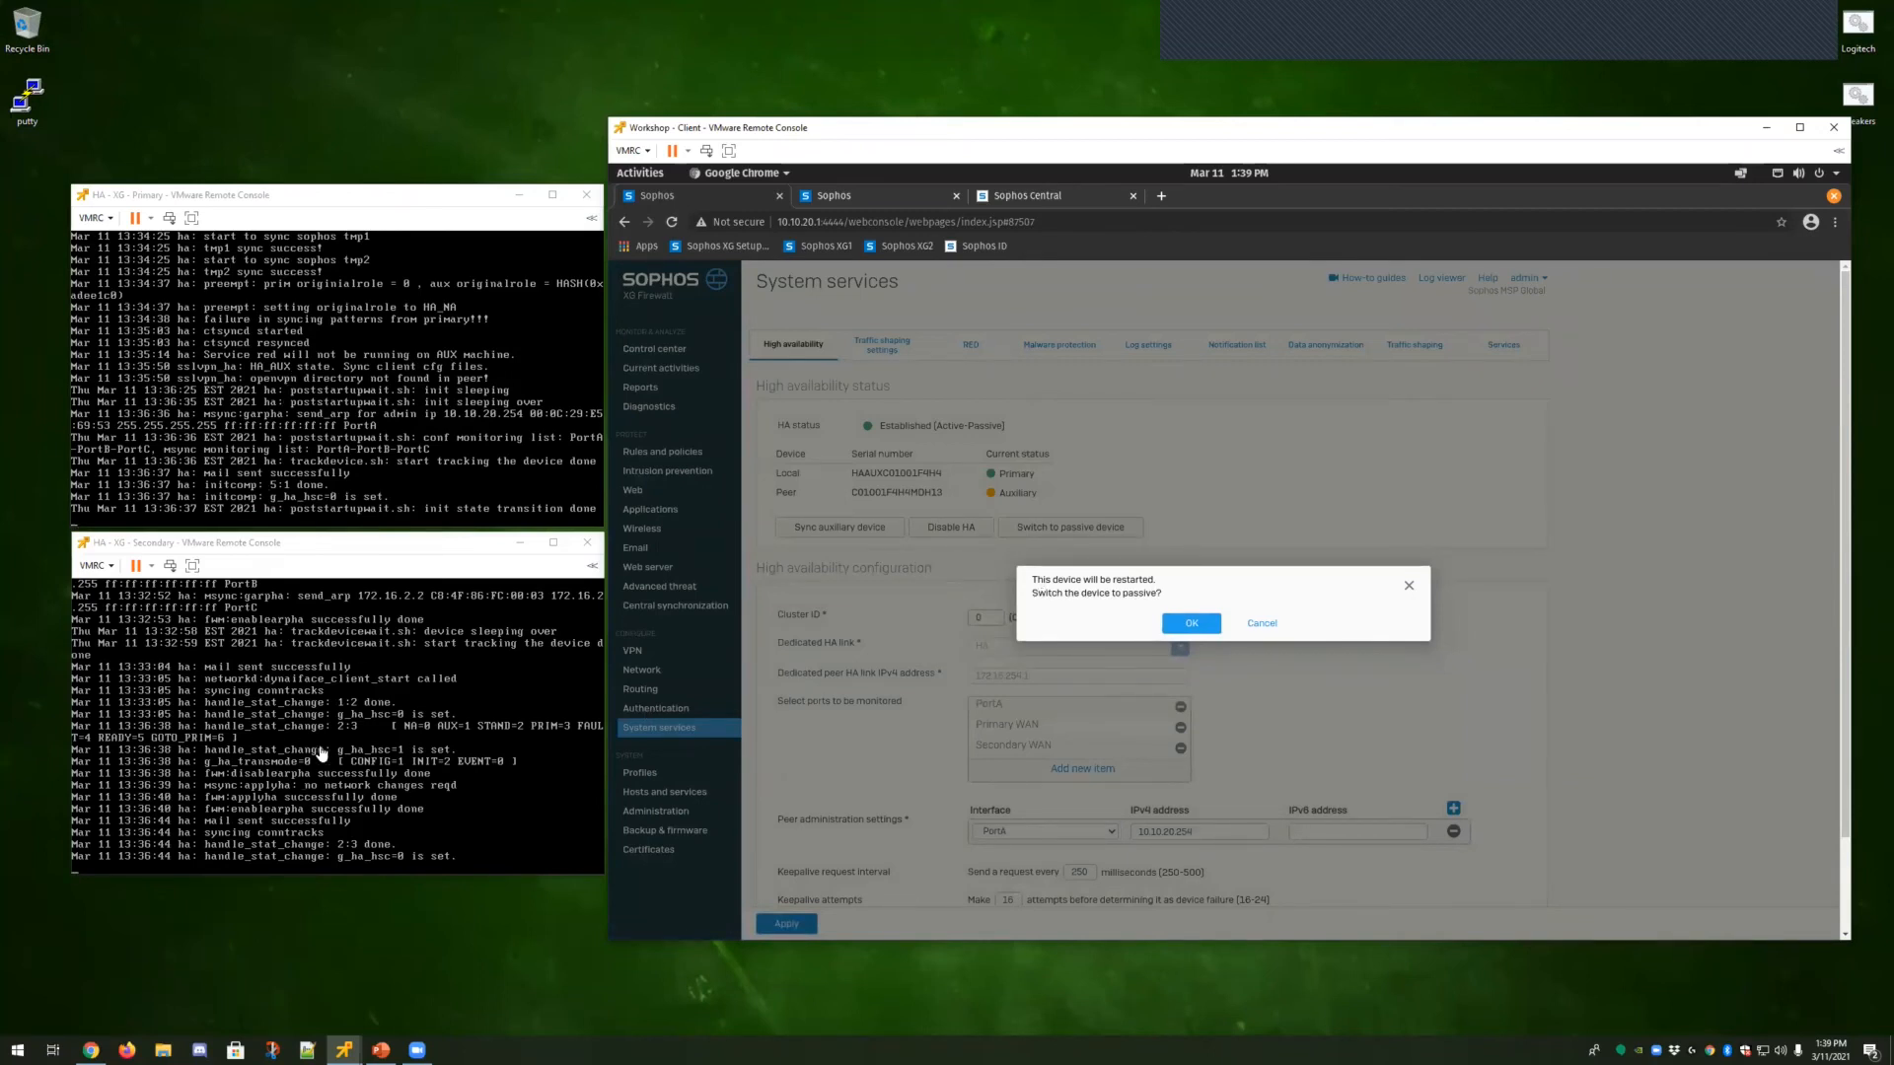
click(1193, 624)
Check the running ping in the terminal and refresh the High availability page.
click(639, 174)
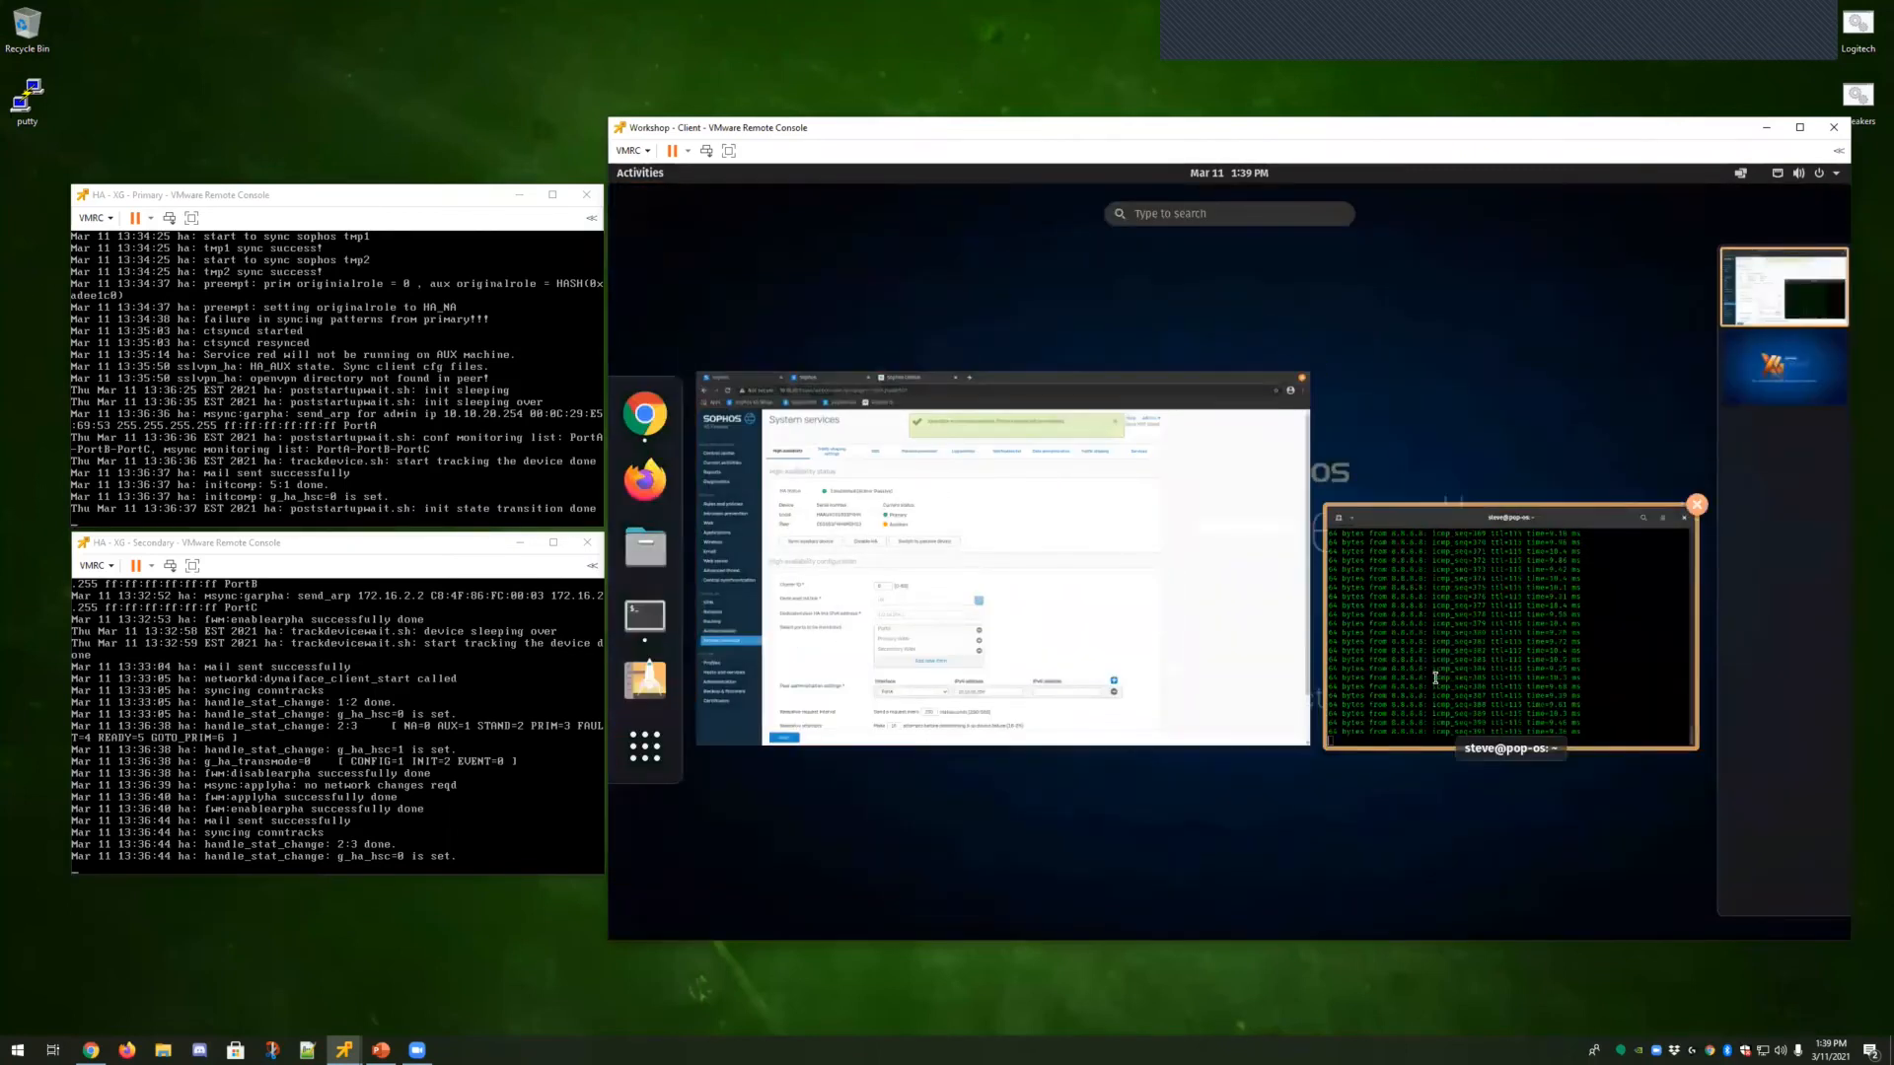
click(1441, 734)
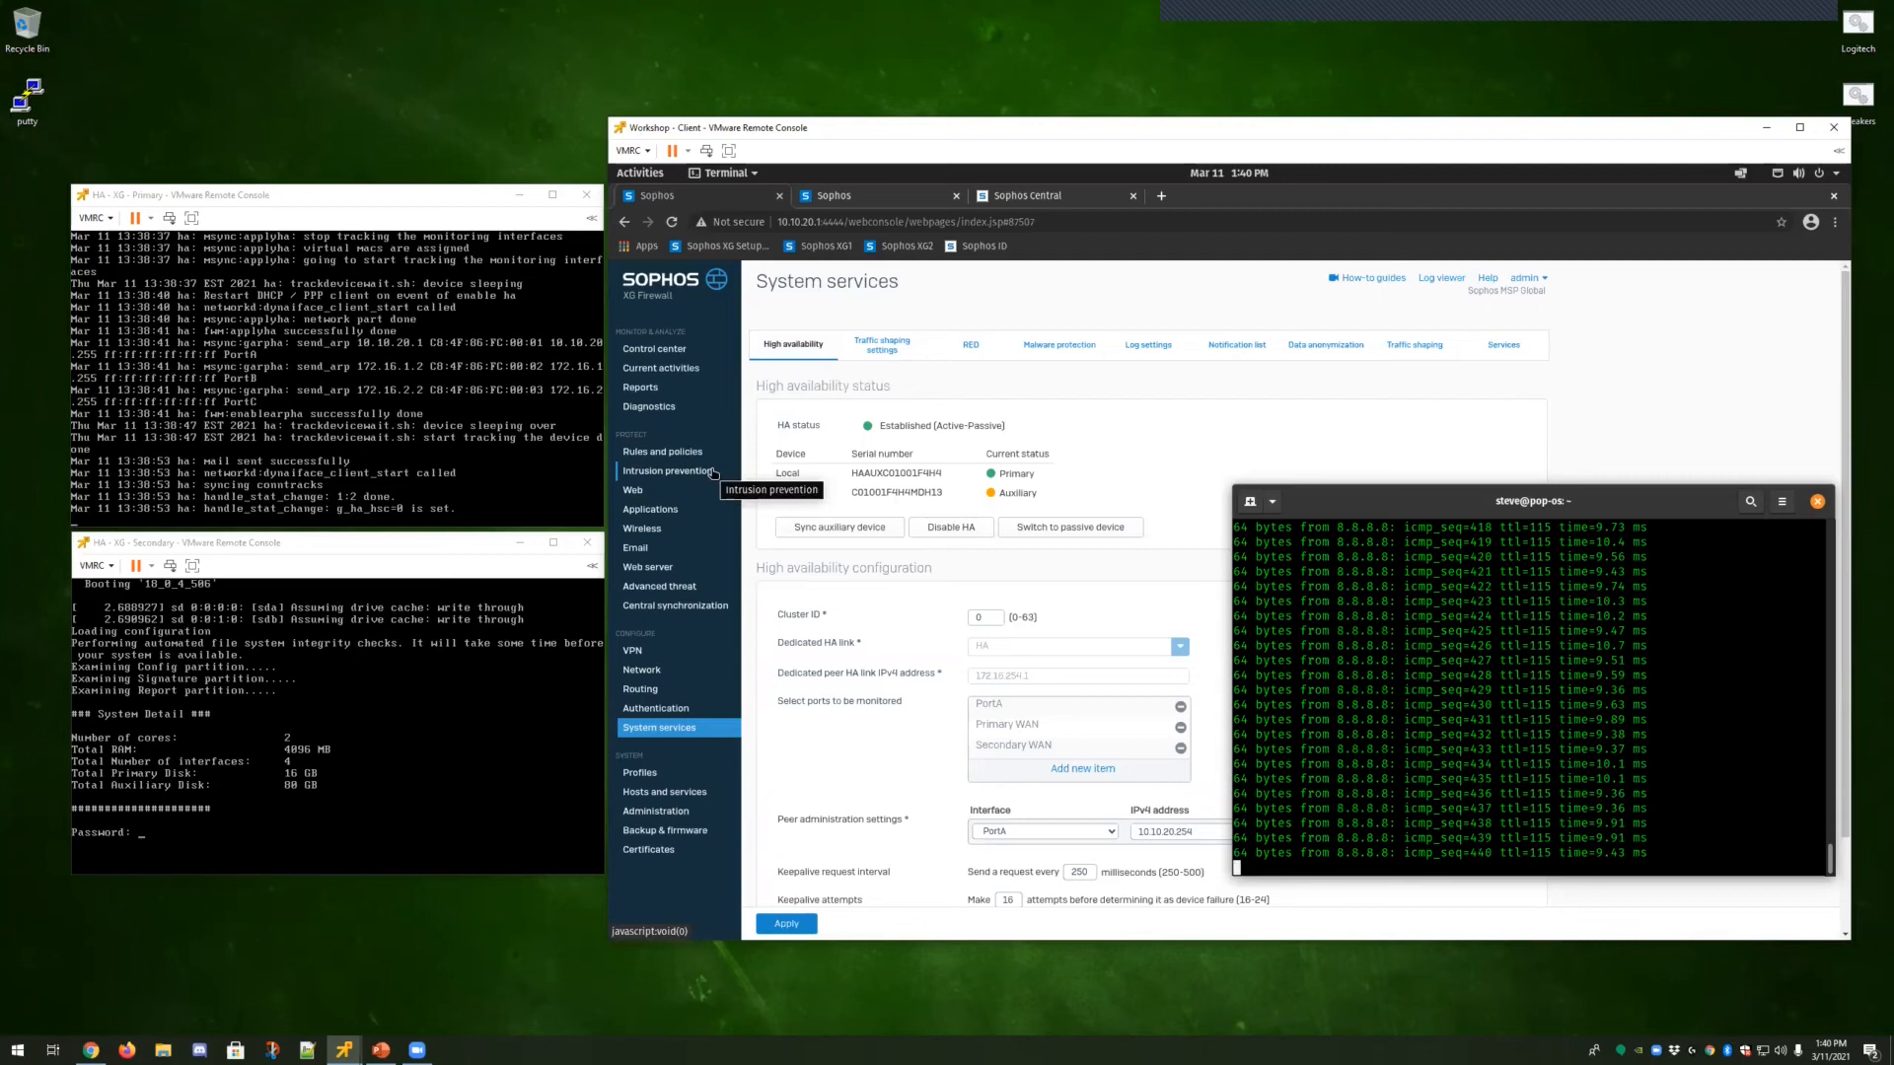
click(803, 345)
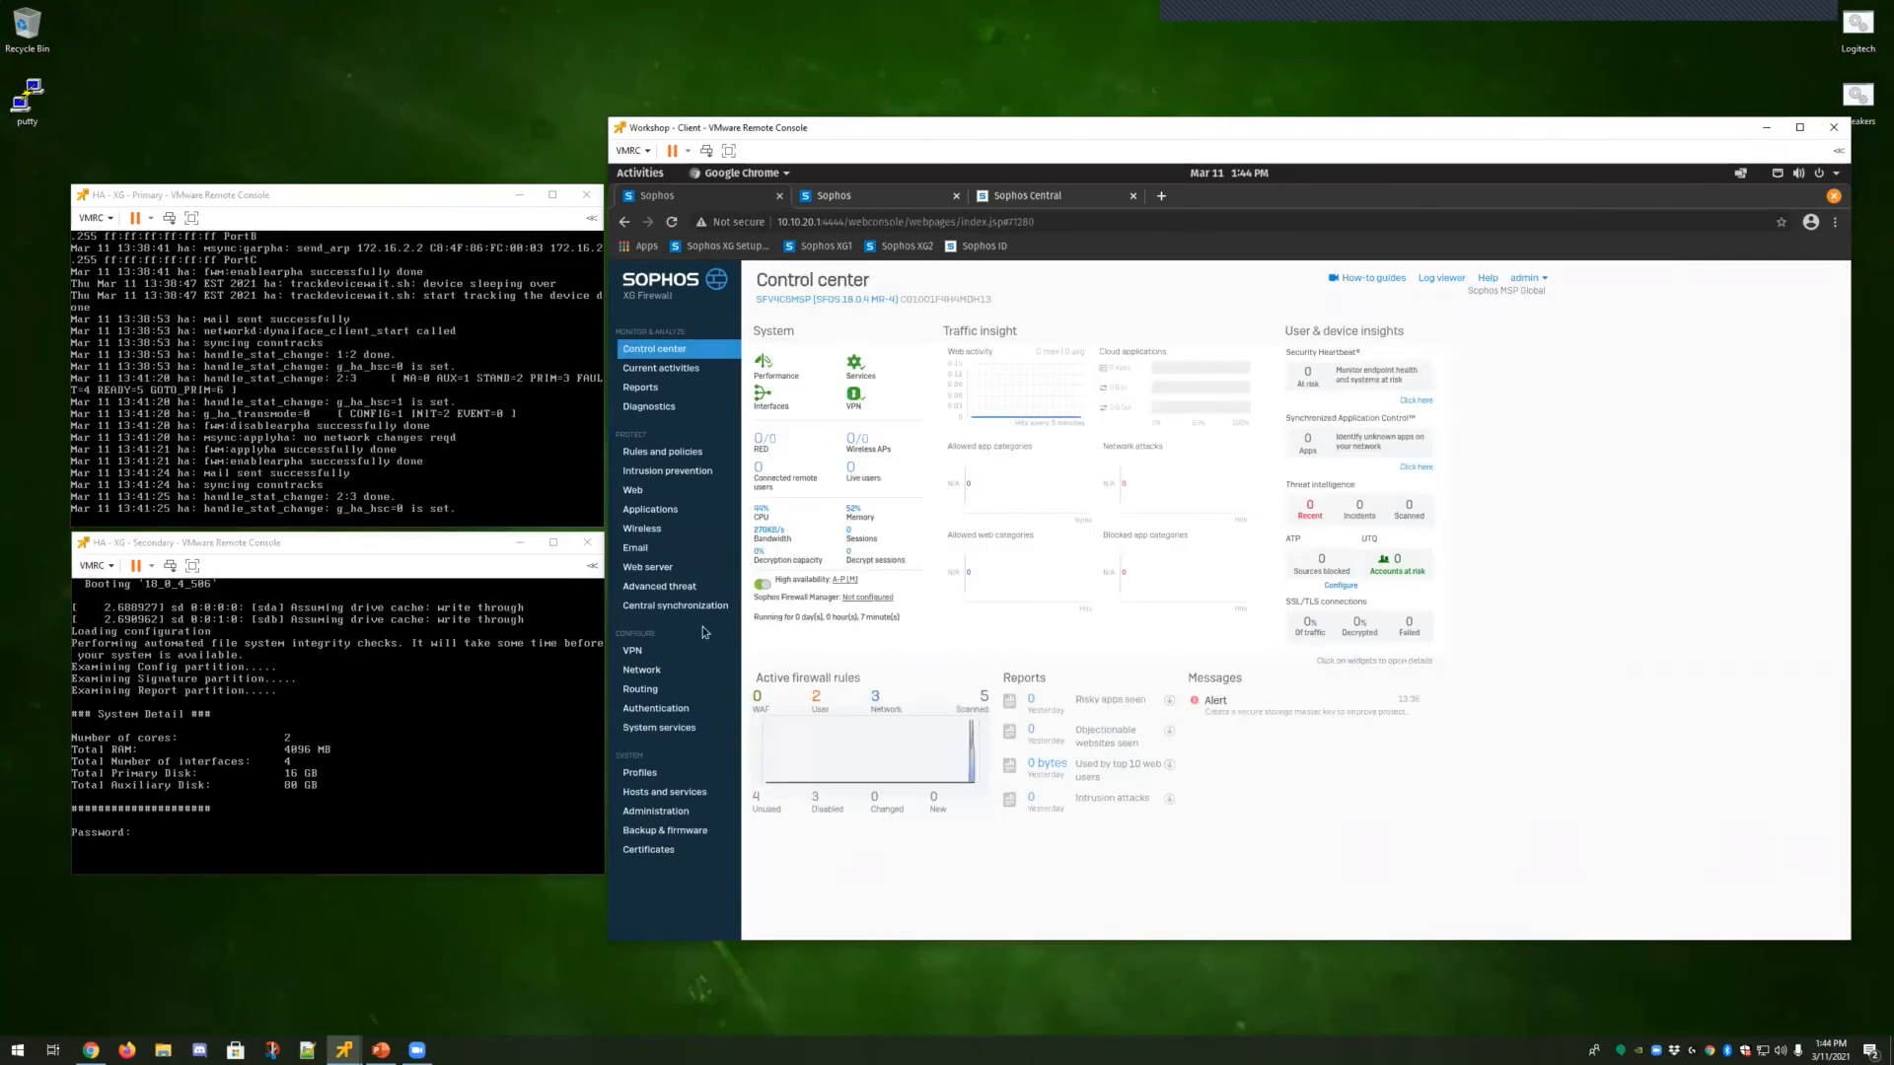
Open Central synchronization and register both HA devices with Sophos Central using the account e-mail address and password.
click(666, 730)
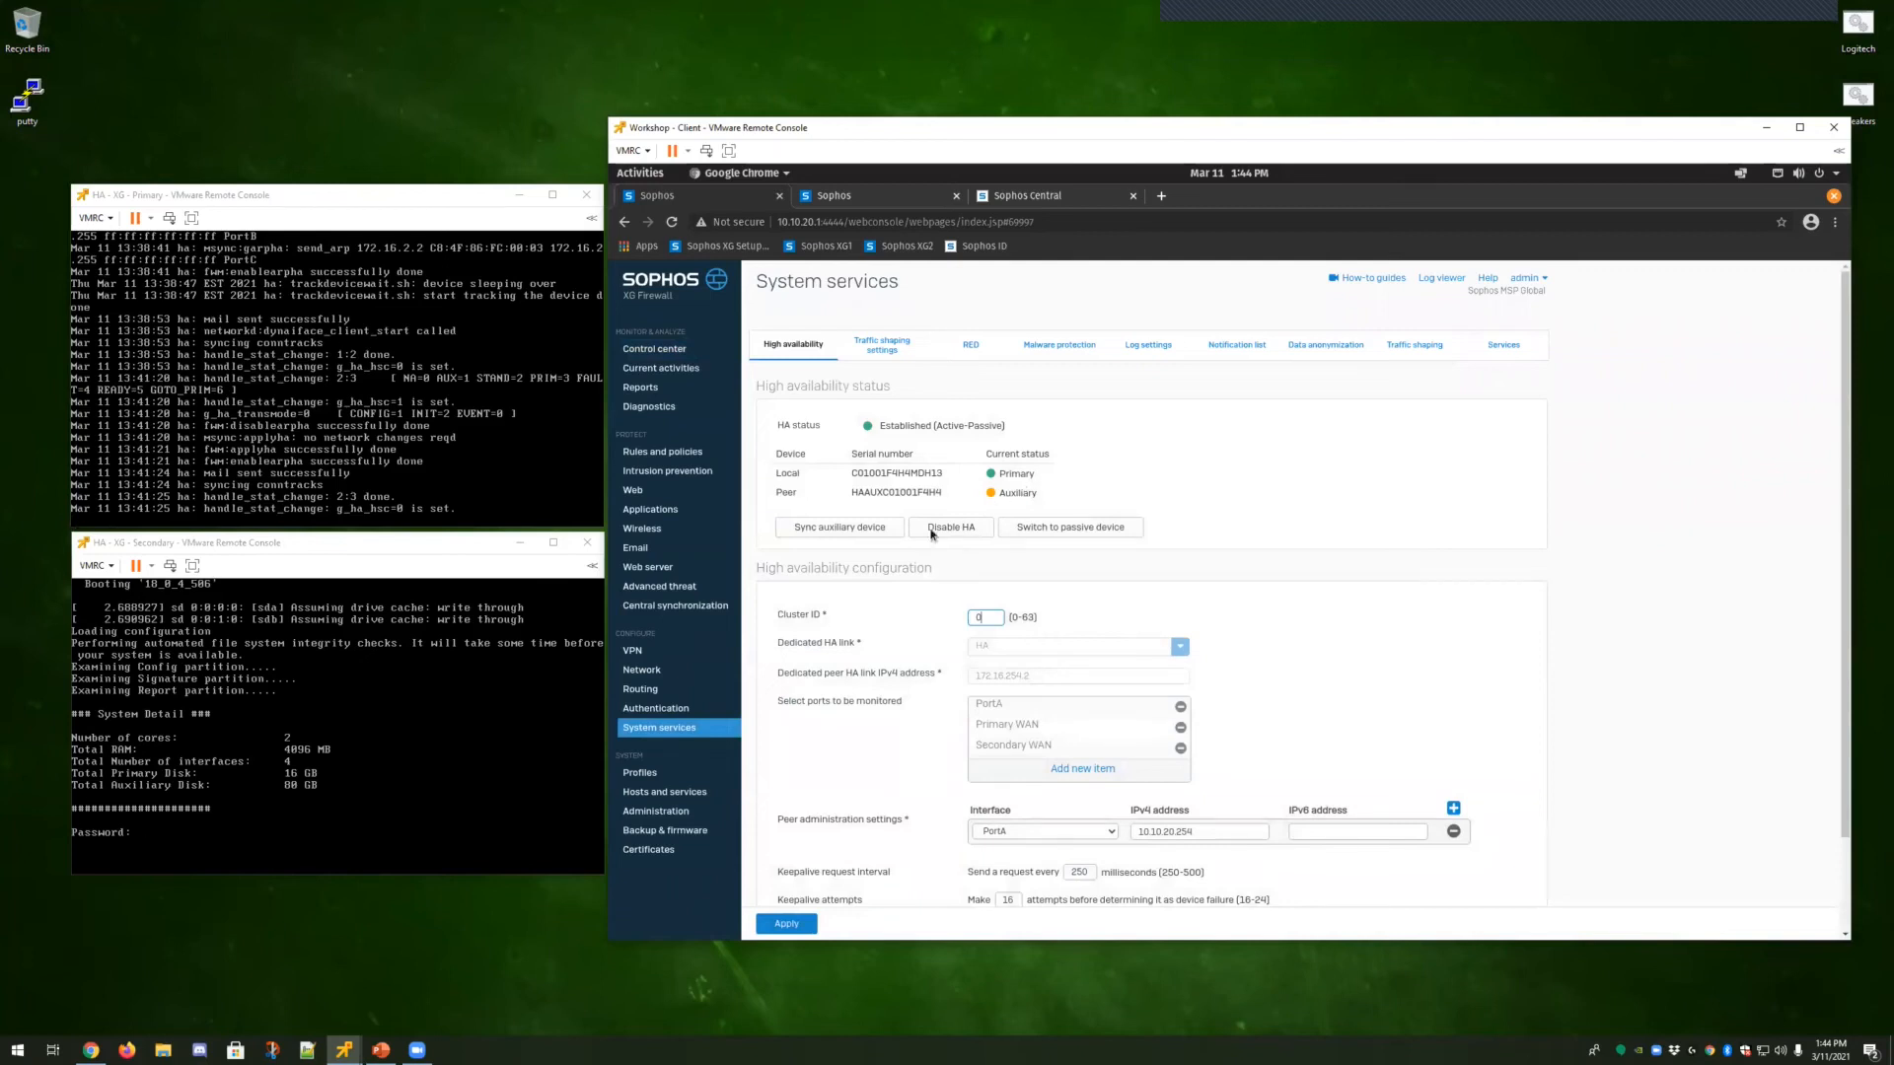
click(679, 607)
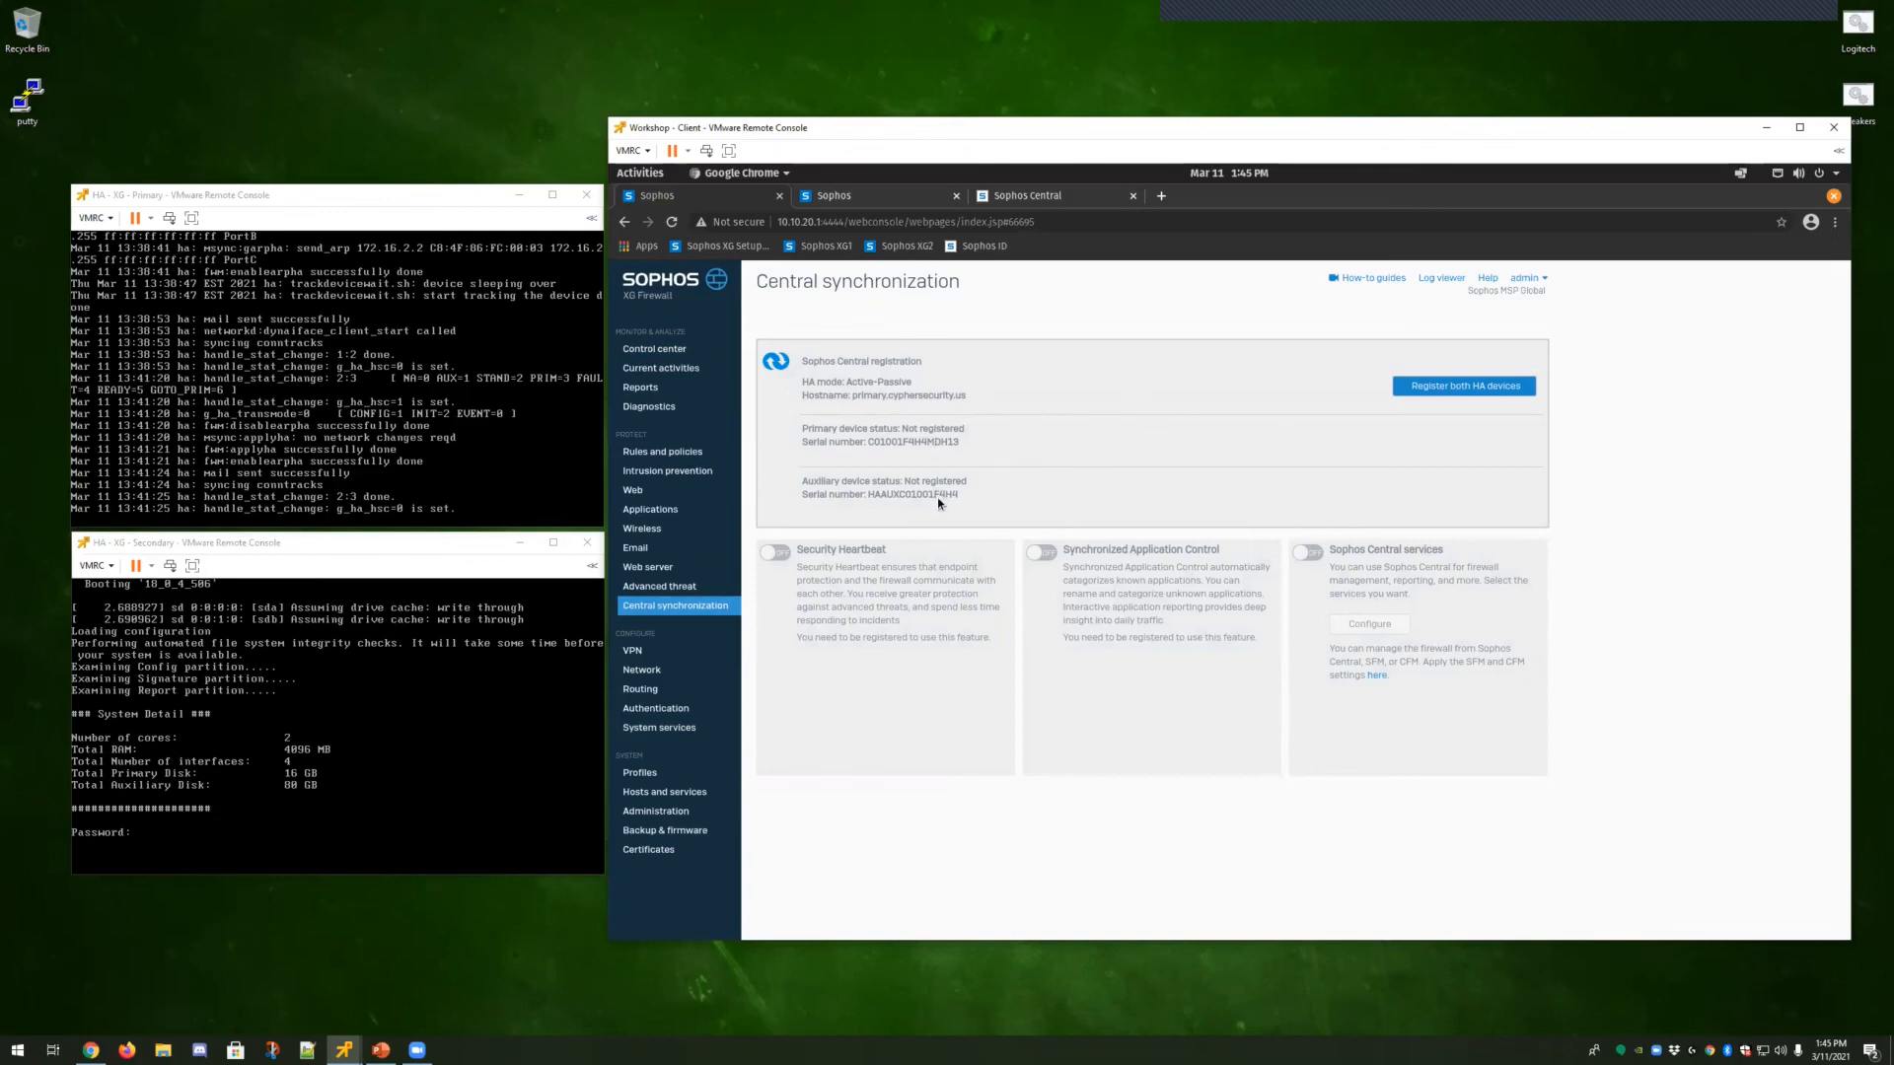
click(1453, 391)
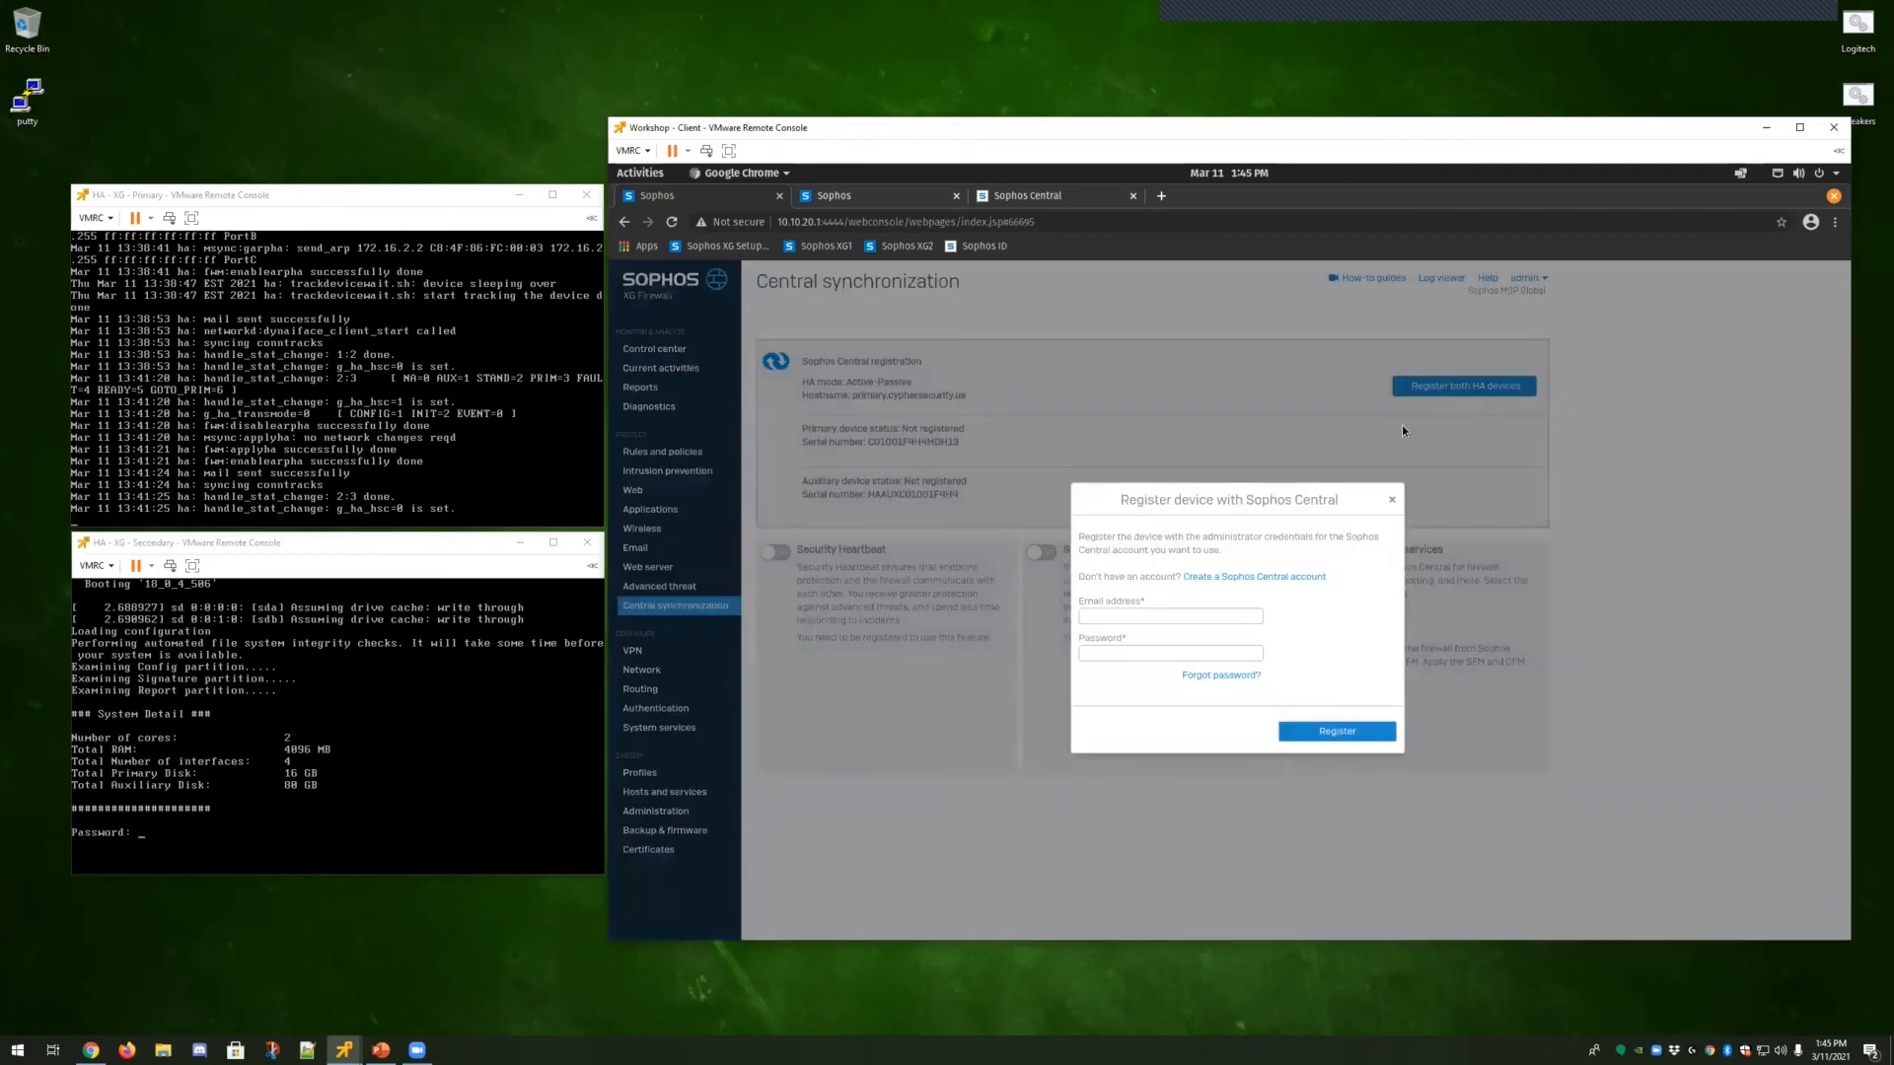
click(1179, 614)
click(1163, 645)
click(1154, 650)
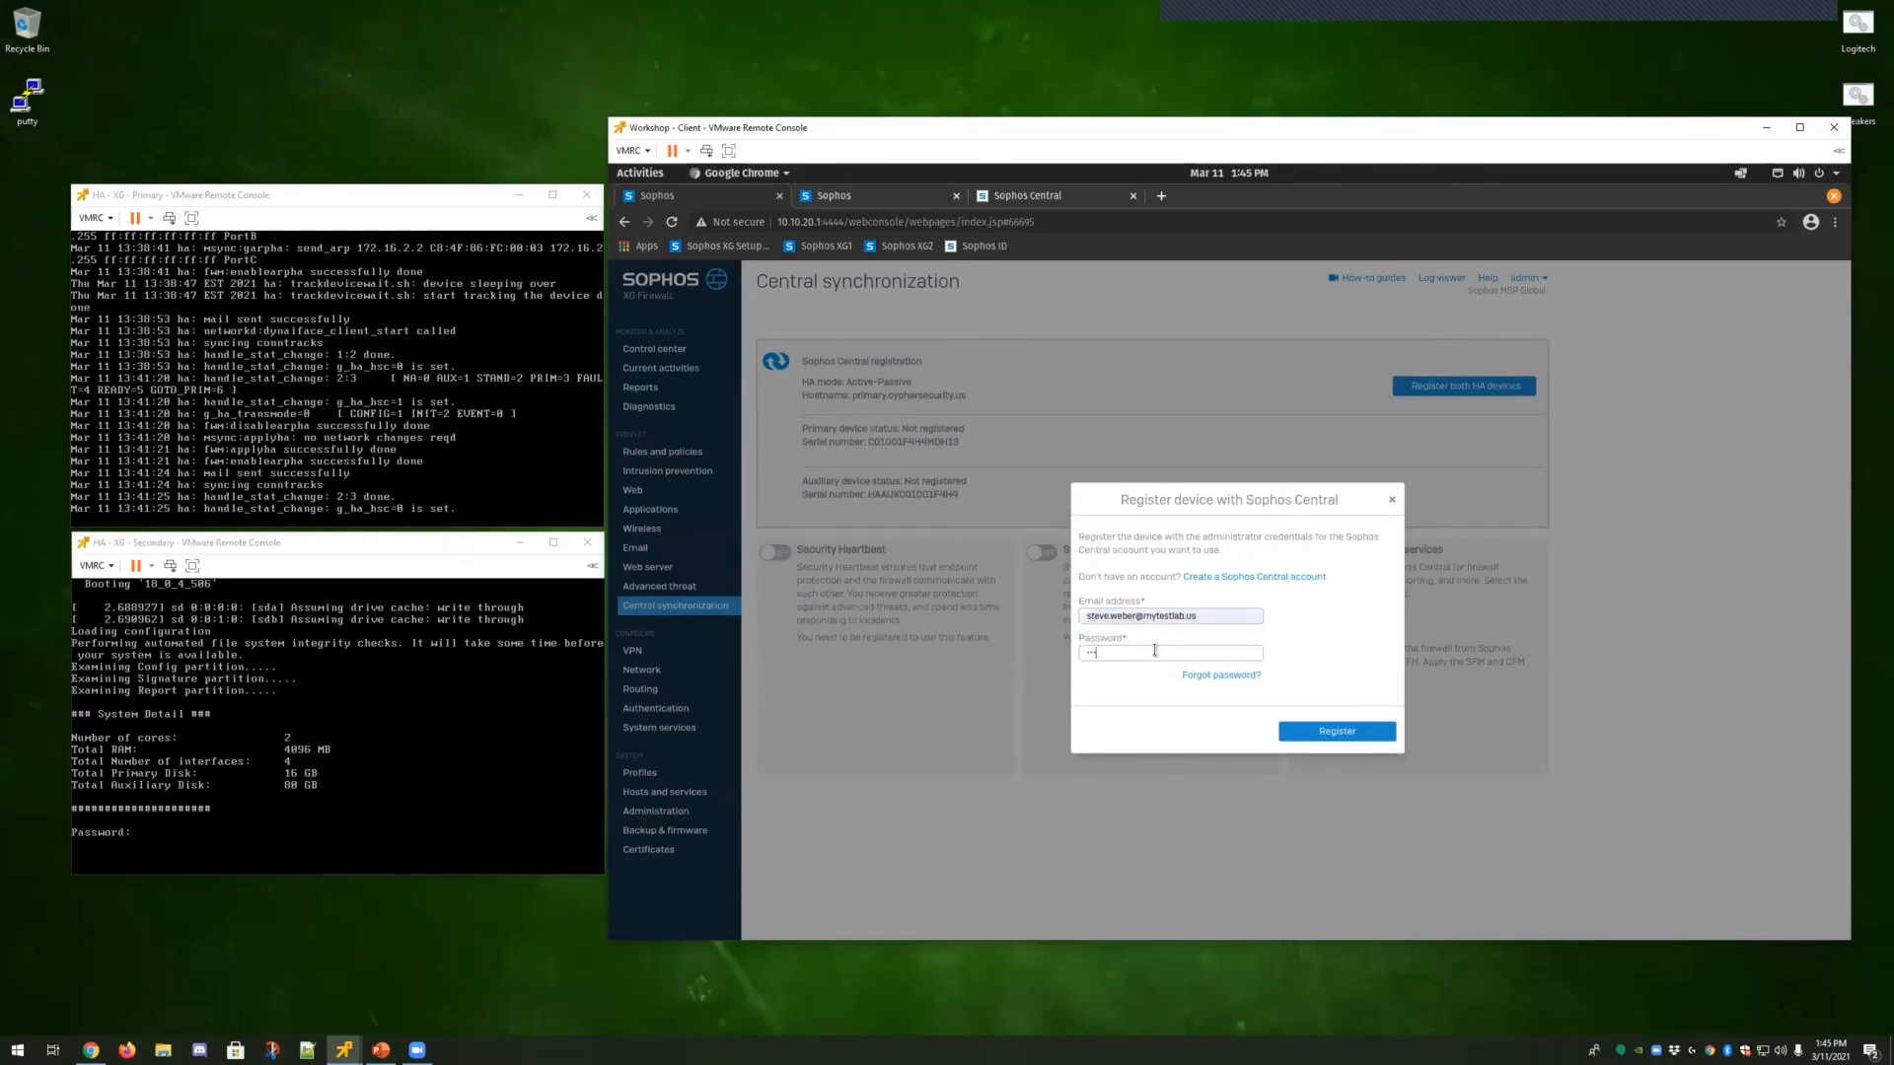
click(1336, 735)
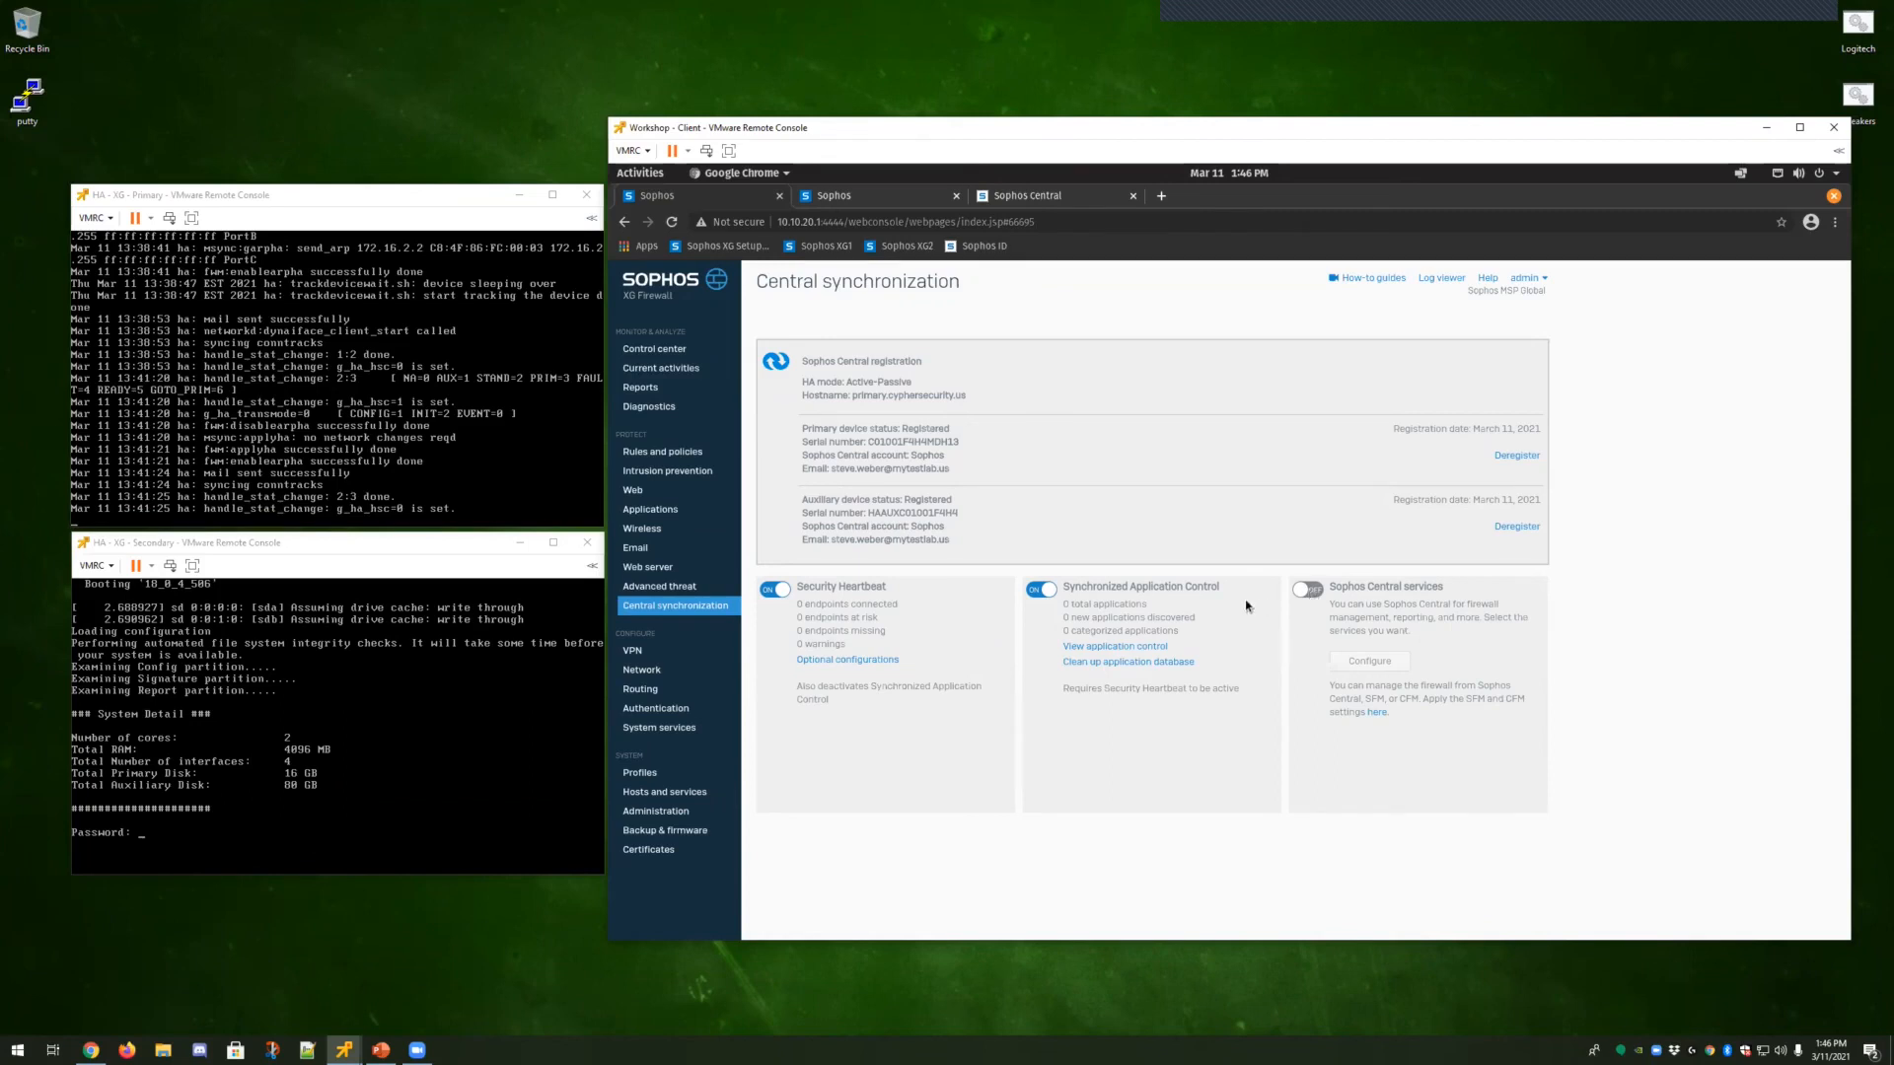
Enable Sophos Central services with management from Sophos Central and configuration backups sent to Sophos Central.
click(1307, 589)
click(1057, 580)
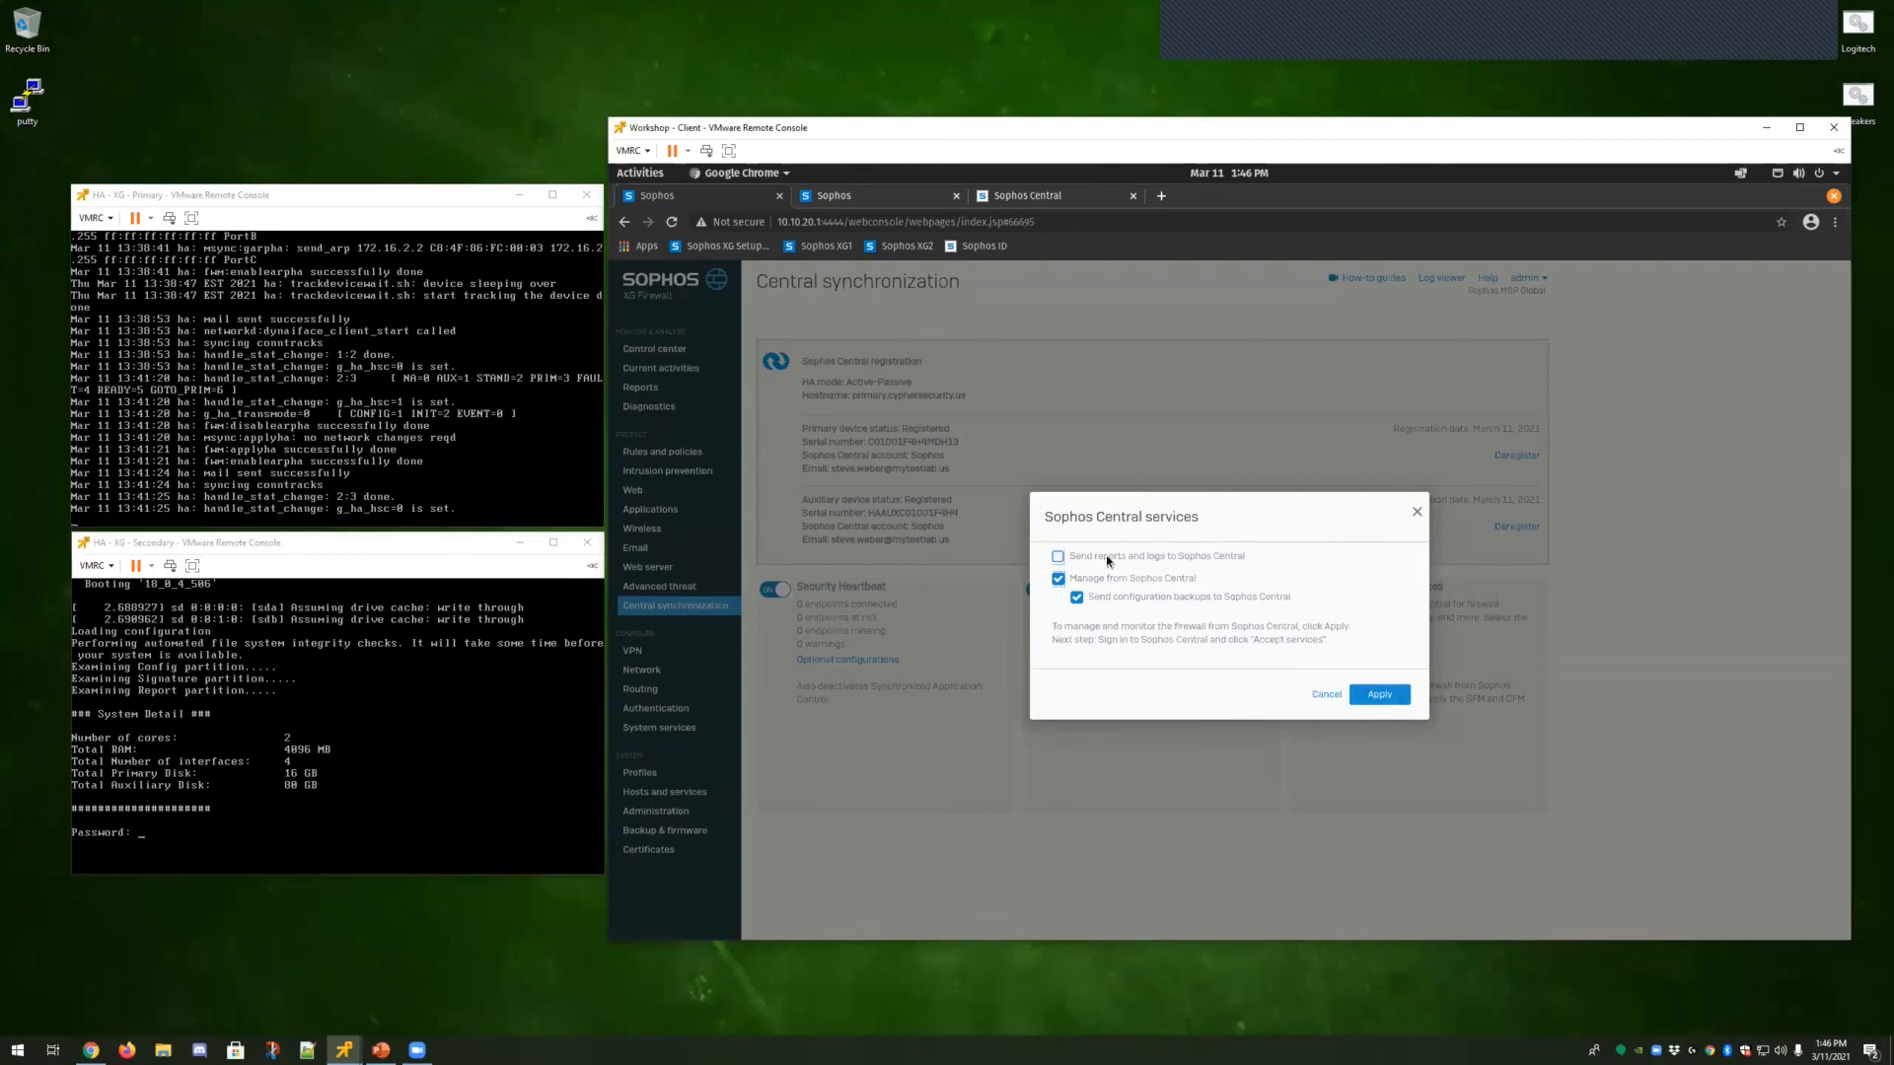
click(1374, 696)
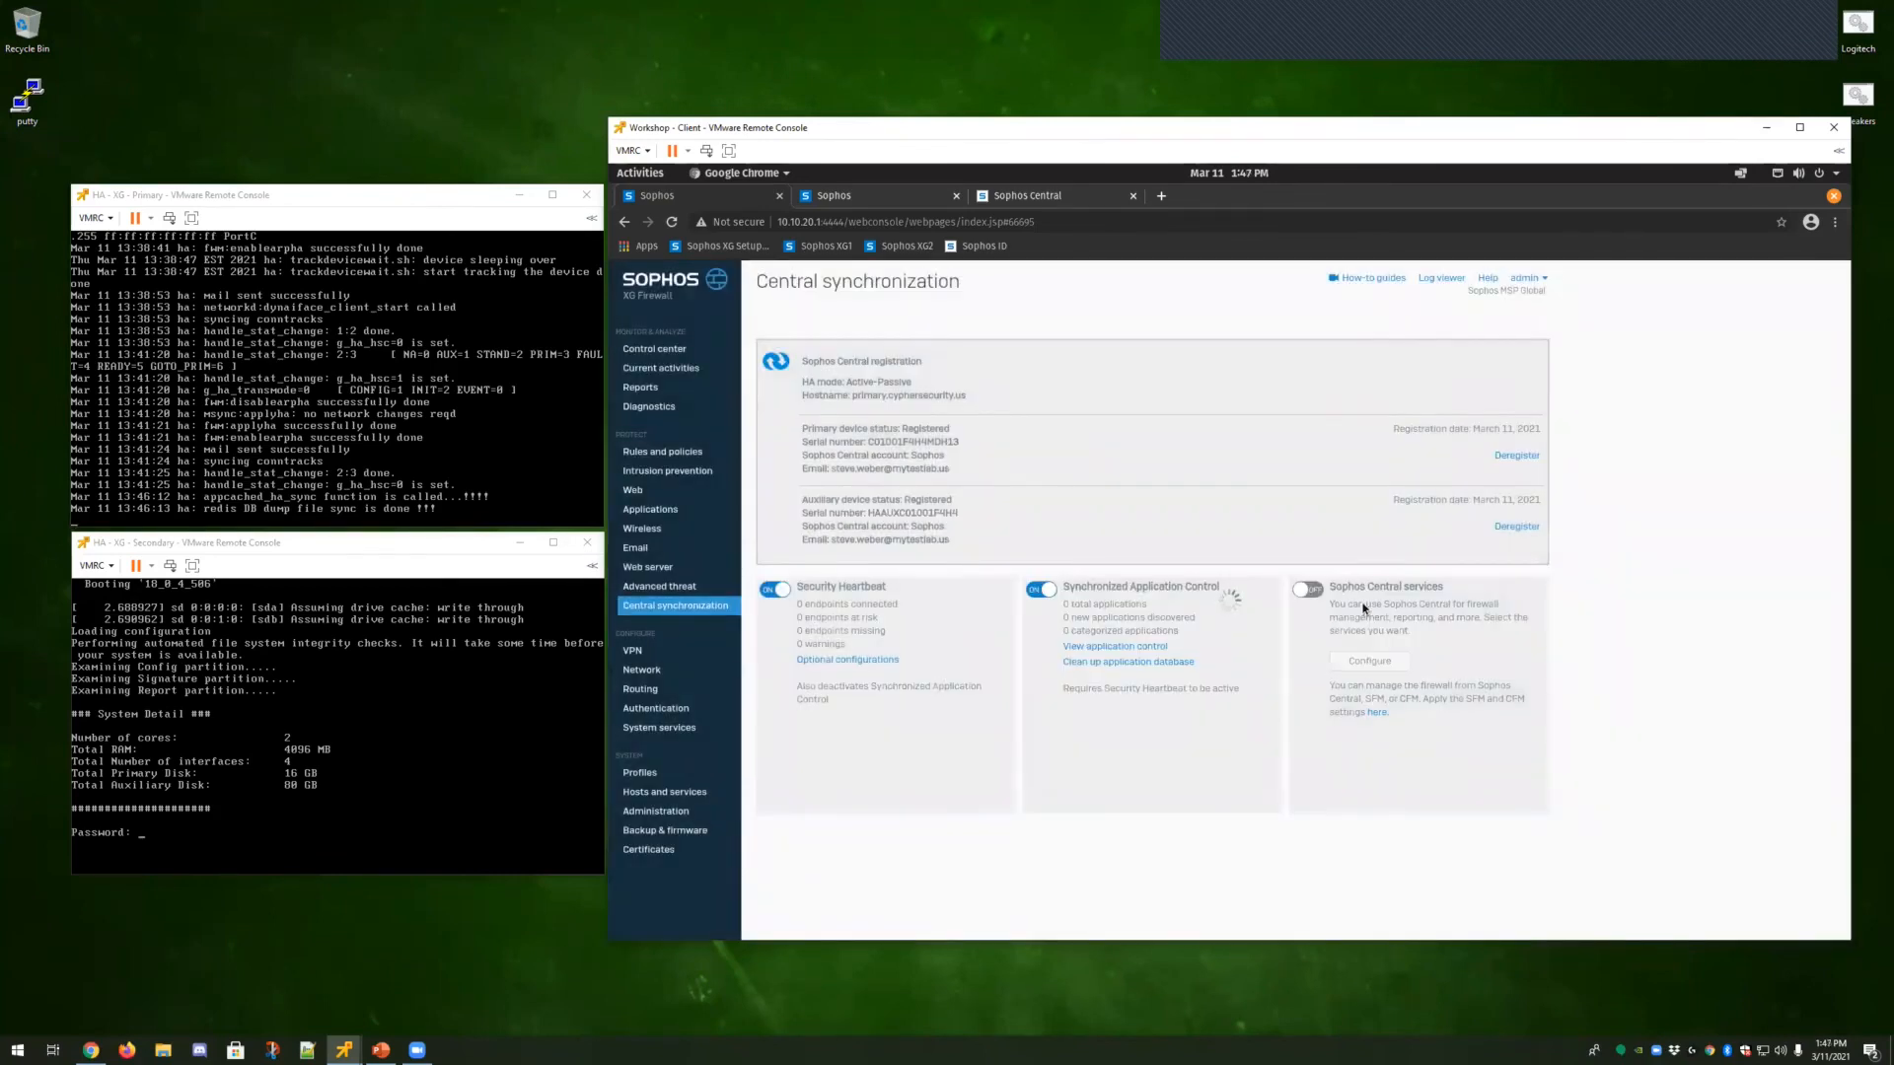
In the Sophos Central tab, open Firewall Management's firewall list and accept services for the pending HA firewall.
click(1038, 199)
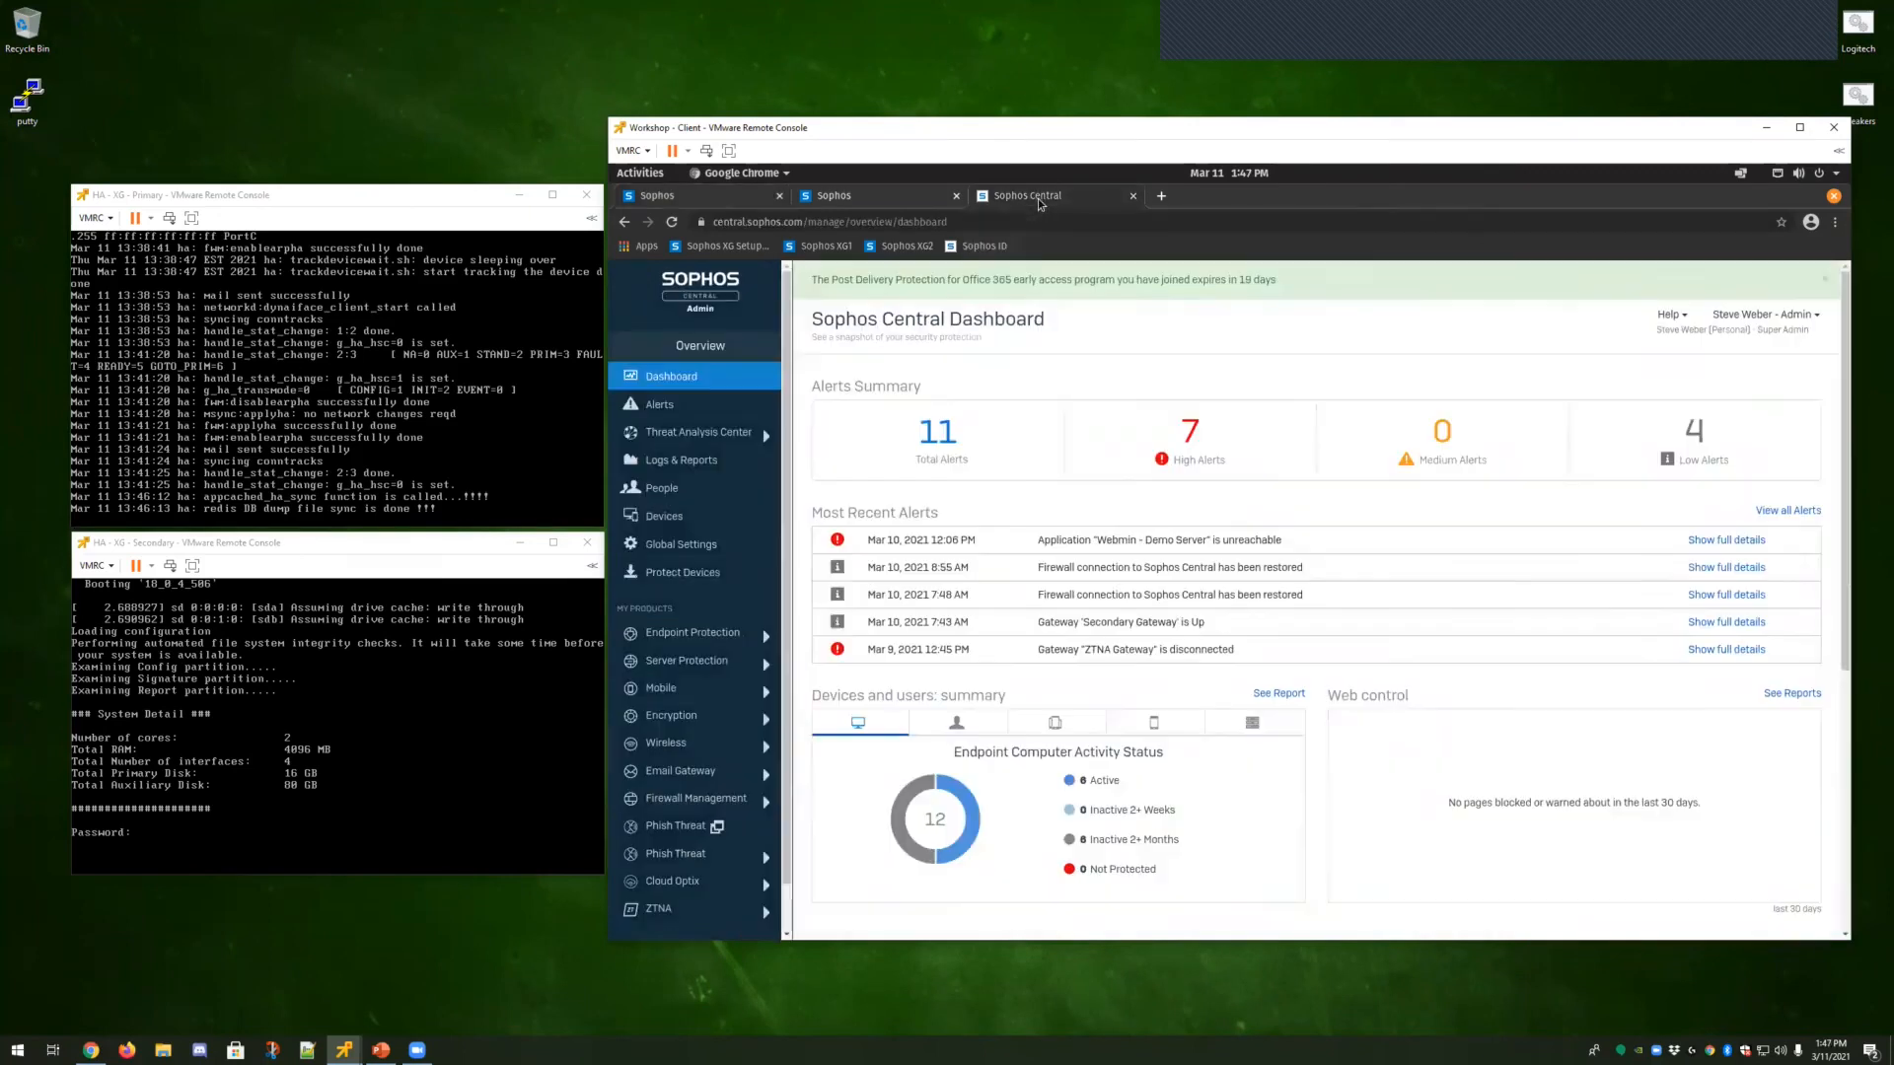
click(1824, 280)
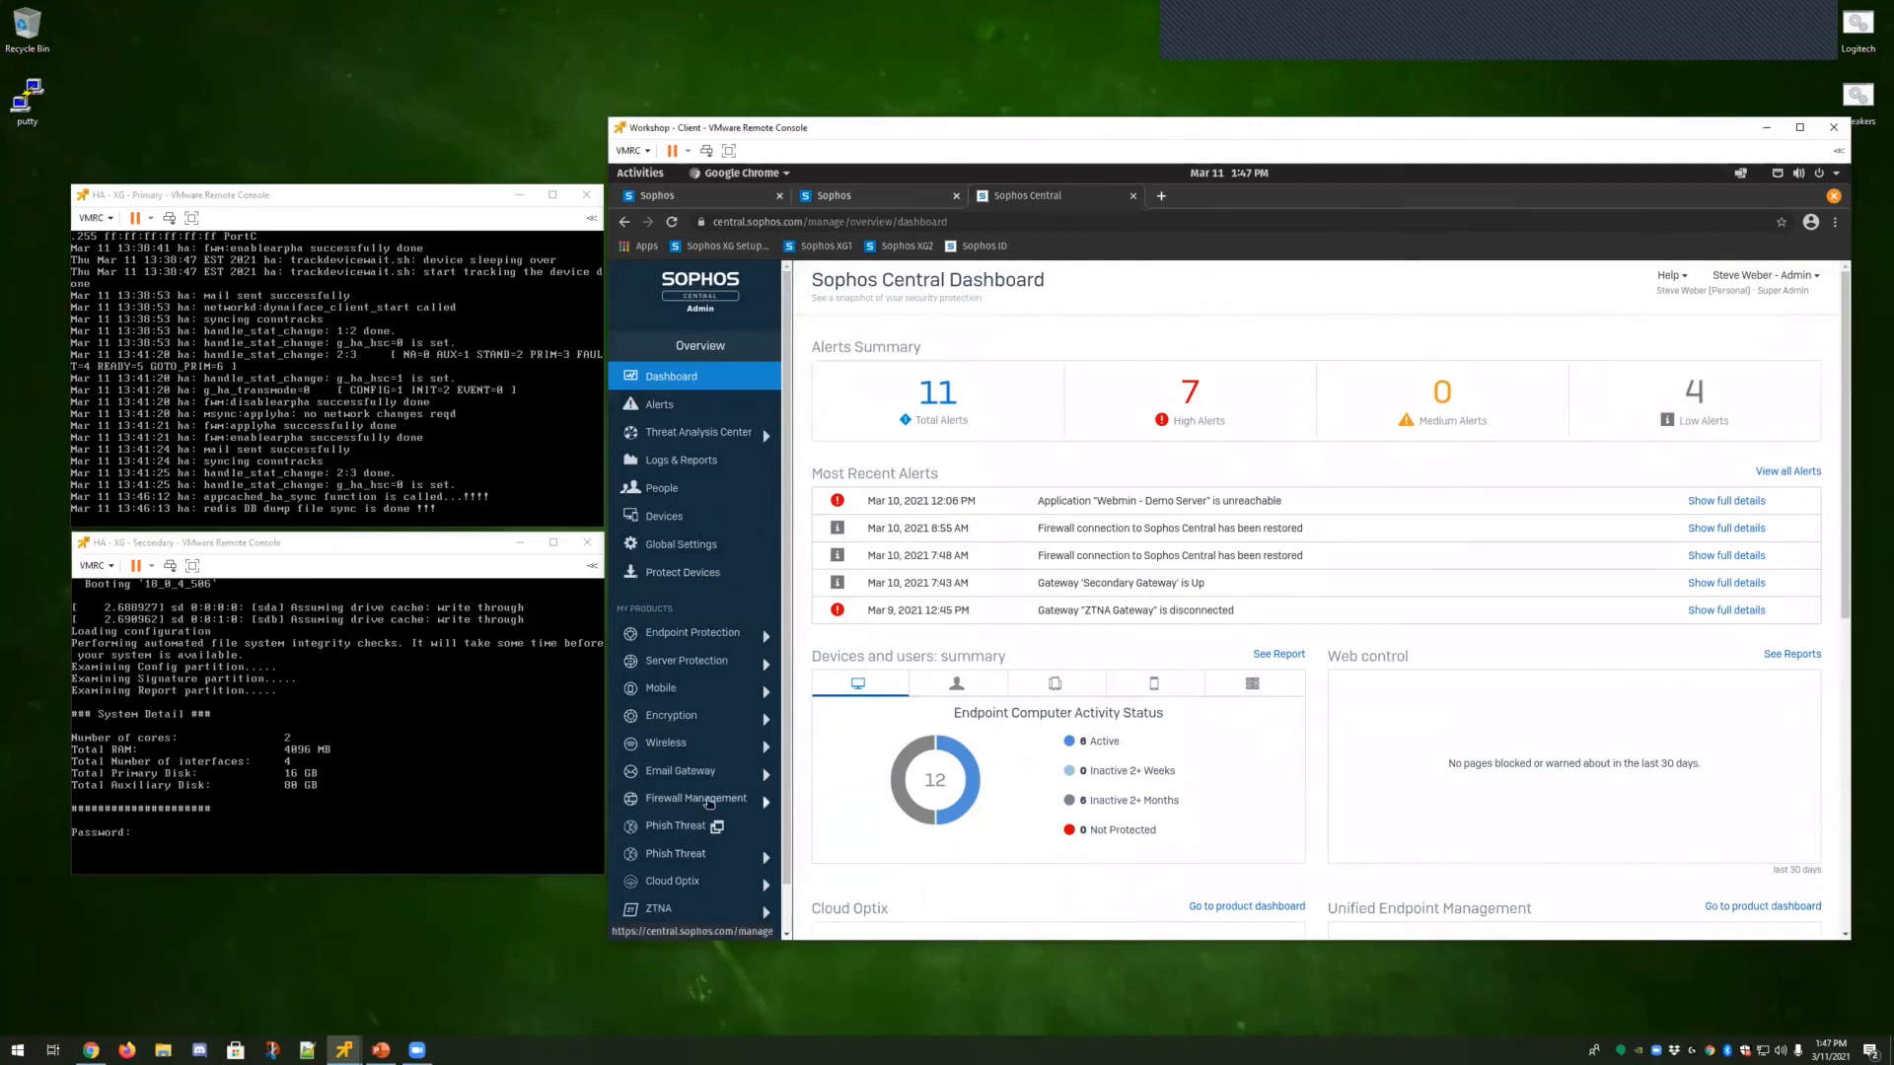
click(709, 801)
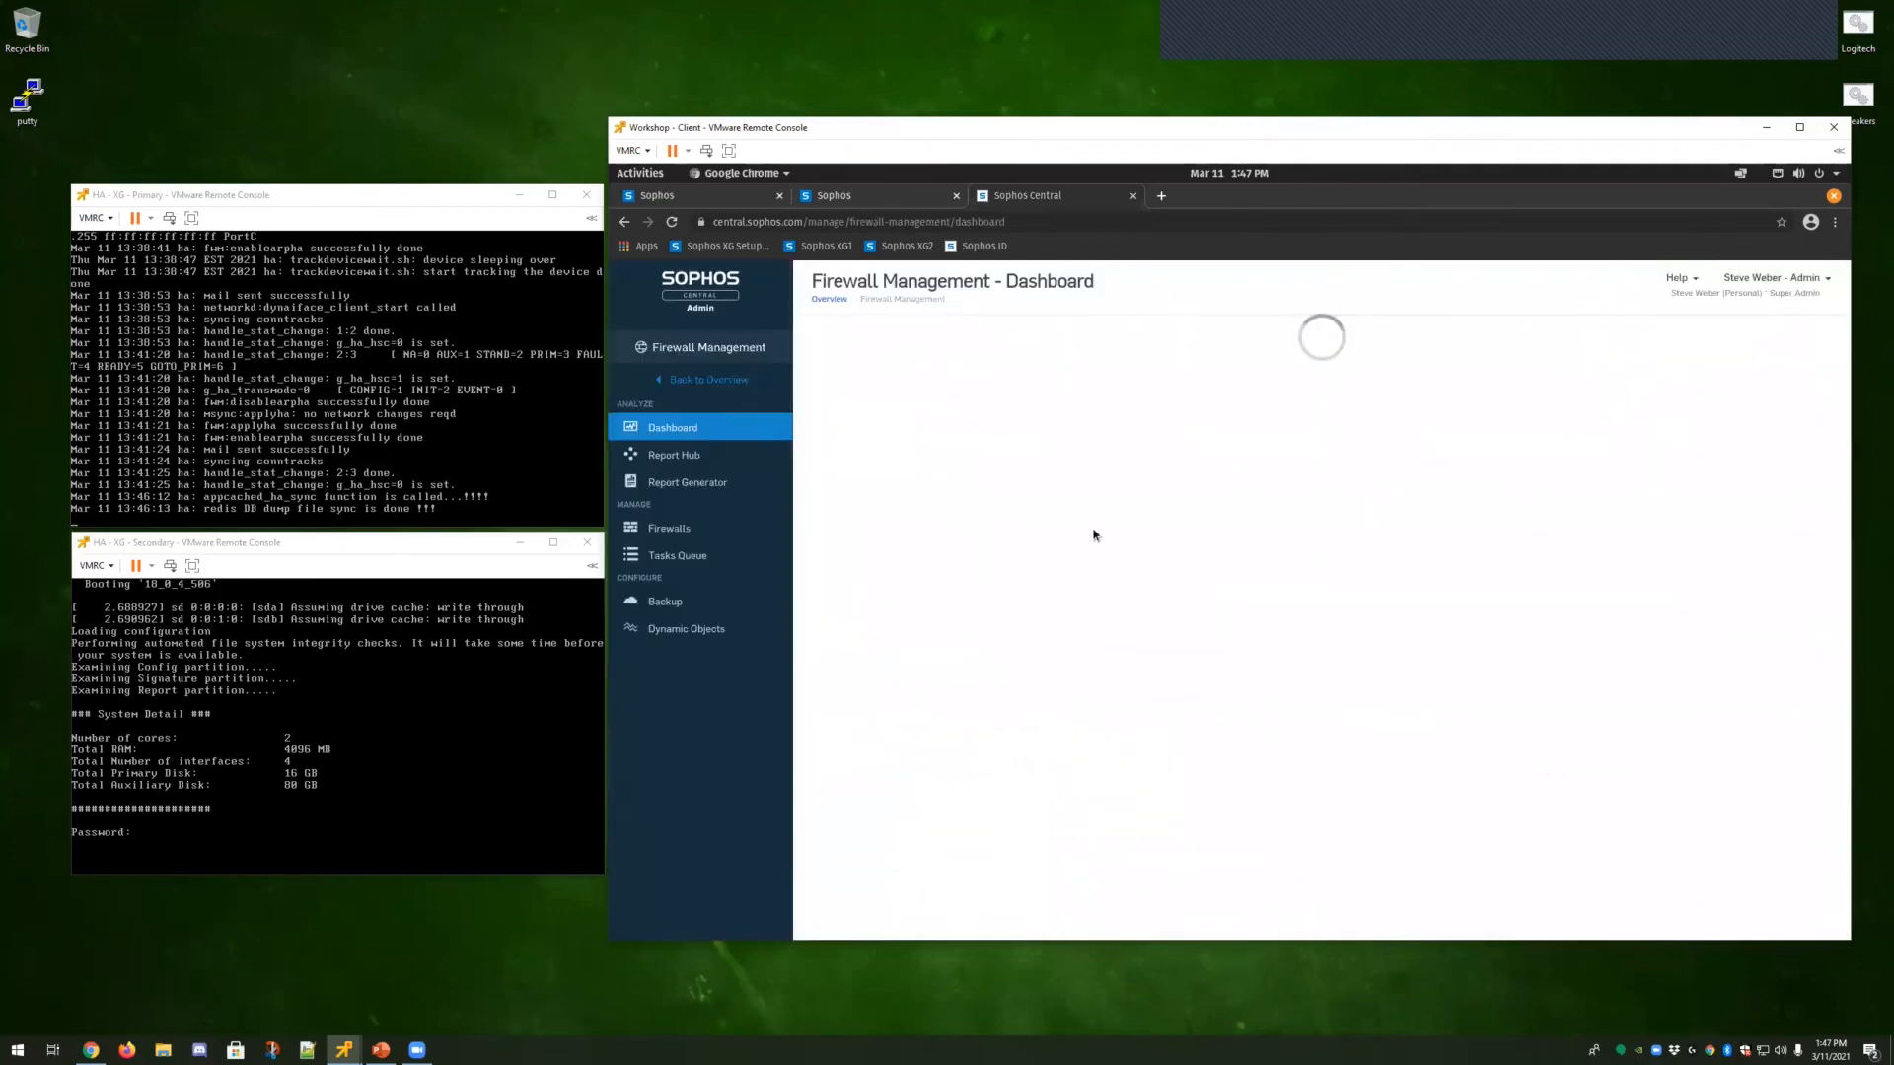
click(687, 533)
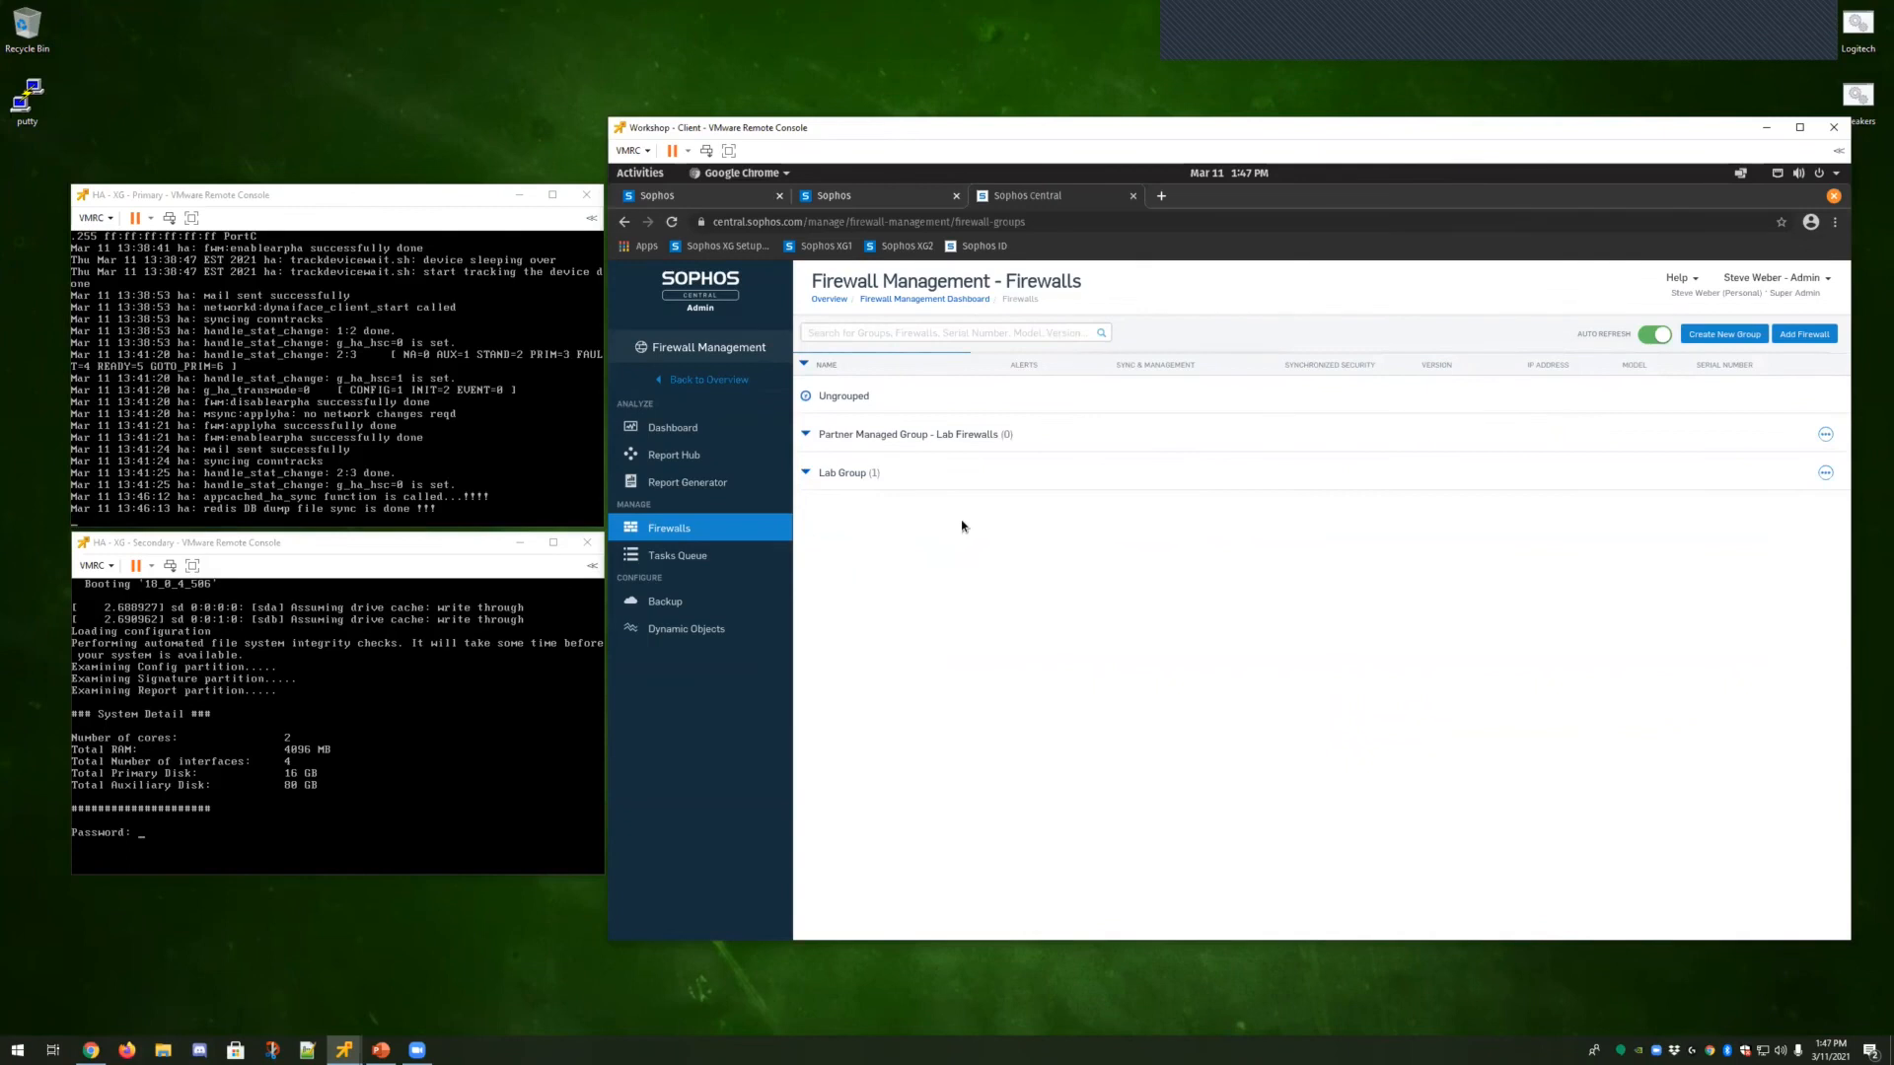
click(813, 399)
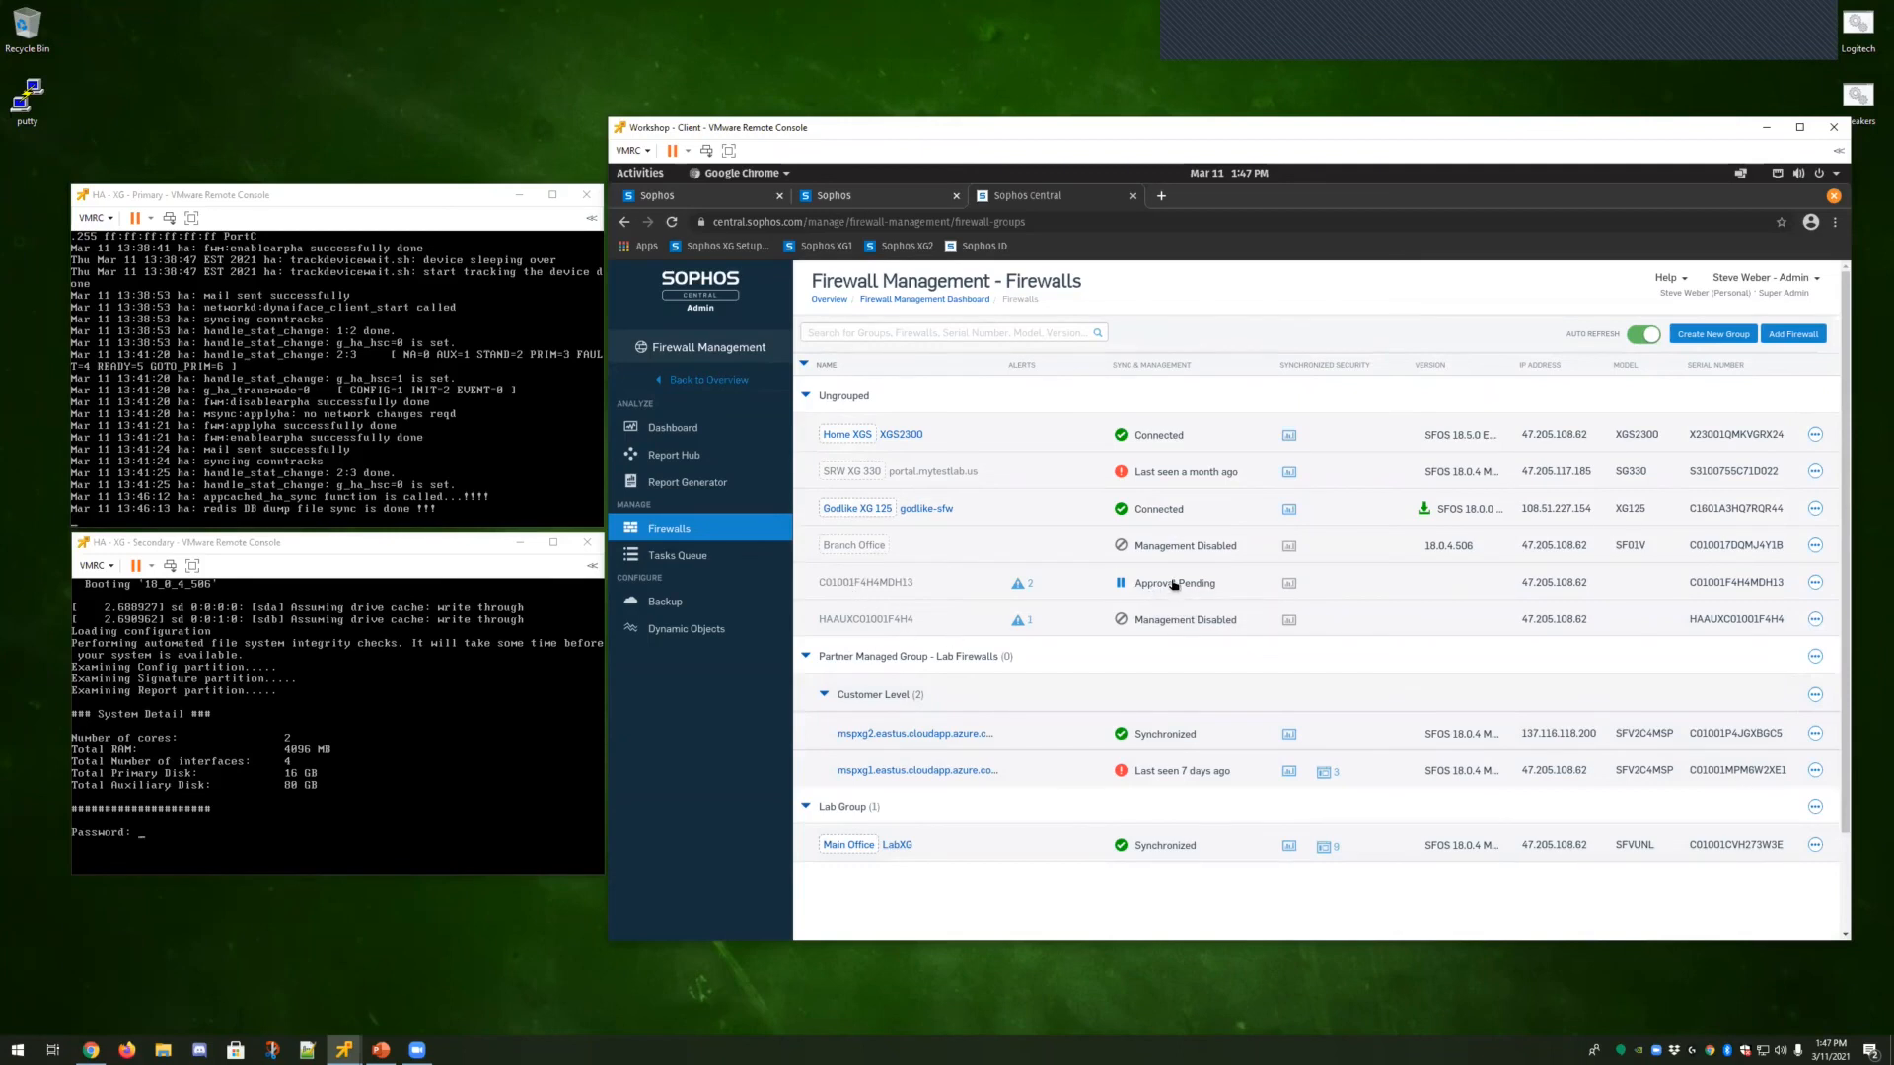
mouse_move(1174, 585)
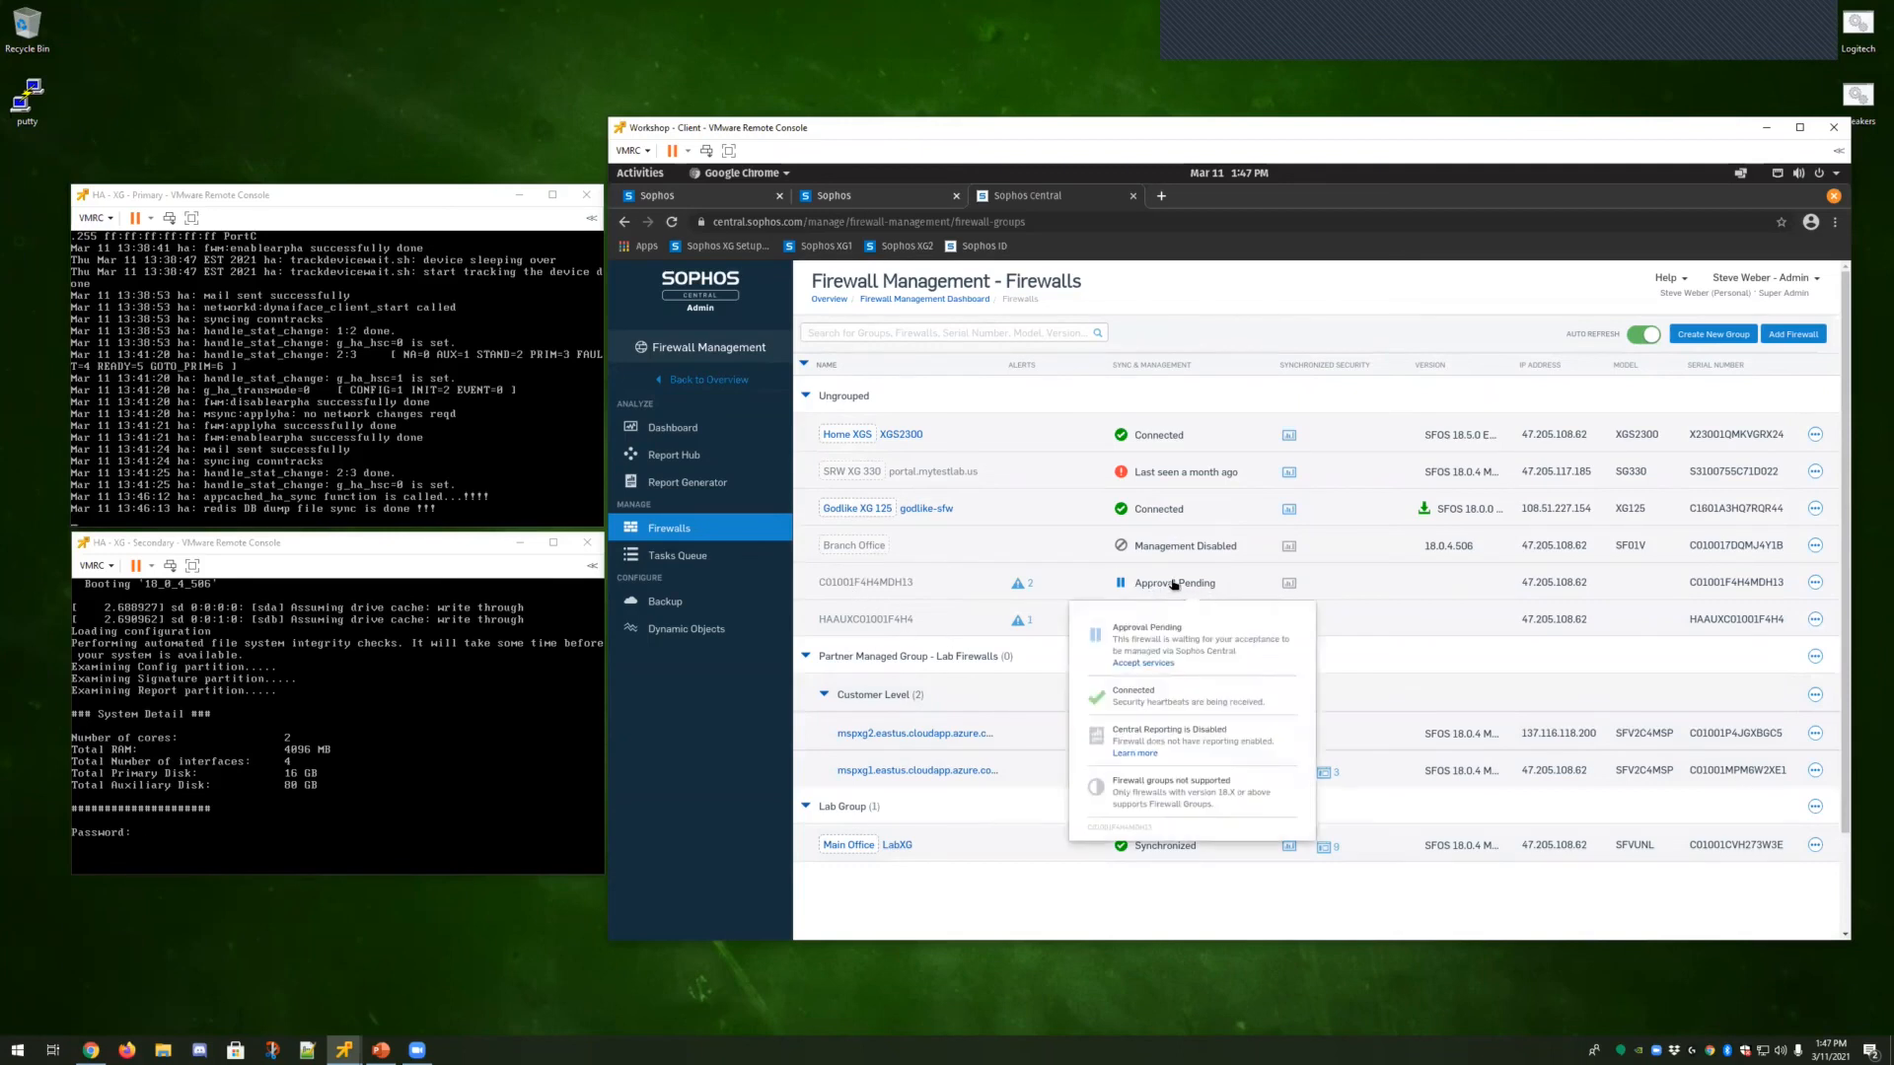
click(1146, 665)
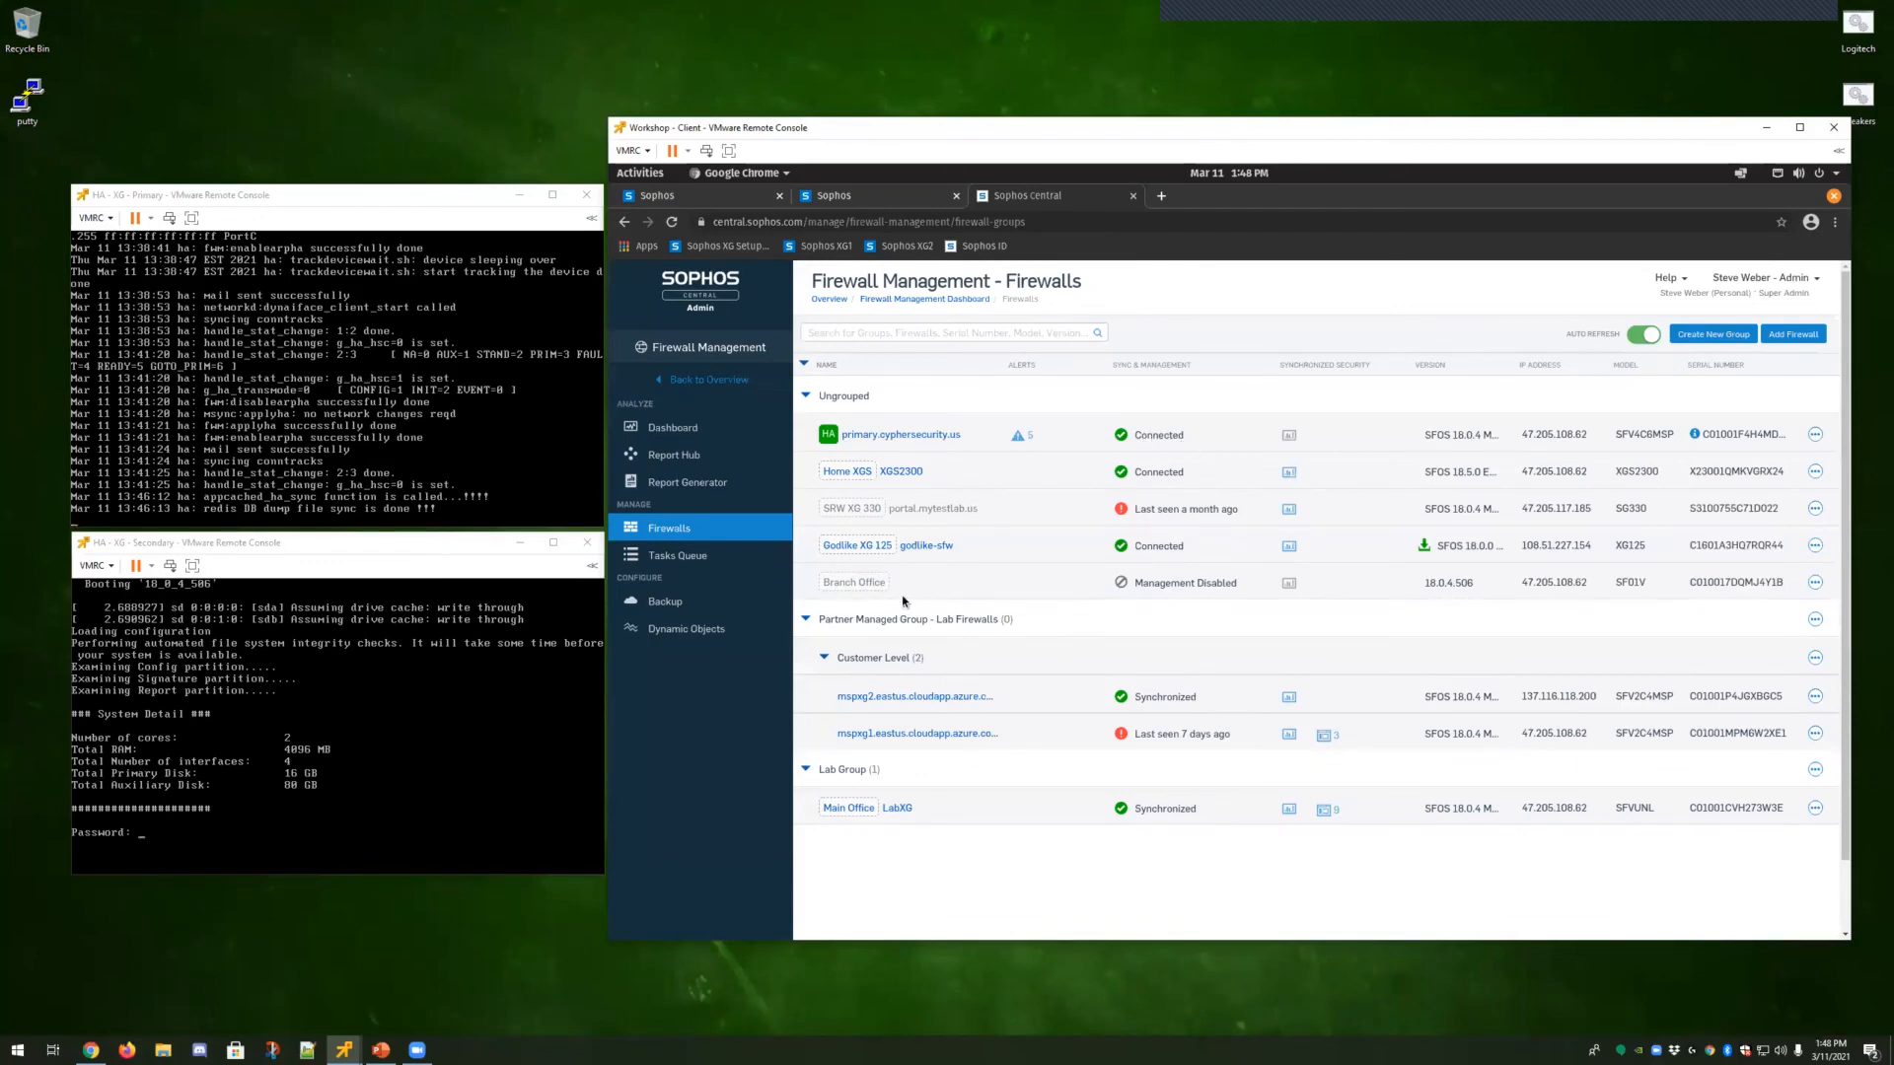
mouse_move(830, 442)
mouse_move(1693, 437)
mouse_move(1424, 547)
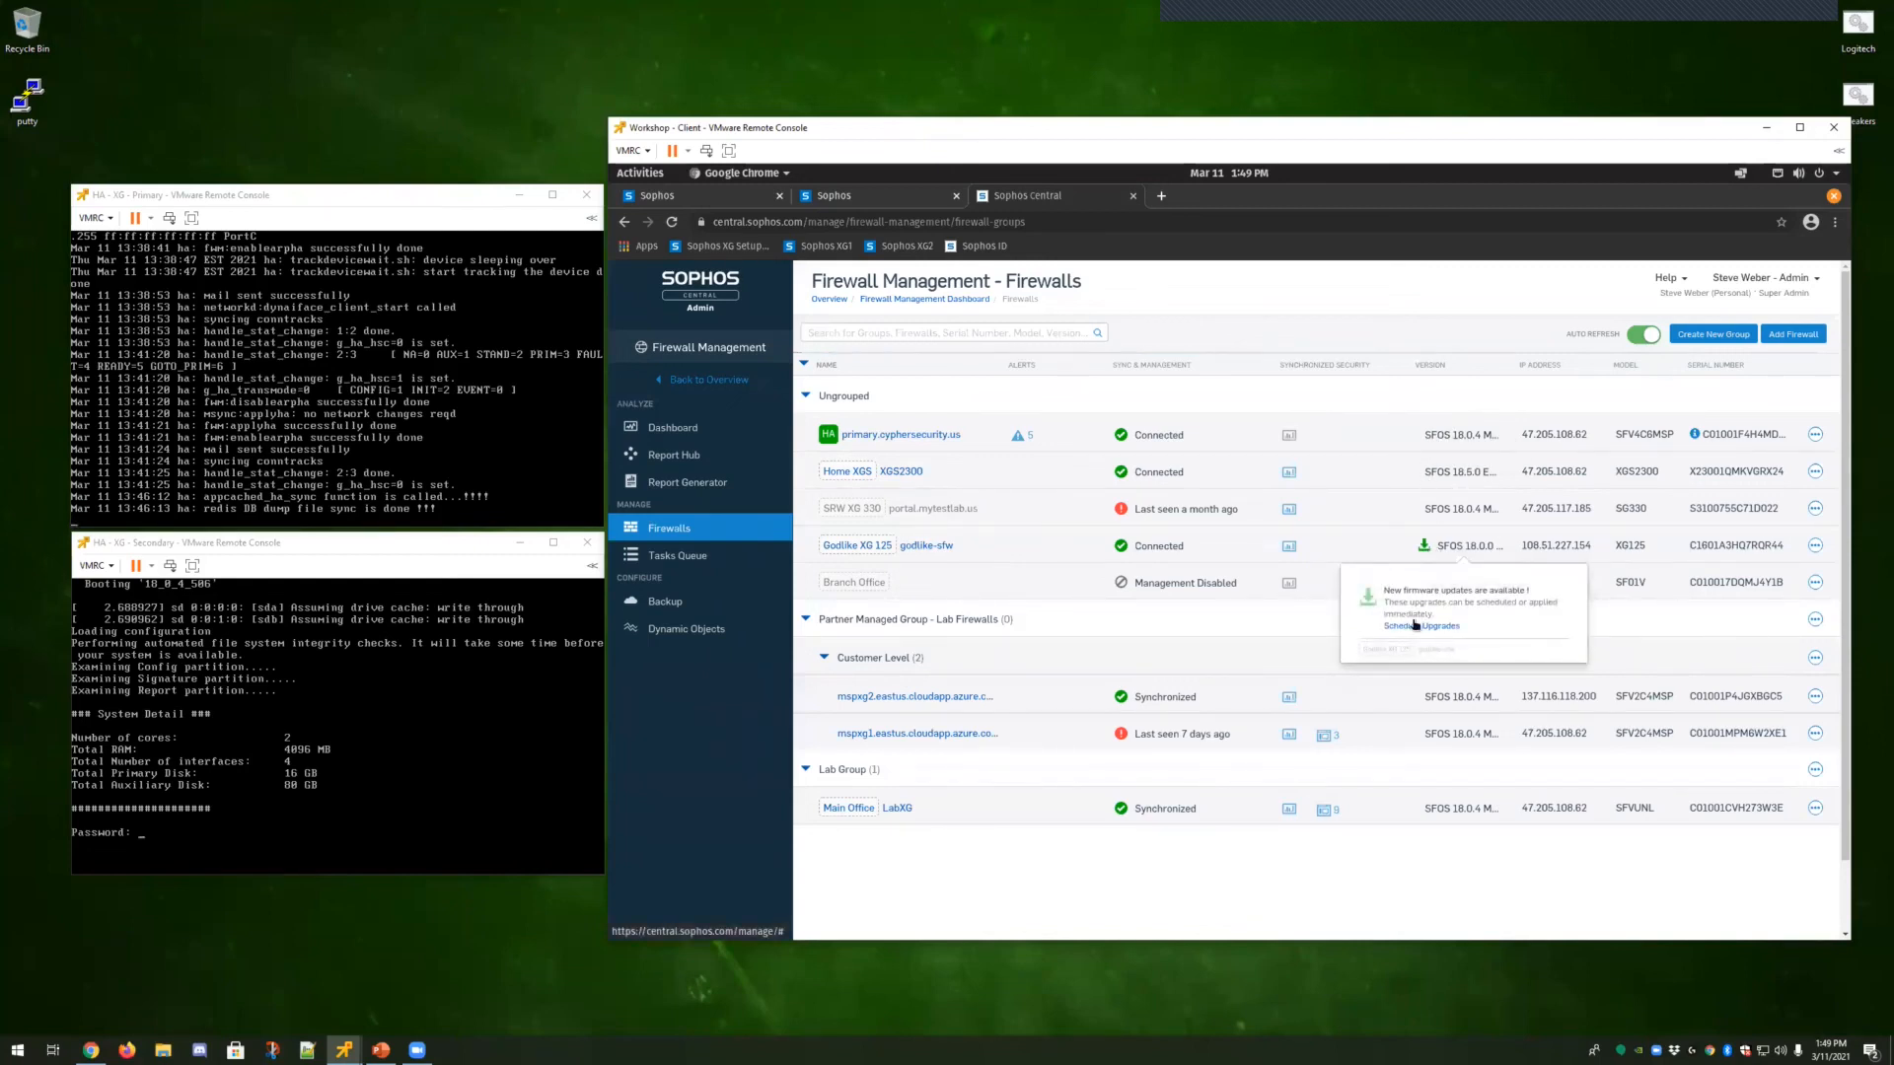